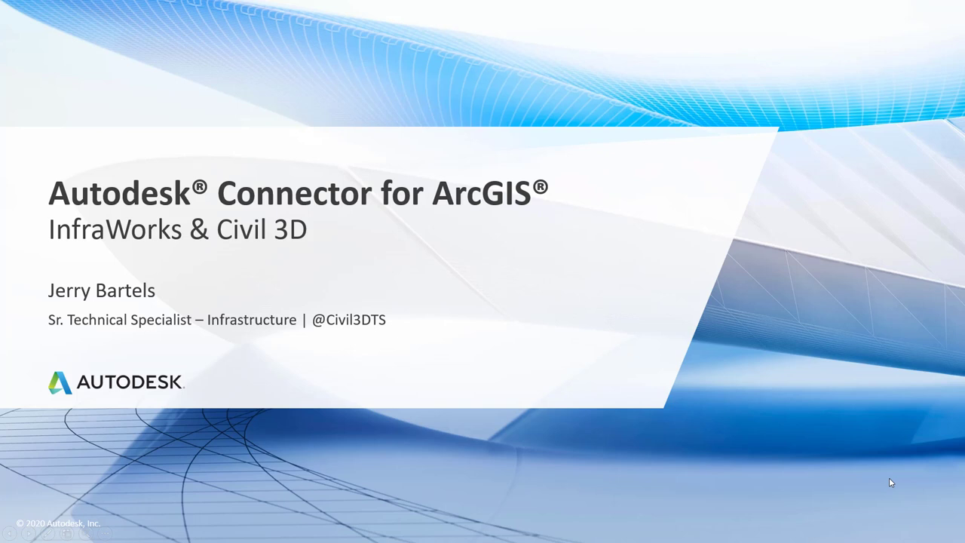
Leave the PowerPoint slideshow for the Chrome window showing the ArcGIS Online home page
key(alt+Tab)
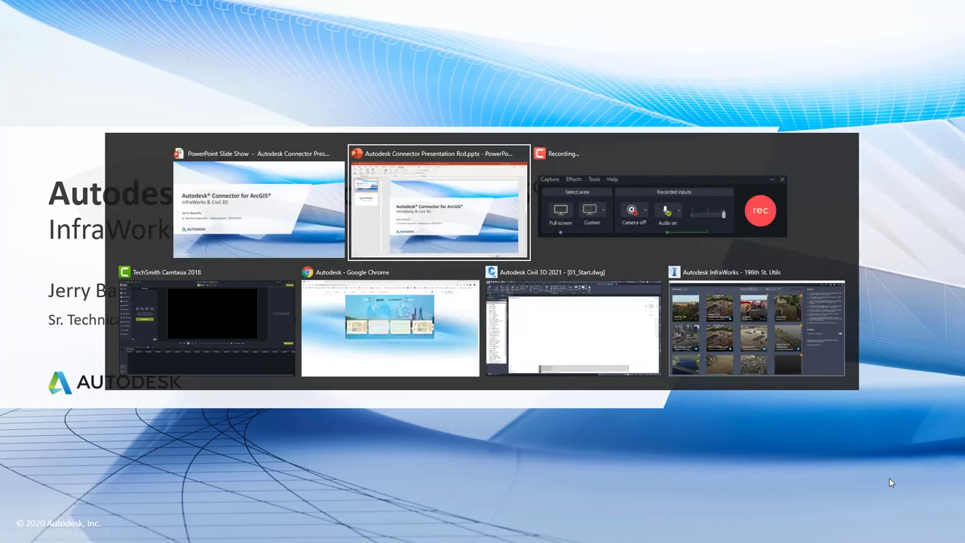
key(alt+Tab)
key(alt+Tab)
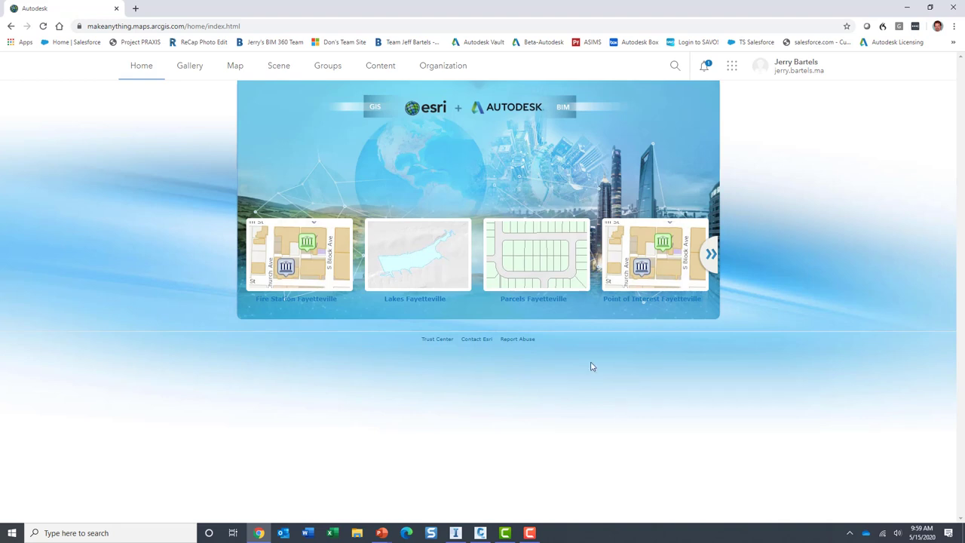
Go to Content, pick the 196th Street Project folder, and open the 196th Street Improvement Project item
click(384, 67)
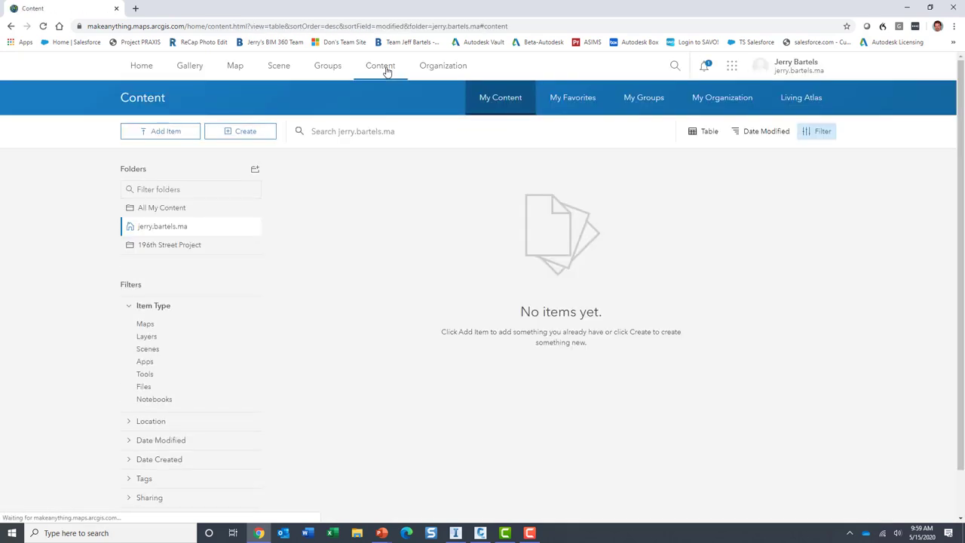
click(179, 250)
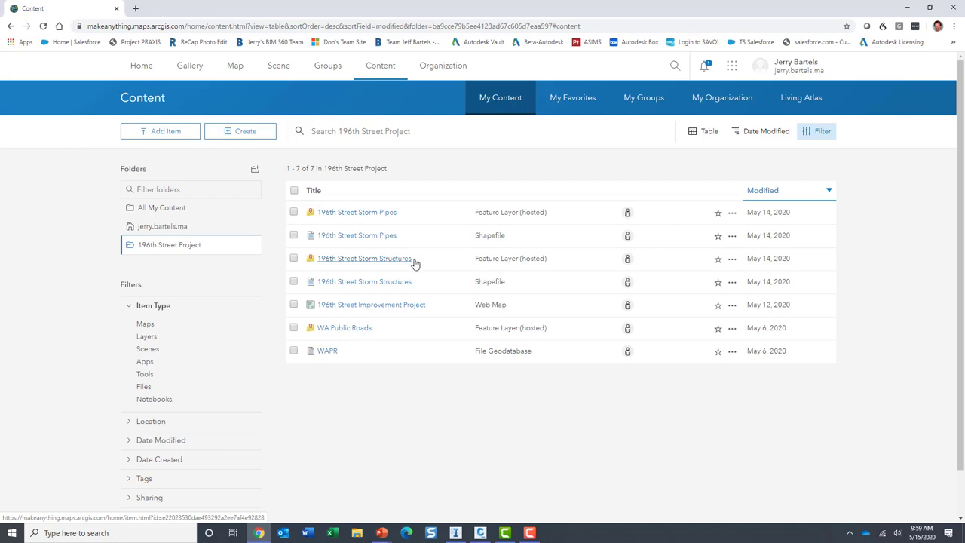
click(368, 307)
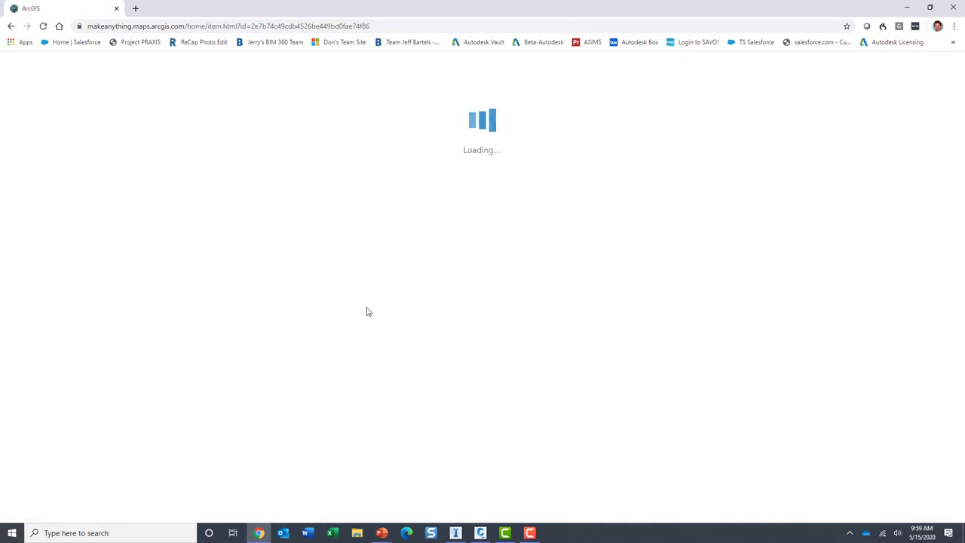
Open the web map in Map Viewer and review one storm structure's and one storm pipe's attributes
click(689, 137)
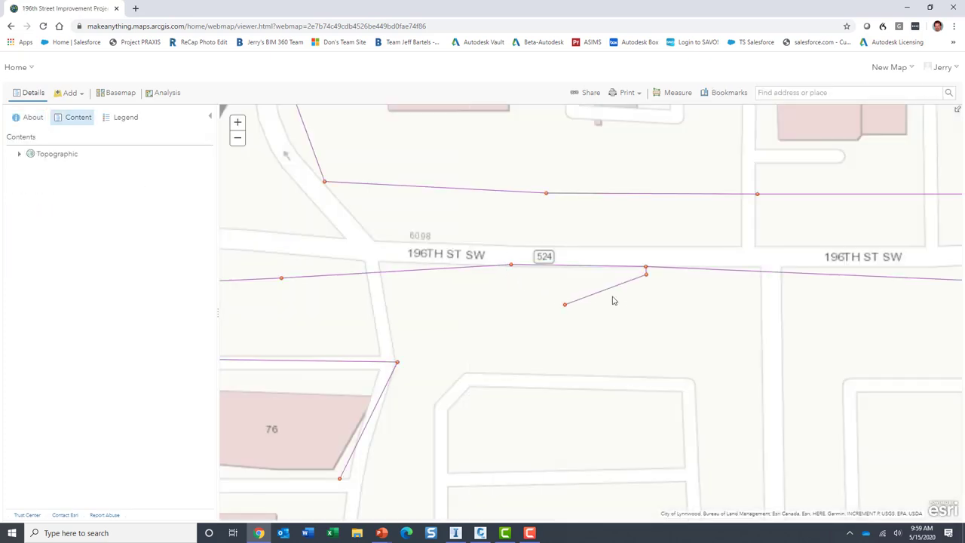
click(565, 306)
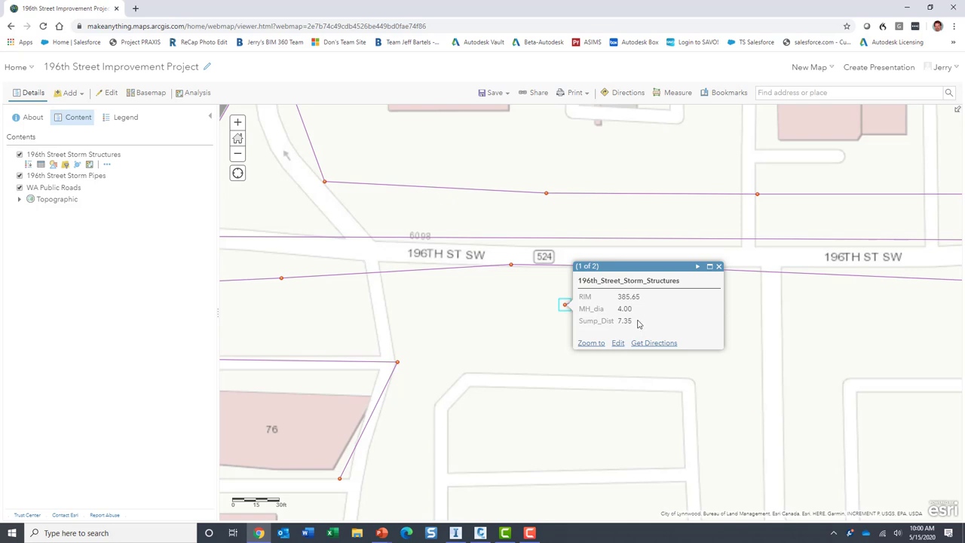
click(719, 267)
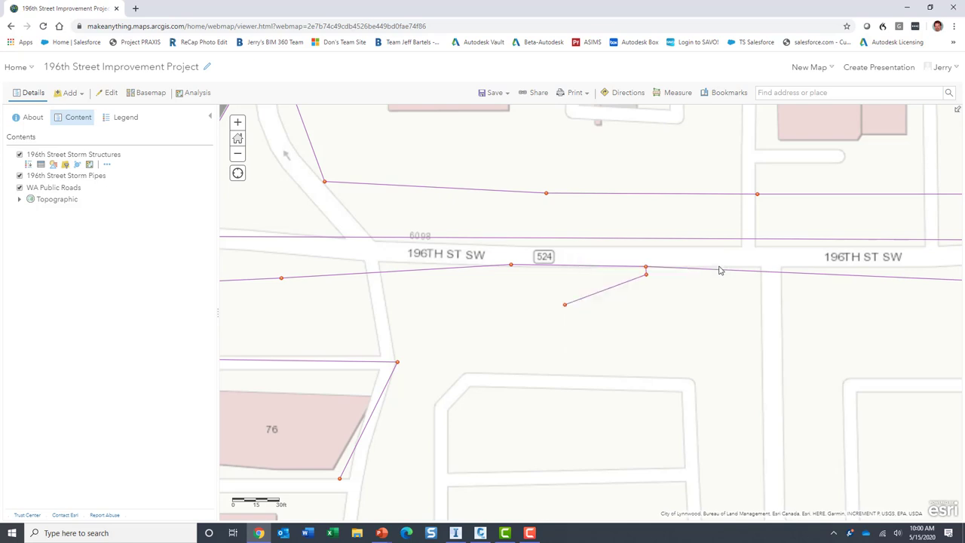
click(592, 296)
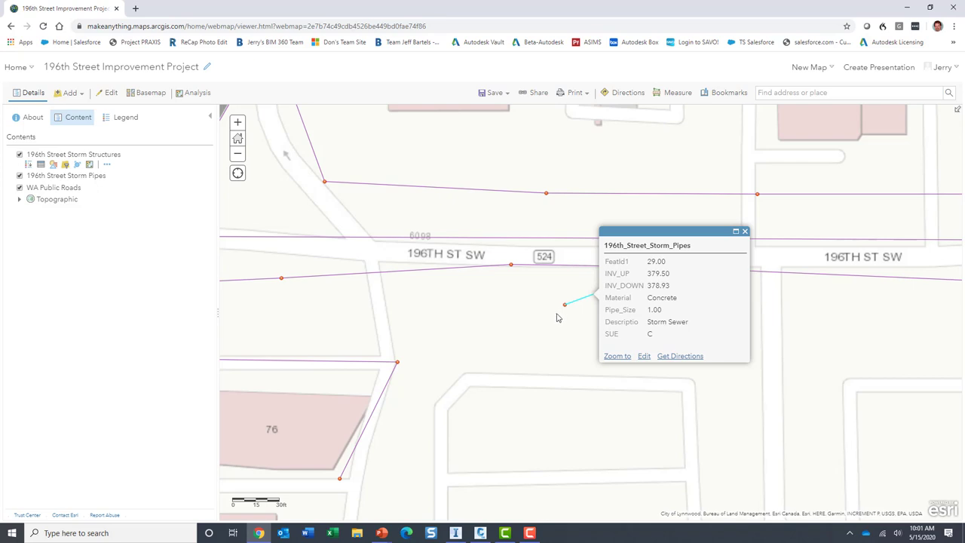
click(556, 319)
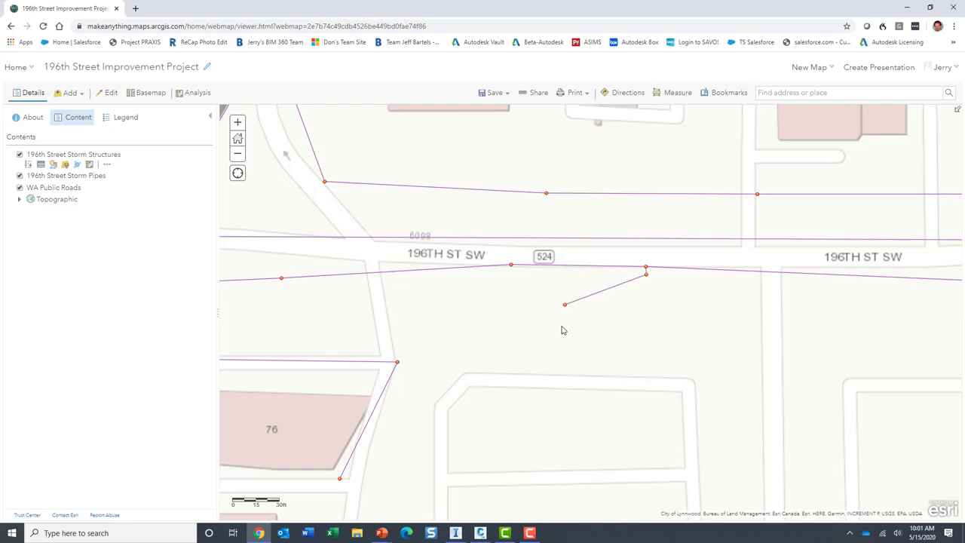
Open the 196th St. Utils model in InfraWorks and zoom to a near top-down view of the main intersection
click(456, 534)
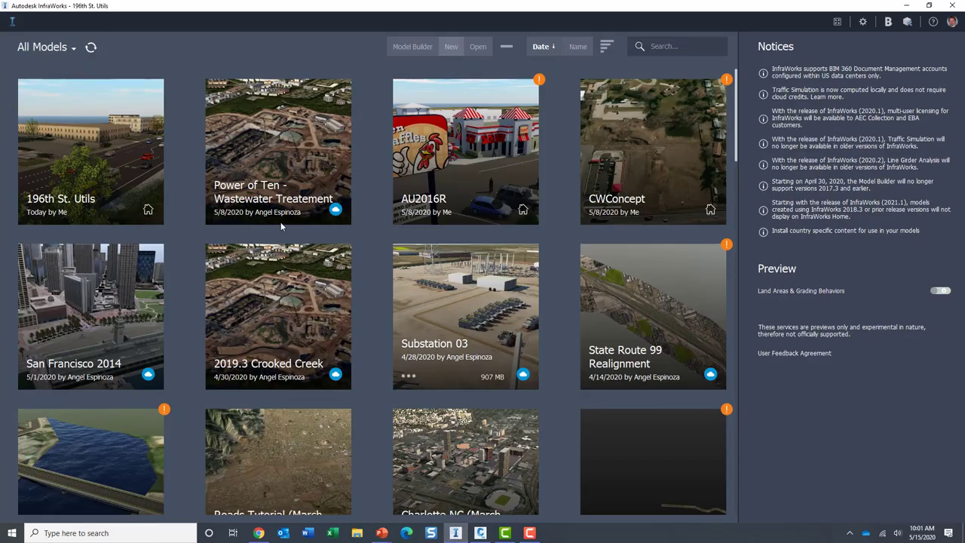
click(108, 172)
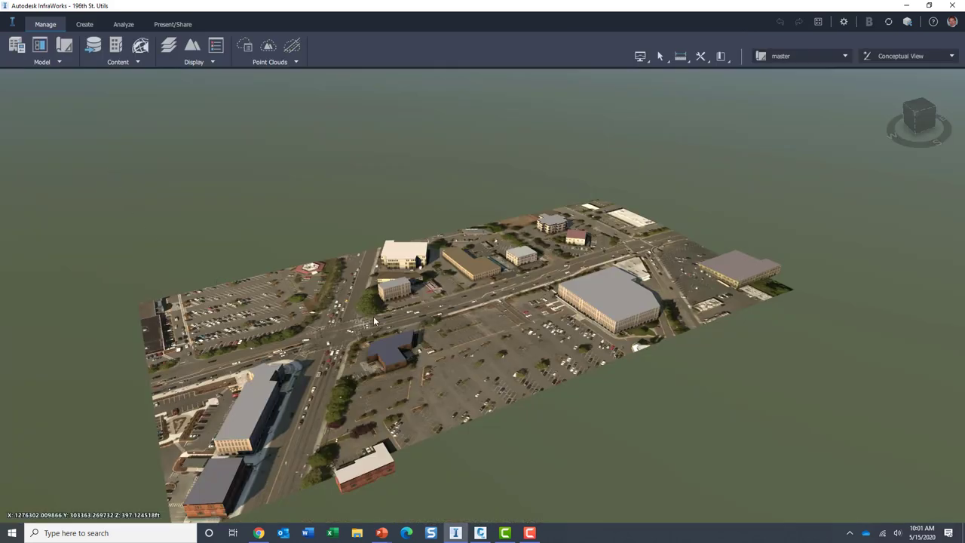
scroll(509, 381, up, 3)
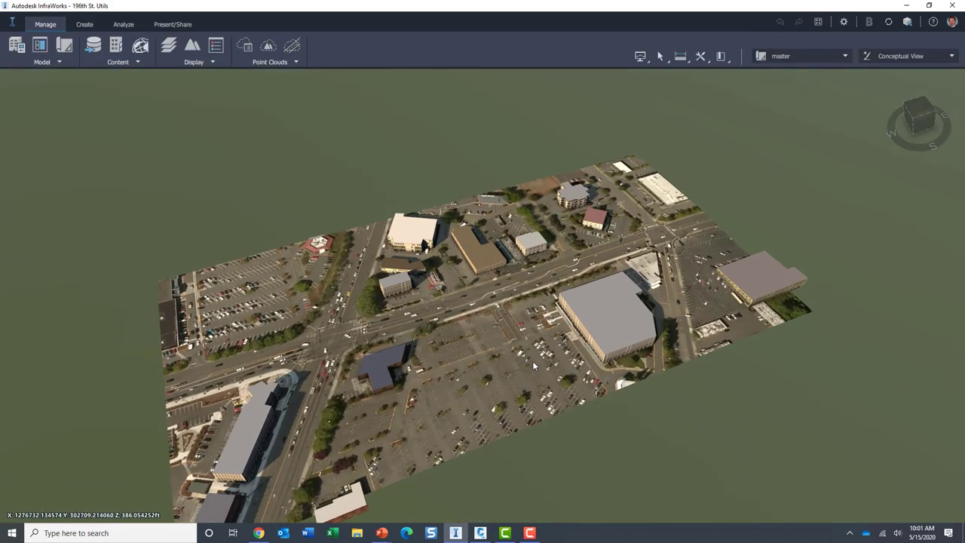
middle_drag(508, 378, 477, 388)
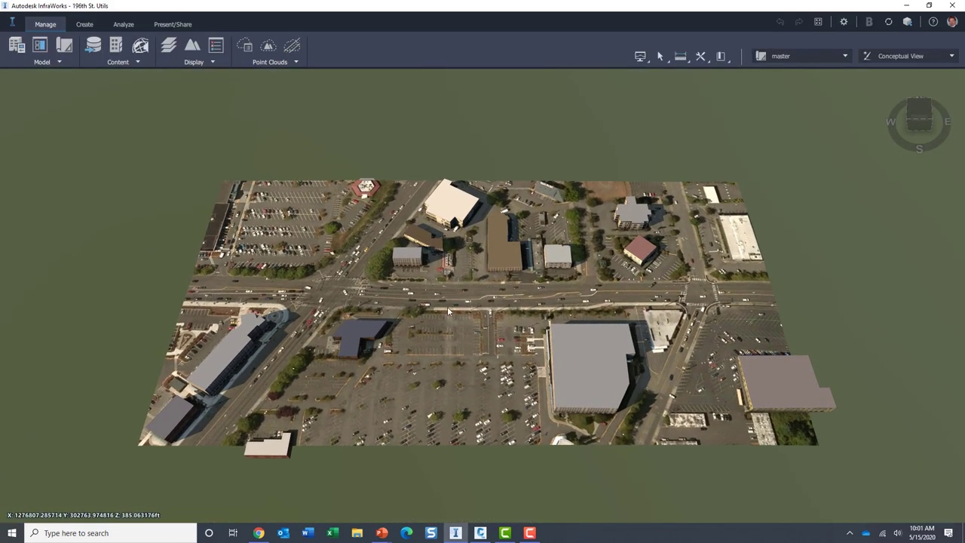
scroll(445, 284, up, 5)
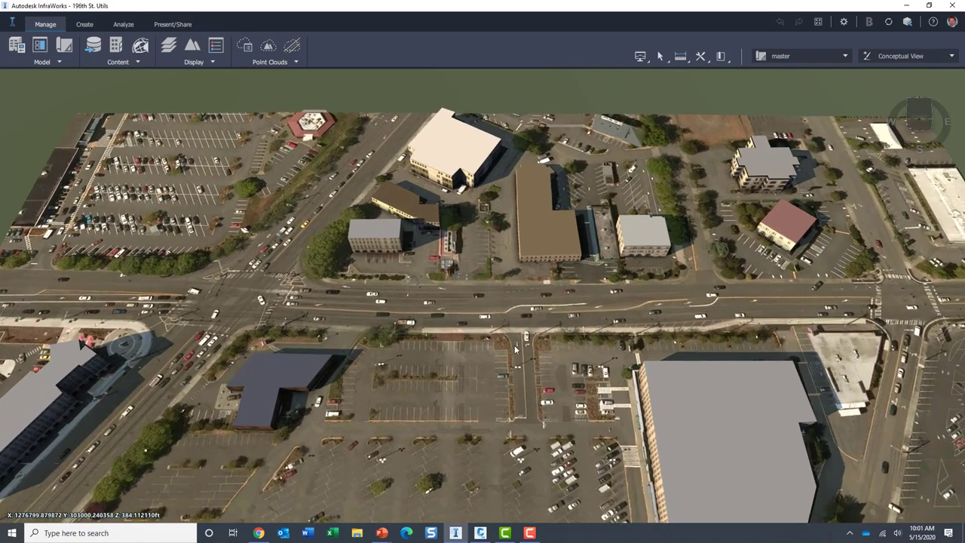
middle_drag(511, 362, 493, 307)
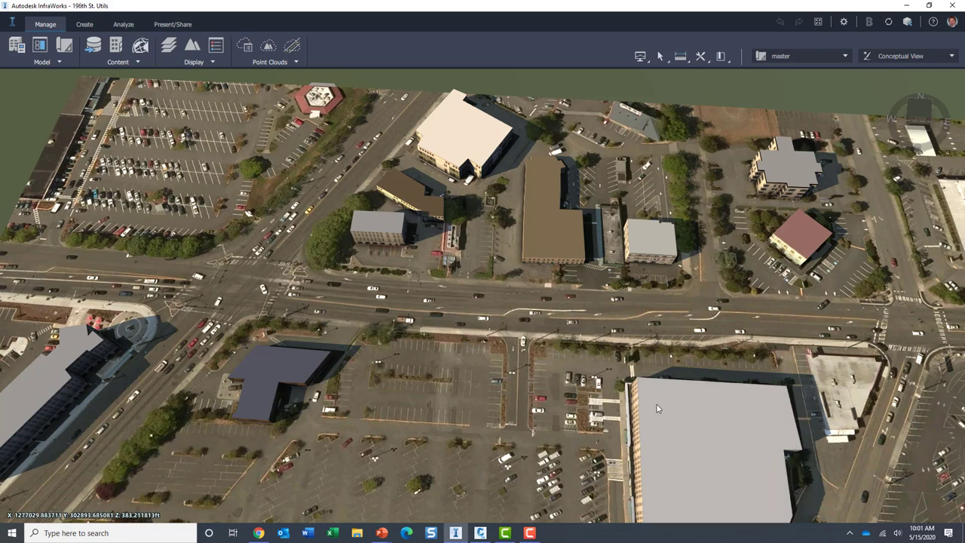
mouse_move(656, 409)
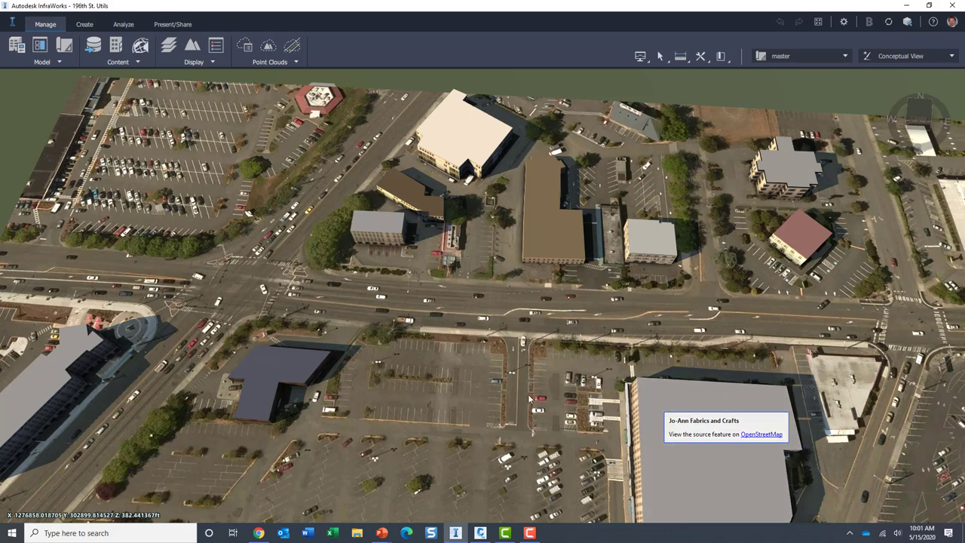
shift+middle_drag(515, 386, 518, 411)
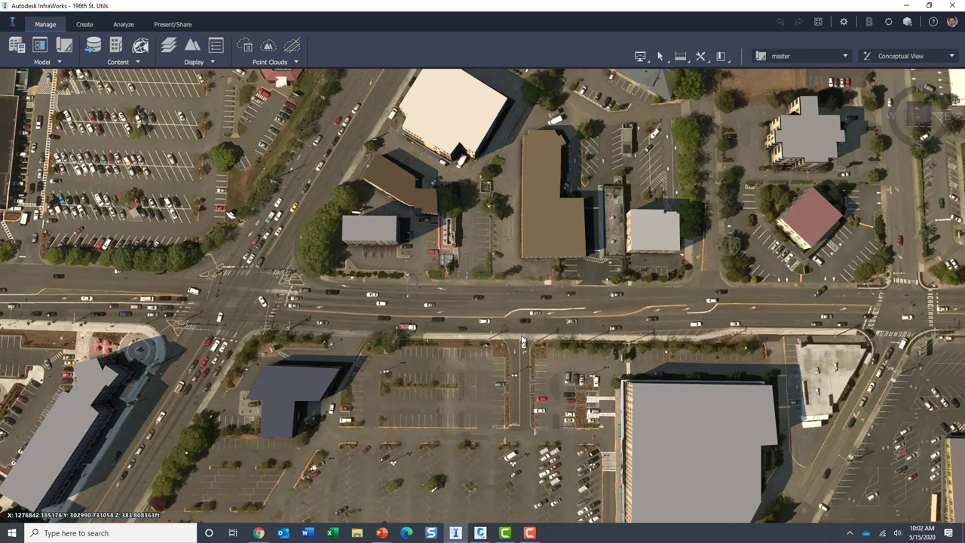
scroll(505, 325, up, 1)
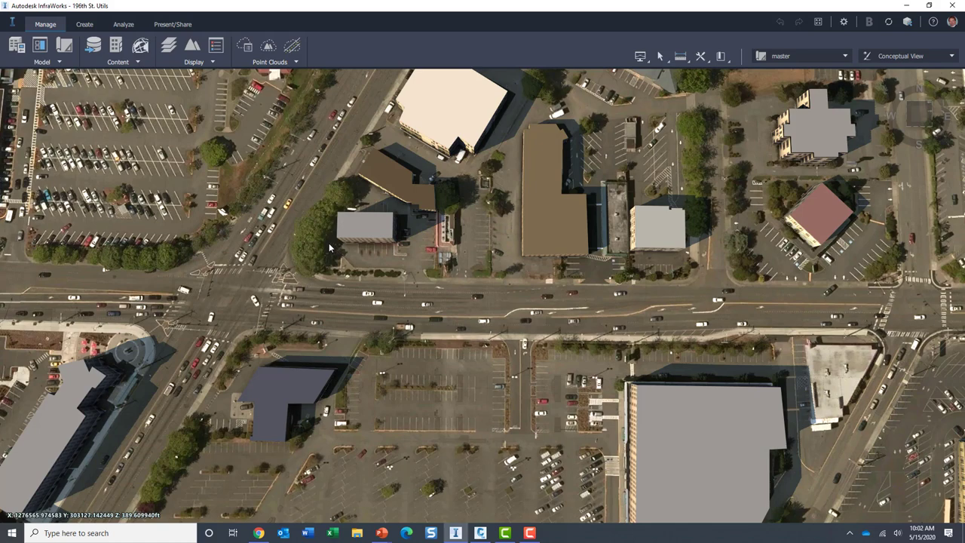
From the model's Data Sources list, launch Autodesk Connector for ArcGIS via the add-source dropdown
click(92, 47)
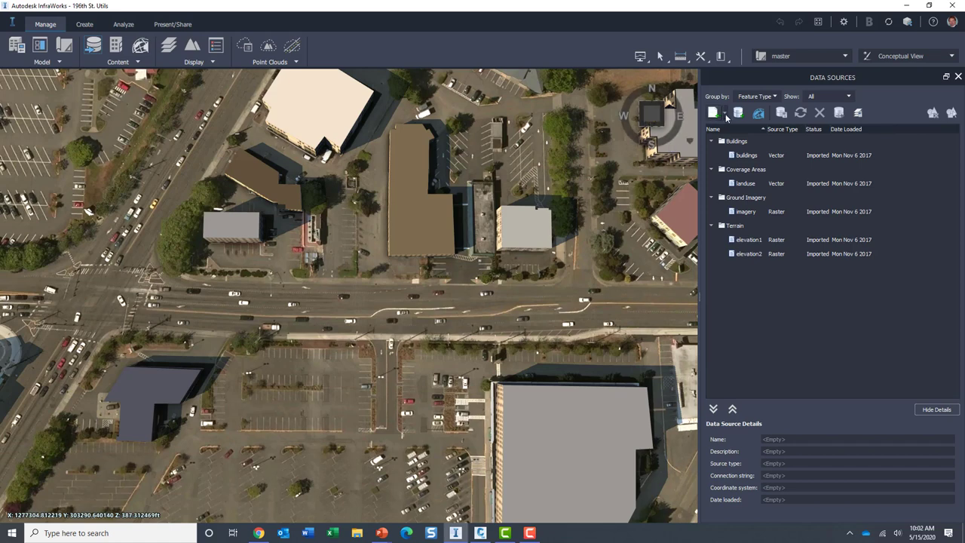
click(723, 114)
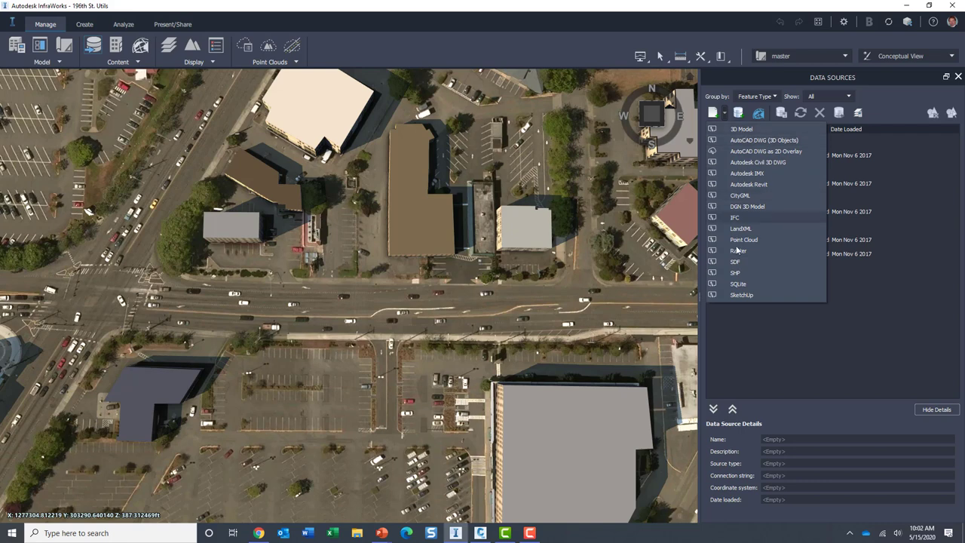
click(760, 114)
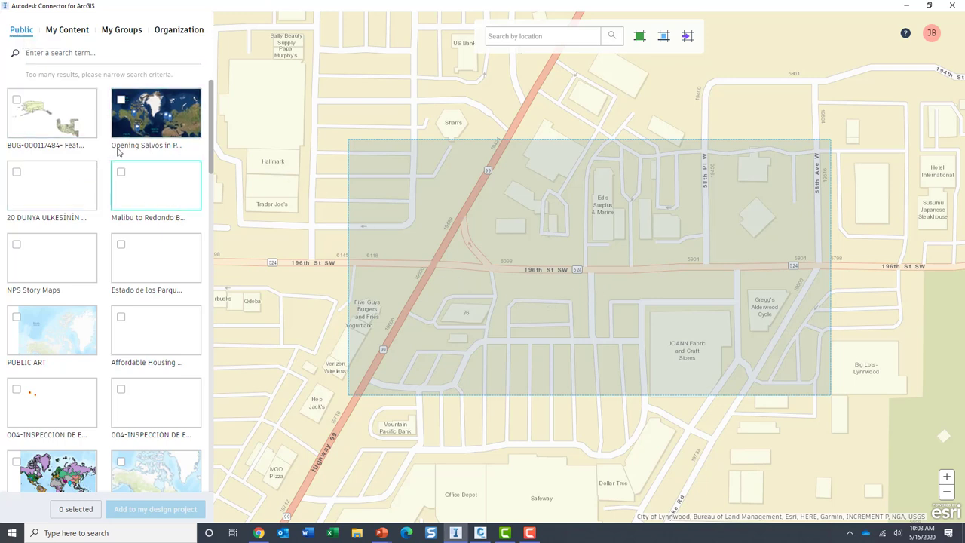
Check the storm structures and storm pipes layers of the 196th Street Improvement Project in My Content
click(70, 33)
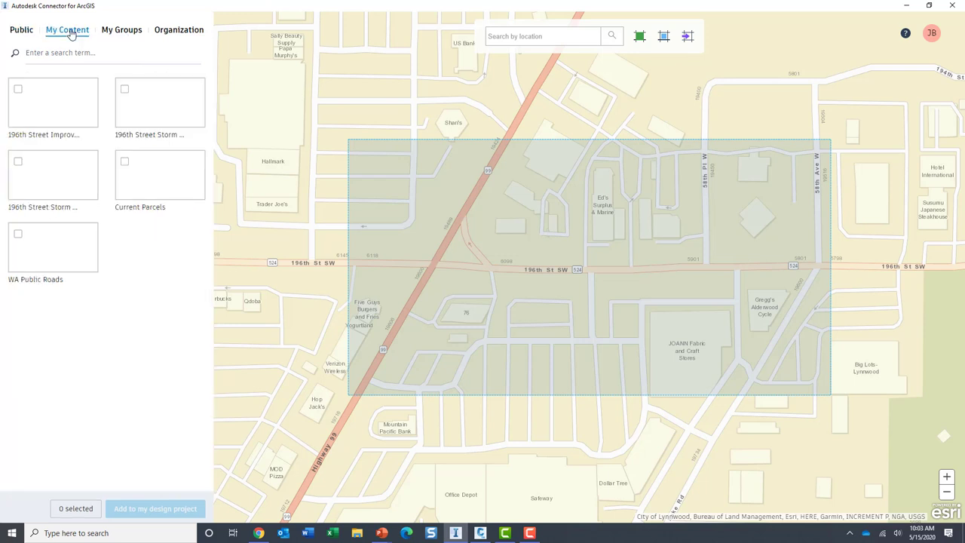
click(61, 107)
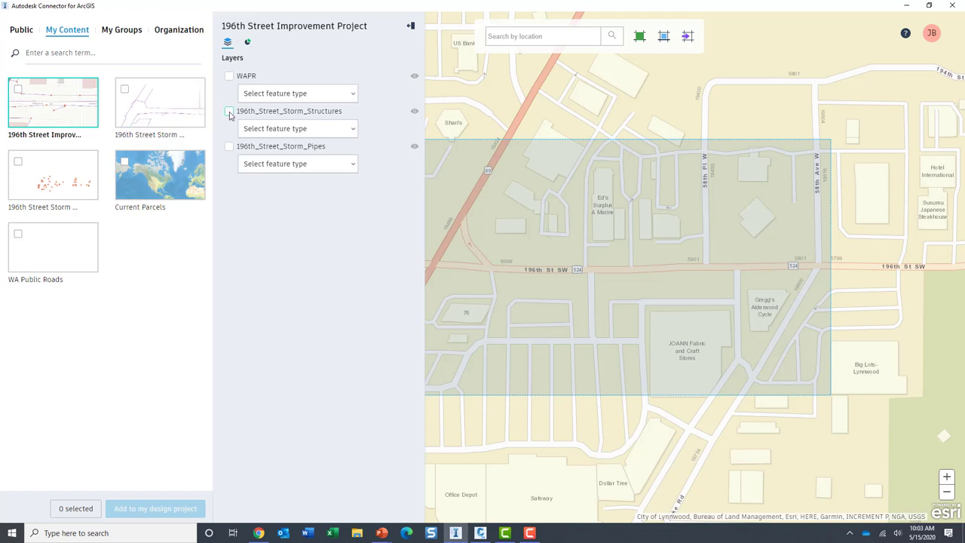
click(229, 112)
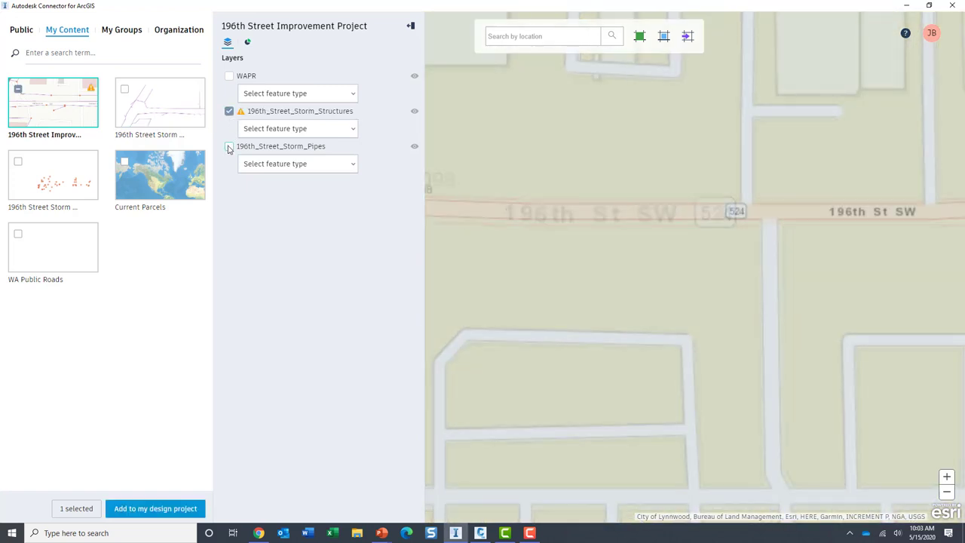
click(229, 148)
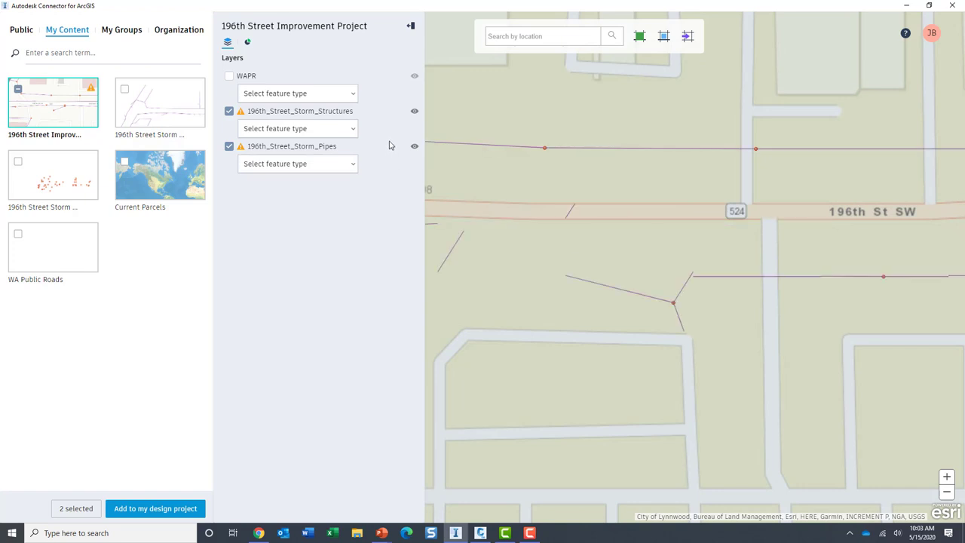
drag(646, 243, 580, 230)
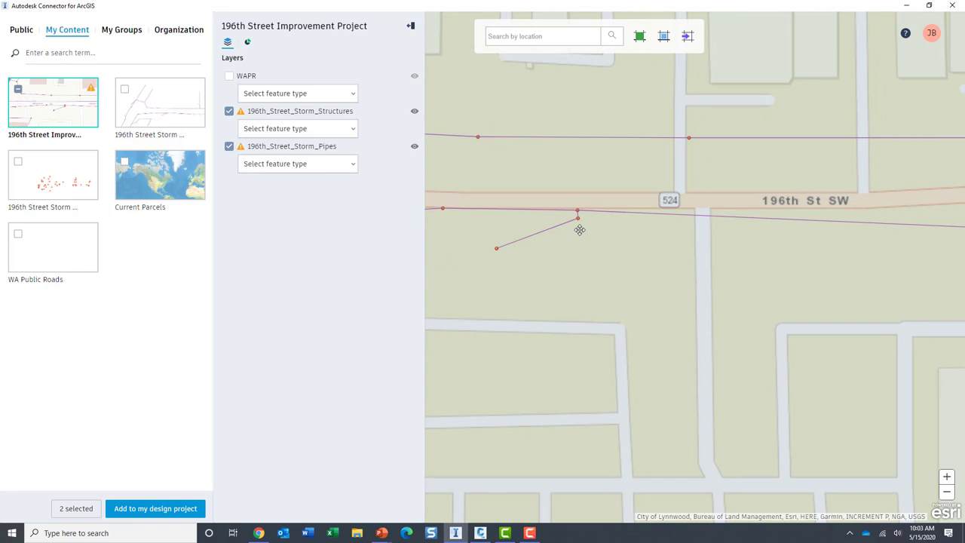
Set structures to Pipeline Connectors and pipes to Pipelines, then add both layers to the design project
click(355, 132)
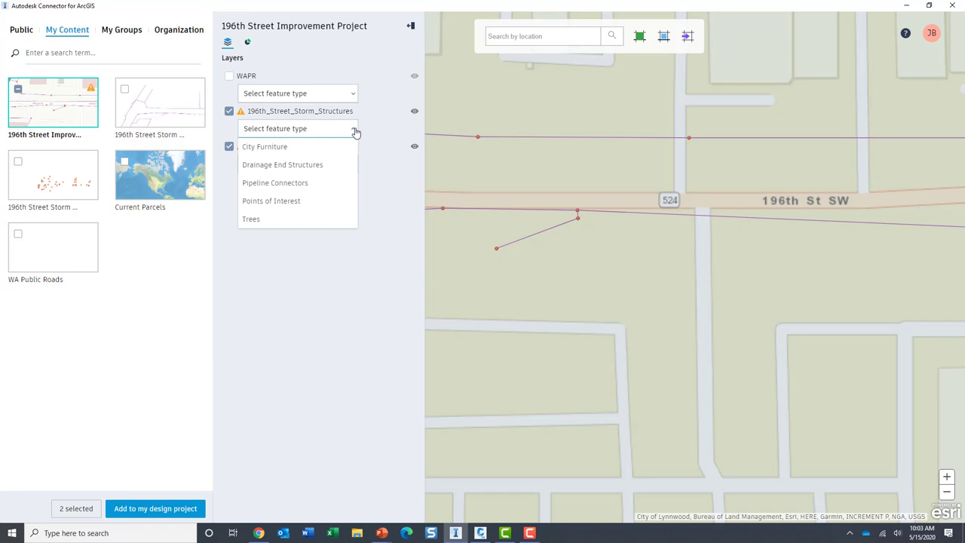
click(337, 184)
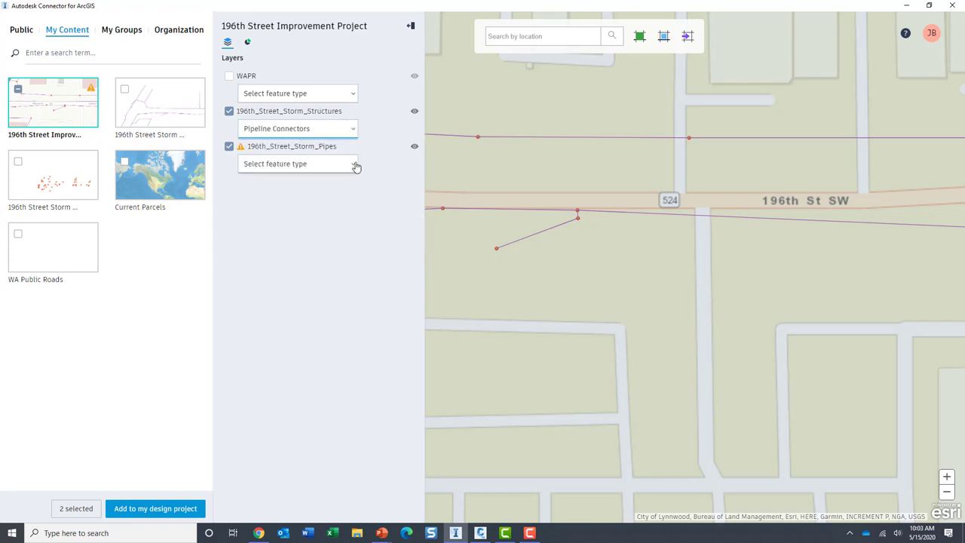
click(355, 165)
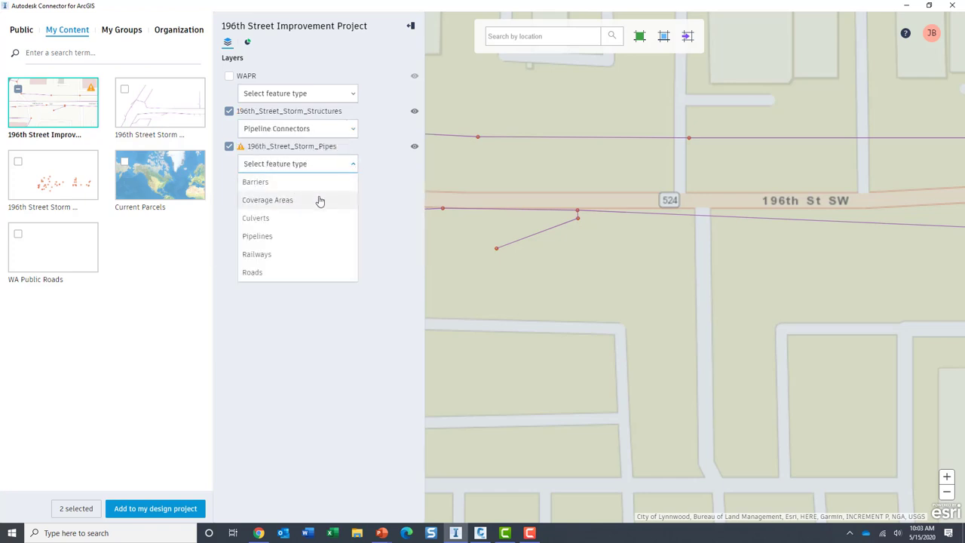
click(295, 238)
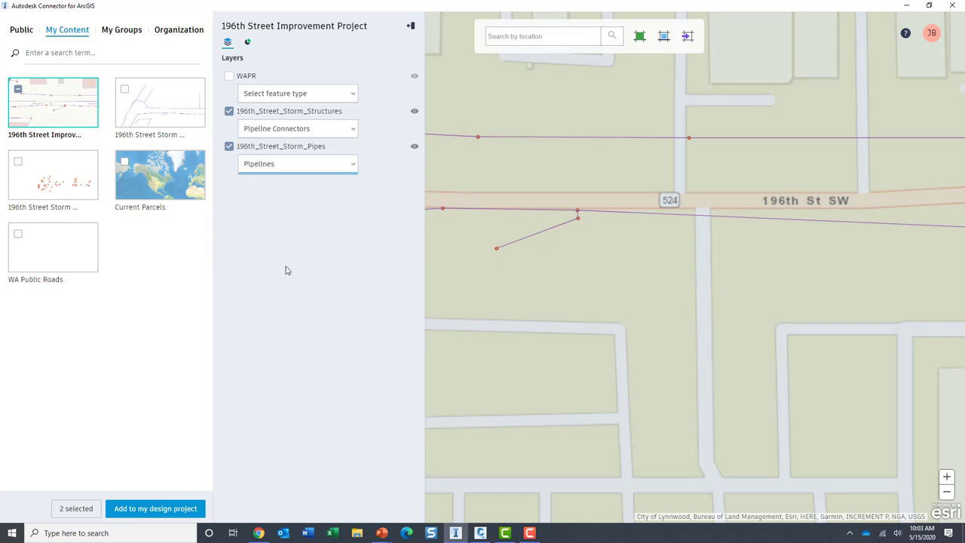
click(155, 509)
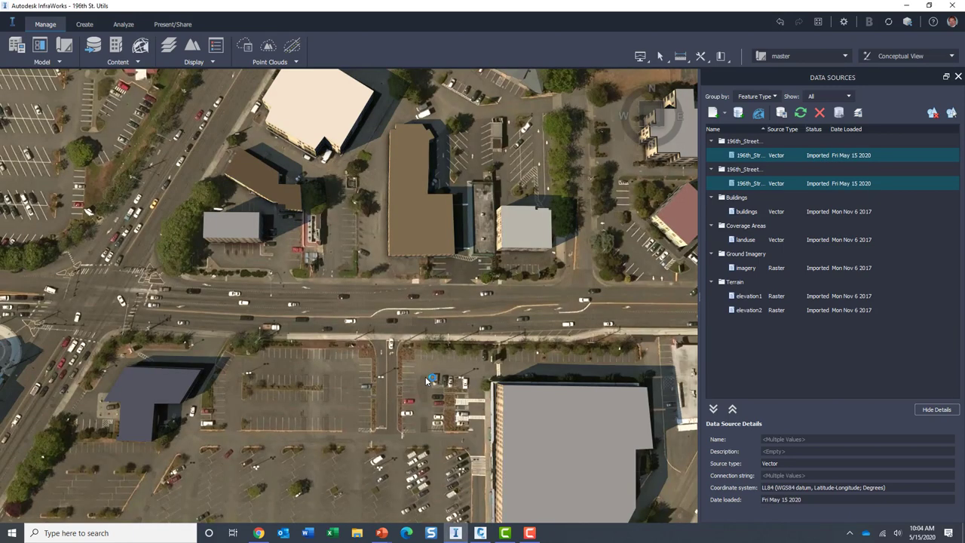
Widen the Data Sources Name column to show full storm source names, then select 196th_Street_Storm_Structures
scroll(455, 318, up, 2)
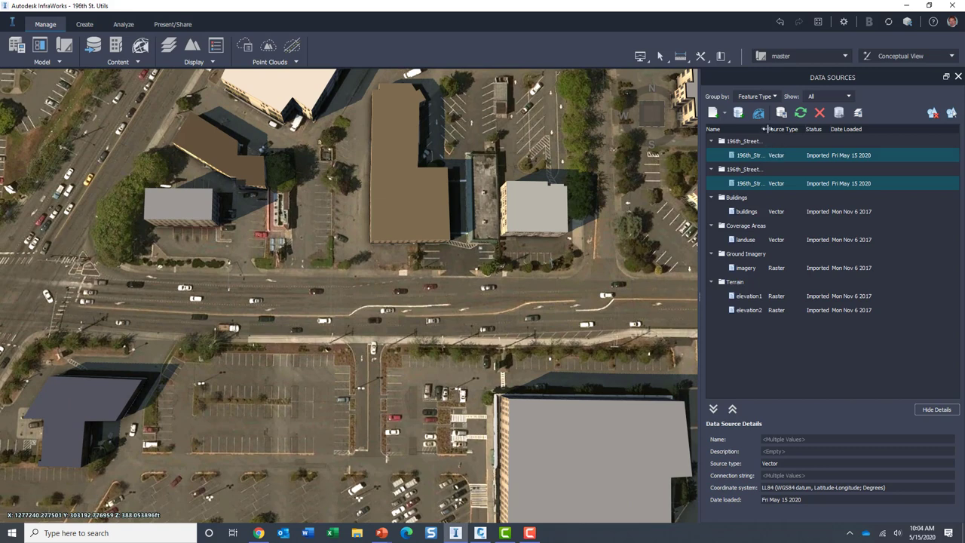
drag(763, 129, 838, 130)
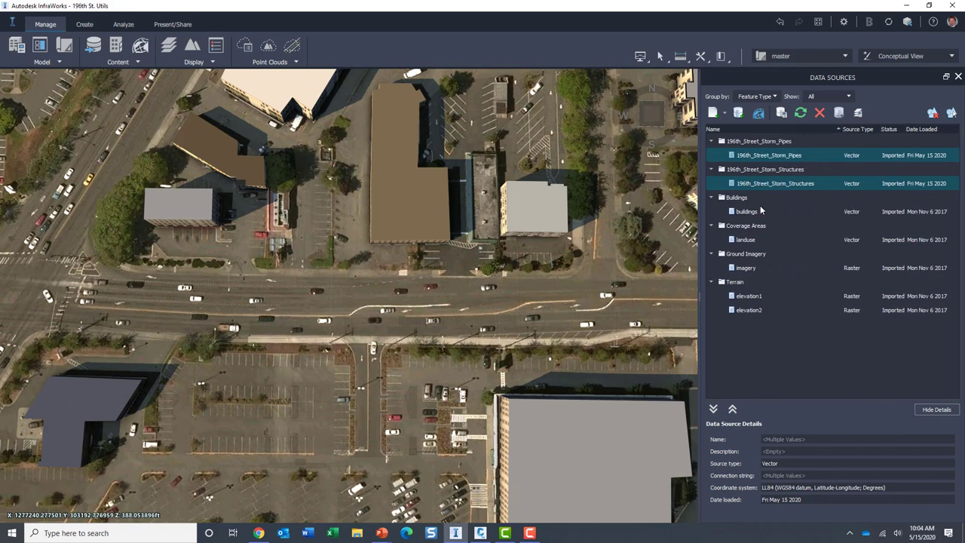
scroll(437, 323, up, 5)
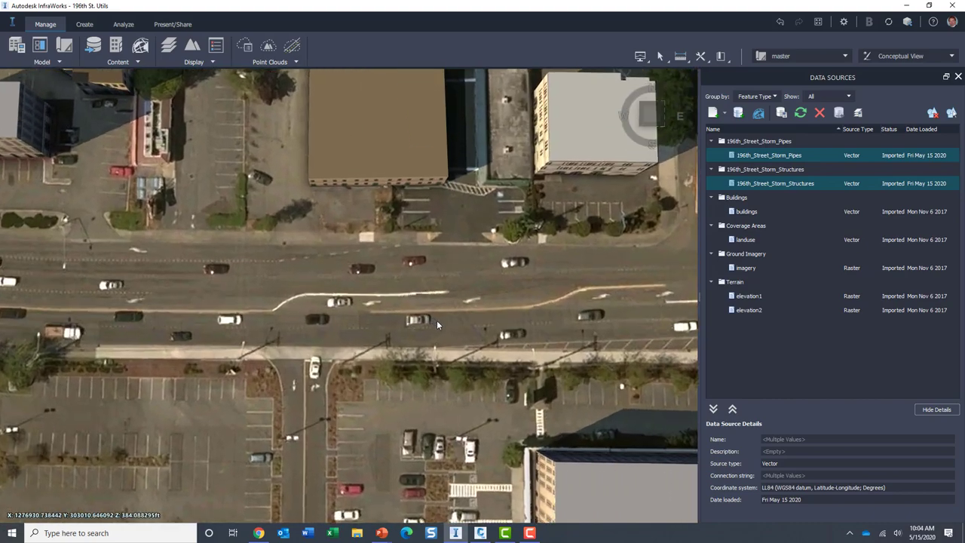
mouse_move(457, 414)
shift+middle_down()
mouse_move(500, 355)
mouse_move(522, 278)
mouse_move(455, 419)
shift+middle_up()
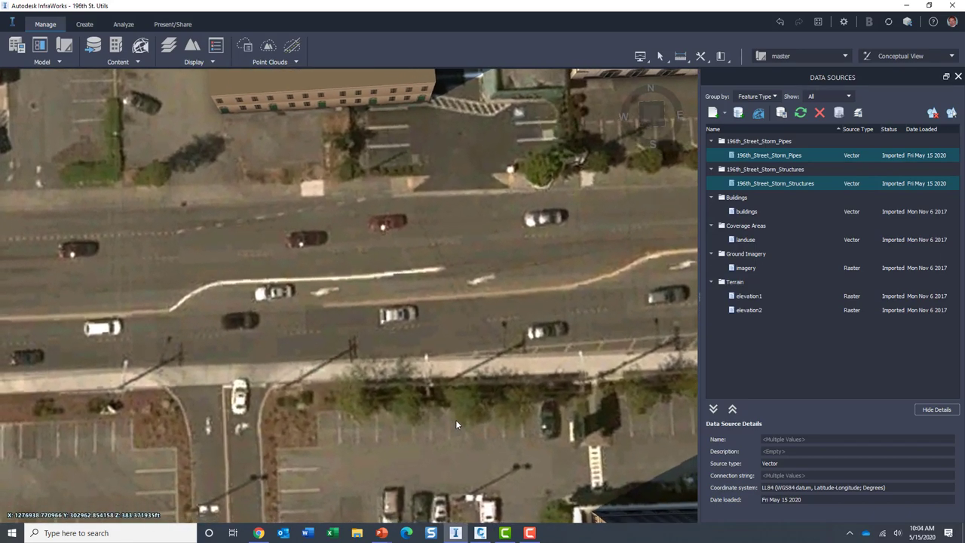
scroll(455, 419, down, 4)
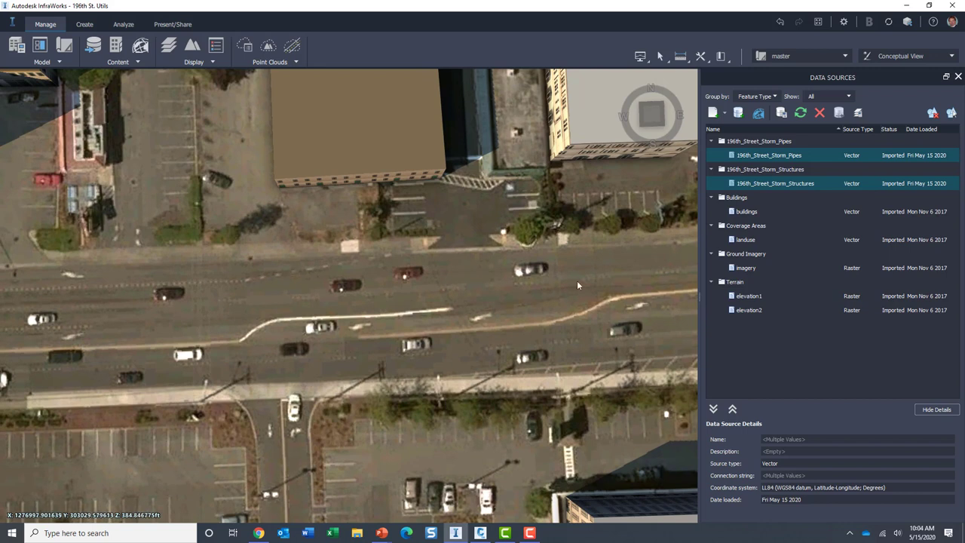
click(788, 183)
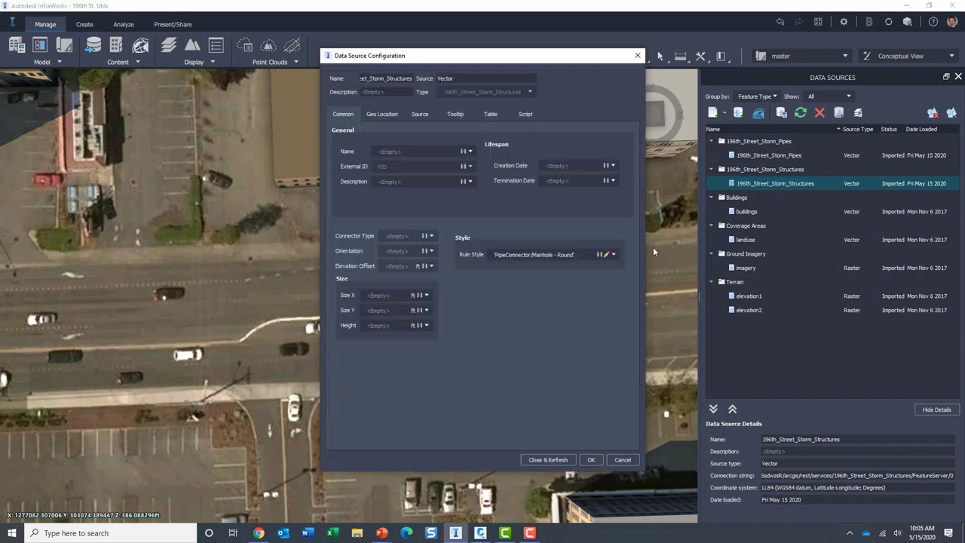
Browse the storm structures' rule styles and cancel, keeping 'PipeConnector/Manhole - Round'
click(607, 255)
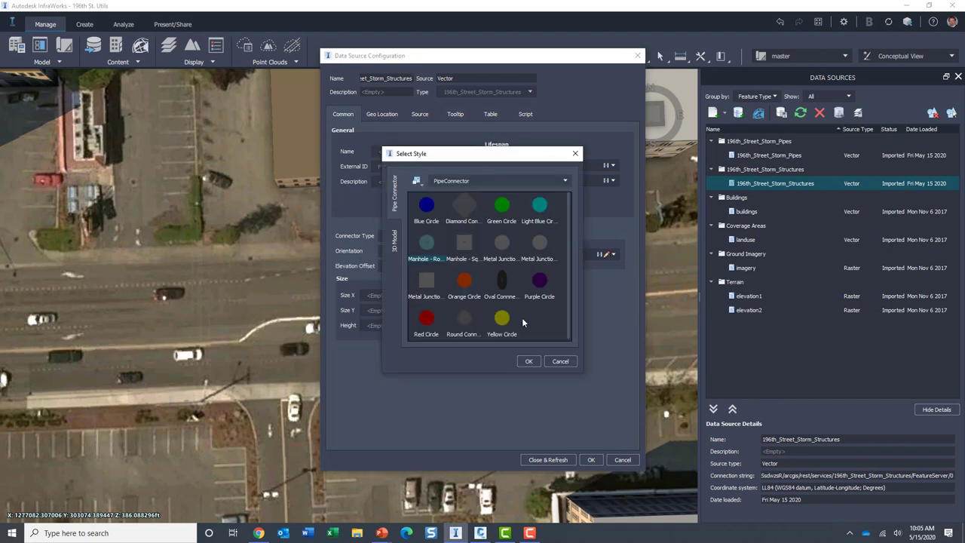
click(570, 361)
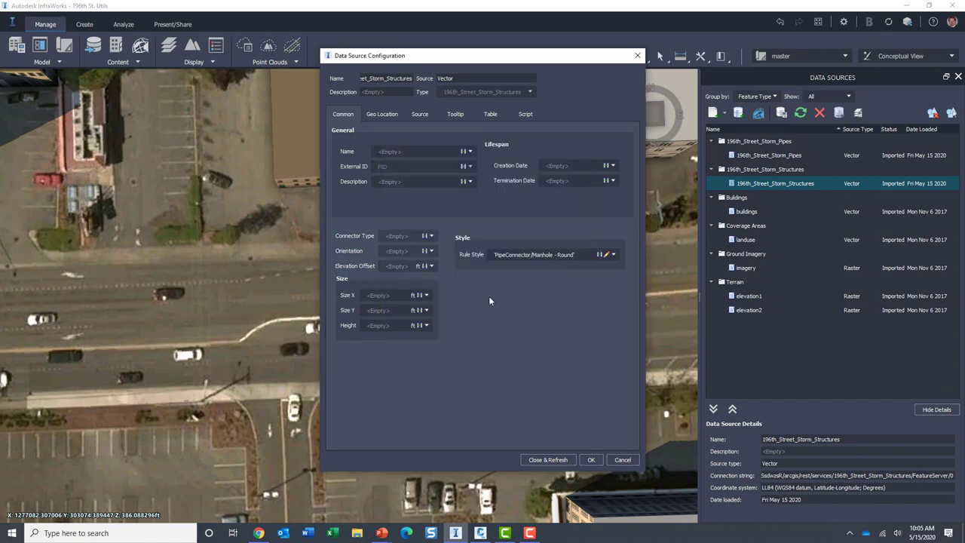
Map structure Elevation Offset to RIM, Size X/Y to MH_dia, Height to Sump_Dist, then Close & Refresh
click(431, 266)
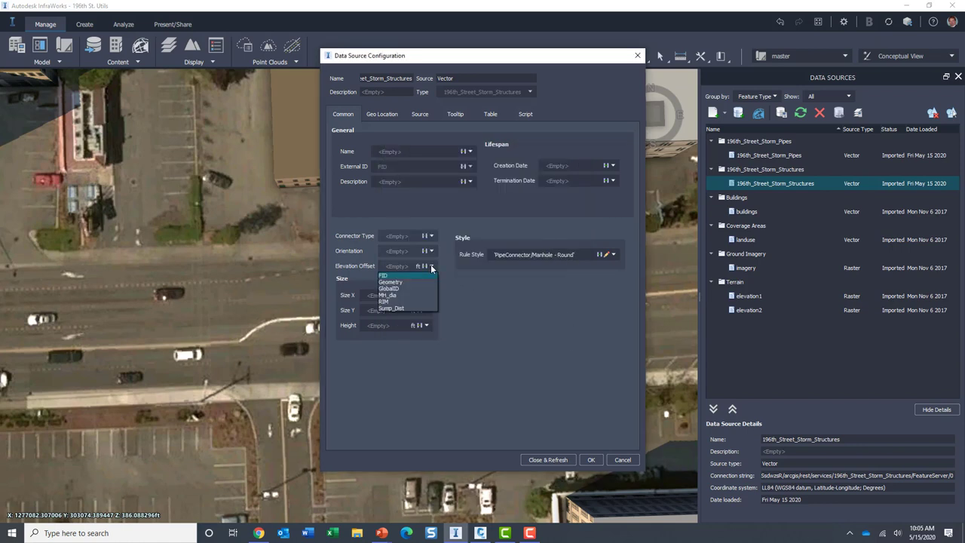
click(422, 302)
click(427, 295)
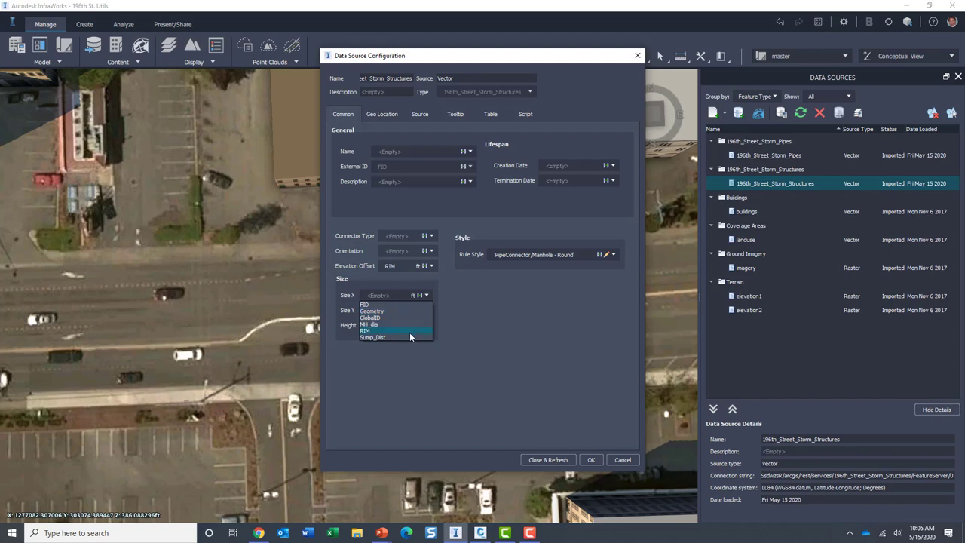
click(410, 324)
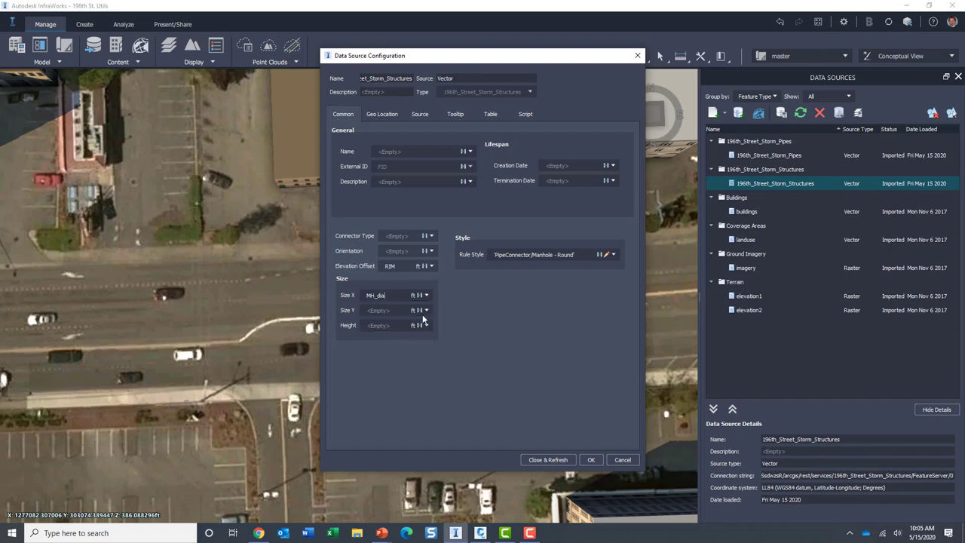
click(426, 309)
click(413, 340)
click(427, 326)
click(393, 368)
click(553, 459)
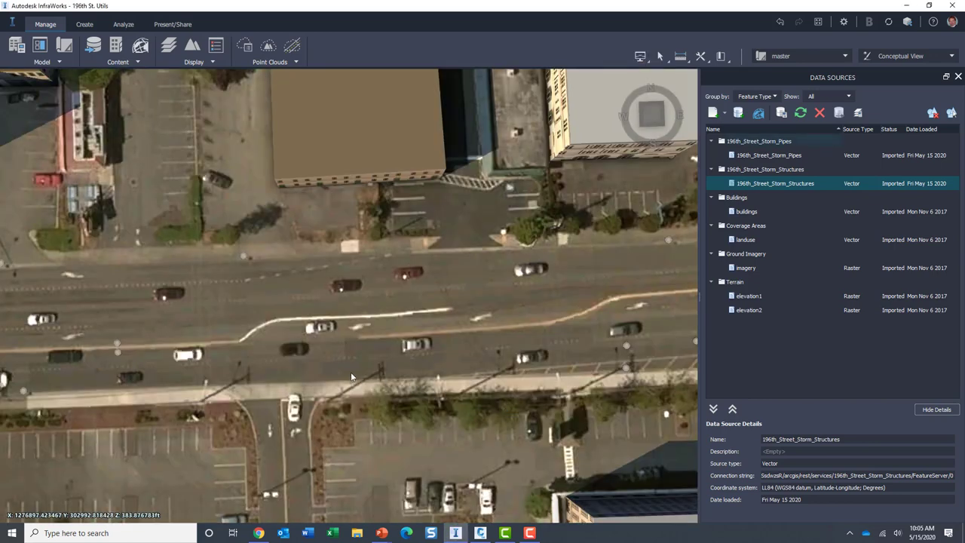
drag(243, 353, 428, 313)
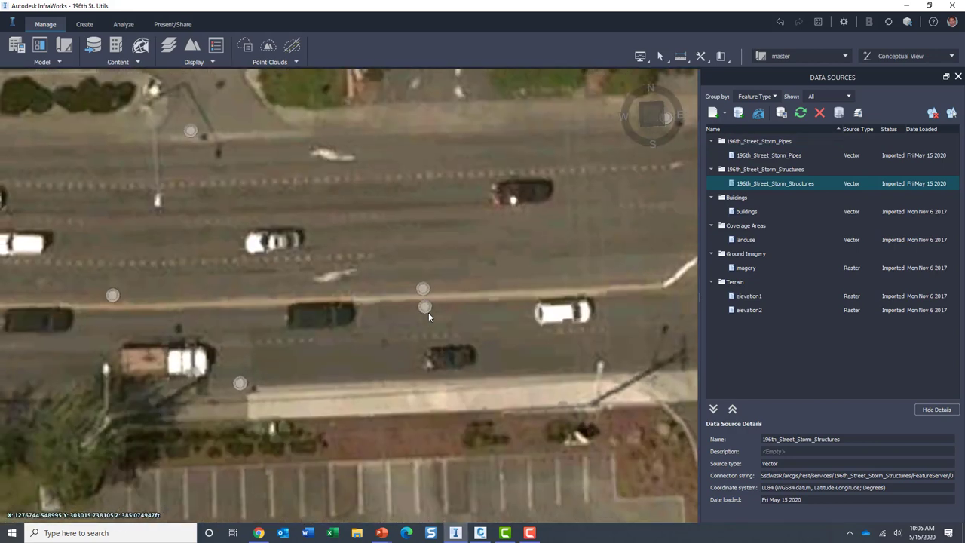
middle_drag(434, 354, 407, 423)
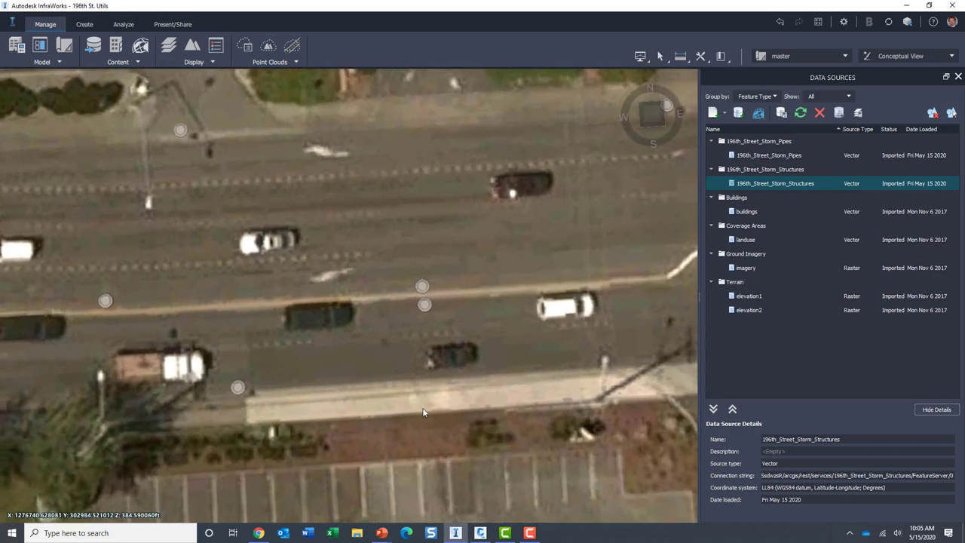
scroll(452, 396, down, 3)
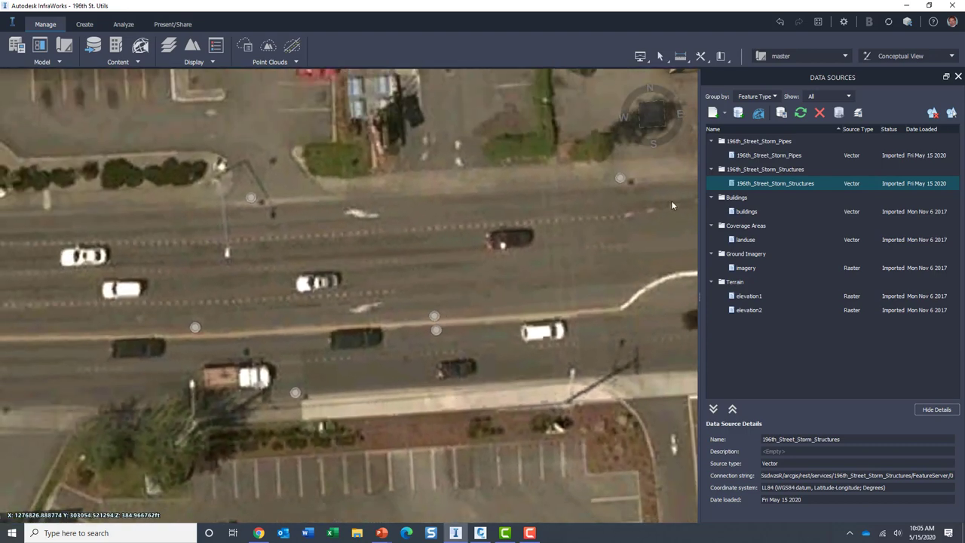
Open the 196th_Street_Storm_Pipes configuration and apply the Concrete Pipe rule style
click(769, 155)
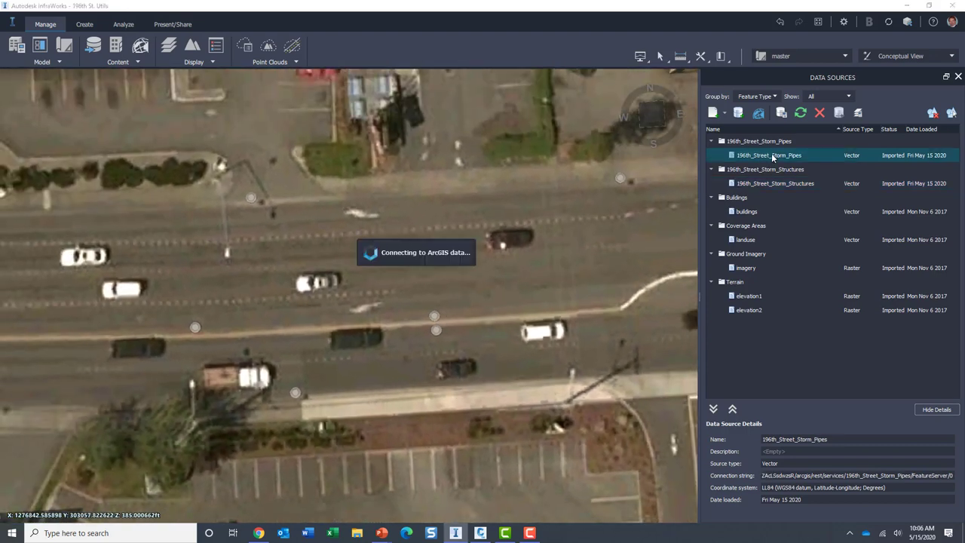
double_click(769, 155)
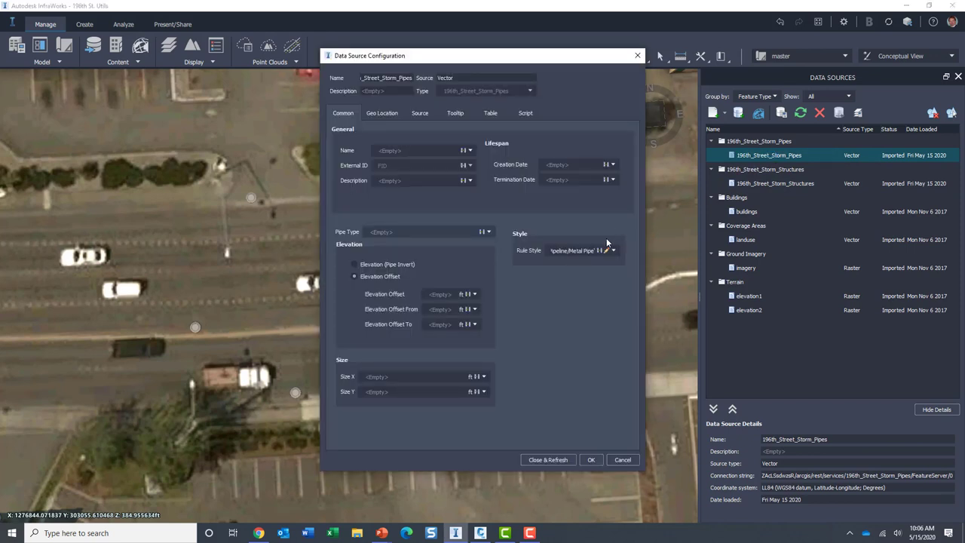
click(607, 251)
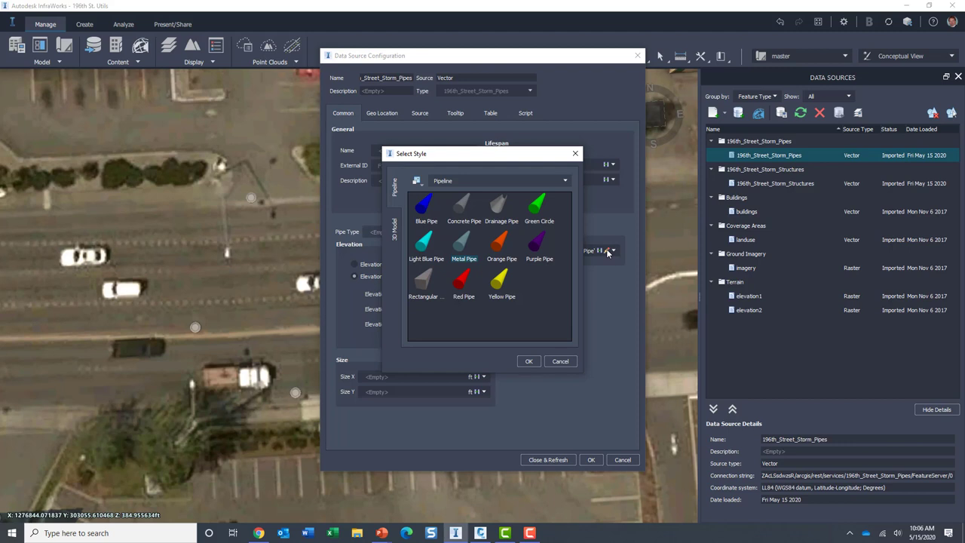
click(463, 205)
click(528, 362)
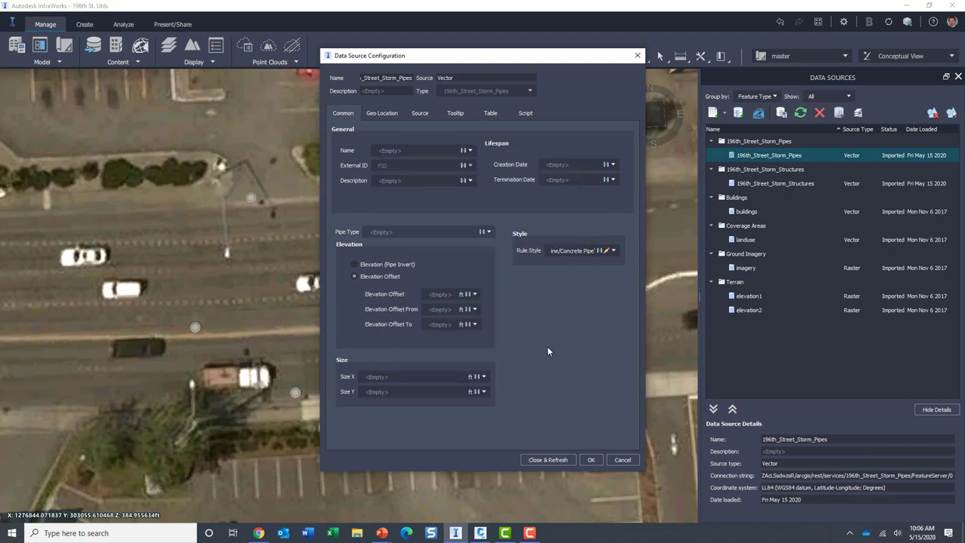
Use pipe invert elevations INV_UP to INV_DOWN and Pipe_Size for Size X and Y, then Close & Refresh
click(354, 265)
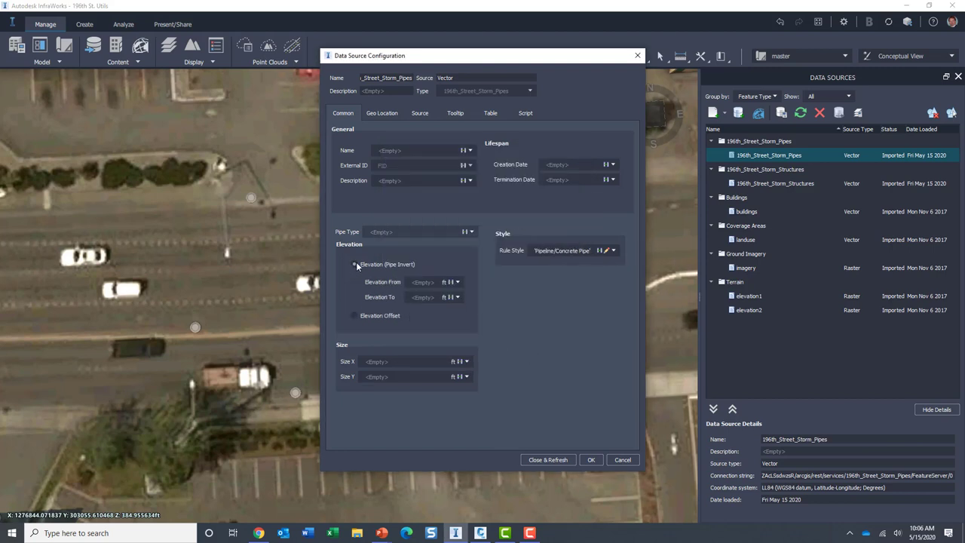
click(458, 283)
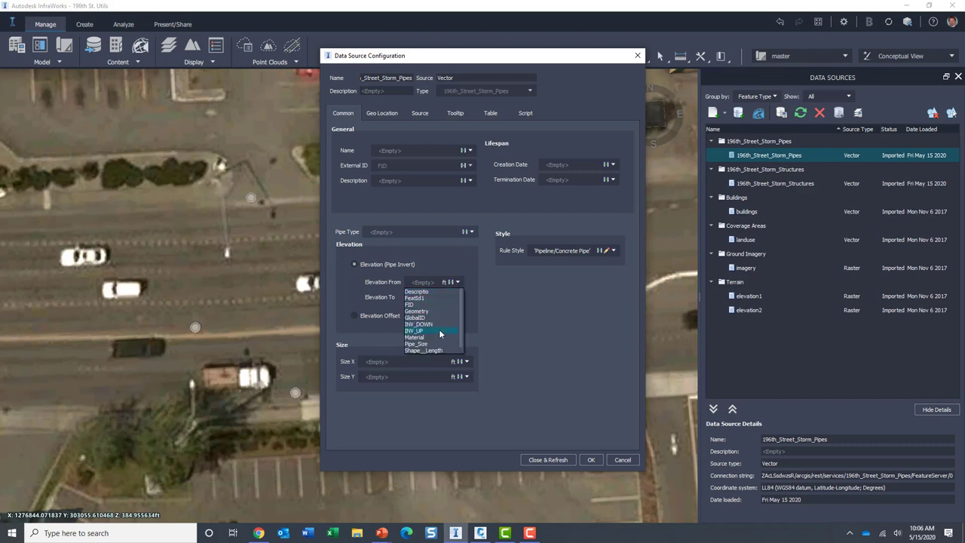
click(441, 331)
click(457, 298)
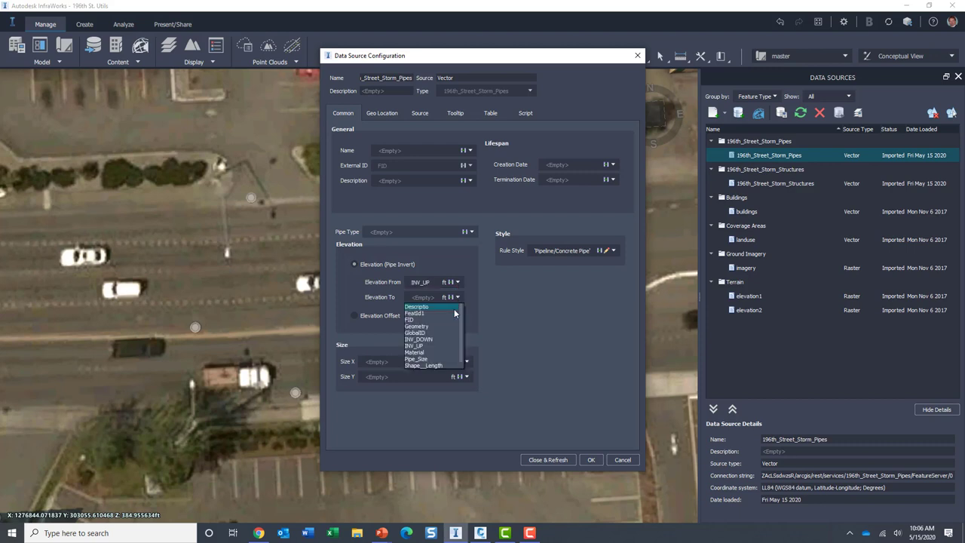
click(441, 340)
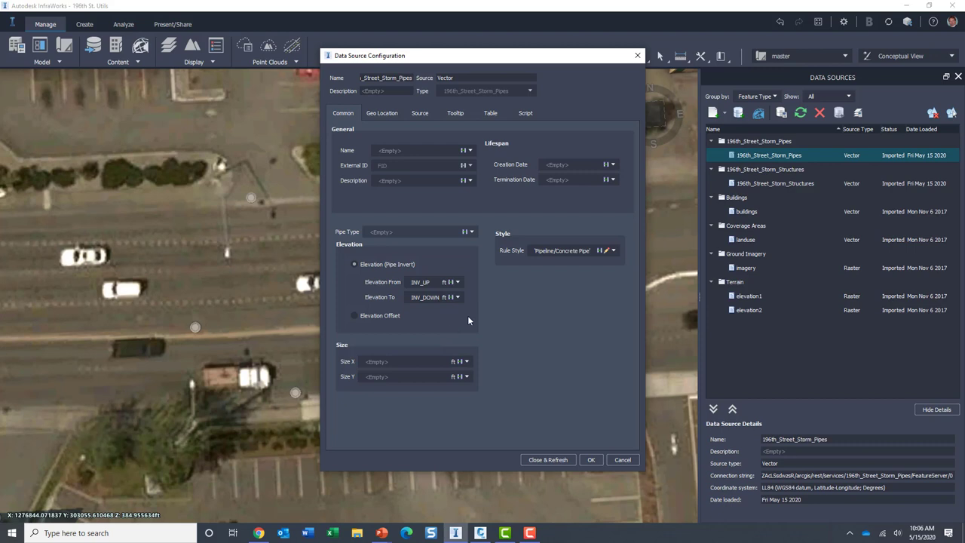
click(467, 362)
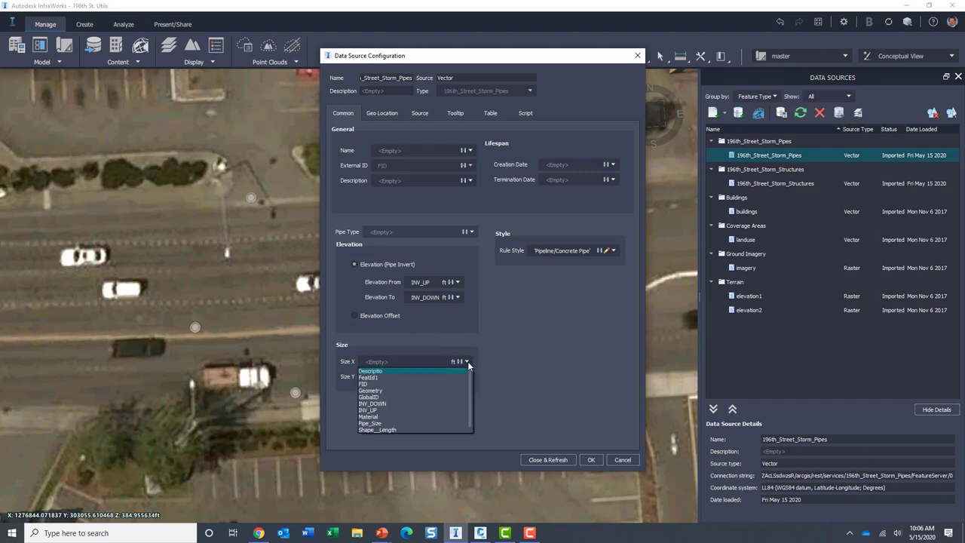
click(432, 424)
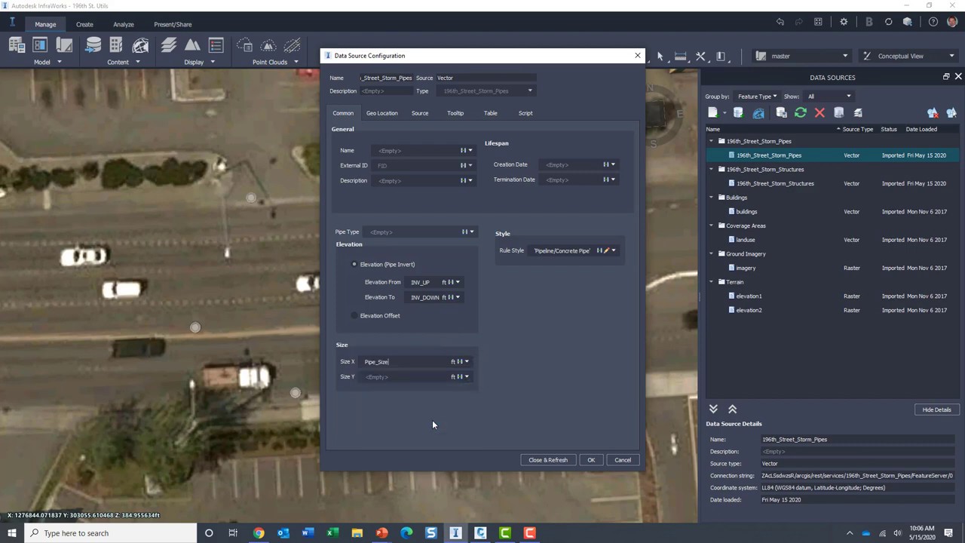
click(467, 377)
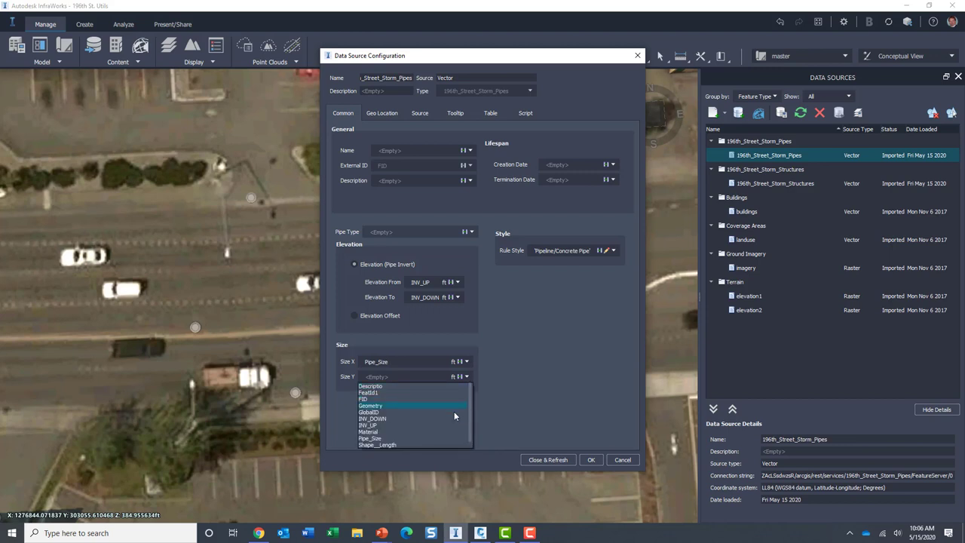
click(439, 438)
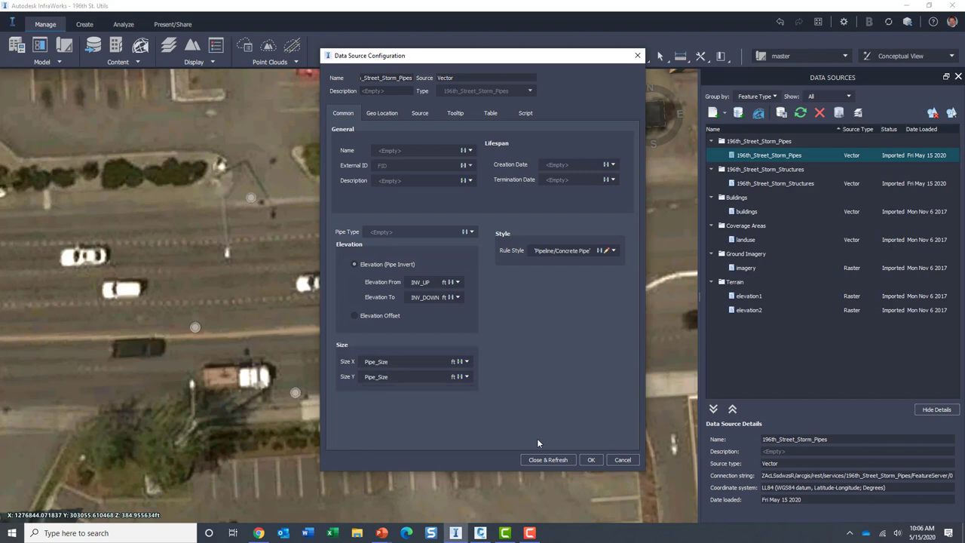
click(542, 460)
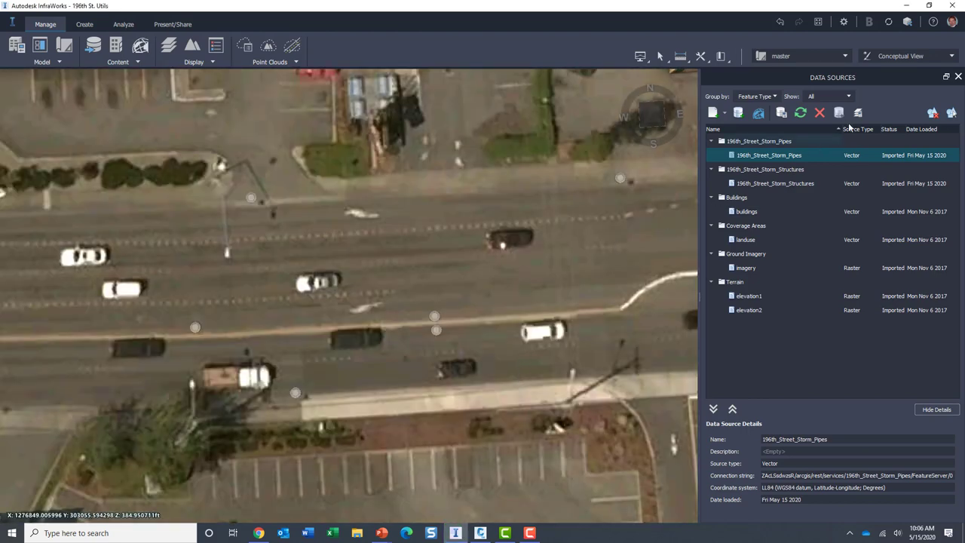
Switch to Engineering View and orbit down over 196th Street to inspect the storm pipes
click(953, 58)
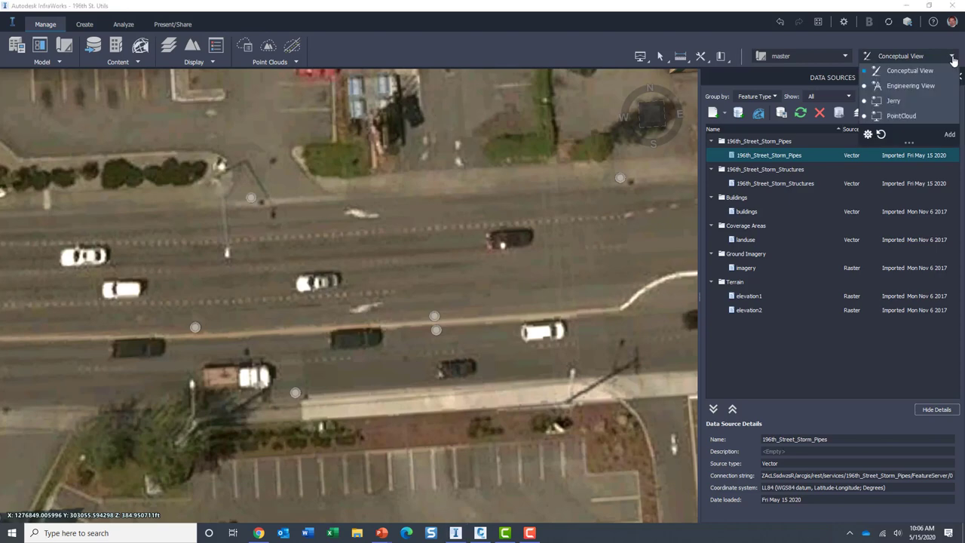
click(929, 85)
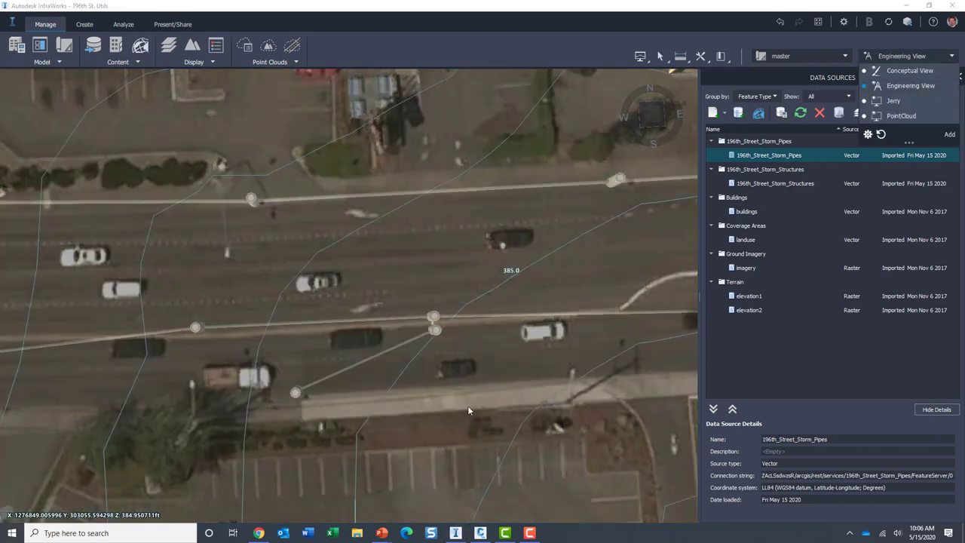
middle_drag(468, 406, 522, 324)
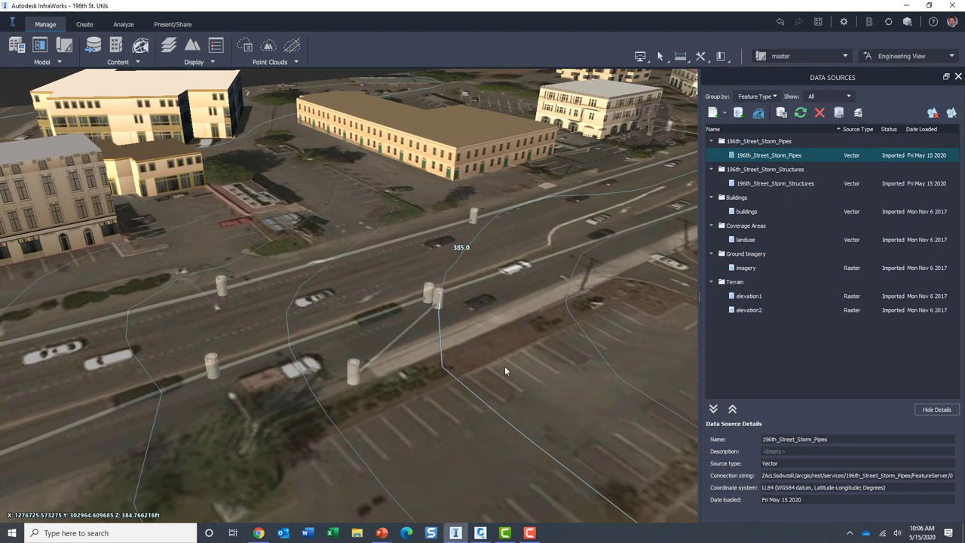
middle_drag(505, 371, 453, 441)
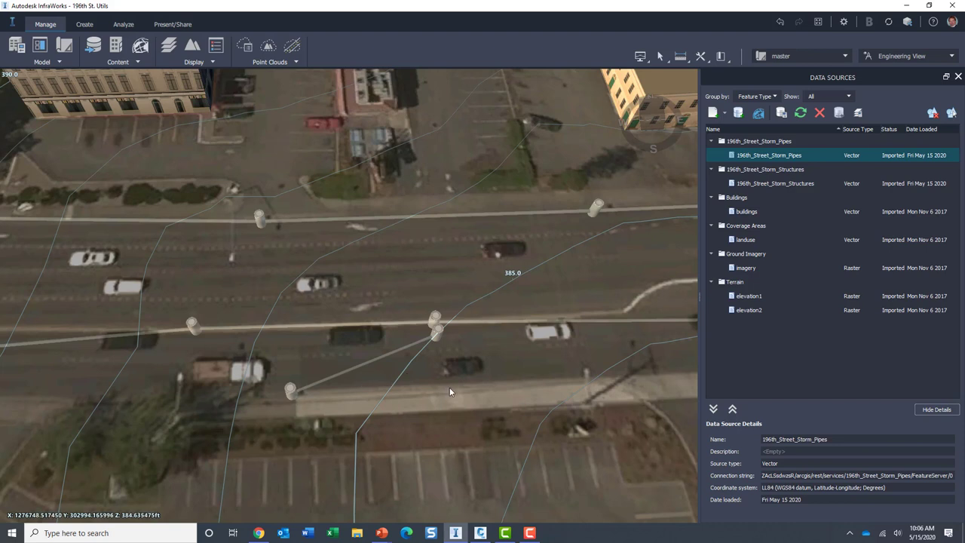
middle_drag(483, 370, 417, 380)
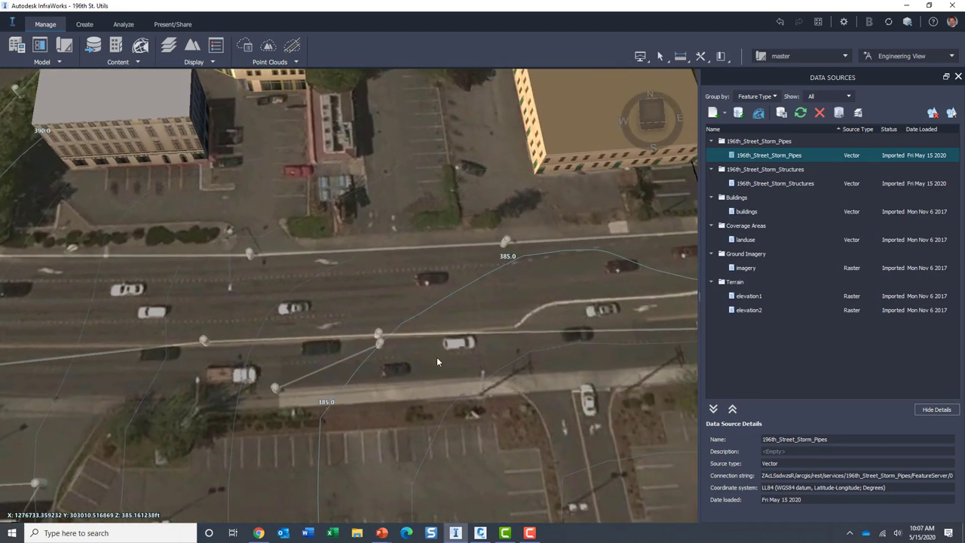
click(952, 56)
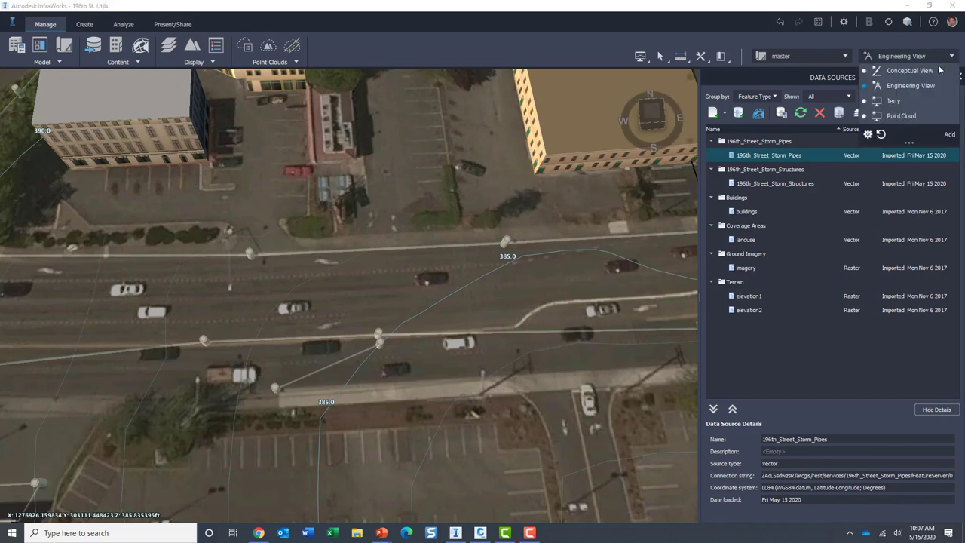
Turn off Surface Layers in Model Explorer, then zoom and pan to recentre the pipe network
click(53, 65)
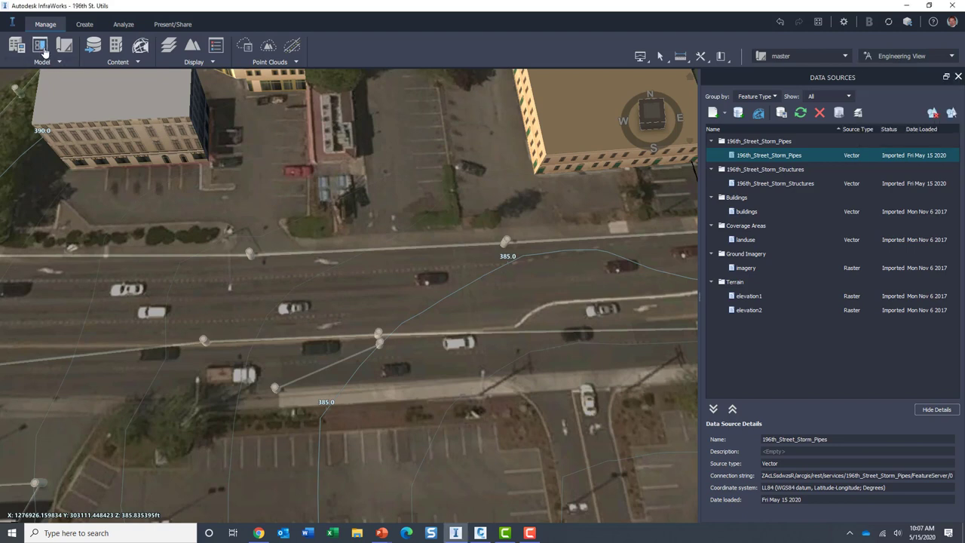
click(41, 46)
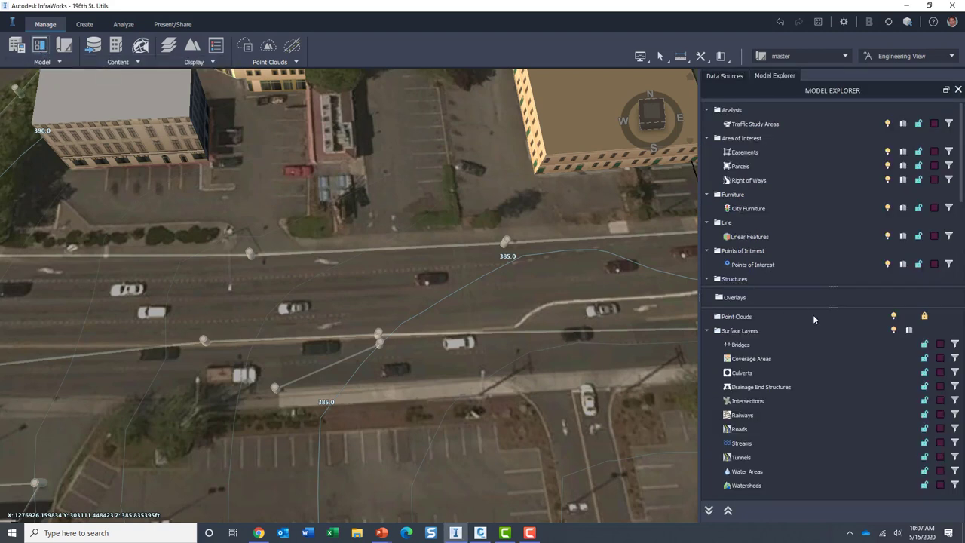
click(894, 331)
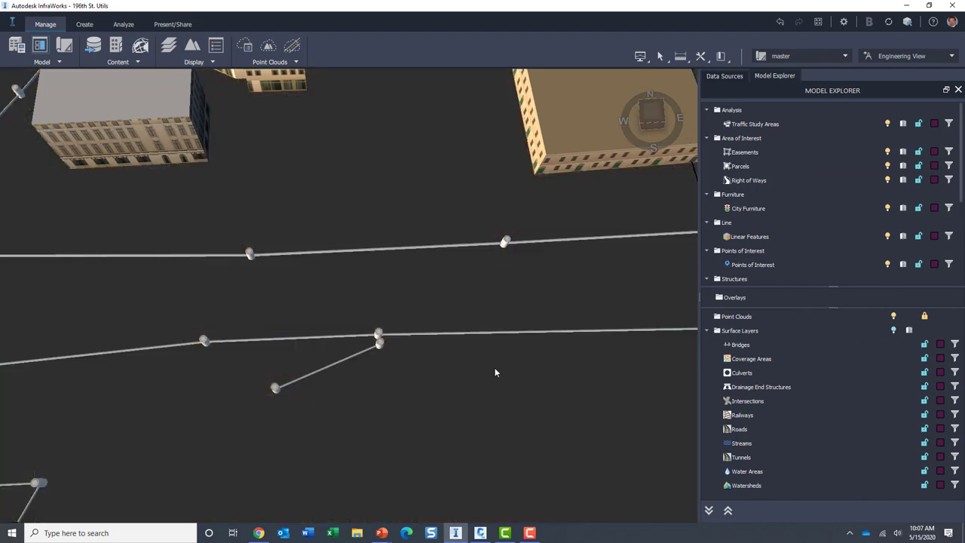
scroll(471, 371, down, 3)
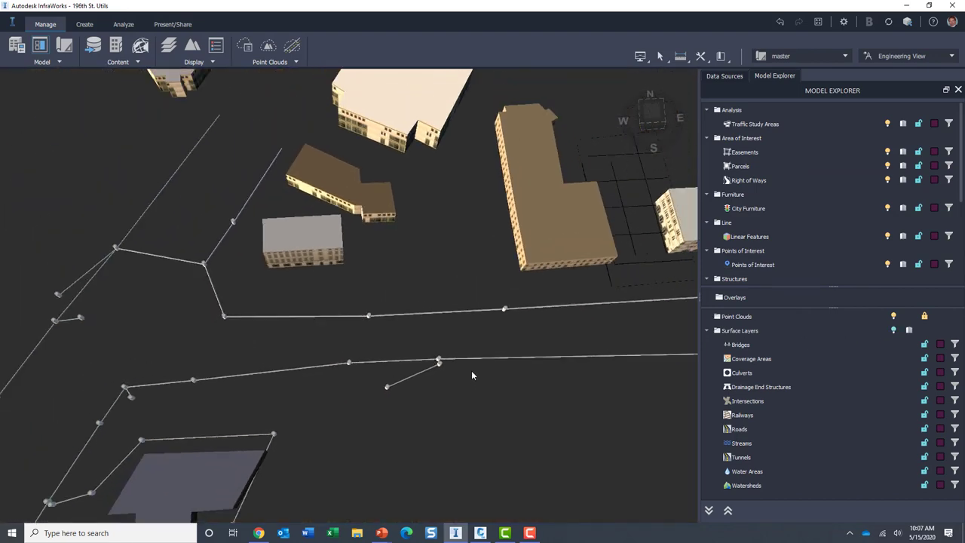
drag(514, 326, 496, 263)
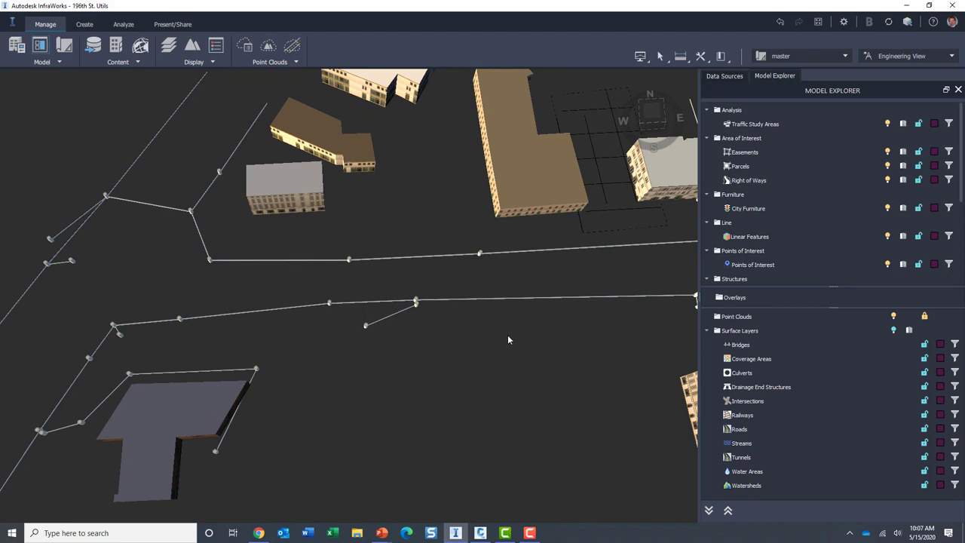
drag(508, 340, 445, 366)
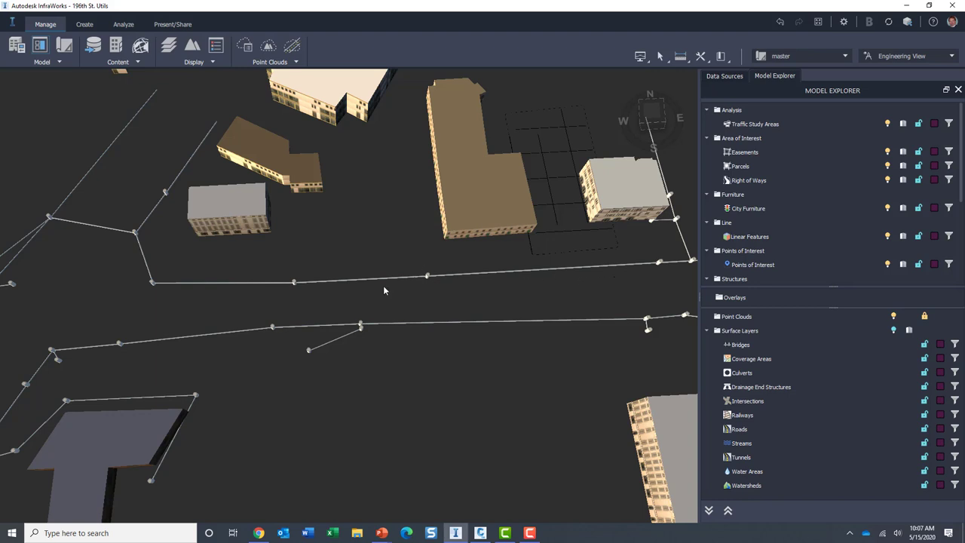
Add a 'SUE Values' feature theme on the SUE property with Individual Values distribution
click(216, 45)
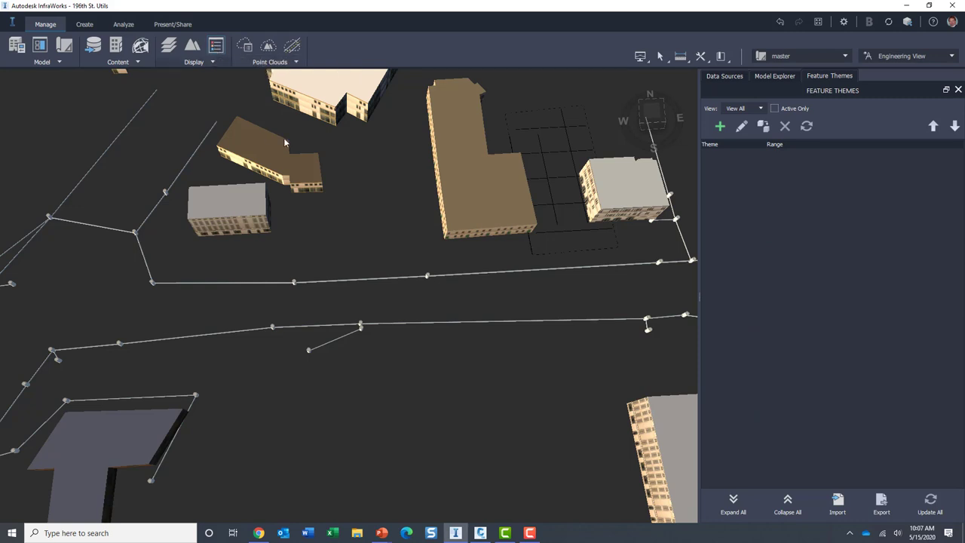
click(719, 128)
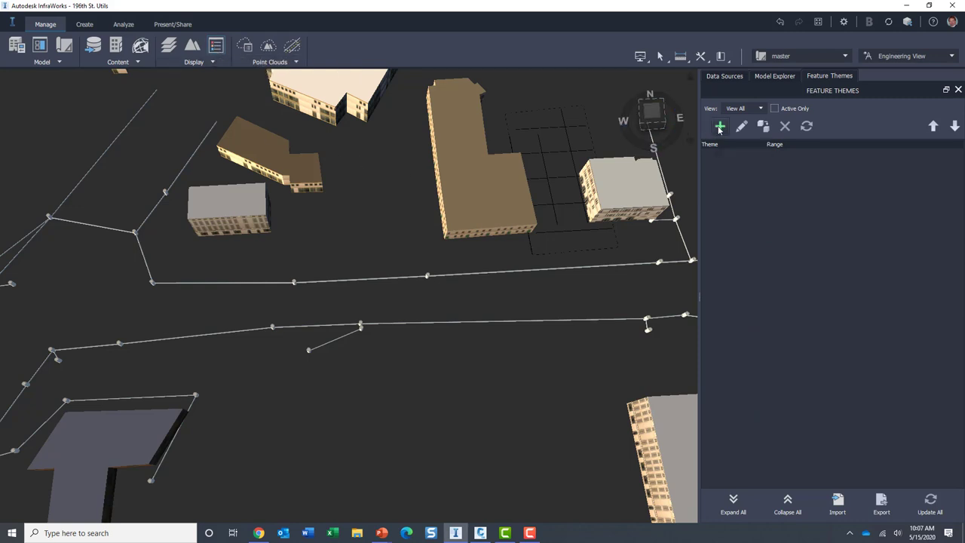
drag(513, 170, 439, 174)
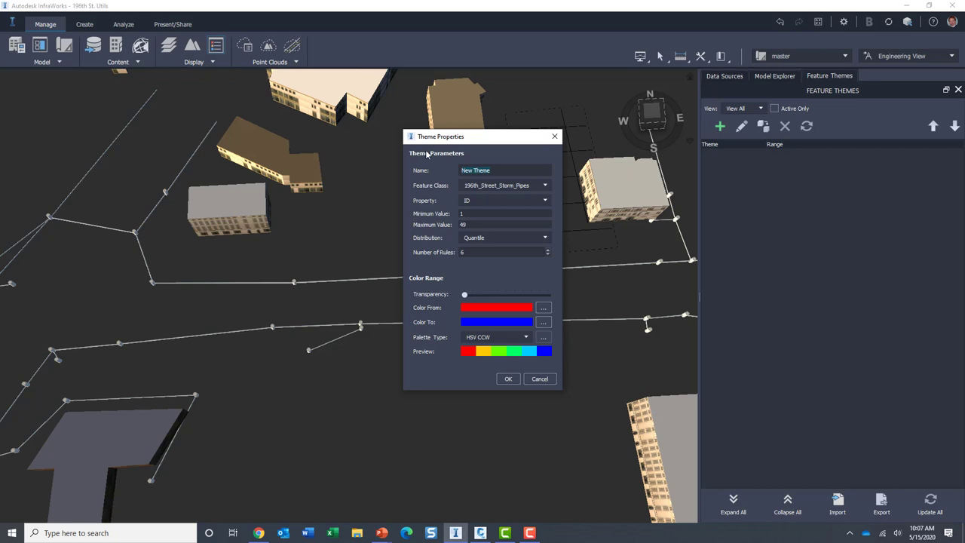
text(SUE Values)
click(546, 201)
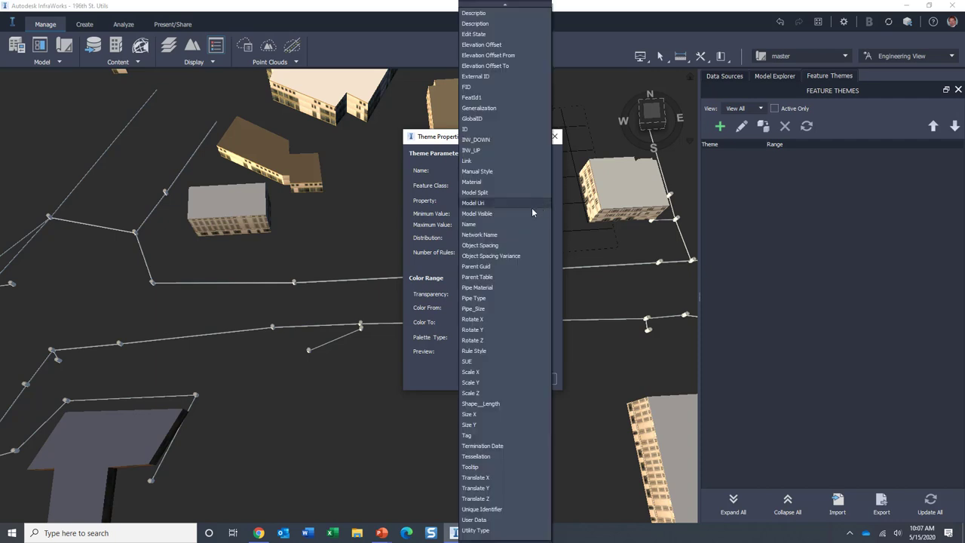
click(496, 362)
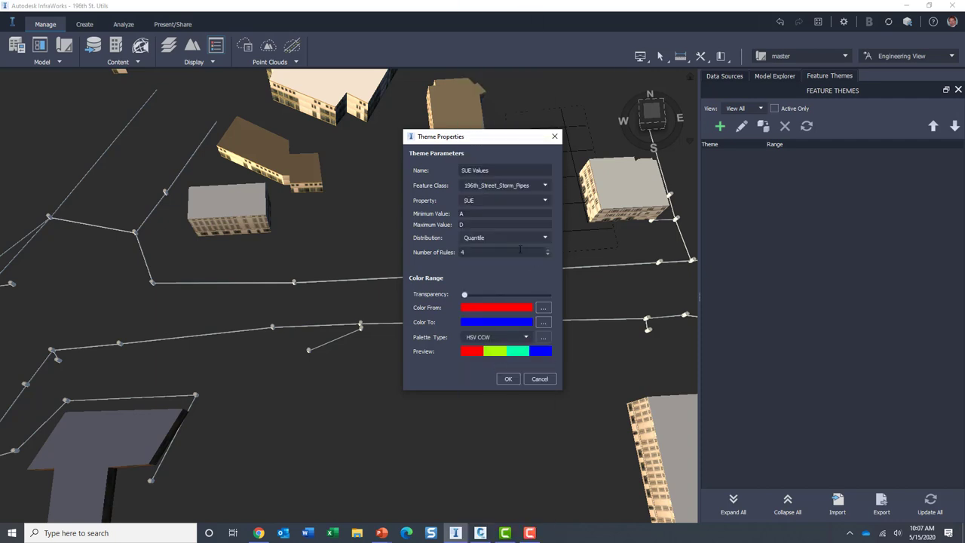
click(546, 237)
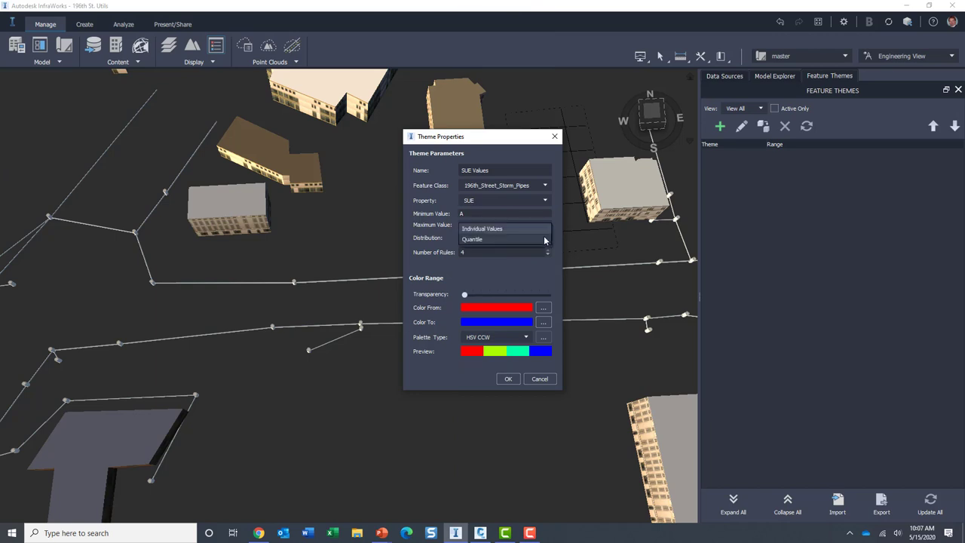
click(520, 228)
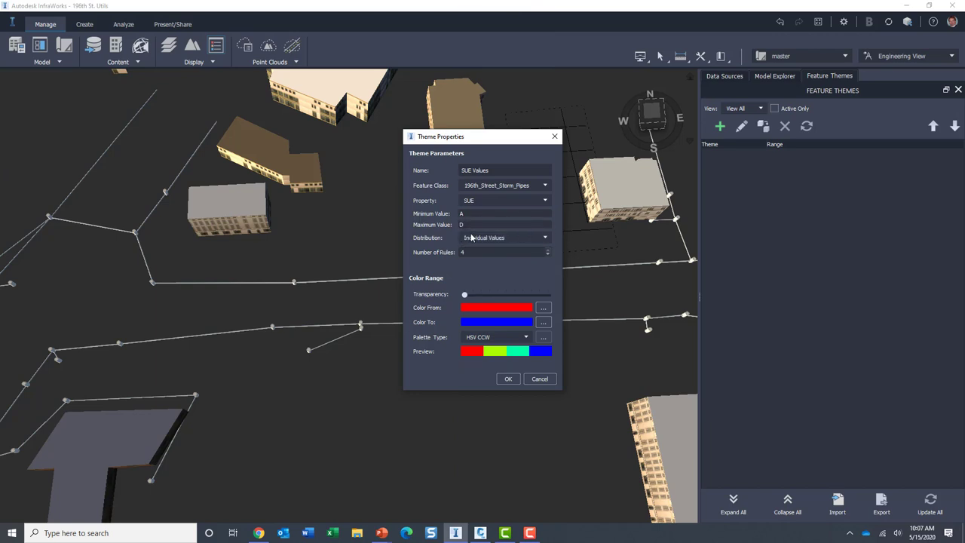
click(509, 380)
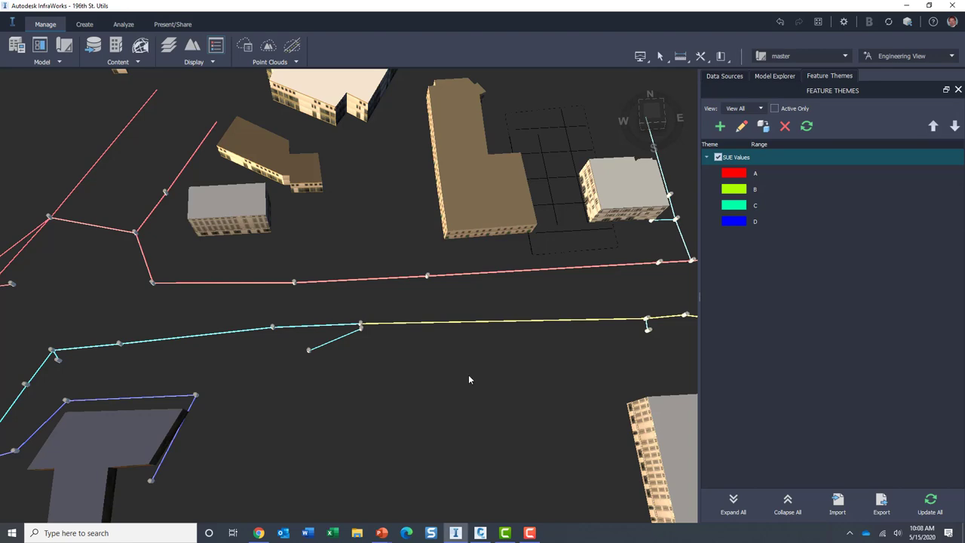
scroll(483, 369, up, 2)
middle_drag(495, 371, 538, 319)
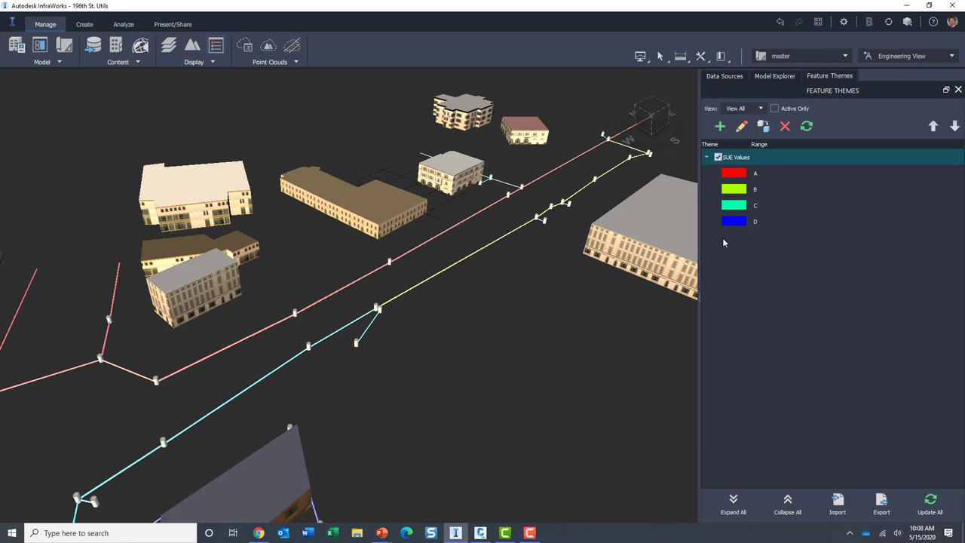
shift+middle_drag(414, 330, 371, 366)
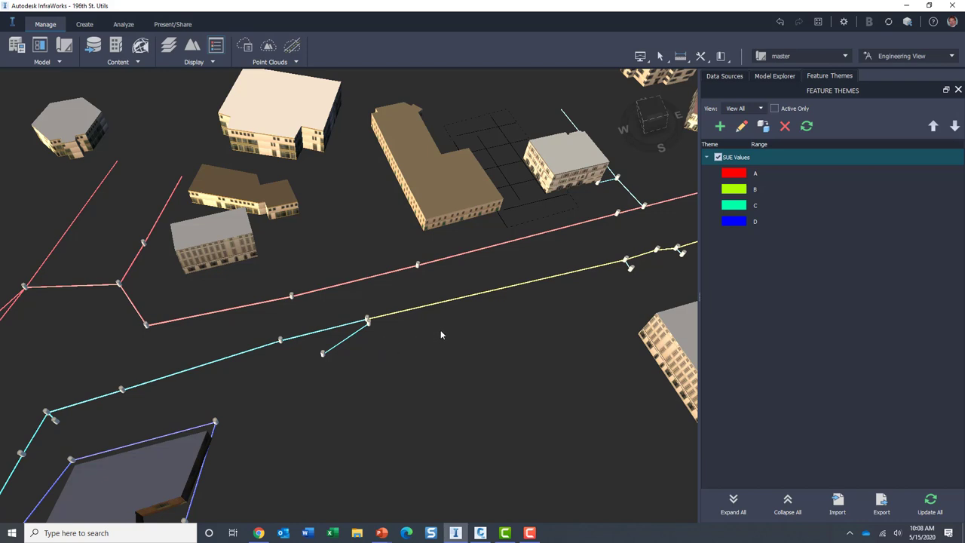
Disable SUE Values and create a 'Pipe' theme on Pipe_Size with Individual Values colours
click(718, 157)
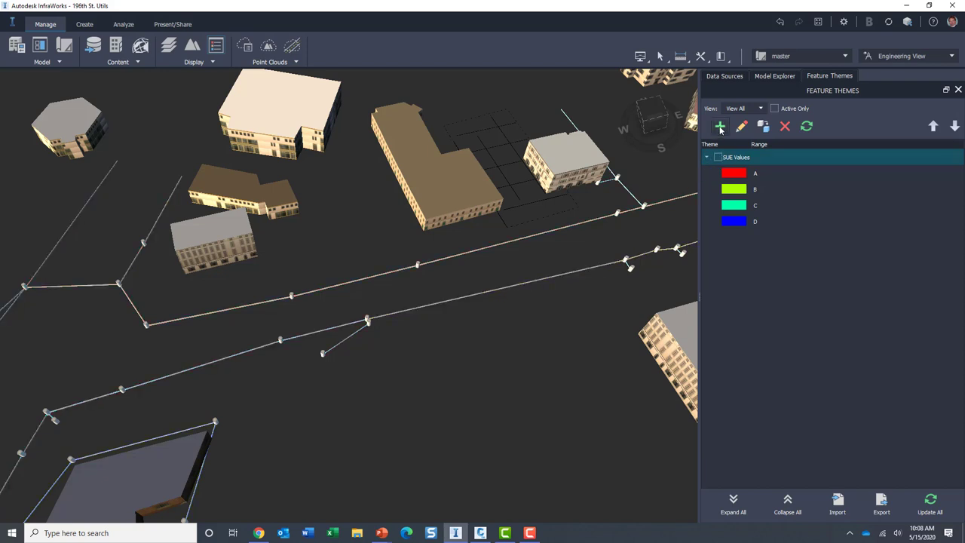
click(720, 126)
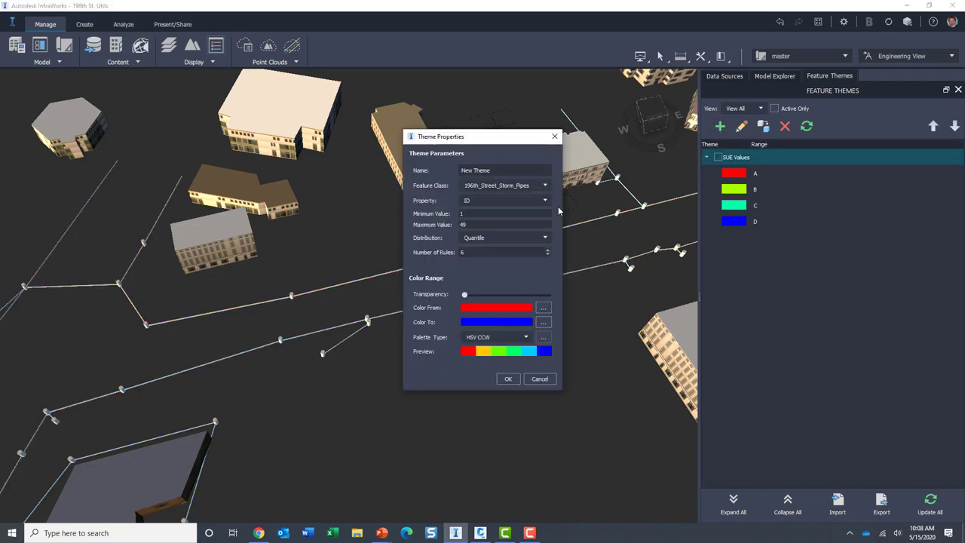
click(459, 177)
text(Pipe)
click(546, 201)
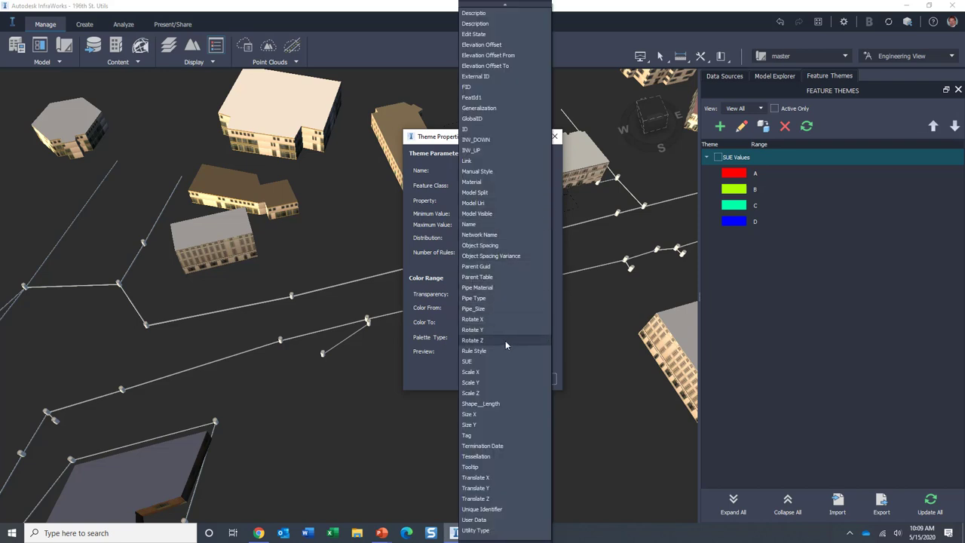
click(502, 309)
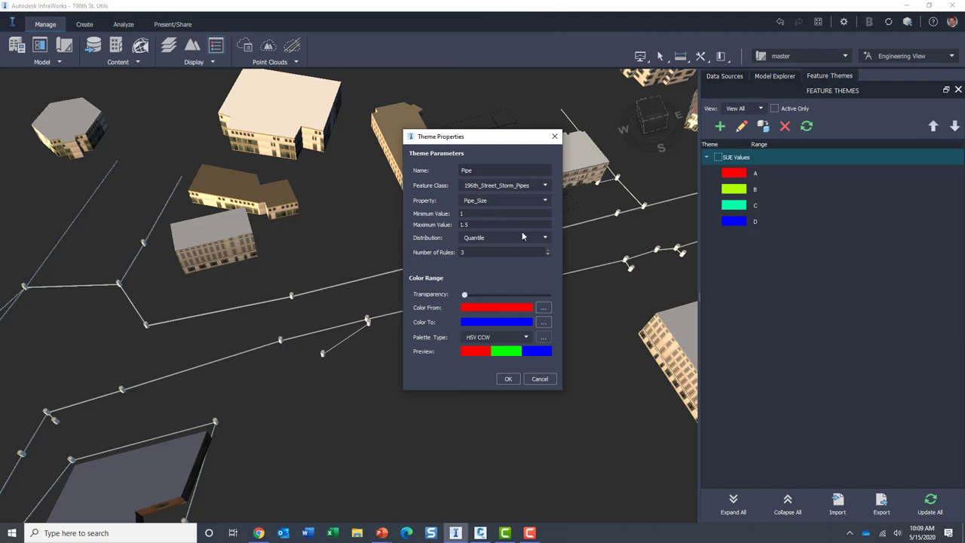
click(546, 237)
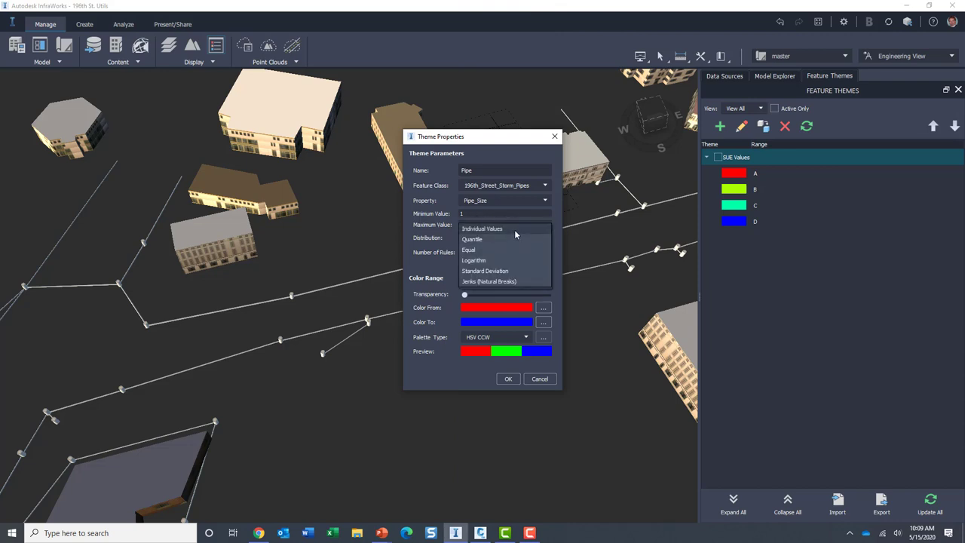
click(514, 229)
click(507, 379)
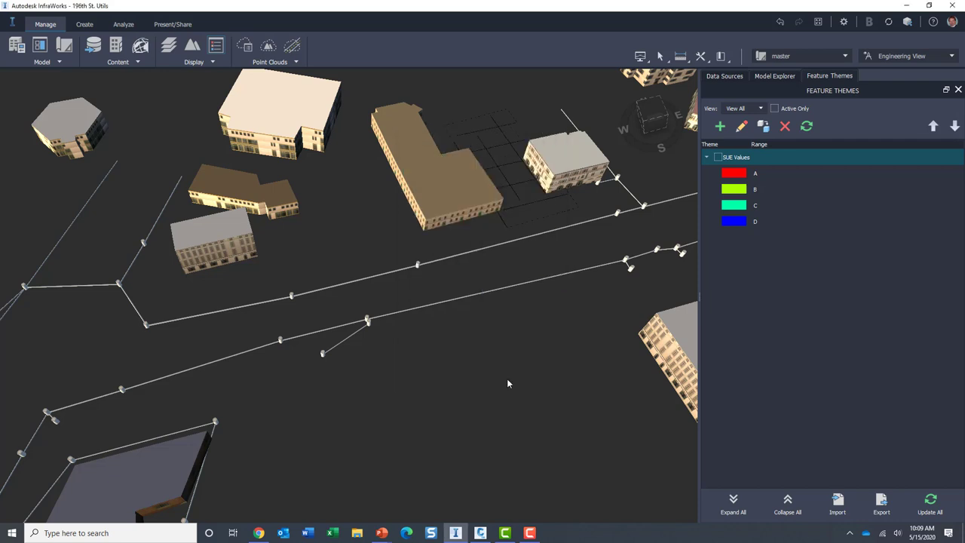
shift+middle_drag(503, 381, 533, 333)
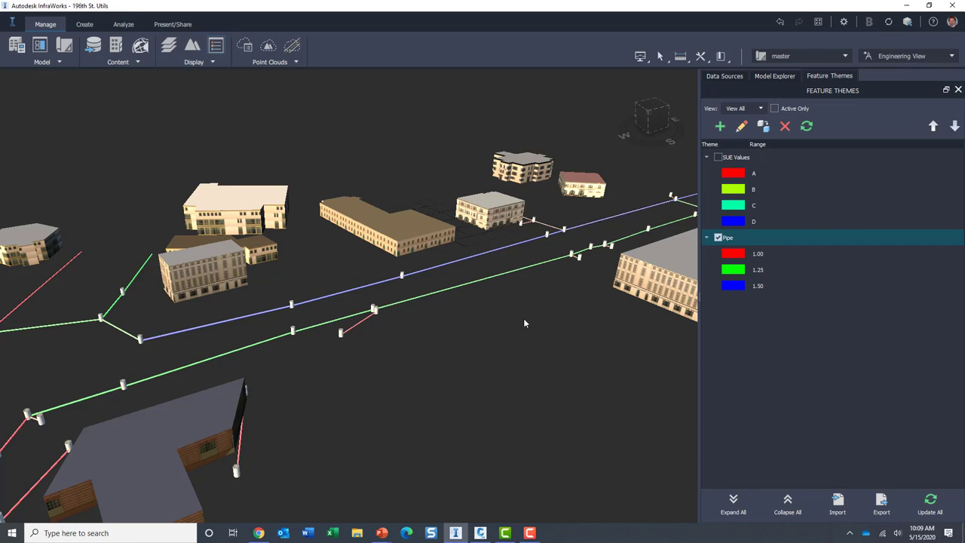
middle_drag(525, 323, 486, 371)
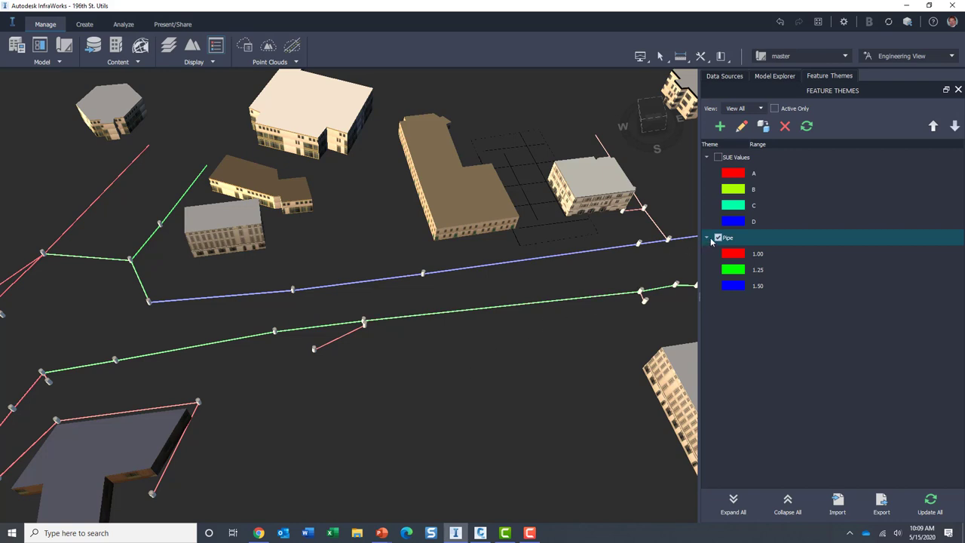
Select the short red branch pipe and change its Pipe_Size to 1.25
click(344, 349)
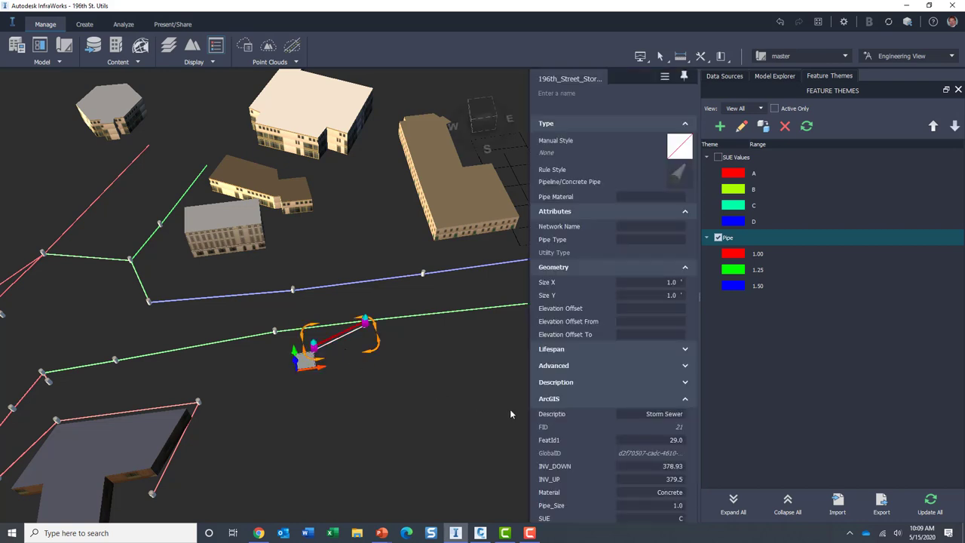
scroll(602, 436, down, 1)
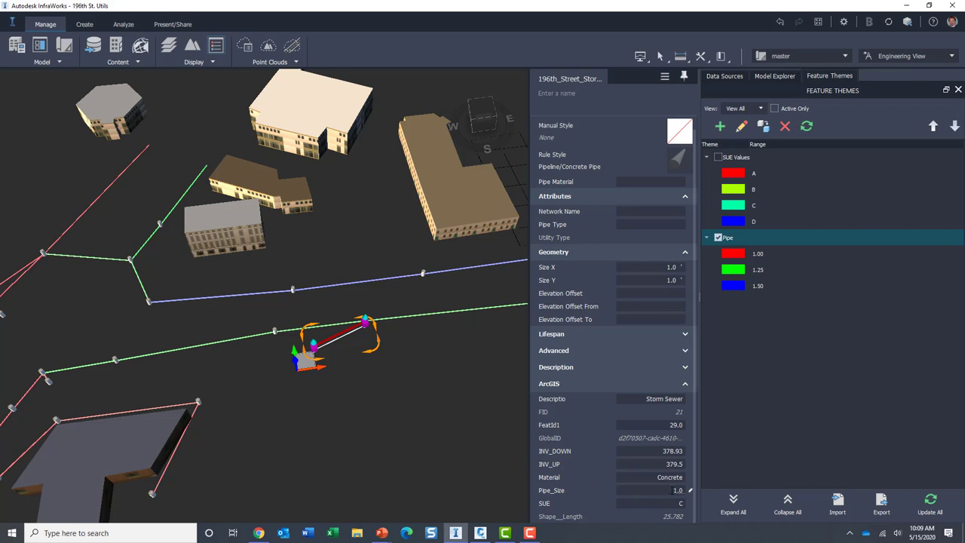
click(689, 490)
key(BackSpace)
text(1.25)
key(Return)
Change the pipe's SUE grade from C to B and deselect it
click(681, 503)
key(BackSpace)
text(B)
key(Return)
click(463, 425)
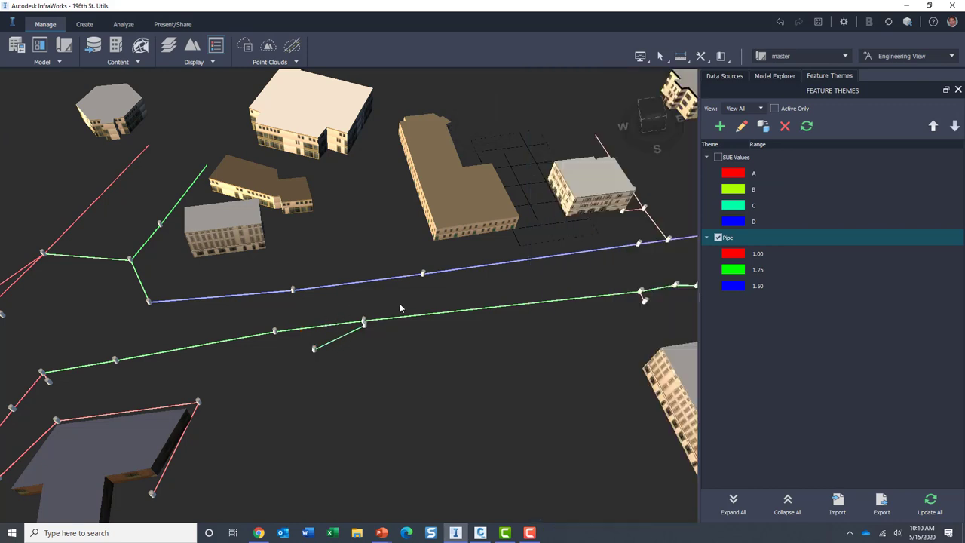
Uncheck the Pipe theme, then save 196th_Street_Storm_Pipes back to ArcGIS from Data Sources
click(718, 238)
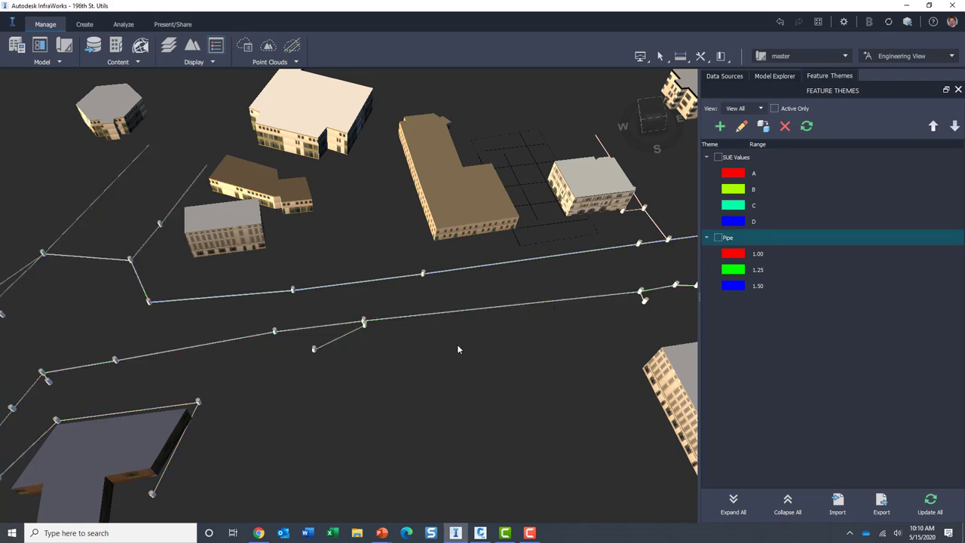
shift+middle_drag(453, 344, 444, 370)
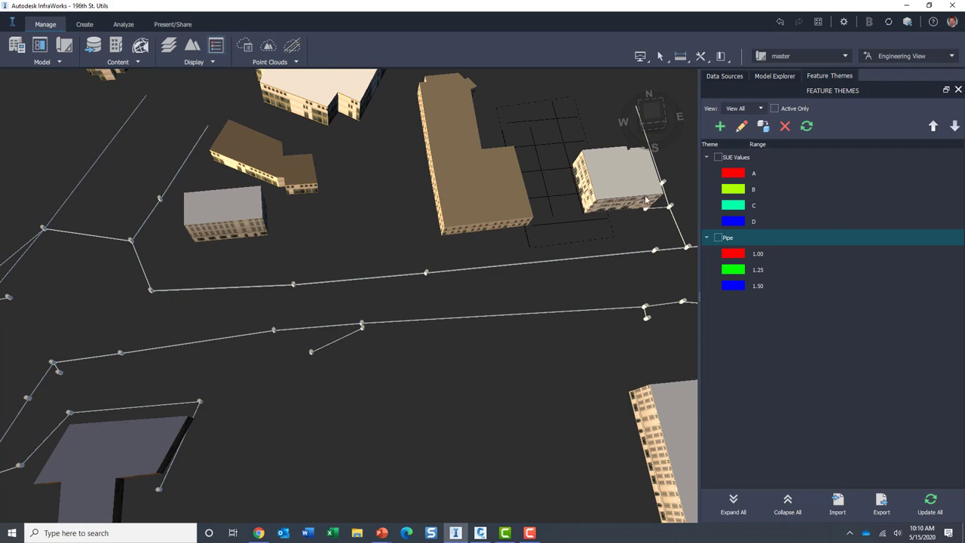
click(737, 79)
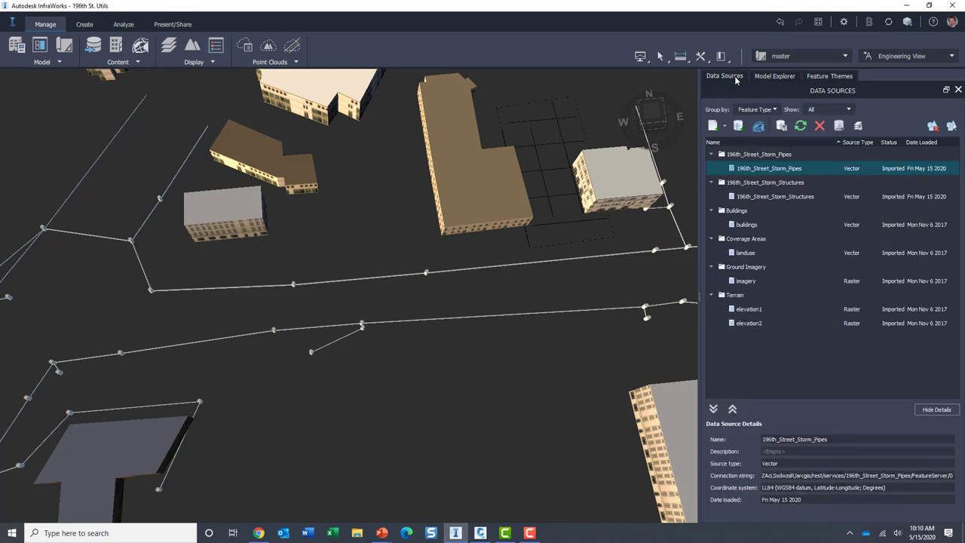
right_click(753, 173)
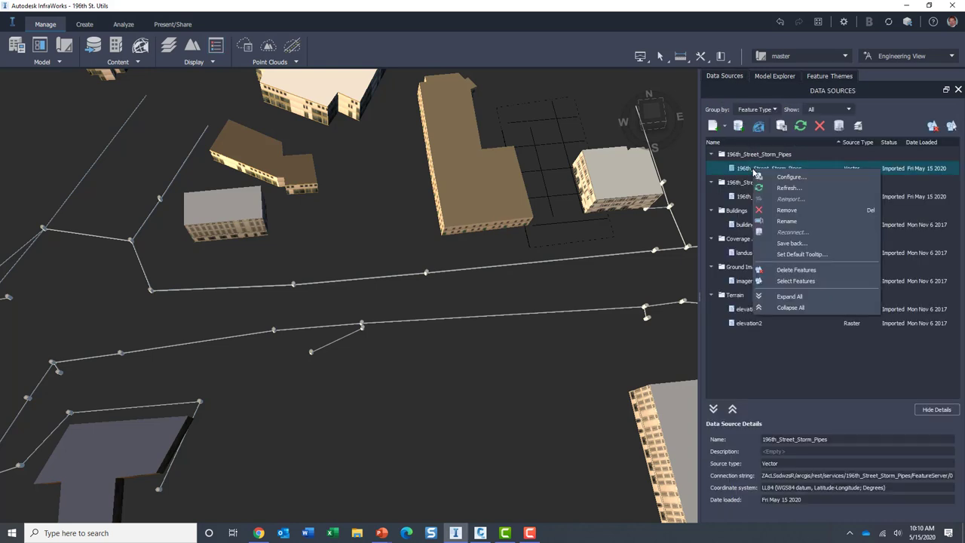
click(811, 243)
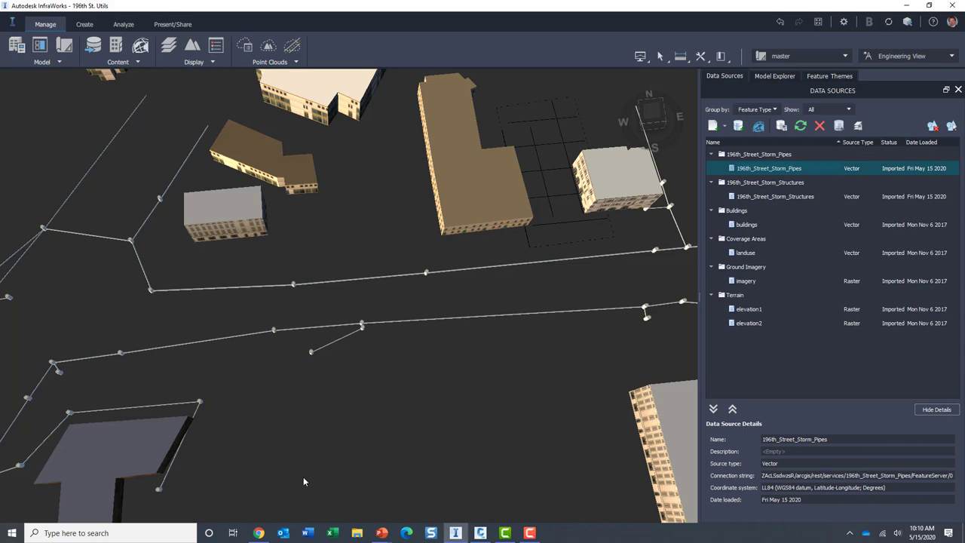
In the browser web map, view the short storm pipe's attribute popup and close it
click(259, 533)
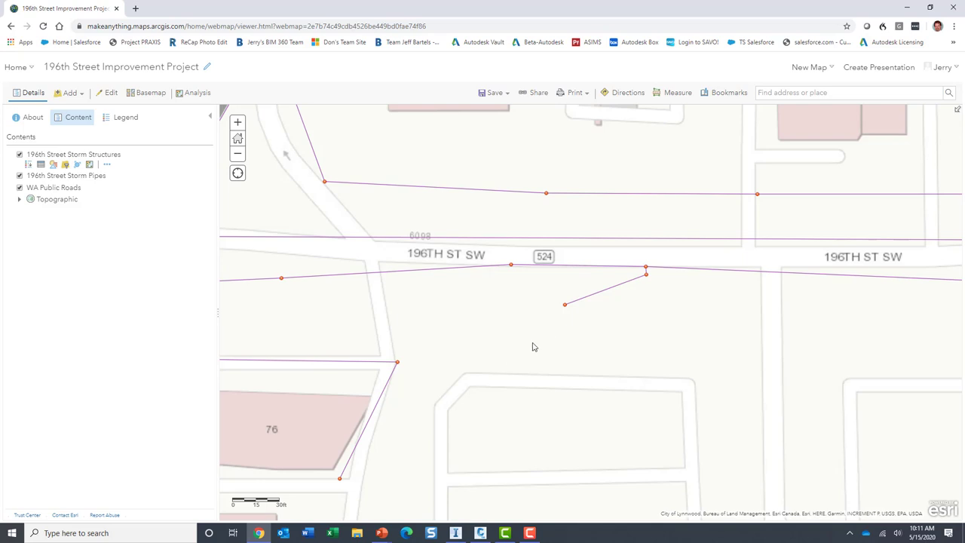
click(608, 292)
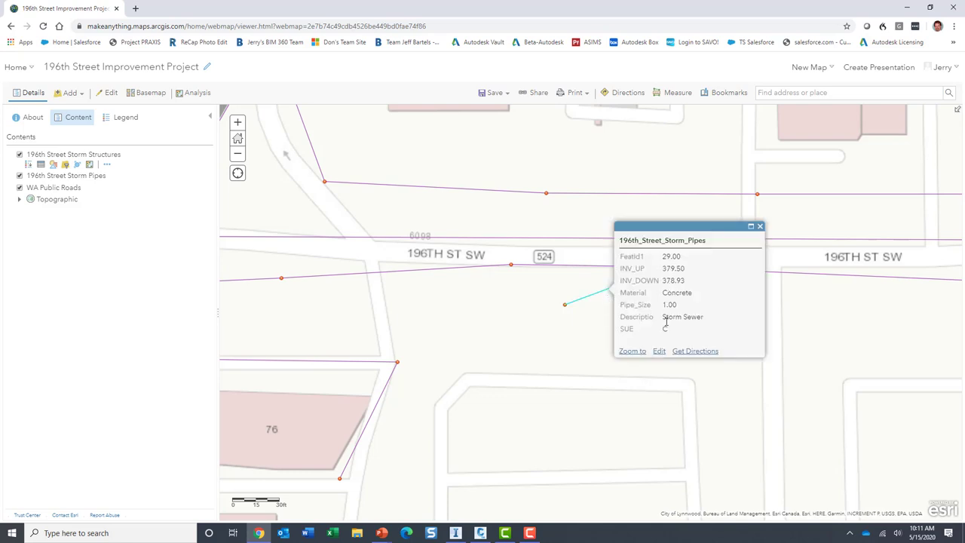
click(577, 331)
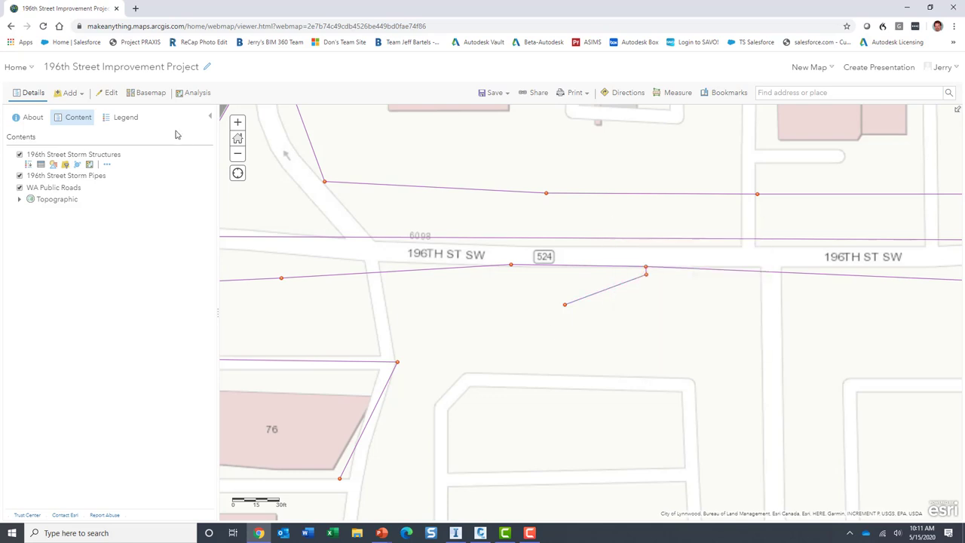
Reload the web map and confirm the short pipe now reports Pipe_Size 1.25
click(43, 26)
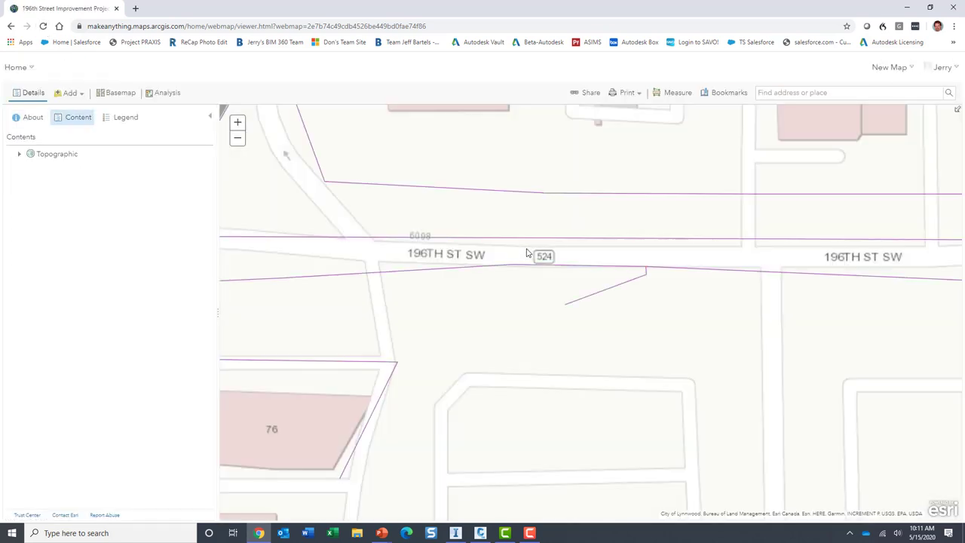
click(606, 295)
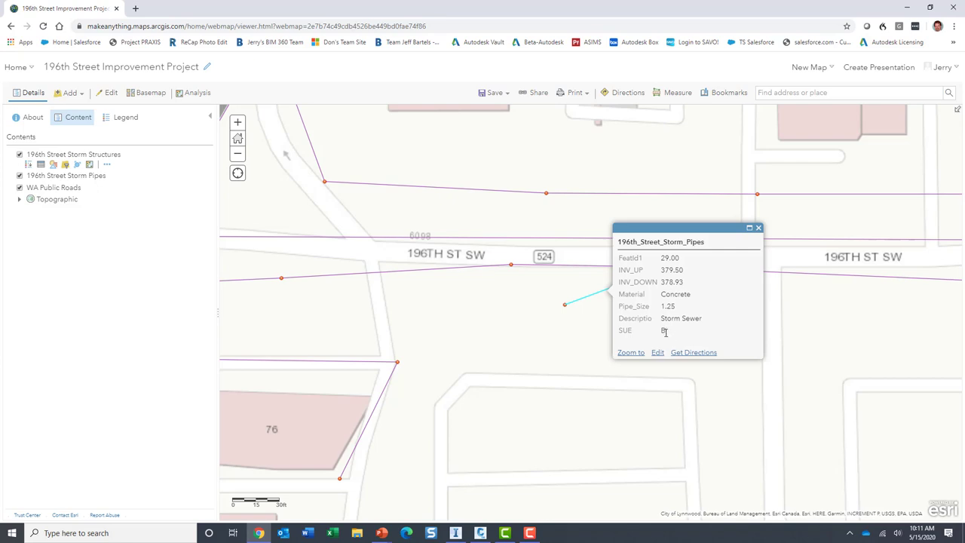
click(562, 347)
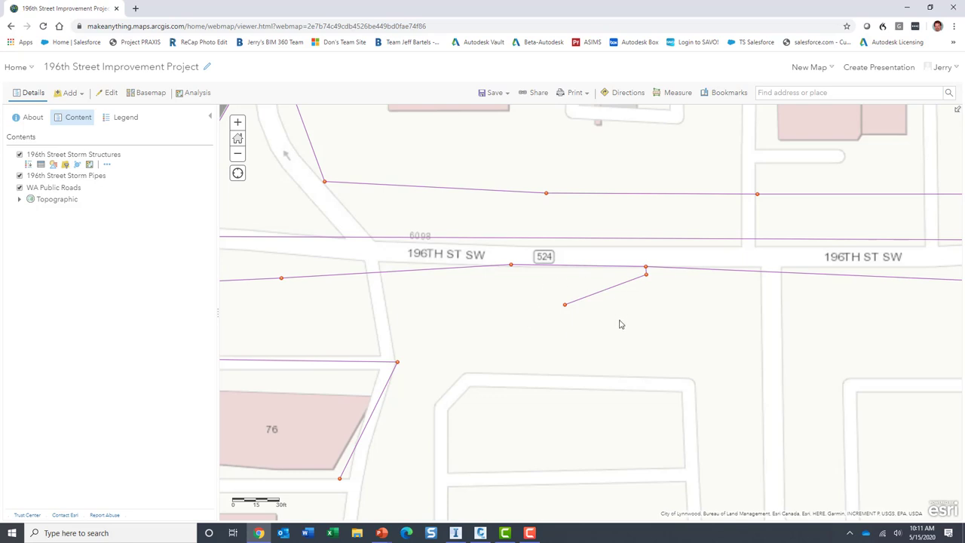
Back in InfraWorks, turn Surface Layers on in Model Explorer to show the aerial imagery
click(456, 533)
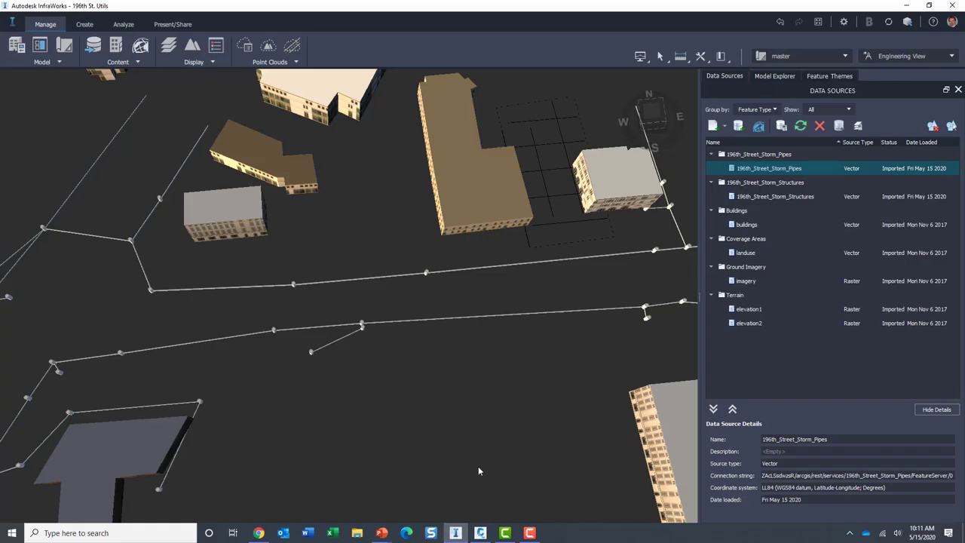
shift+middle_drag(510, 390, 501, 400)
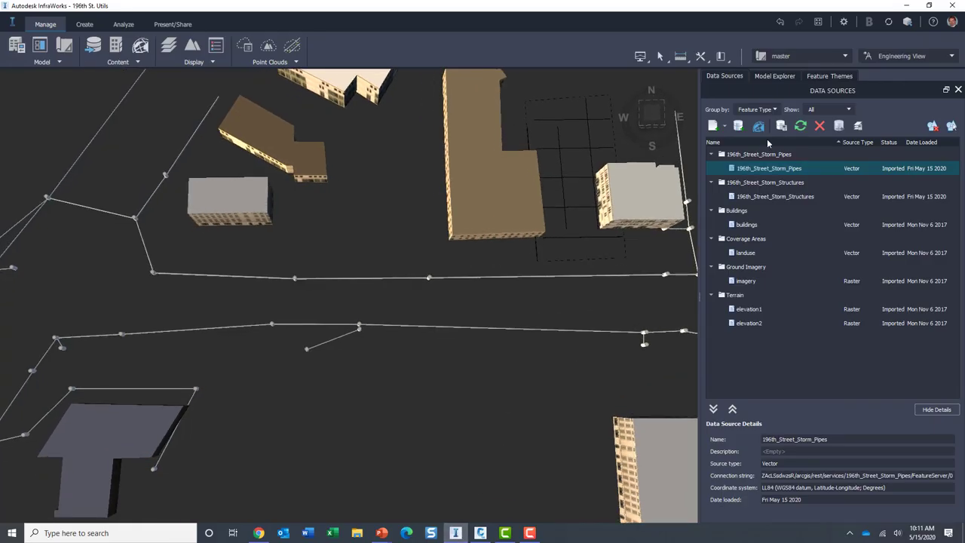
click(776, 77)
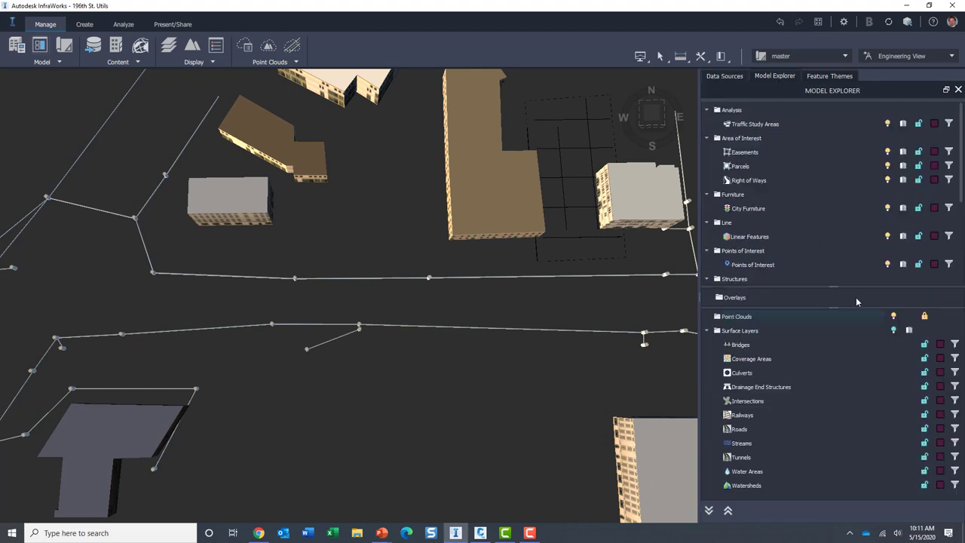
click(894, 331)
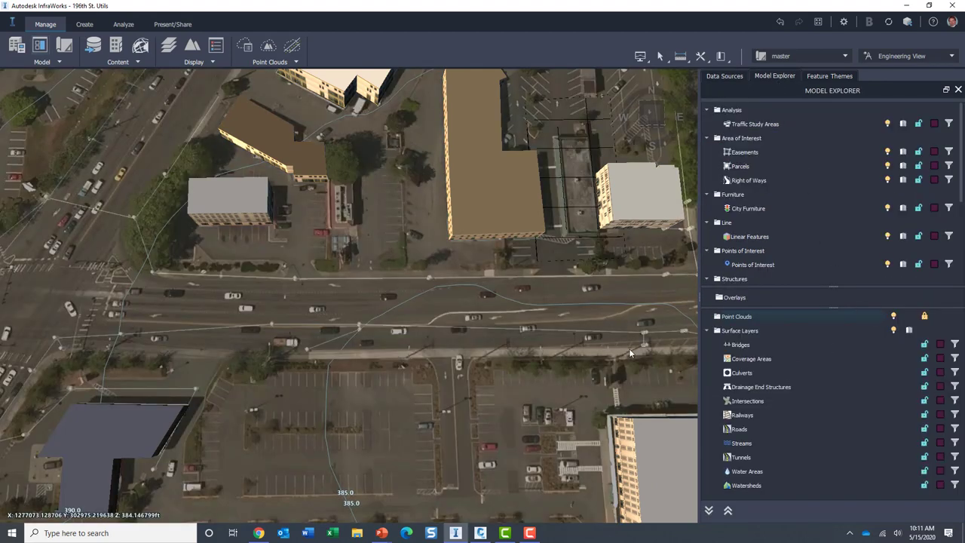
Pan toward the street and parking lot and bring up the Create > Drainage options
middle_drag(583, 402, 578, 410)
drag(595, 372, 512, 309)
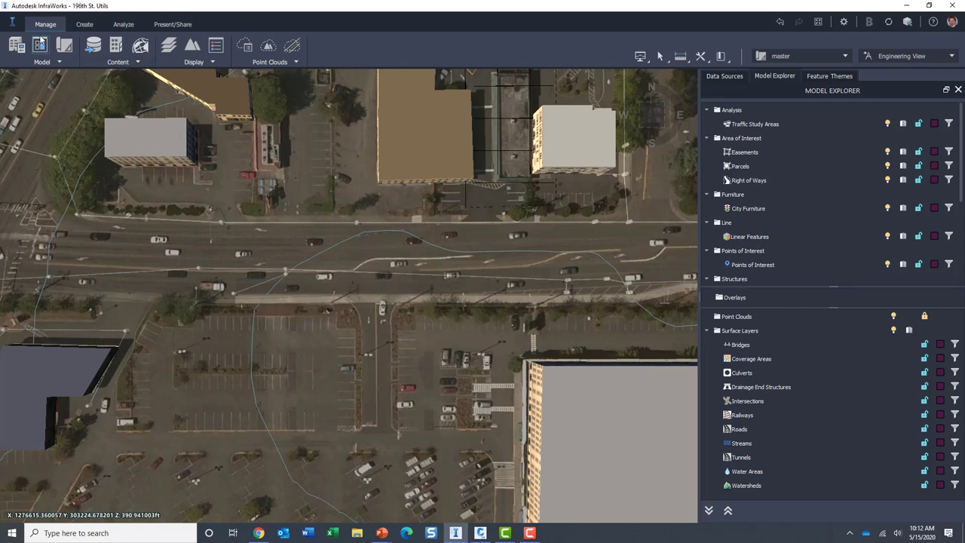
click(87, 25)
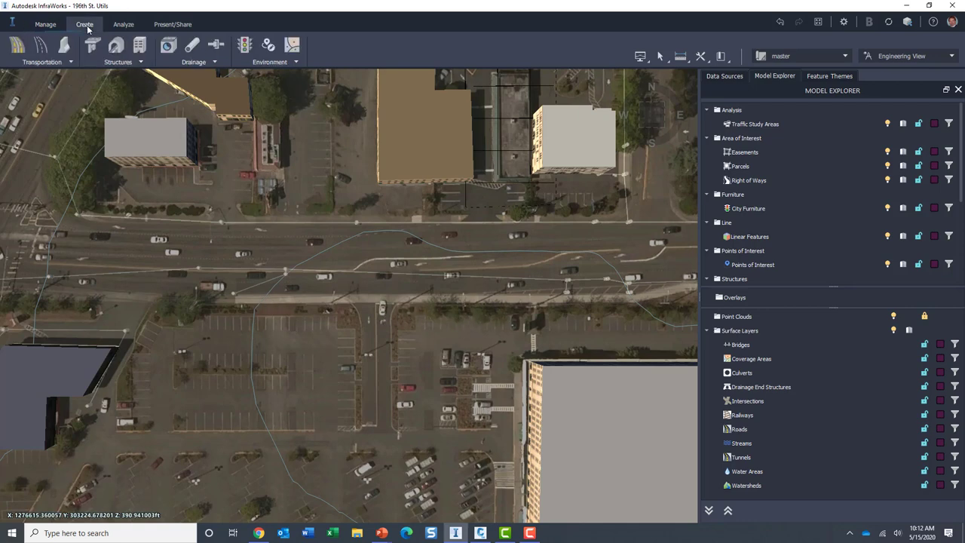
click(215, 64)
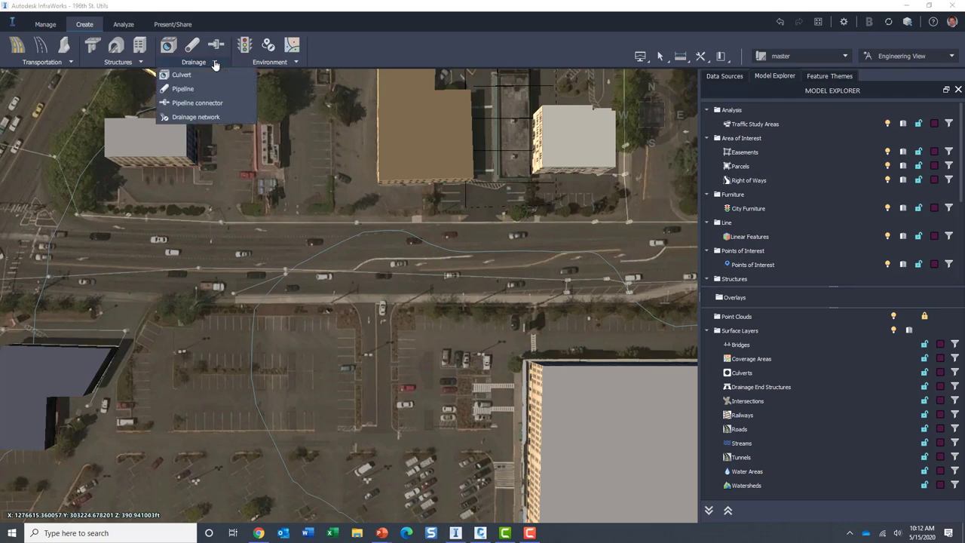
Start a drainage network and rename it NewDrainage
click(196, 117)
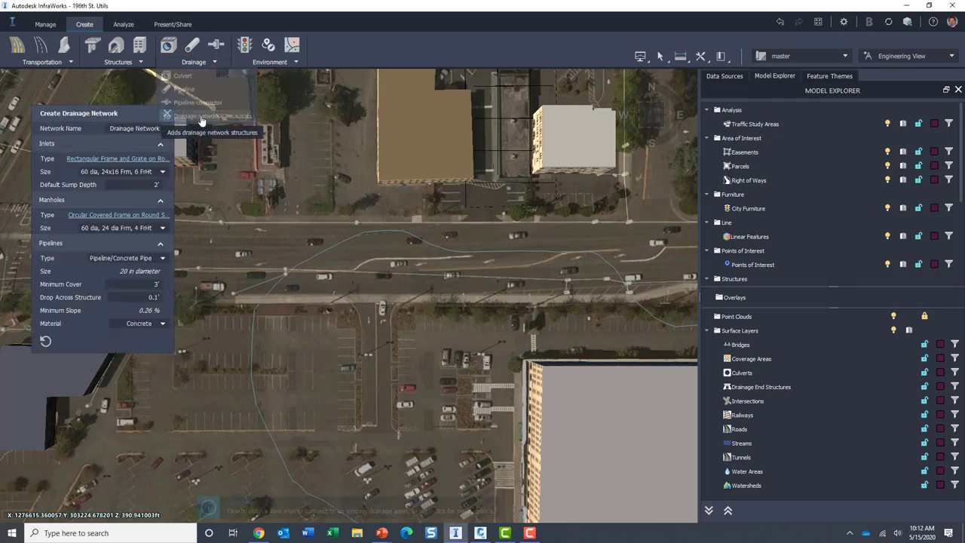
drag(264, 321, 312, 321)
click(150, 128)
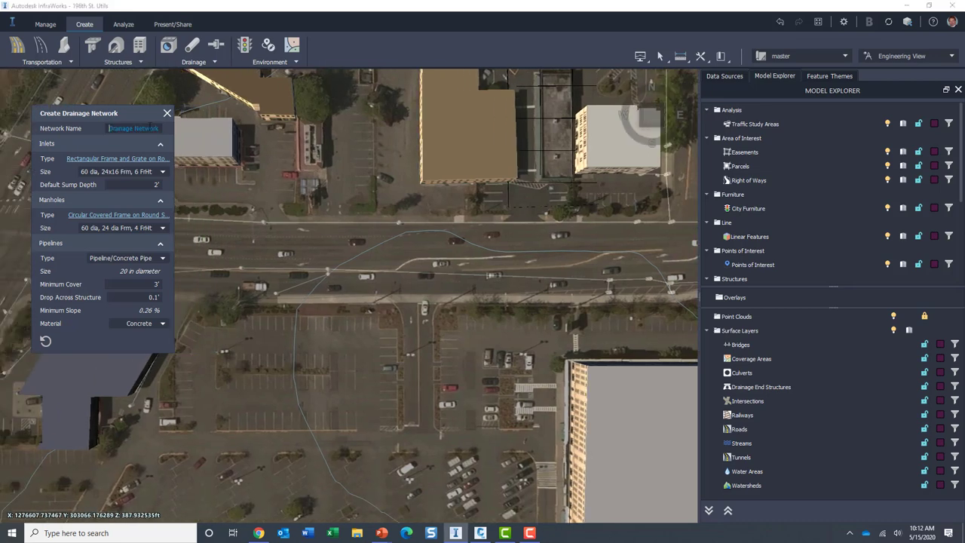
key(Home)
text(New)
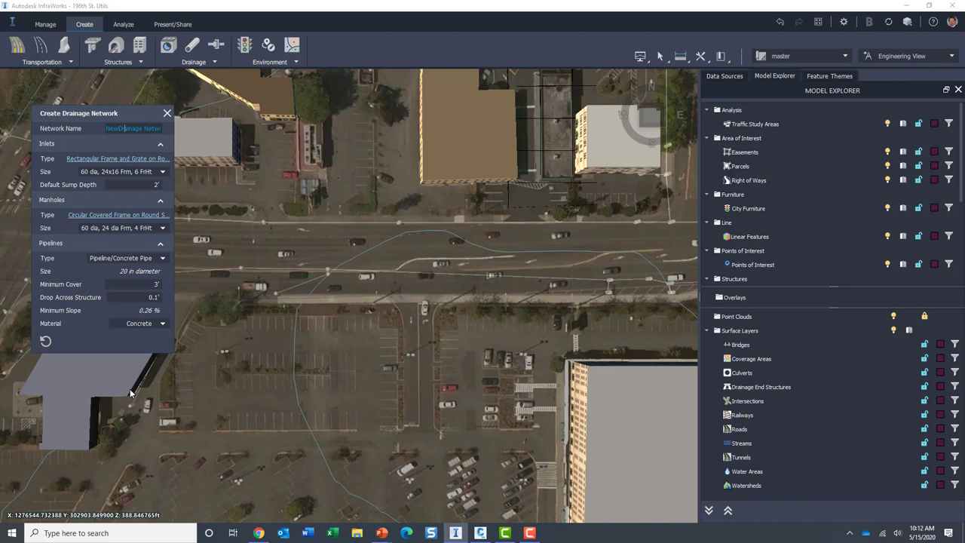
key(Delete)
key(Delete)
key(Delete)
key(Delete)
key(Delete)
key(Delete)
key(Delete)
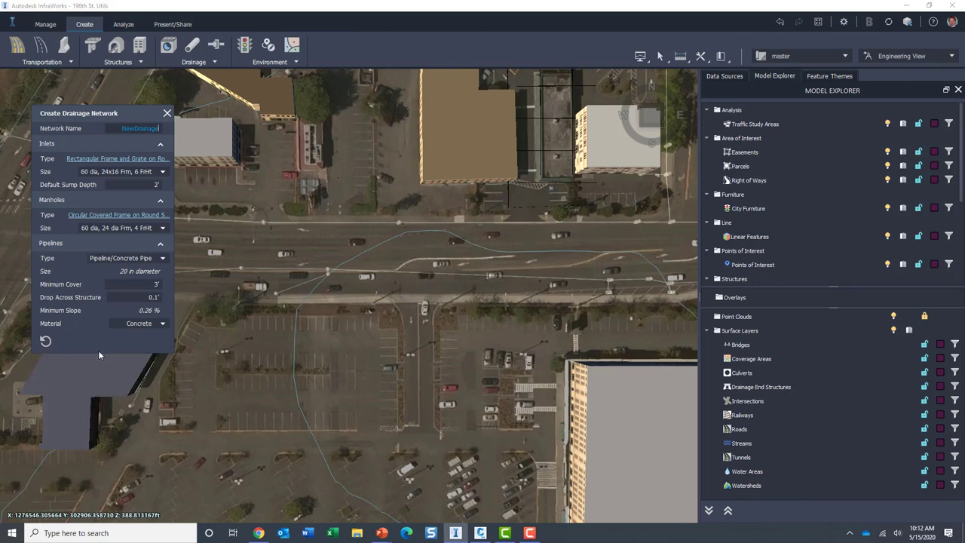
Draw the pipe run eastward along the parking lot's north edge, about 326.82 ft long
click(250, 318)
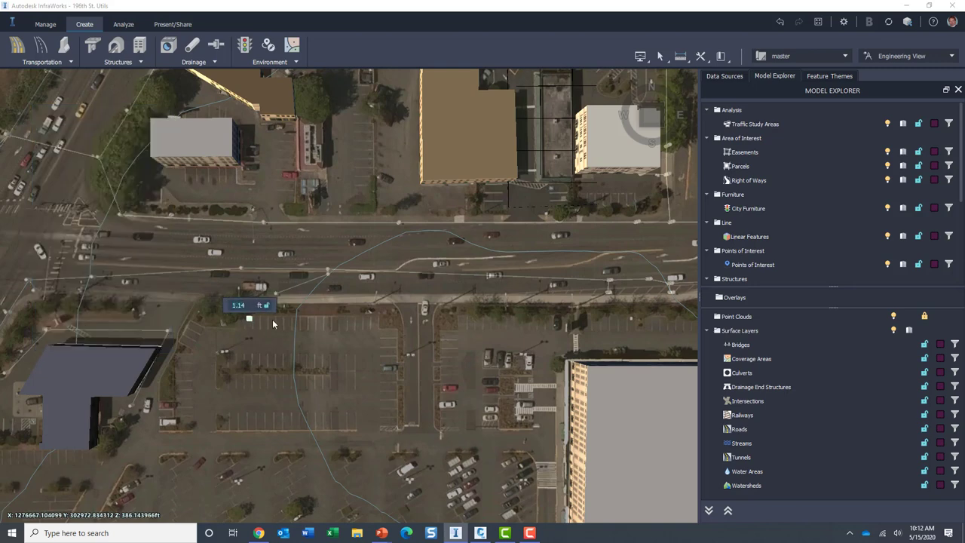
click(377, 318)
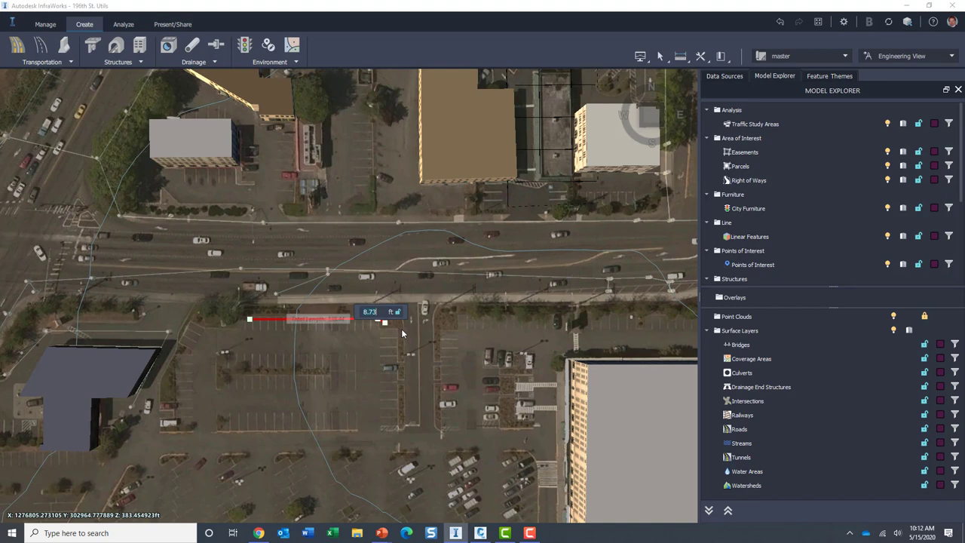
click(461, 319)
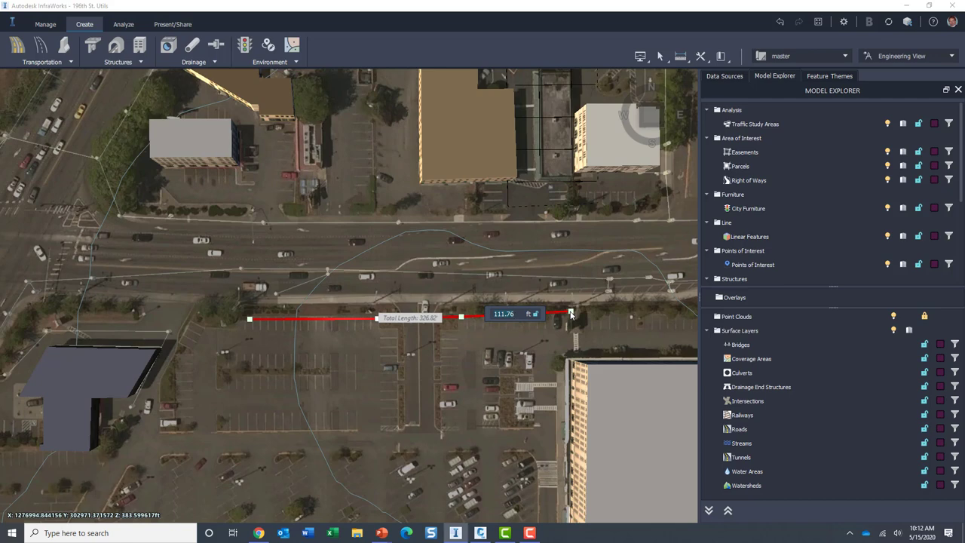
double_click(571, 314)
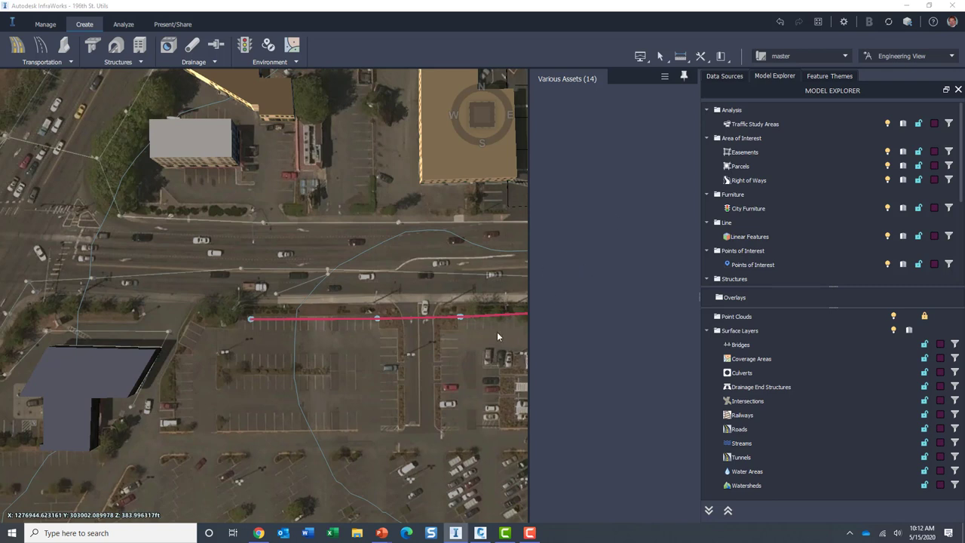
click(490, 348)
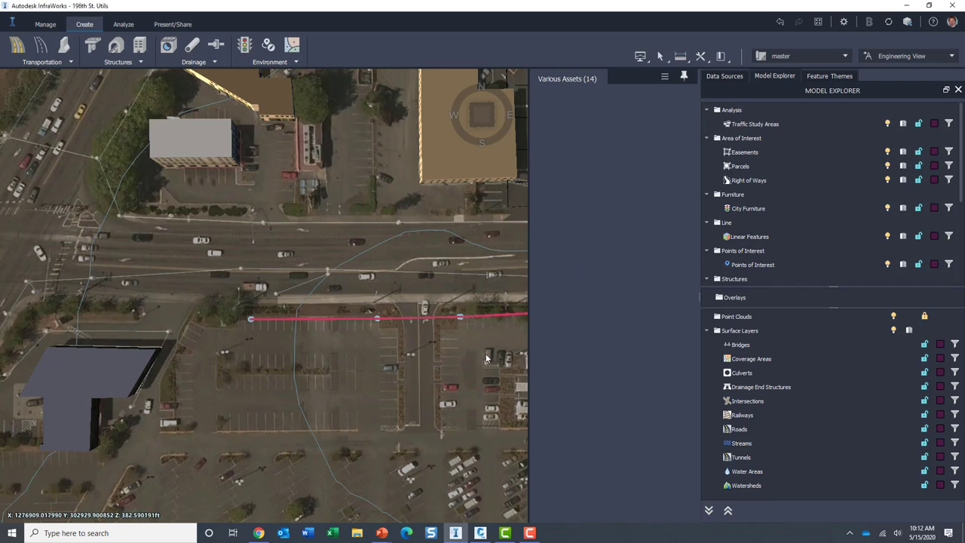
key(Return)
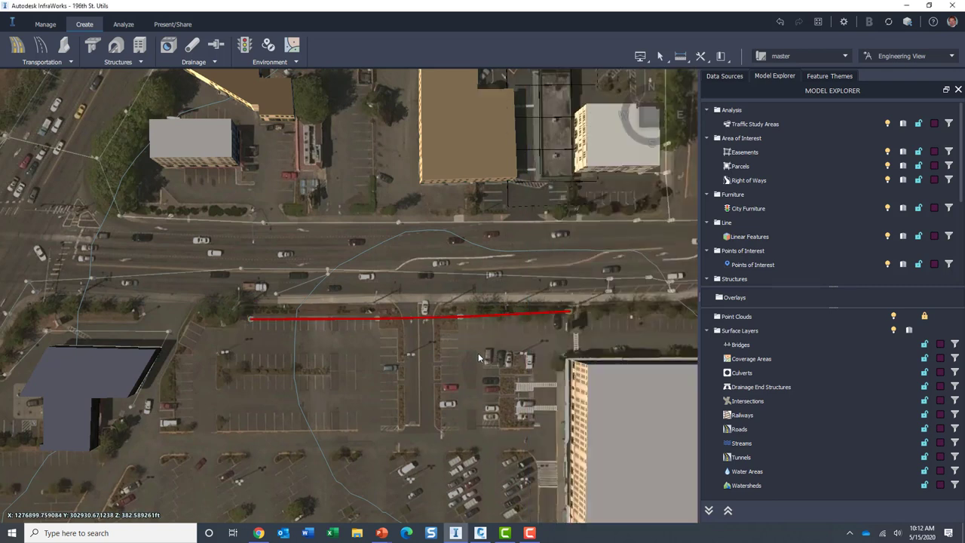
Zoom toward the red line, select the pipe to check its properties, then deselect it
middle_drag(476, 317, 320, 307)
scroll(404, 316, up, 3)
scroll(395, 366, down, 3)
scroll(394, 358, up, 4)
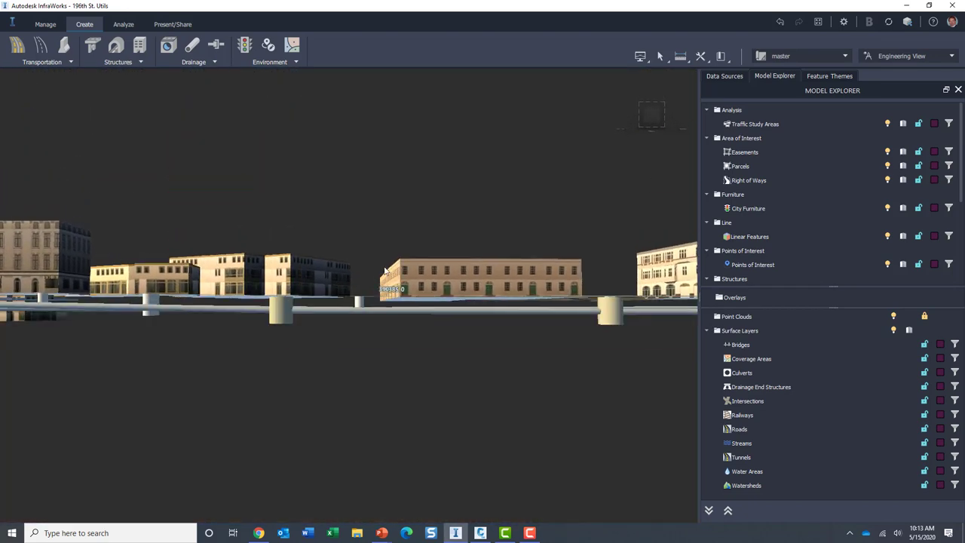
click(317, 310)
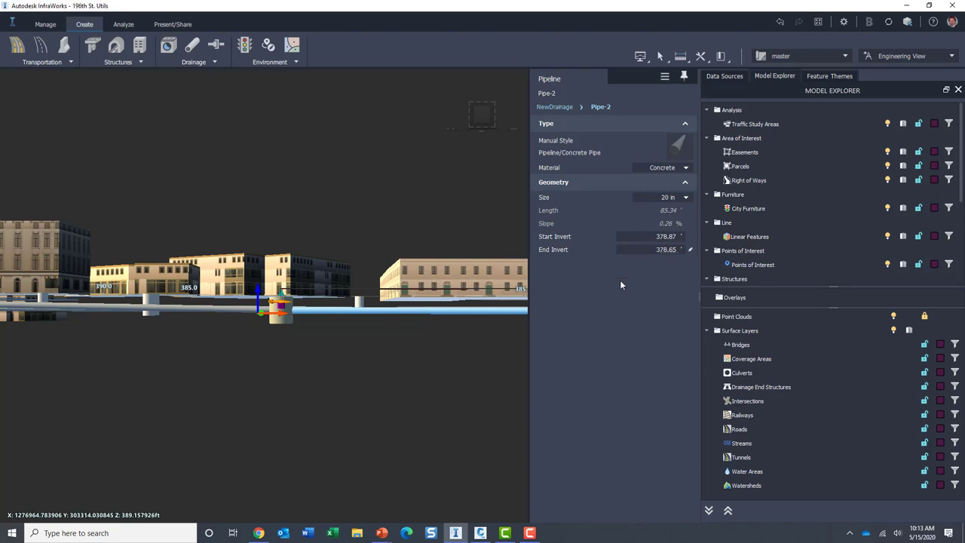
middle_drag(413, 371, 428, 385)
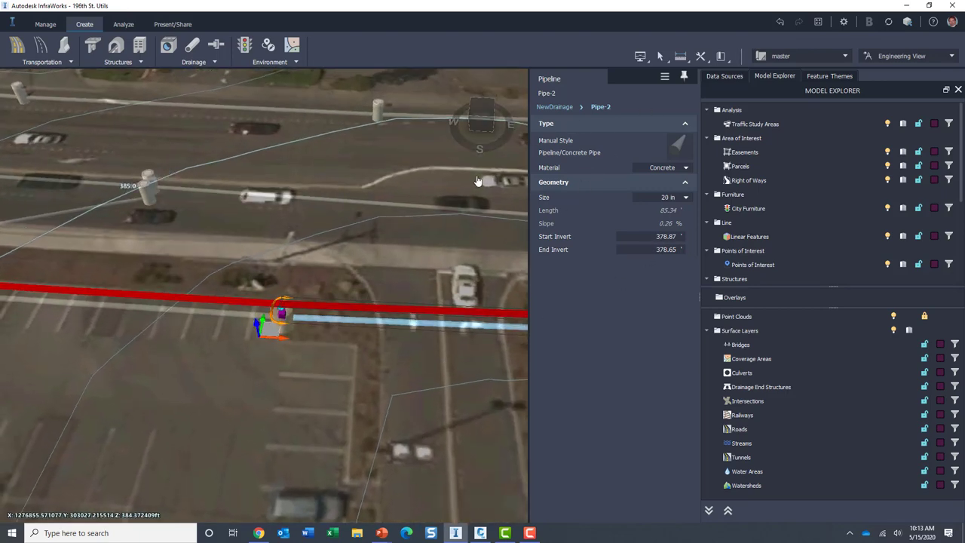
click(449, 198)
Frame the whole red NewDrainage pipeline from overhead and bring up the Present/Share tools
scroll(449, 199, down, 5)
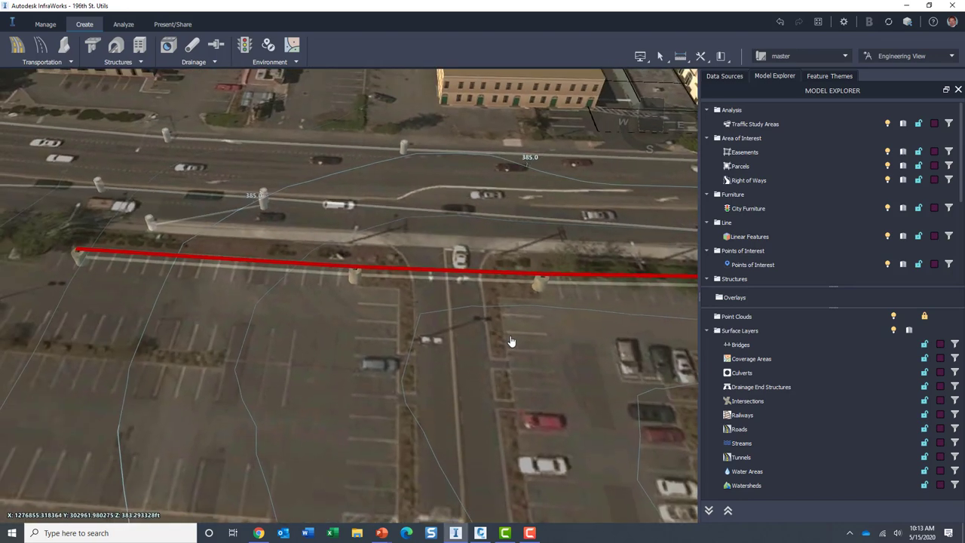
scroll(513, 401, up, 5)
scroll(490, 329, down, 2)
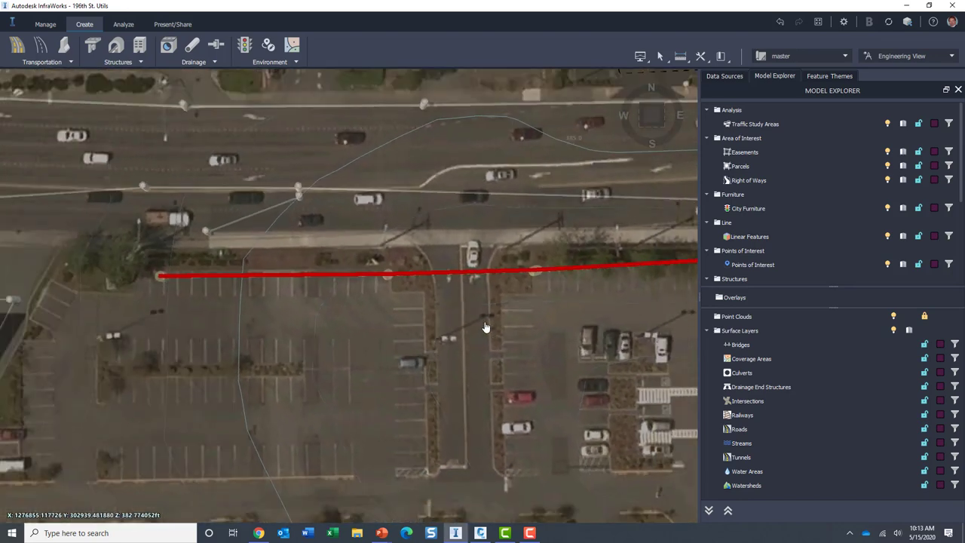
drag(510, 327, 455, 329)
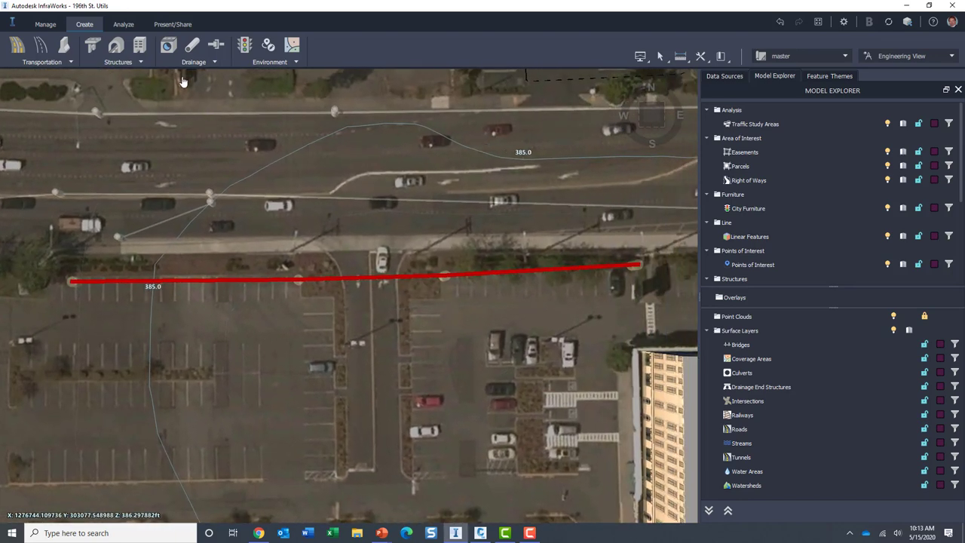
click(46, 24)
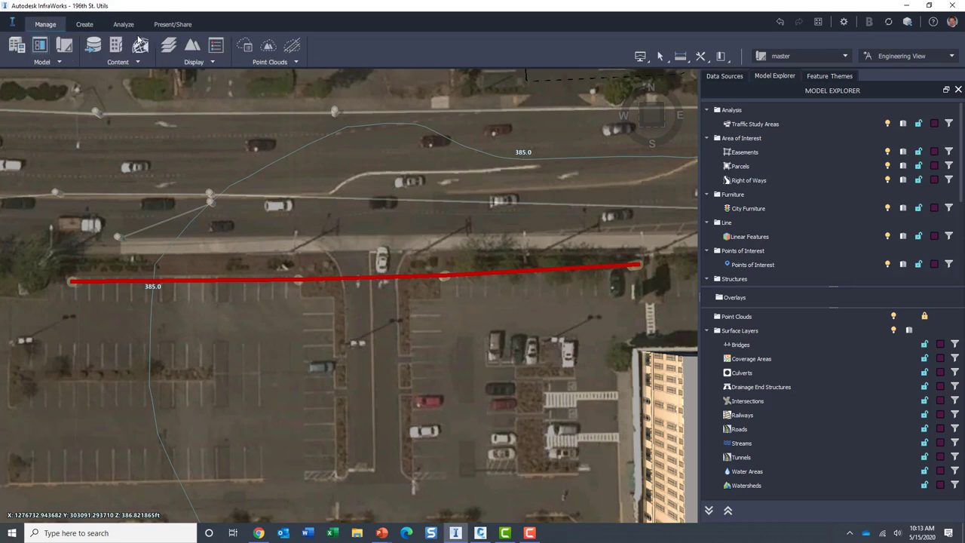
click(162, 24)
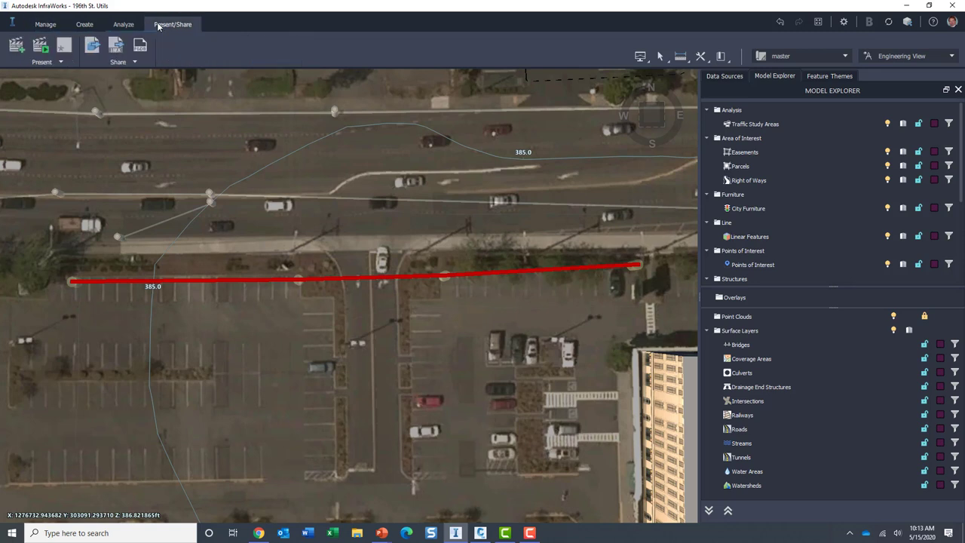
Start Publish to ArcGIS, connect to the signed-in account, and set the extent to BBox
click(135, 62)
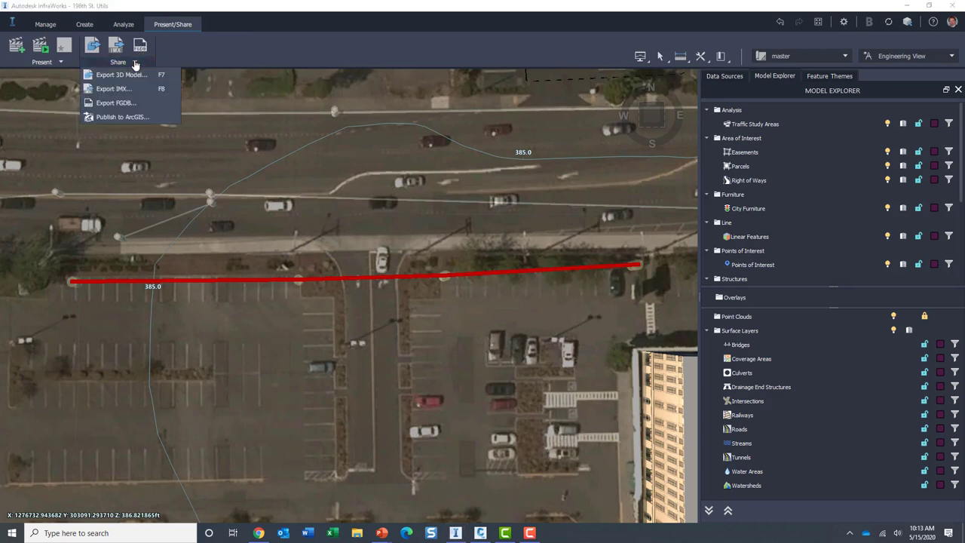
click(120, 118)
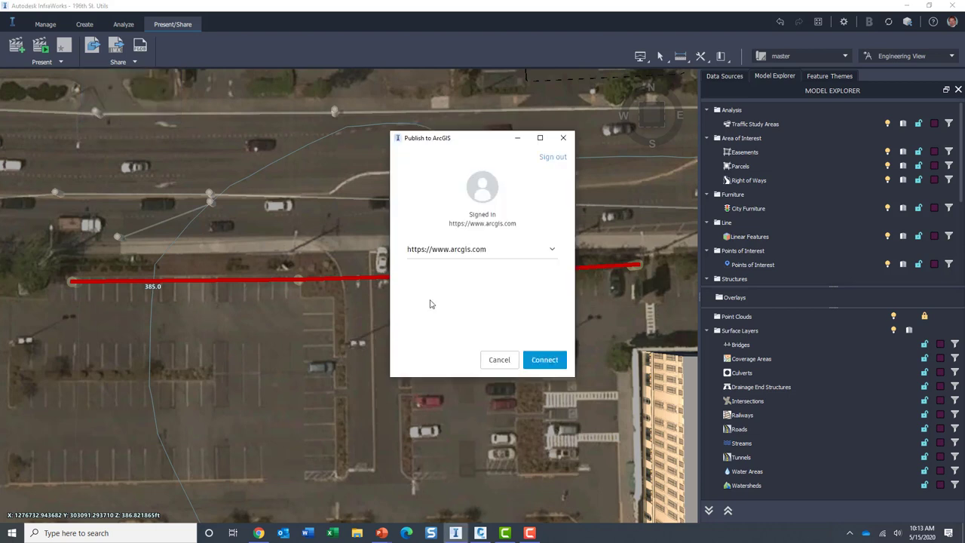
click(554, 363)
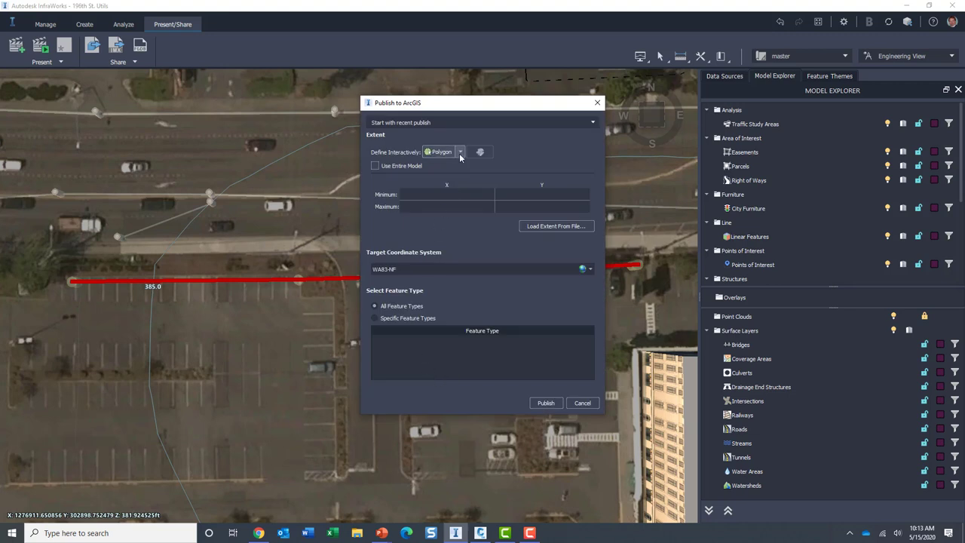
click(460, 152)
click(451, 167)
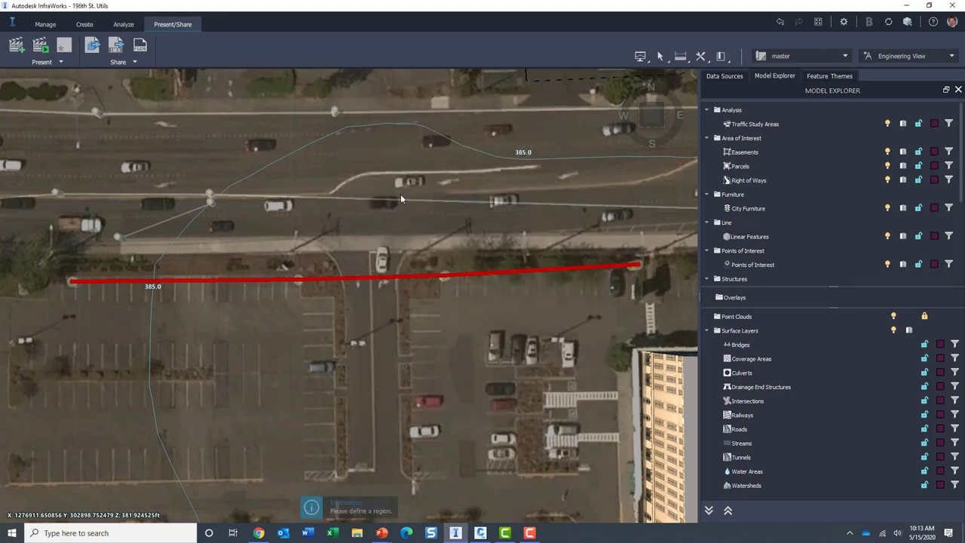
Draw the box around the red pipeline and publish only the Pipelines and Pipeline Connectors feature types
click(54, 318)
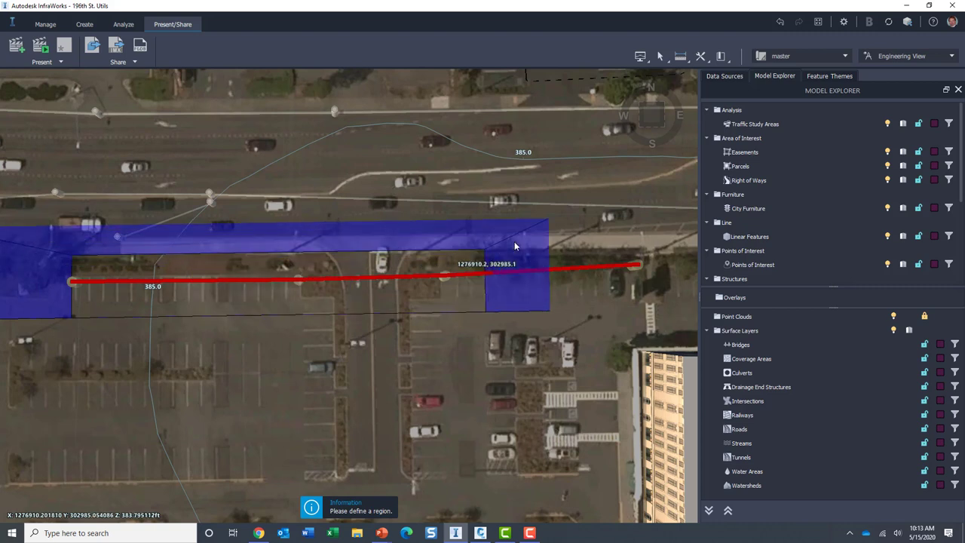
click(672, 227)
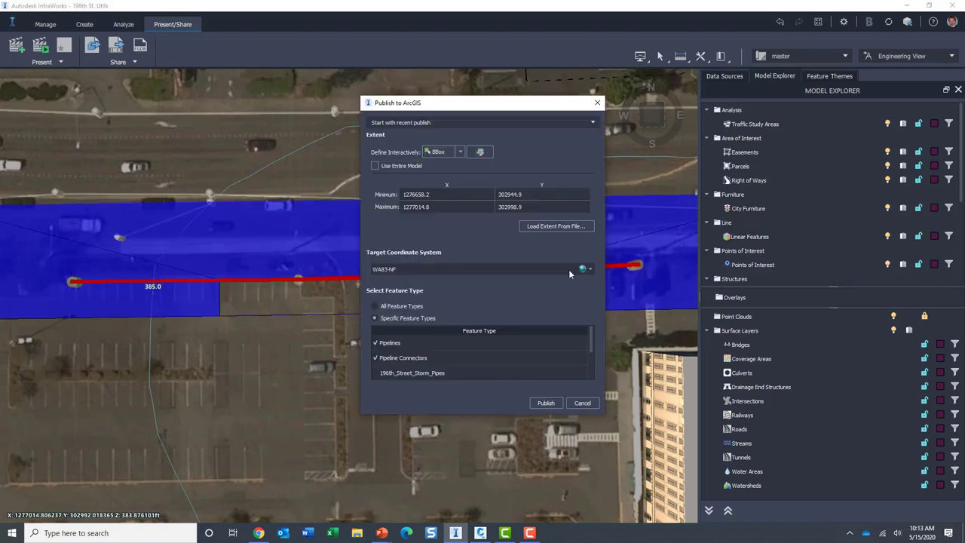
click(379, 374)
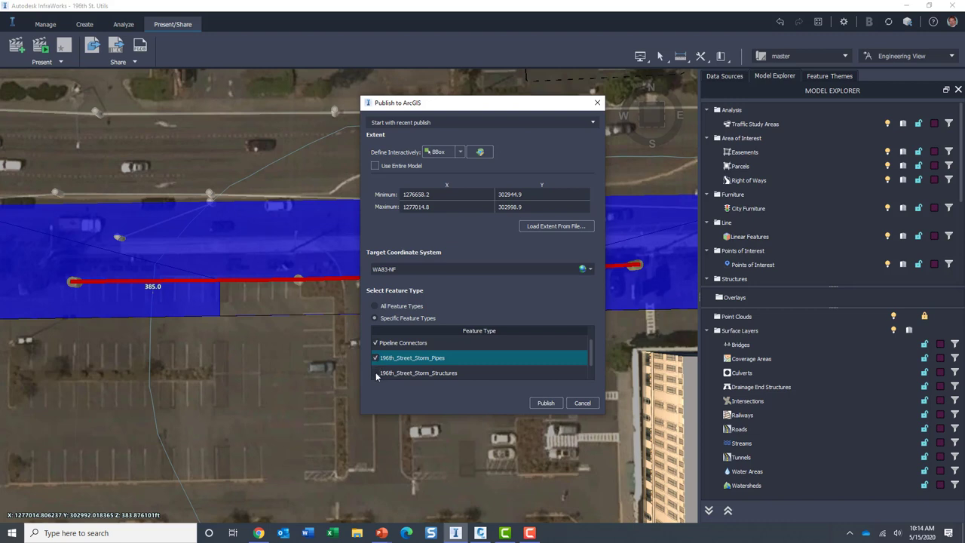
click(375, 360)
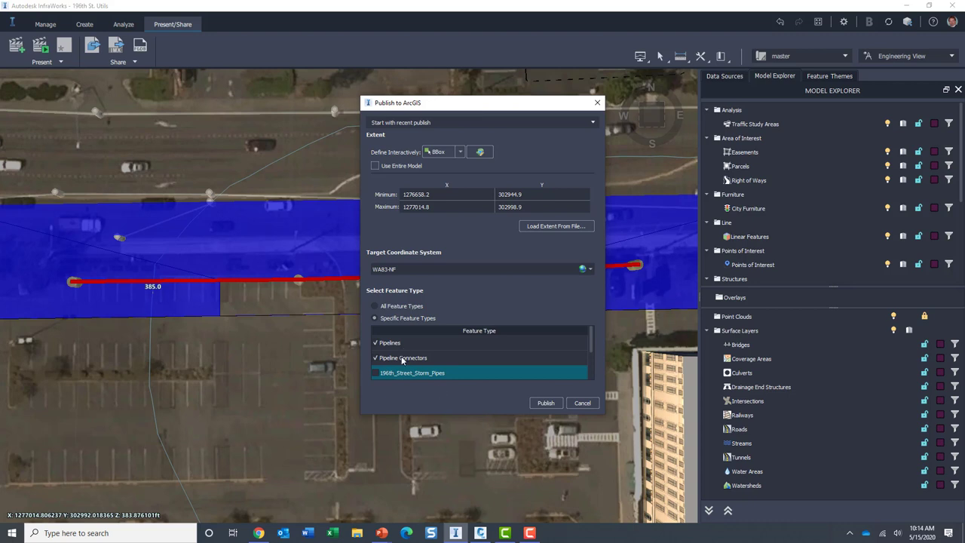
click(546, 402)
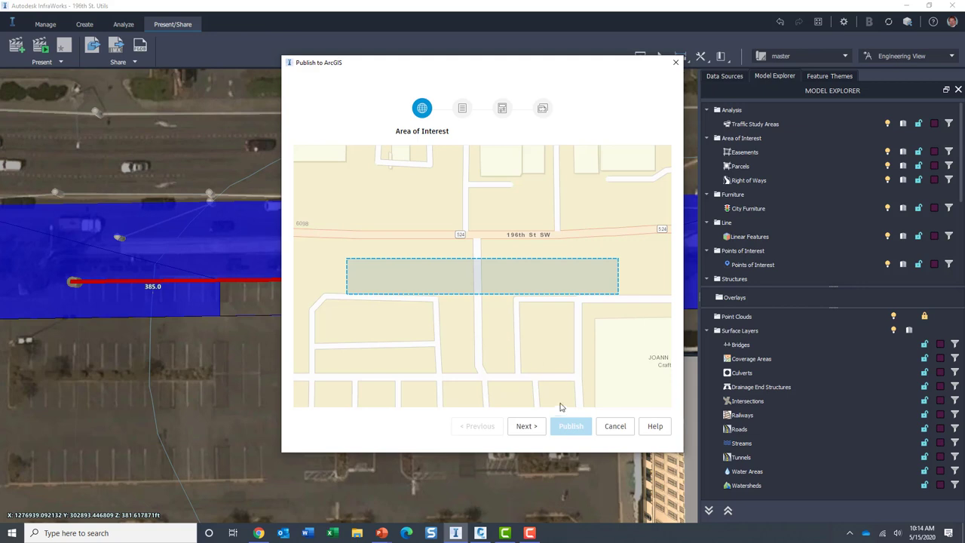
Rename the ArcGIS layers to NewPIPELINES and NewPIPE_CONNECTORS
click(526, 427)
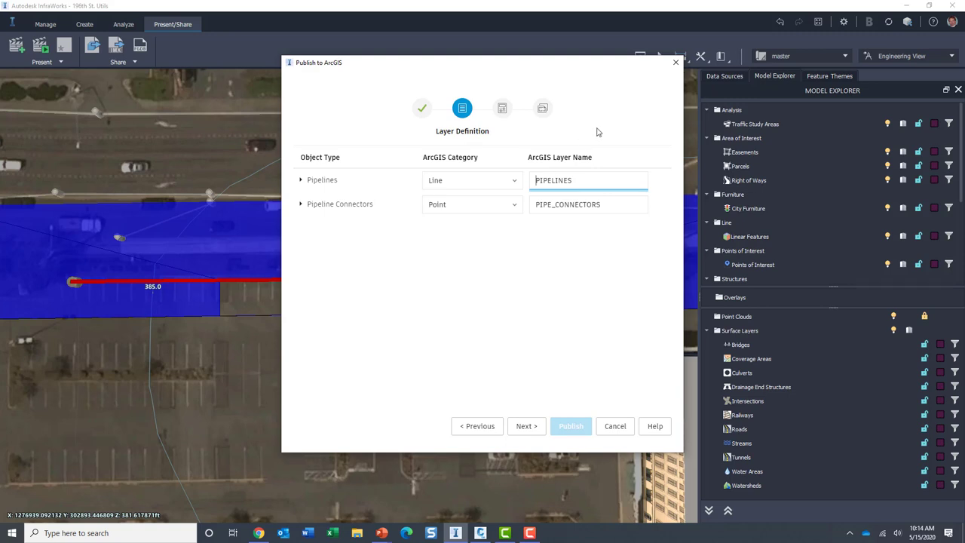
text(NPI)
click(537, 203)
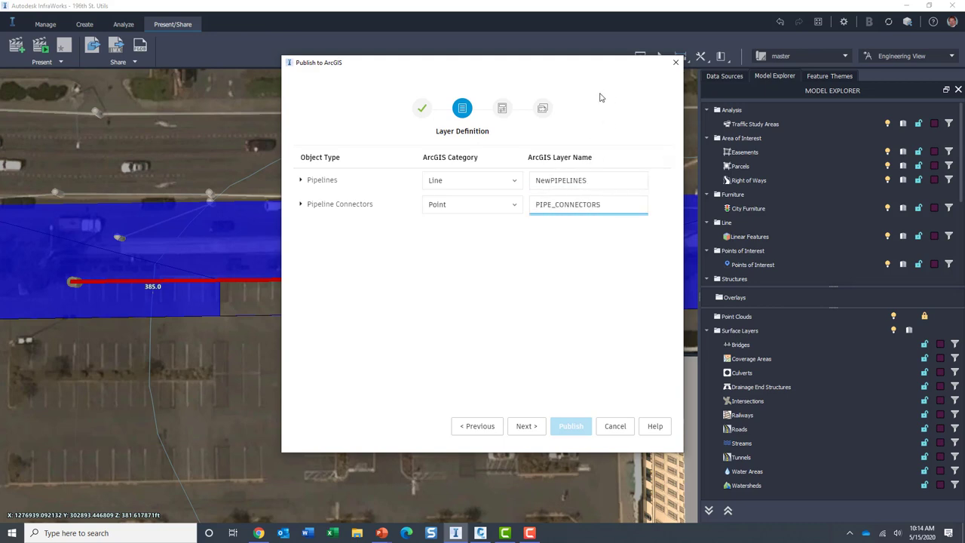
text(New)
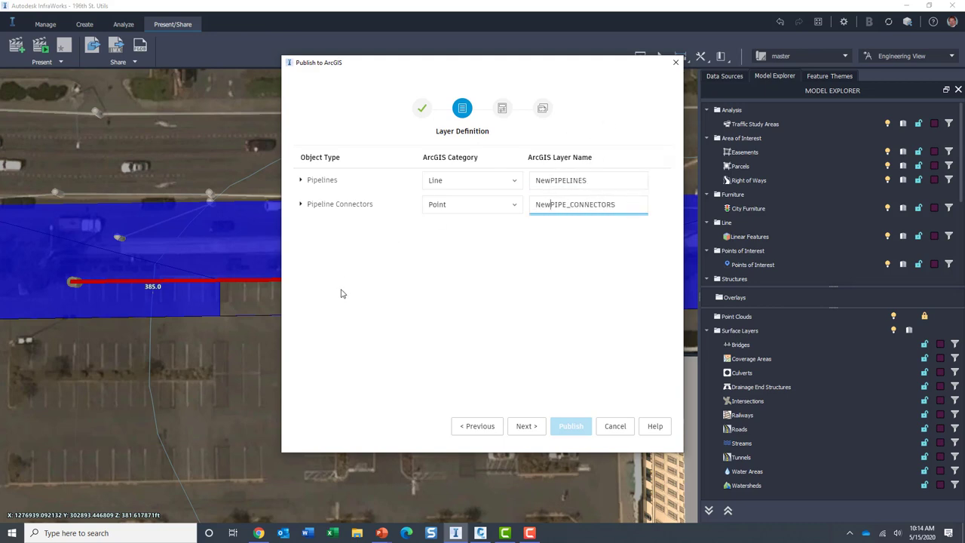
Keep every Pipeline Connectors source attribute selected and move on to Item Settings
click(301, 205)
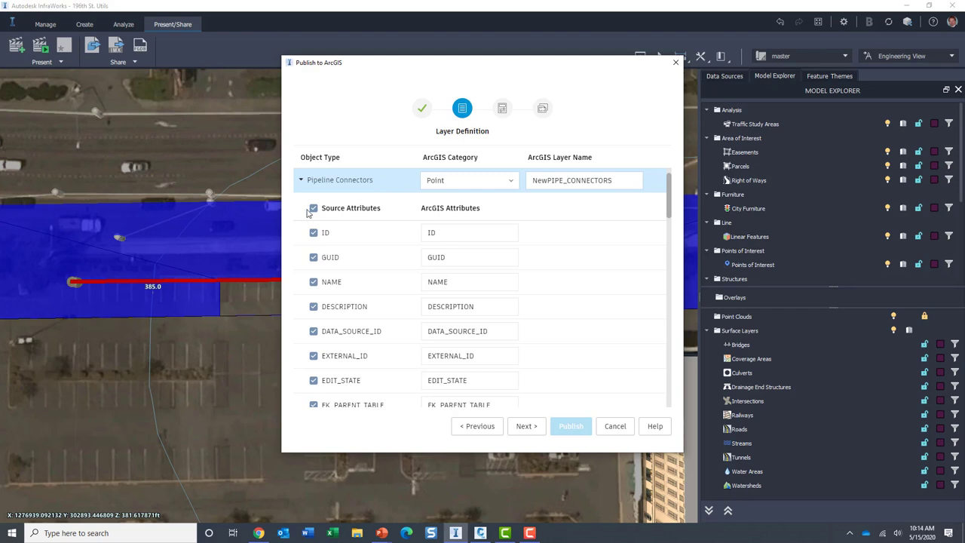
click(314, 210)
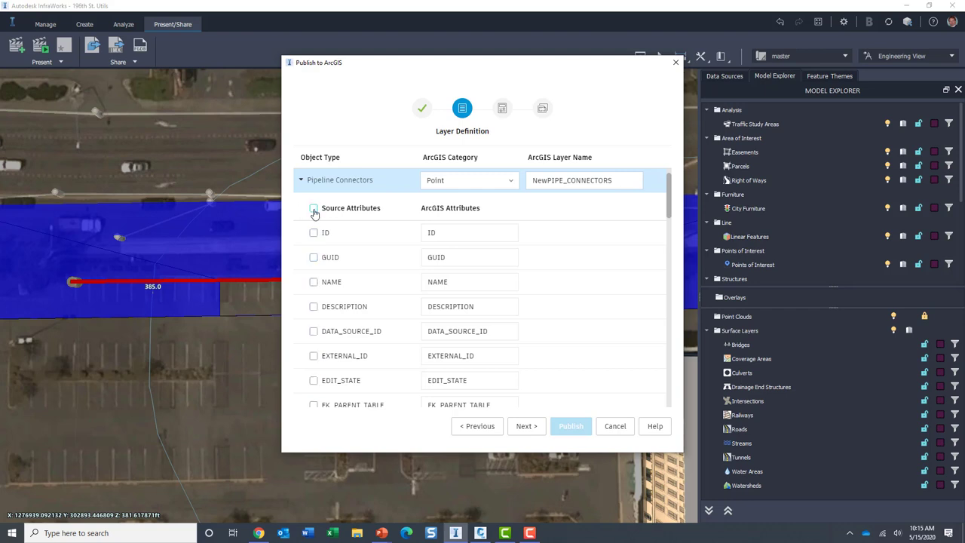
click(314, 209)
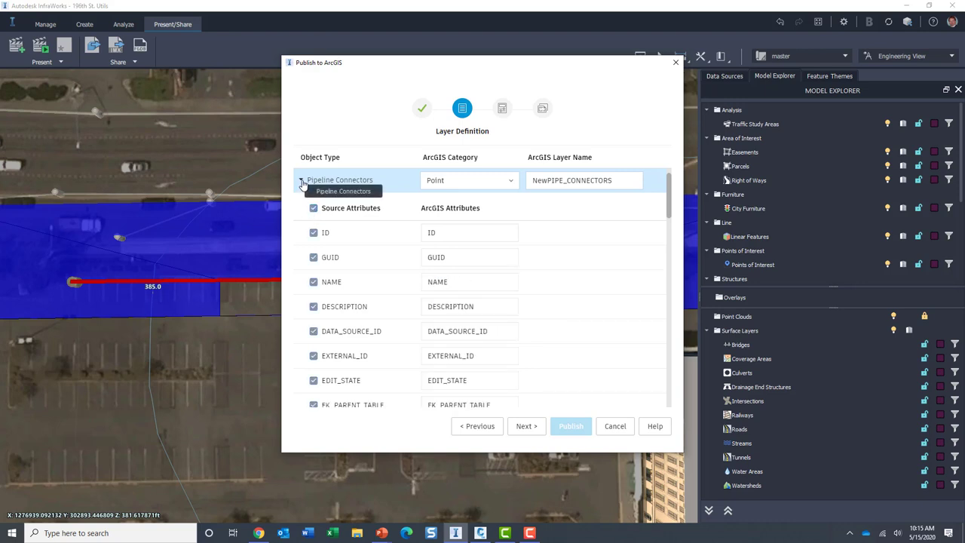
click(302, 182)
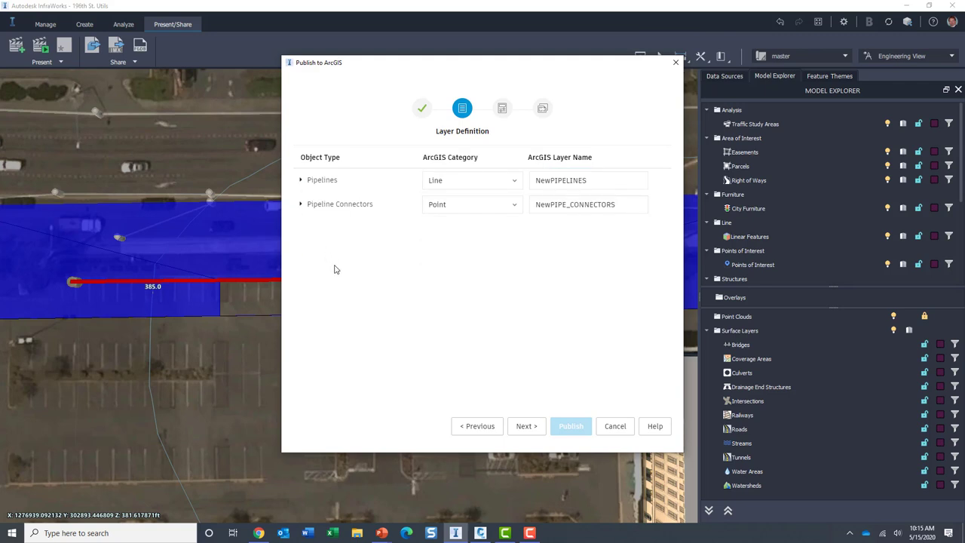
click(526, 427)
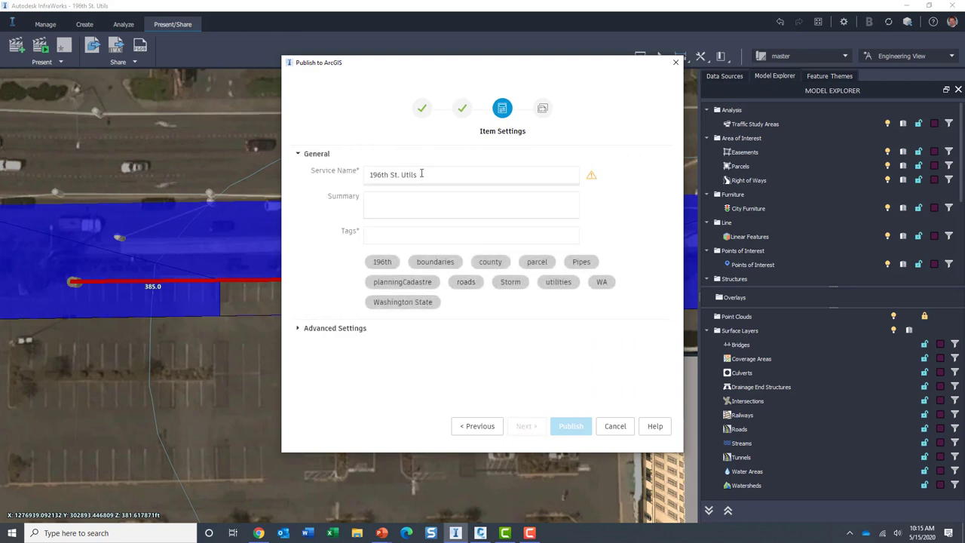
Name the service NewDrainage, tag it 196th, utilities and Storm, and publish under 196th Street Project
drag(421, 173, 363, 181)
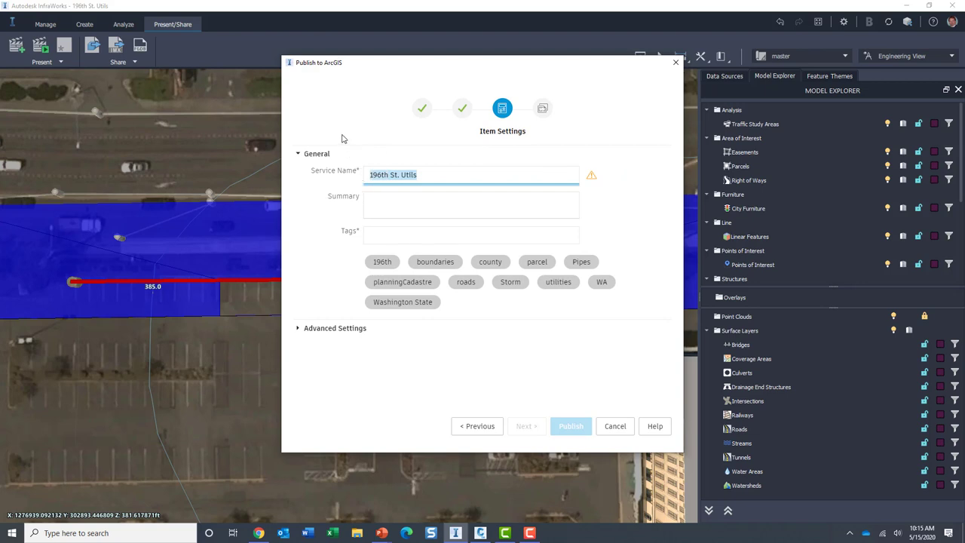
text(NewDrainage)
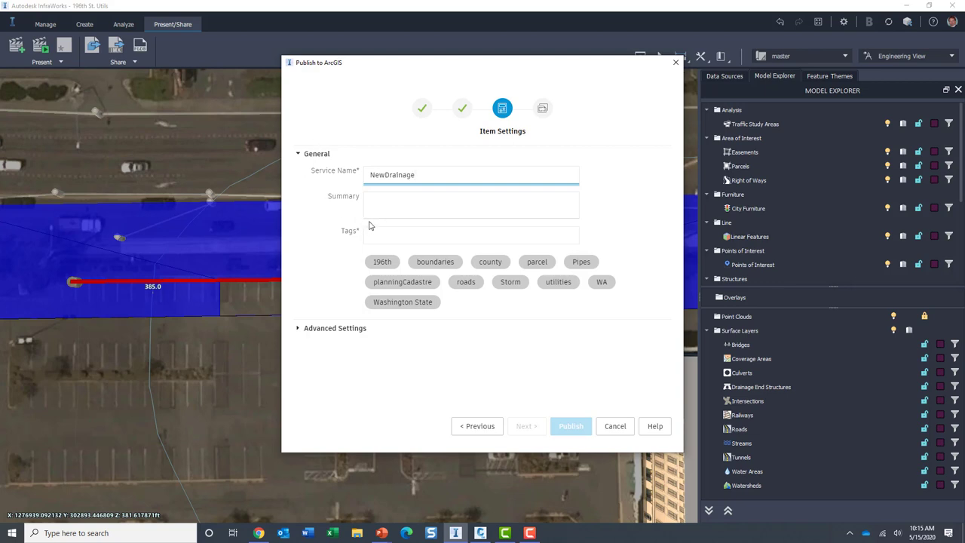
click(381, 262)
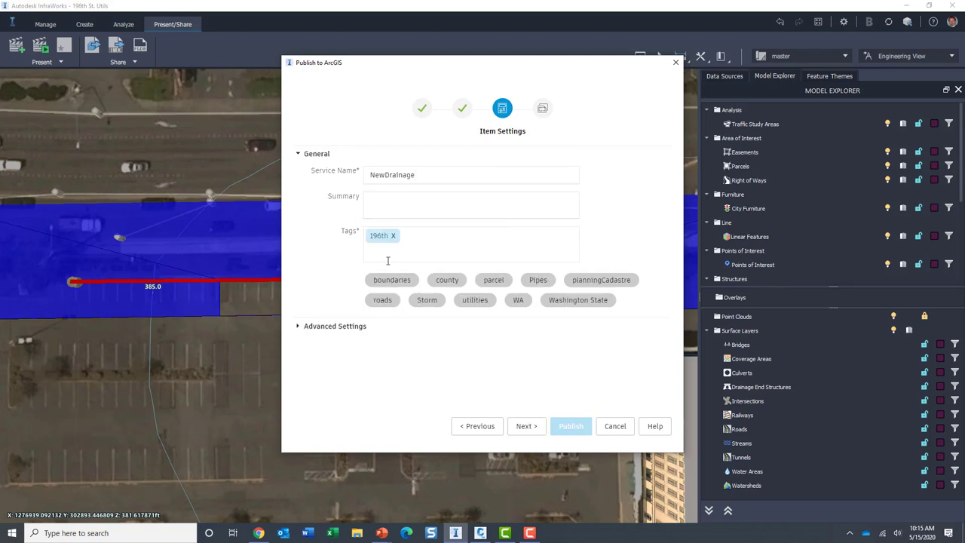
click(473, 301)
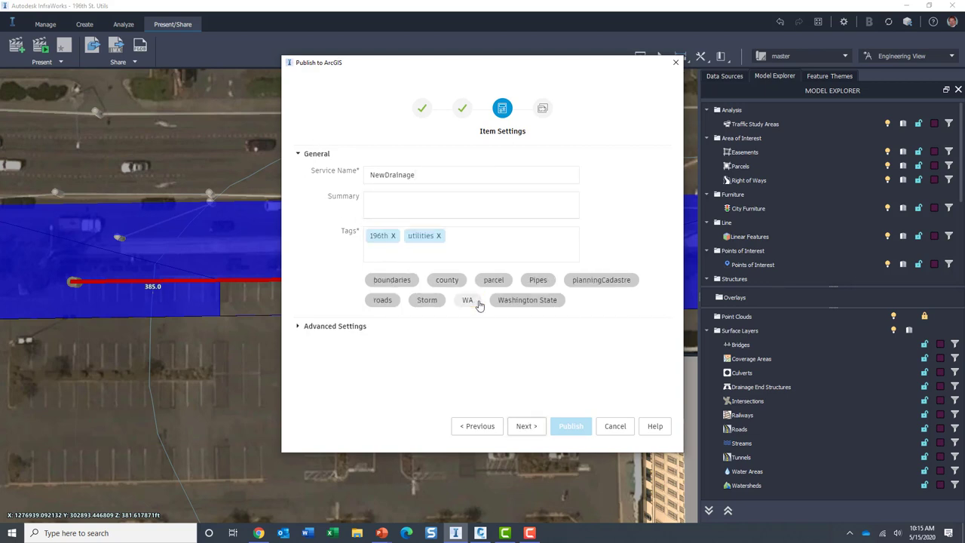
click(428, 301)
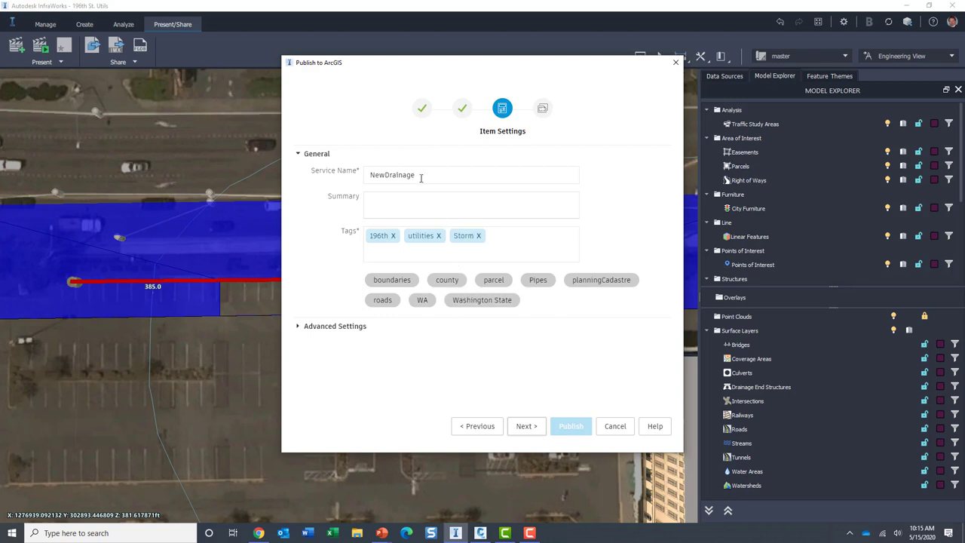
click(528, 427)
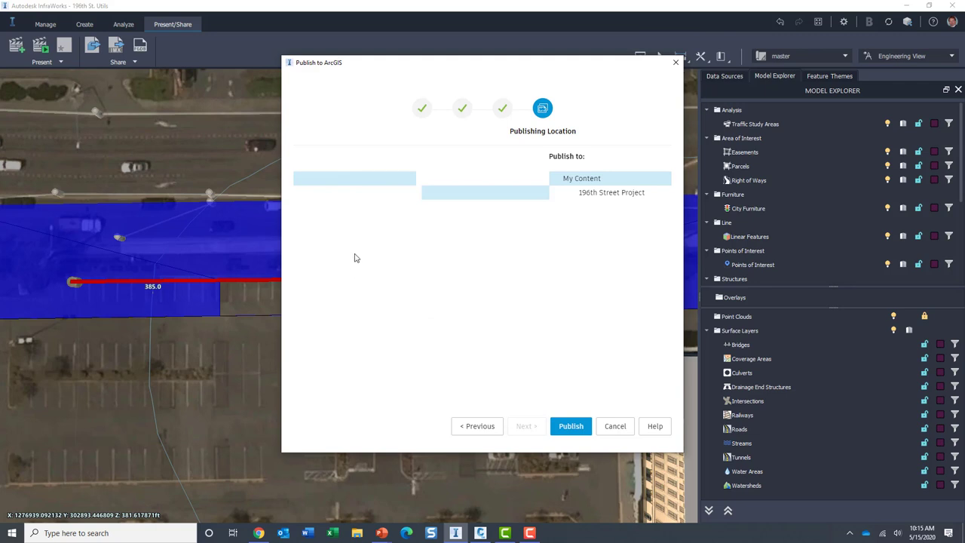
click(573, 428)
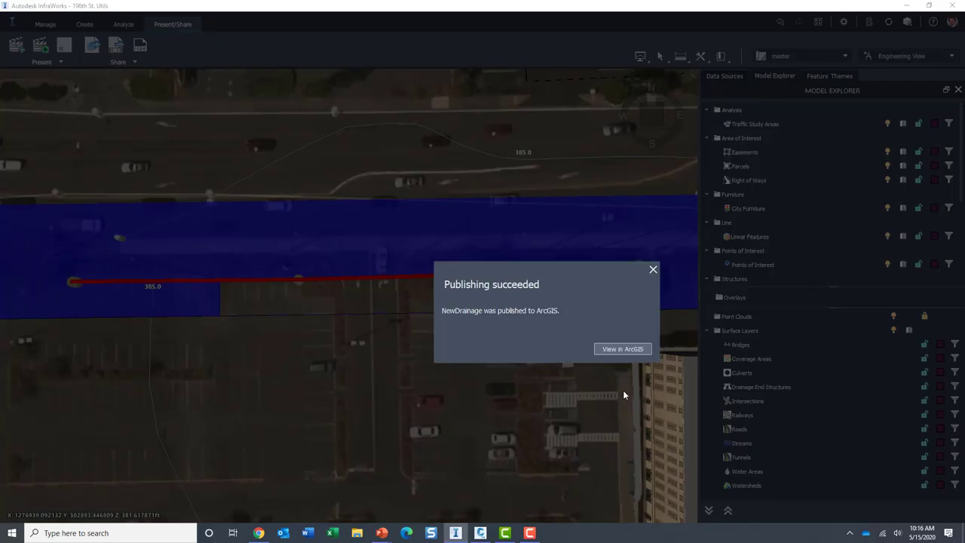
Preview the published NewDrainage layers in ArcGIS, then close that map and the InfraWorks window
click(626, 349)
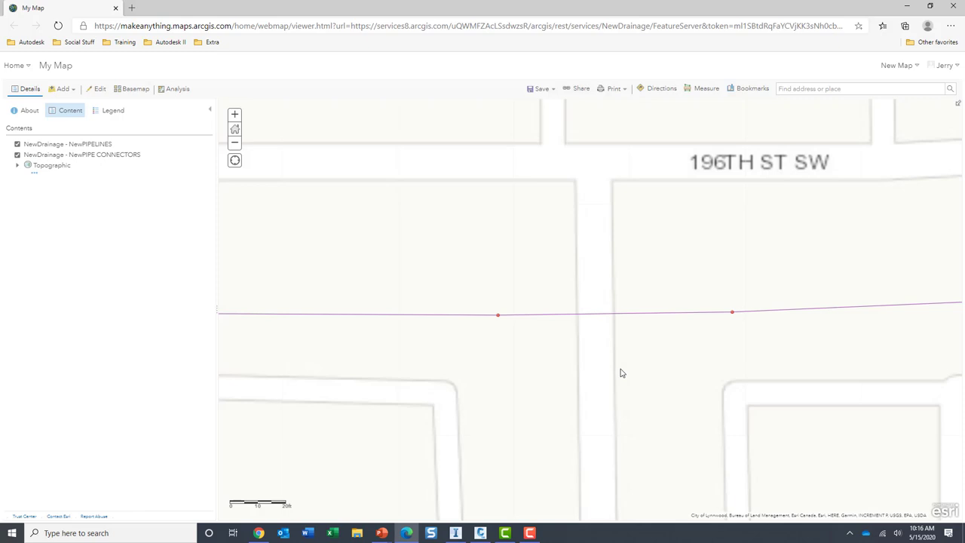
scroll(608, 350, down, 1)
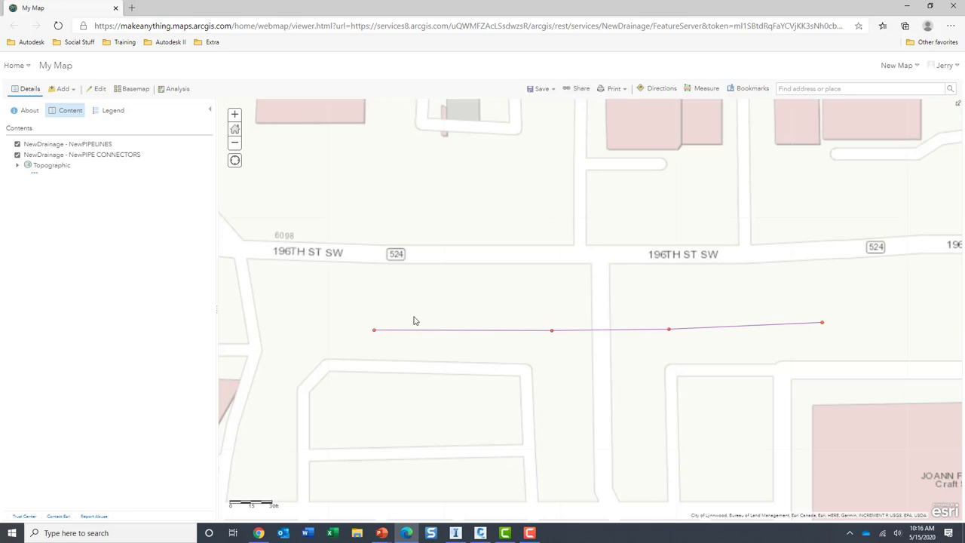
click(954, 8)
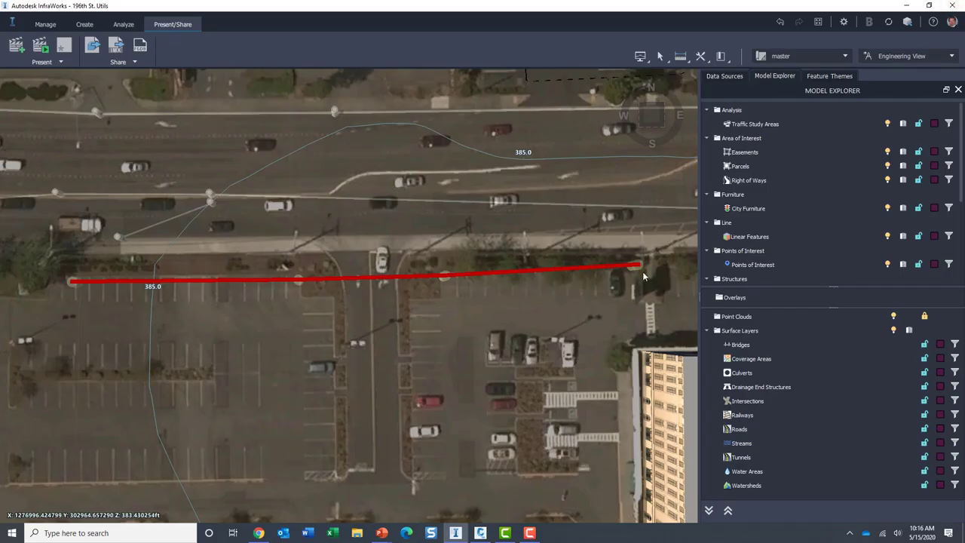
click(954, 8)
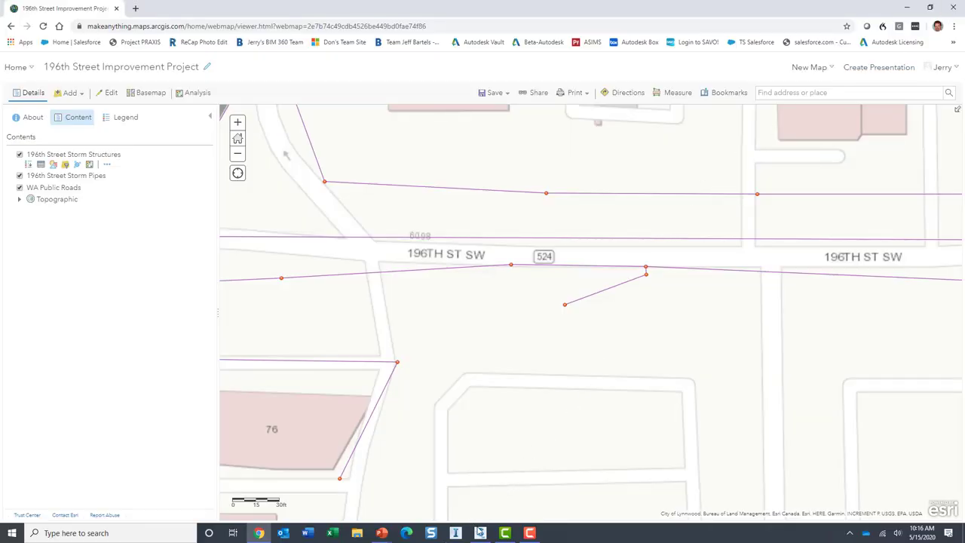
Confirm 01_Start's drawing settings use WA83-NF (NAD83 Washington State Planes North Zone, US Foot)
click(480, 533)
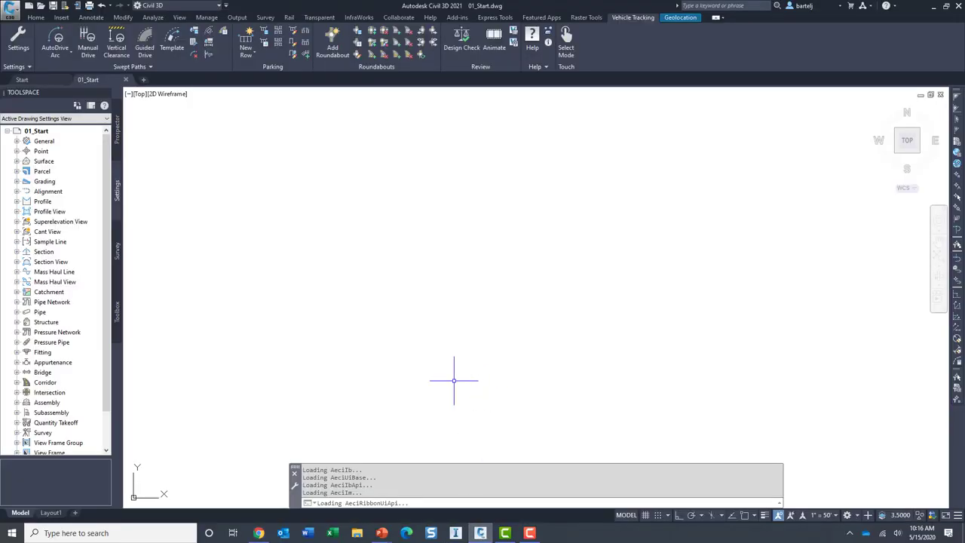
right_click(47, 134)
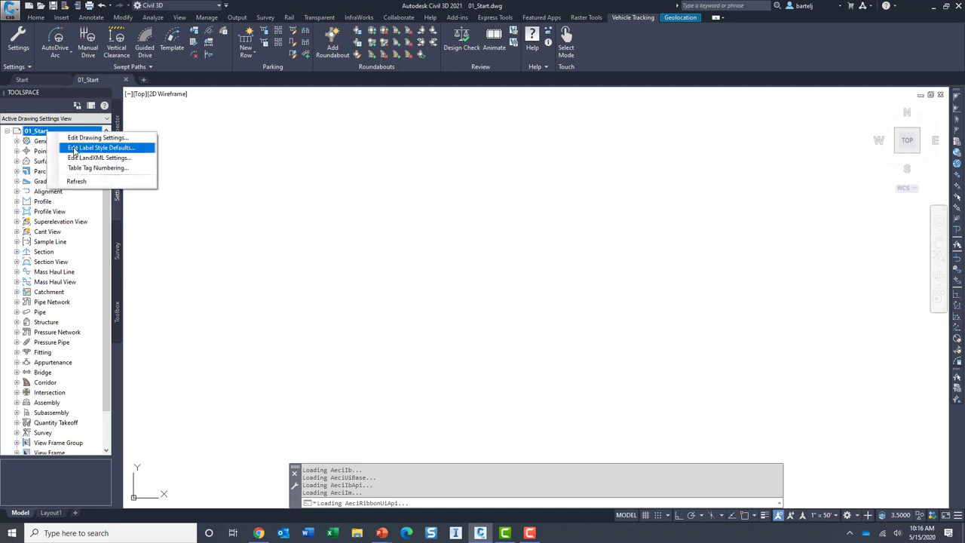
click(120, 203)
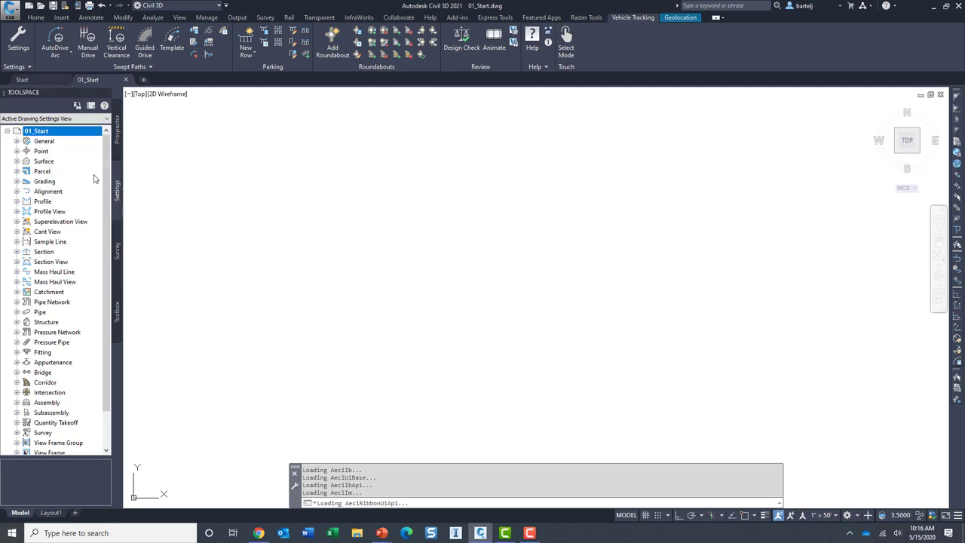
right_click(43, 135)
click(162, 143)
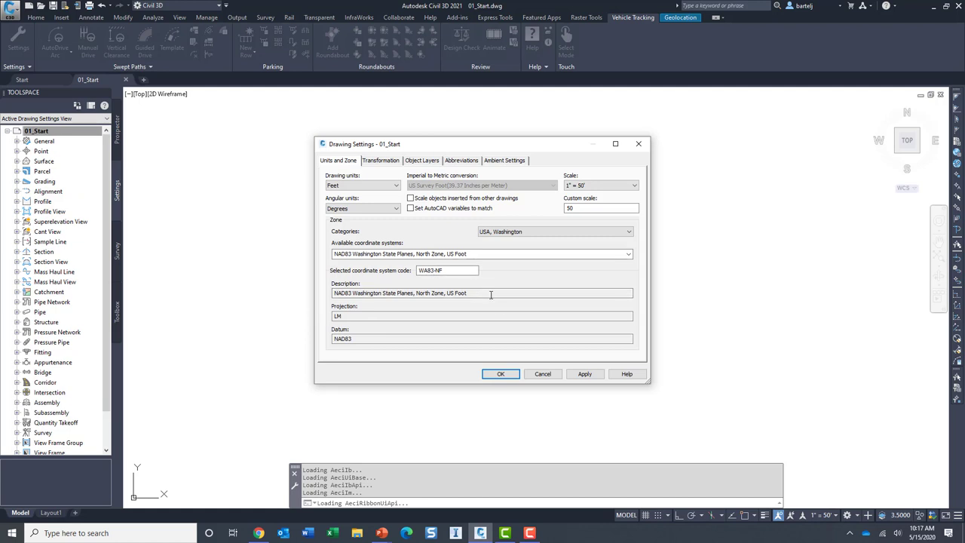
click(500, 375)
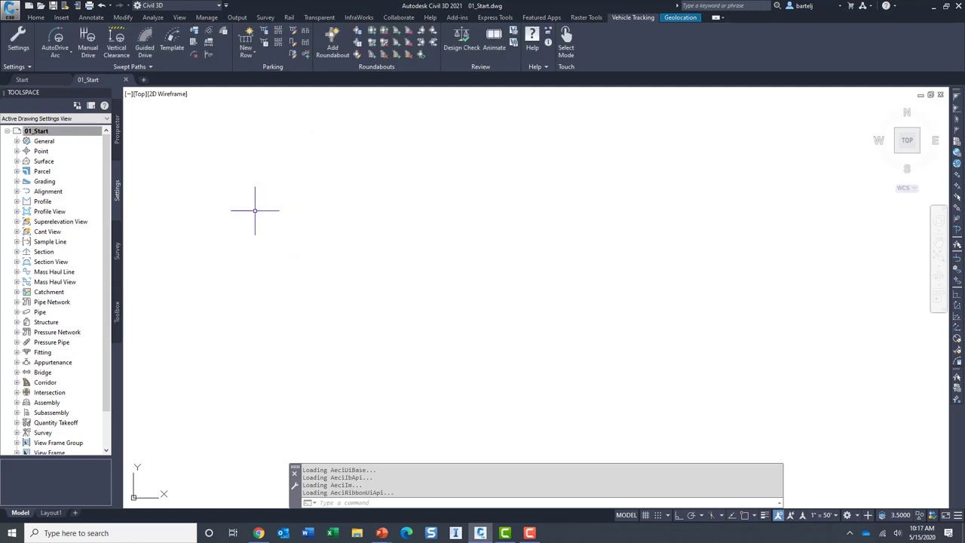
click(61, 18)
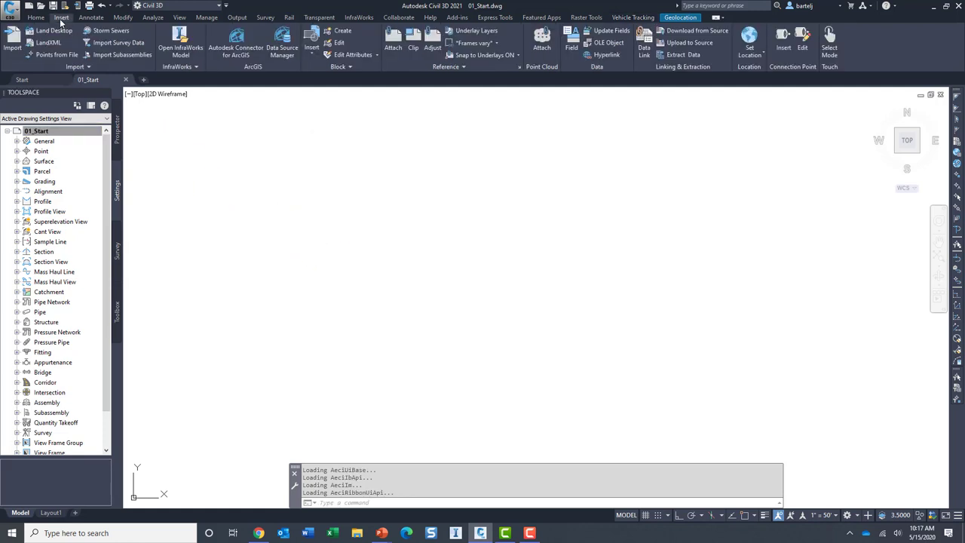
Start an InfraWorks model import and browse the 20200512- Port San Diego InfraWorks Model folder
click(181, 42)
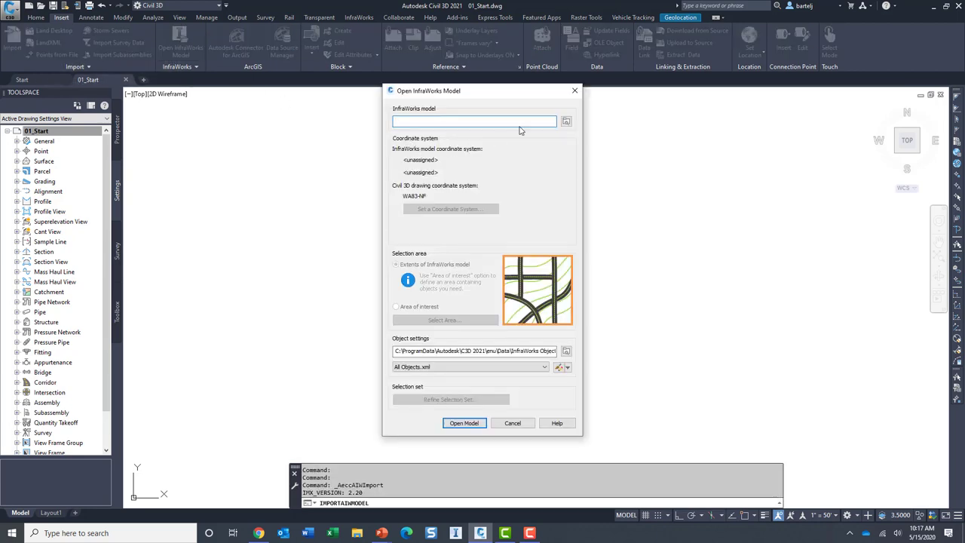
click(566, 123)
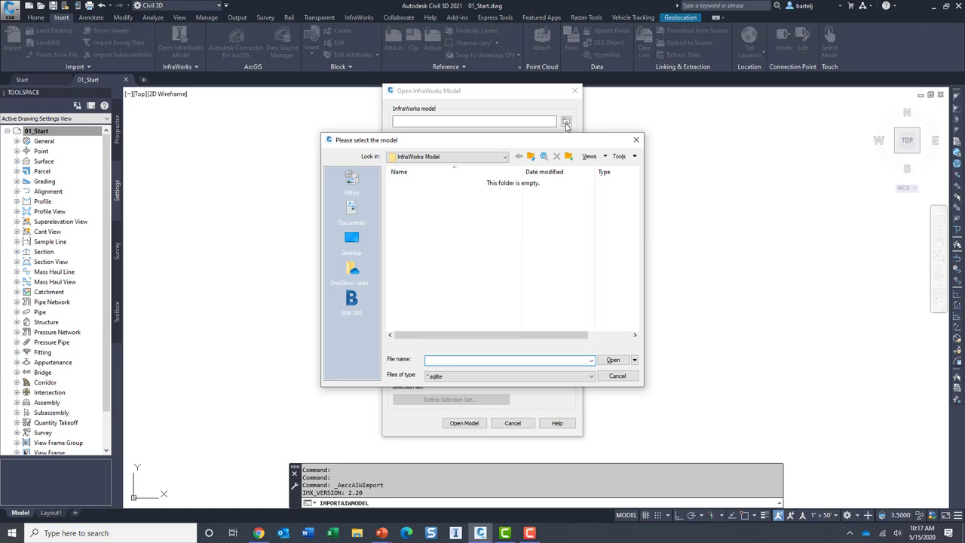
click(352, 240)
double_click(416, 240)
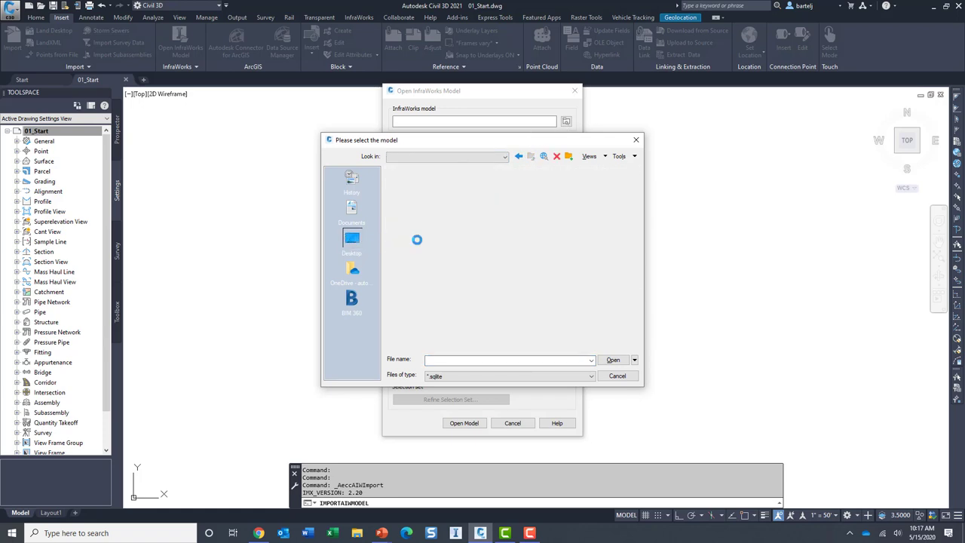
double_click(432, 187)
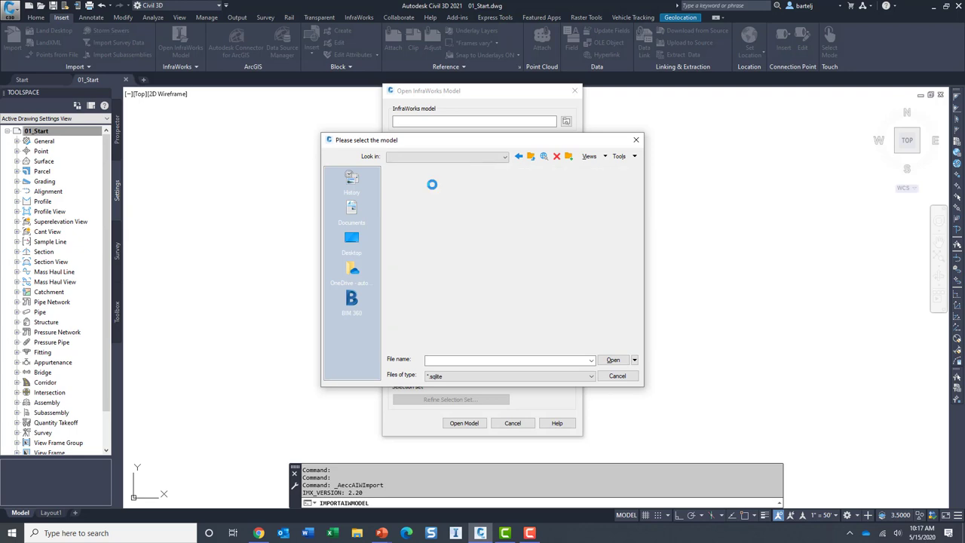
Open 196th St. Utils.sqlite from Documents\Autodesk InfraWorks Models\Autodesk 360\314674 and choose Area of interest
click(504, 156)
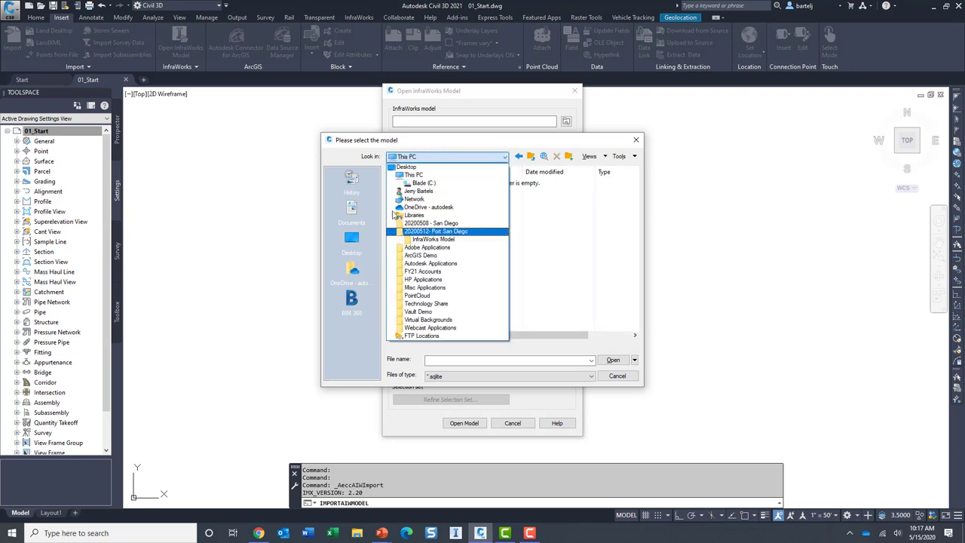
click(419, 191)
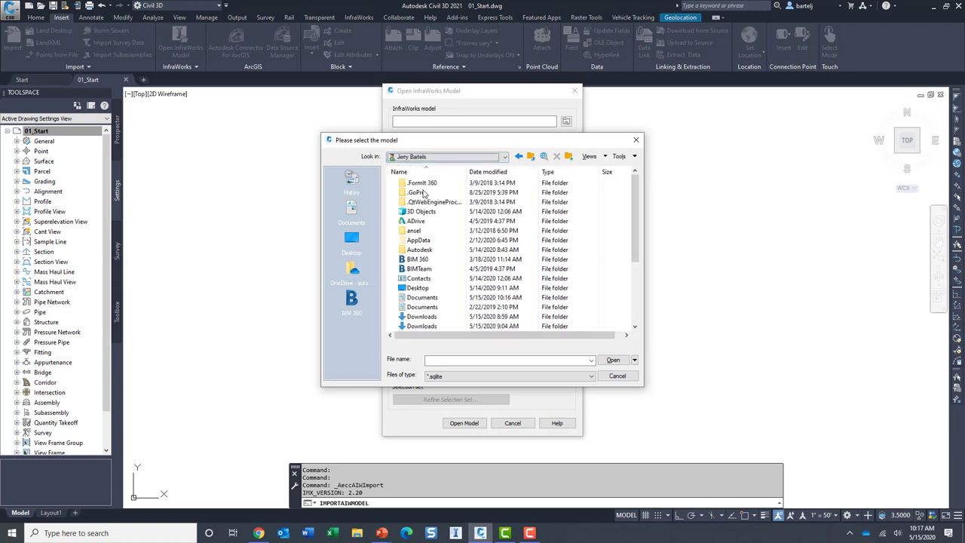
double_click(428, 297)
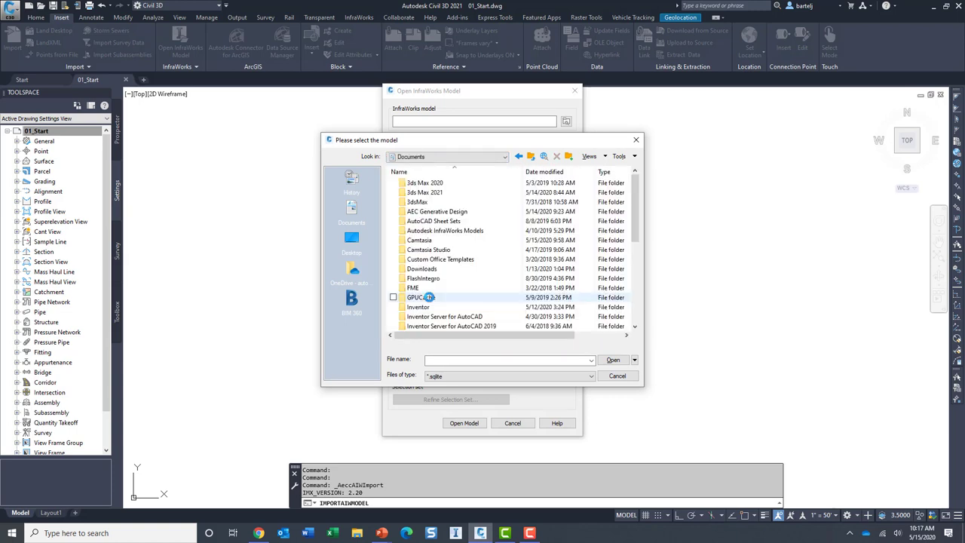
double_click(443, 230)
double_click(433, 183)
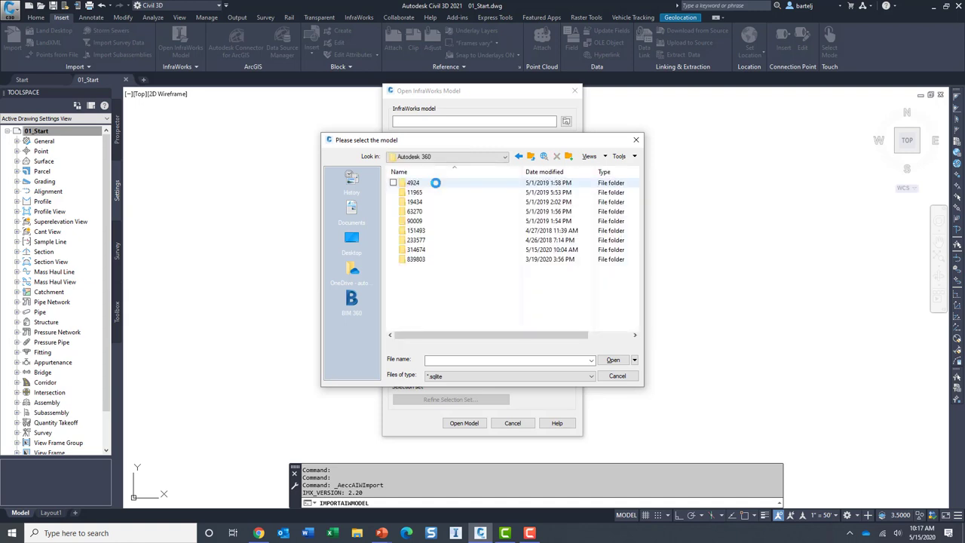
double_click(417, 249)
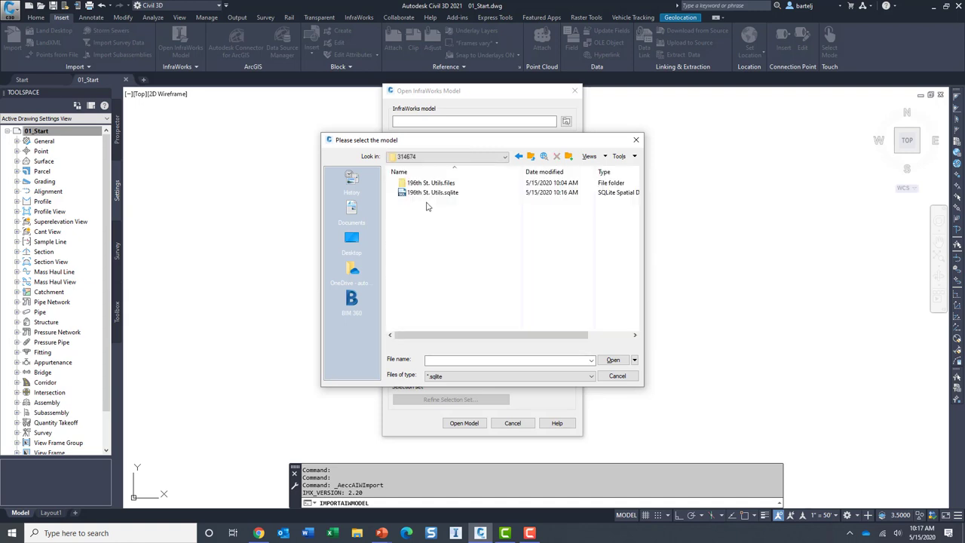
click(432, 193)
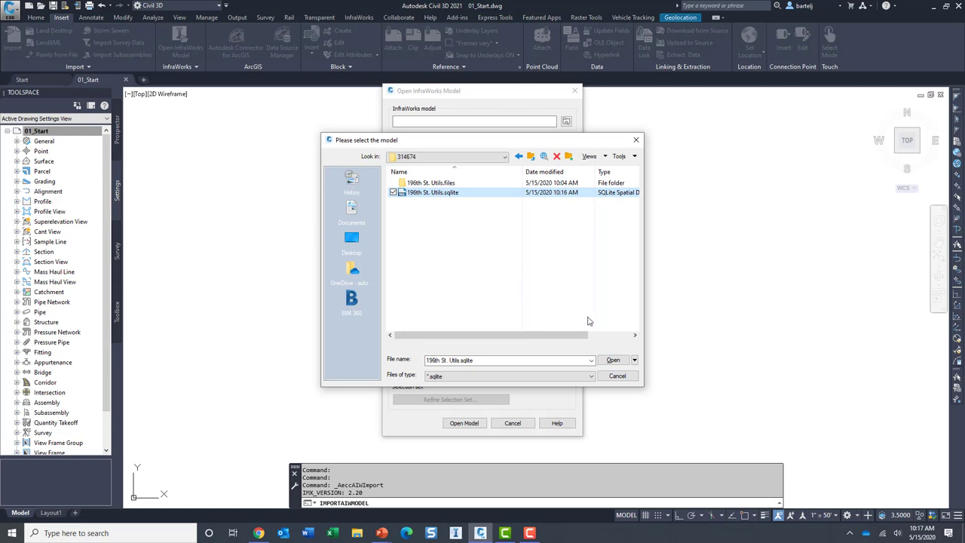
click(613, 360)
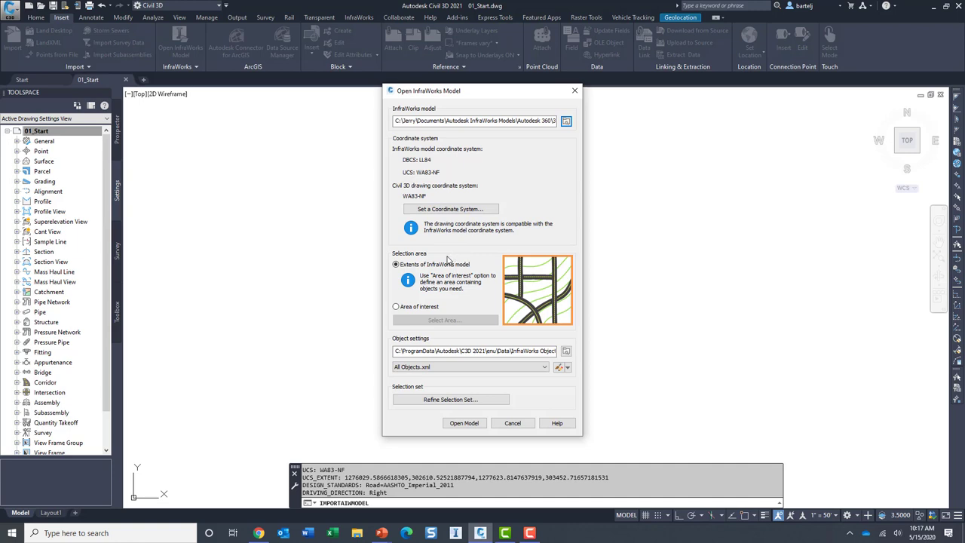
click(396, 307)
click(430, 320)
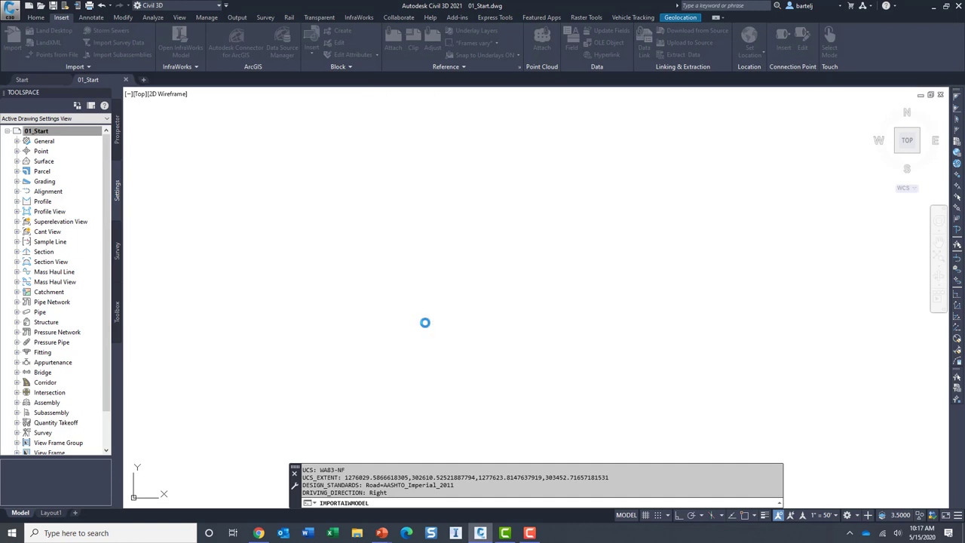
Accept the online map data and switch the import to the full InfraWorks model extents
click(506, 297)
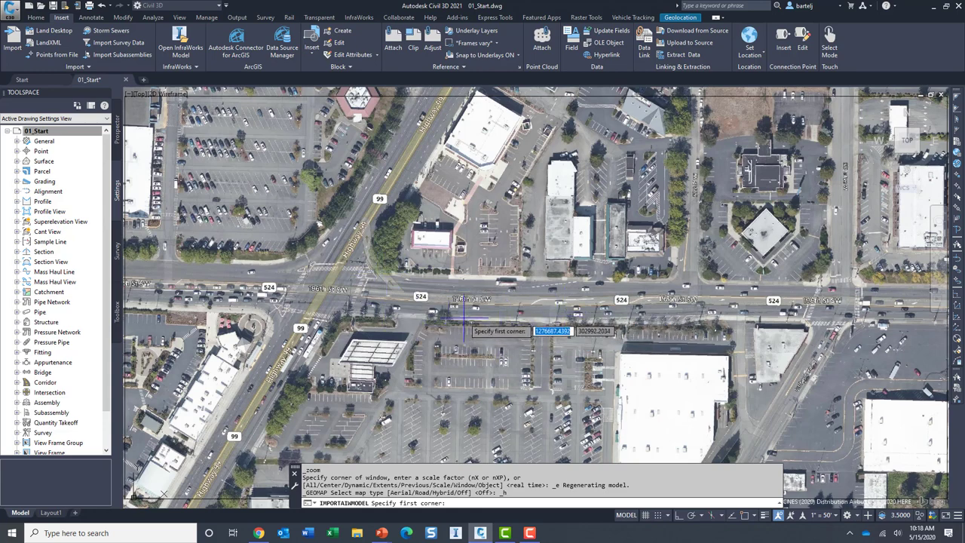
key(Escape)
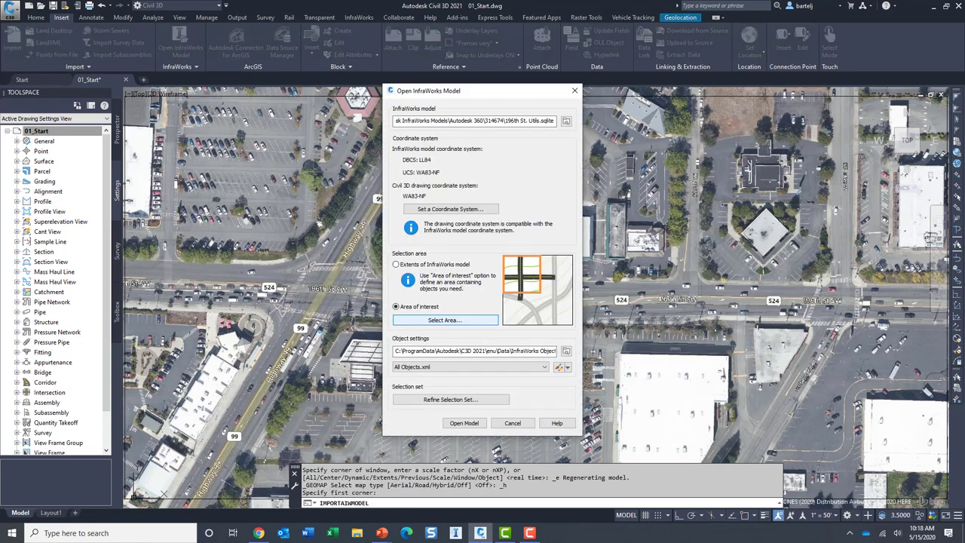
click(396, 265)
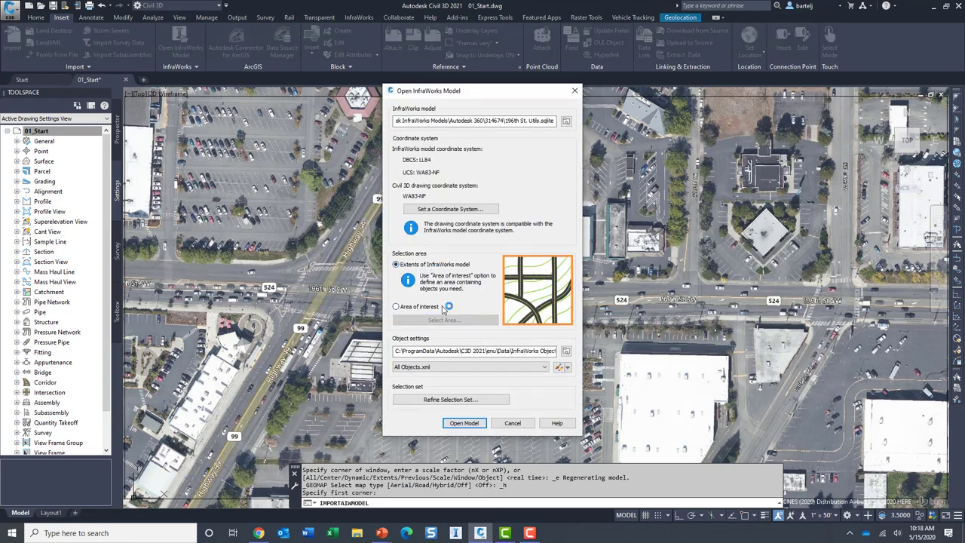
click(456, 400)
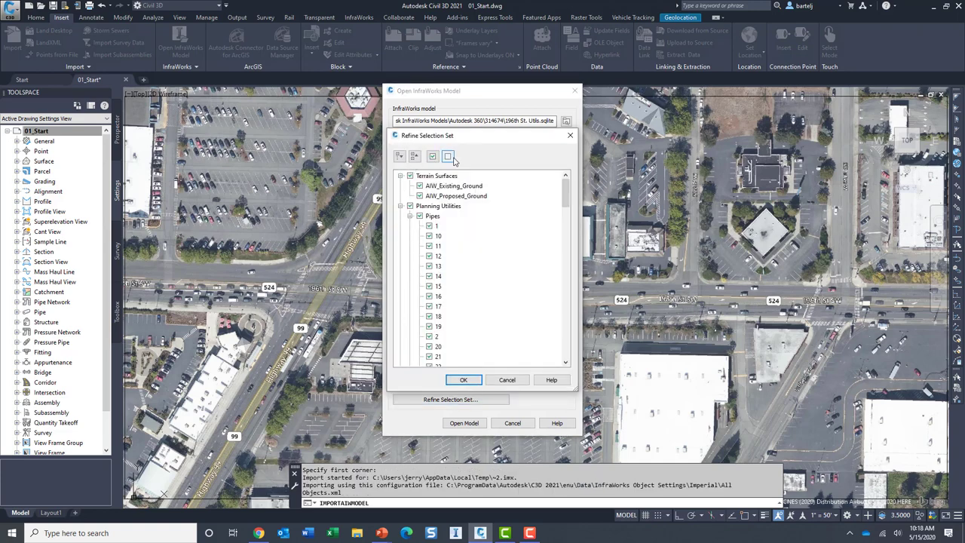
Limit the imported objects to the AIW_Existing_Ground surface and import the model
click(449, 157)
click(420, 186)
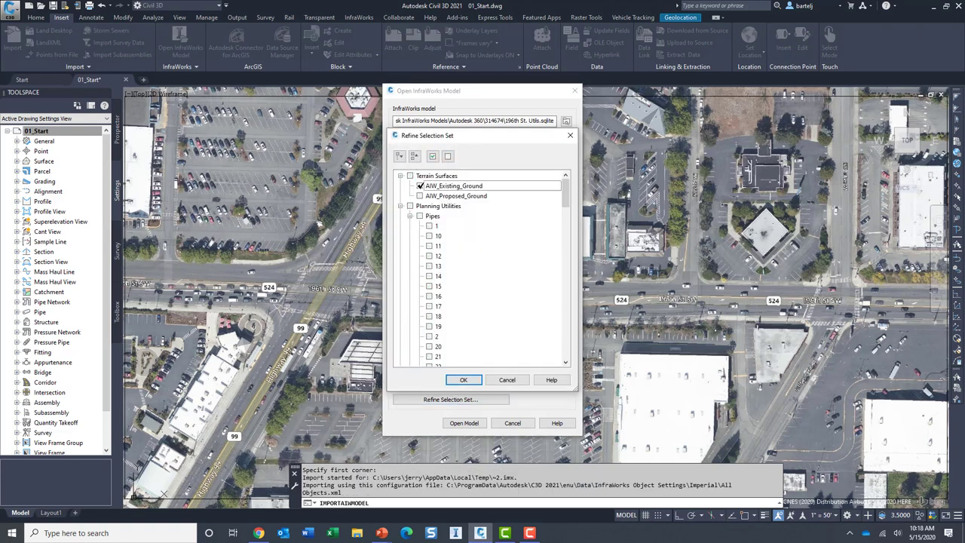
click(400, 206)
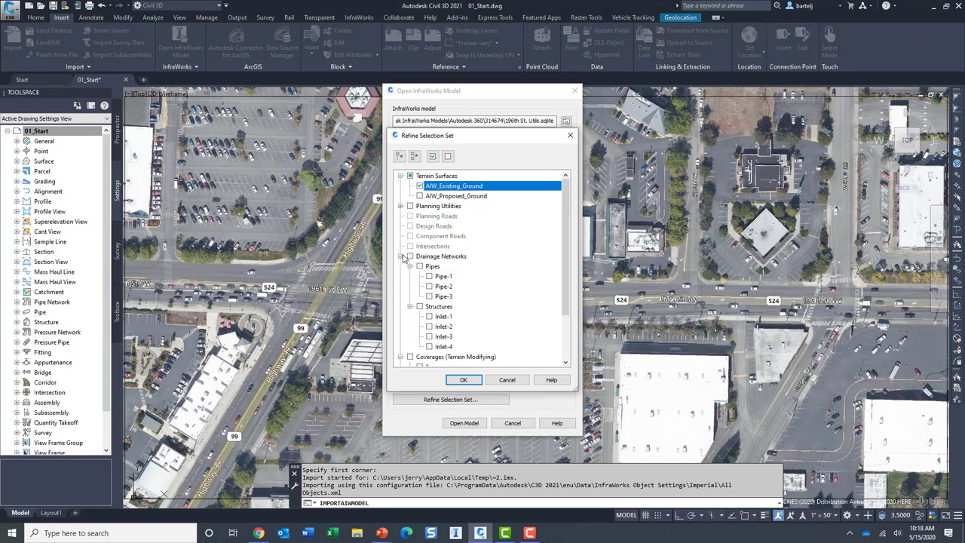
click(400, 256)
click(401, 267)
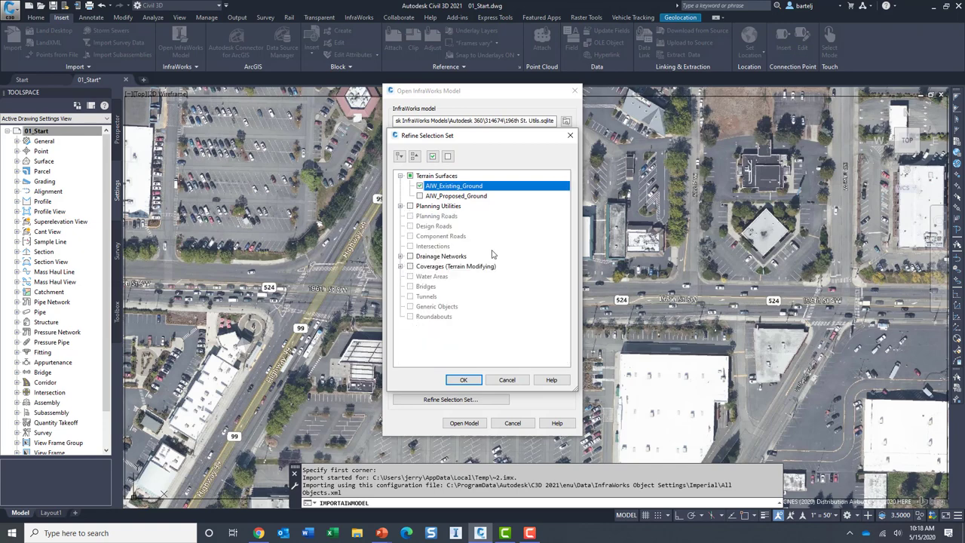
click(466, 381)
click(474, 423)
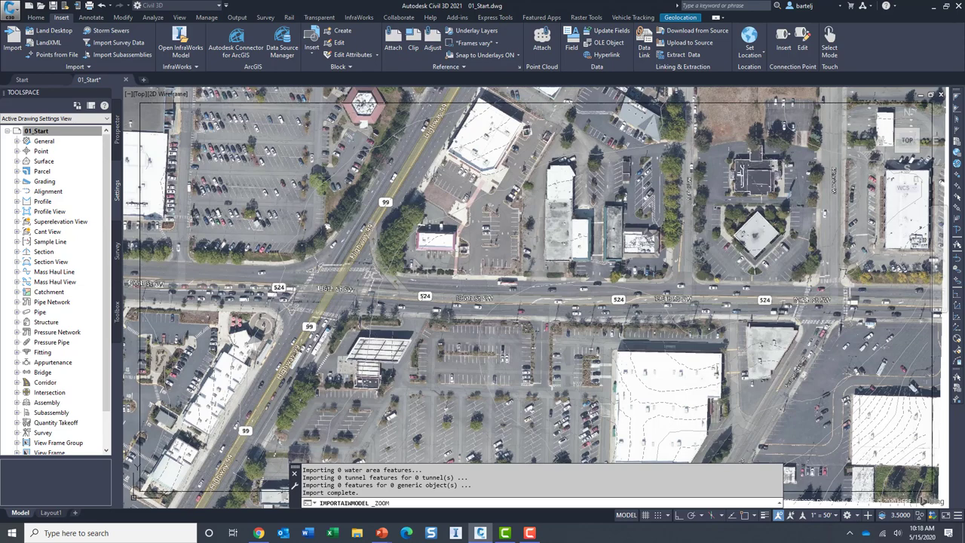
Turn off the aerial map imagery and open the External References palette with XREF
click(679, 18)
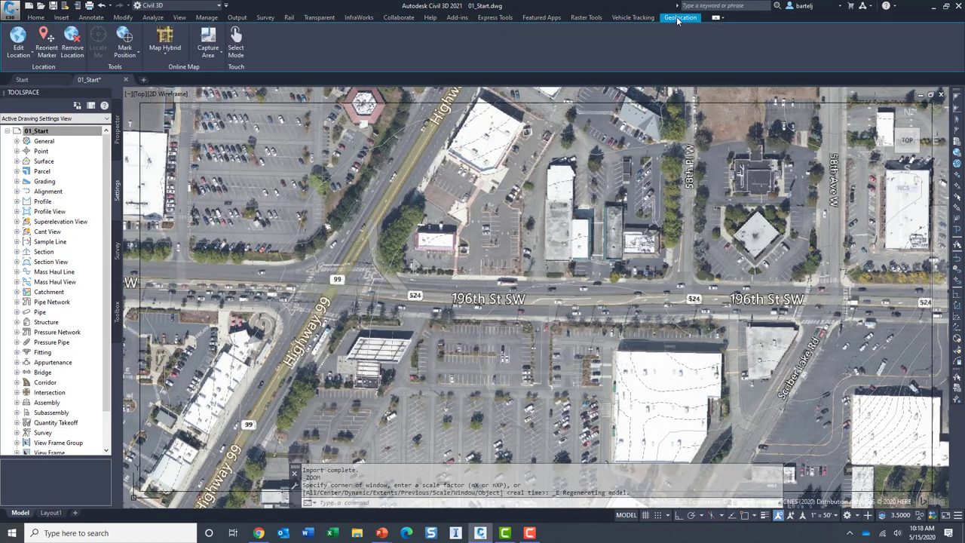
click(166, 53)
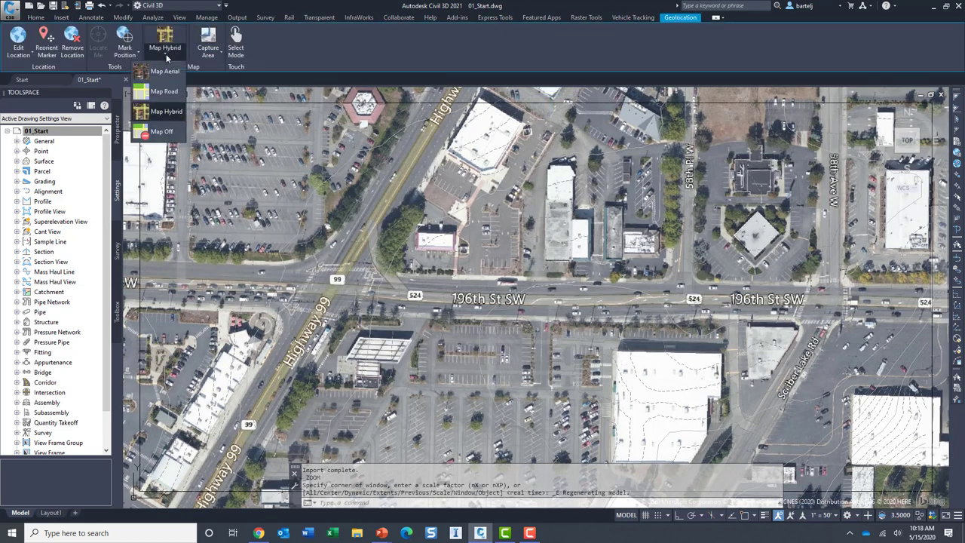
click(162, 132)
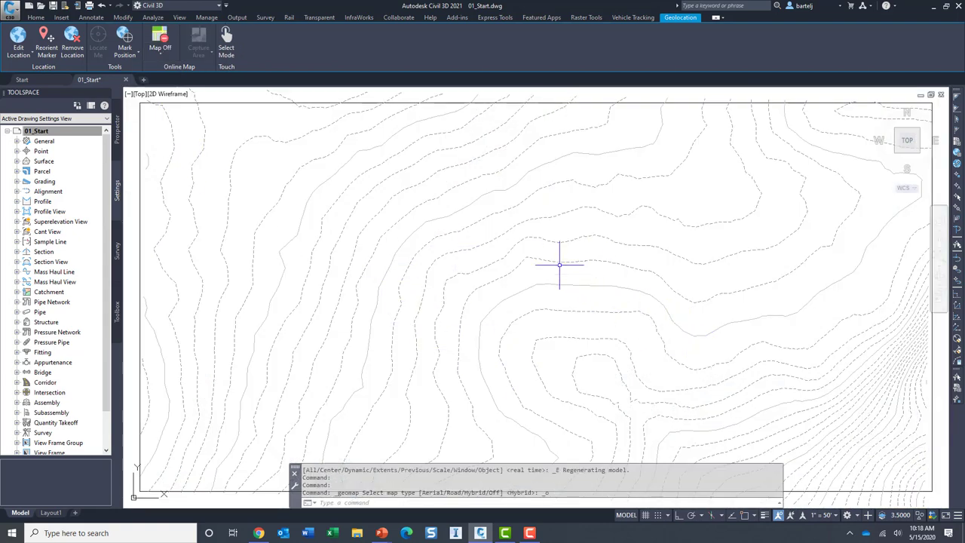
text(xref)
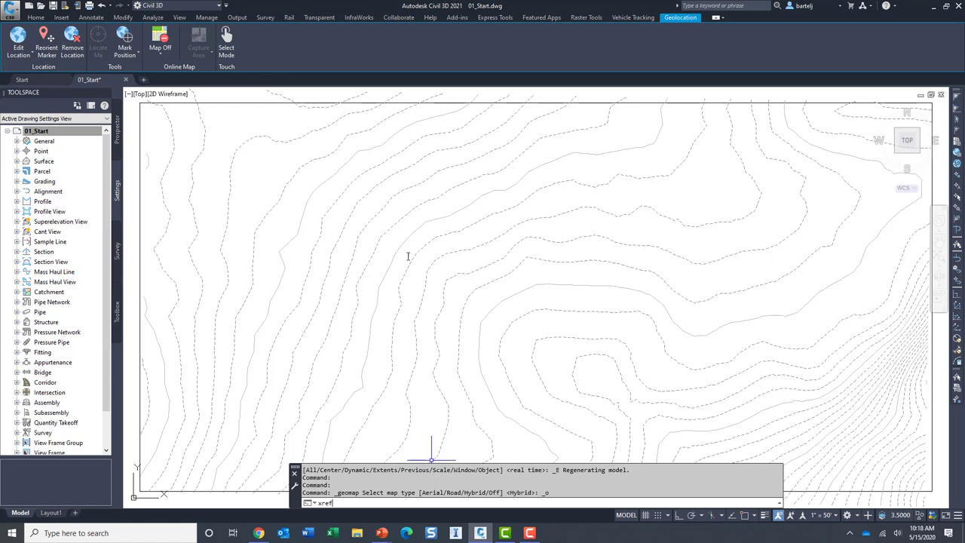
key(Return)
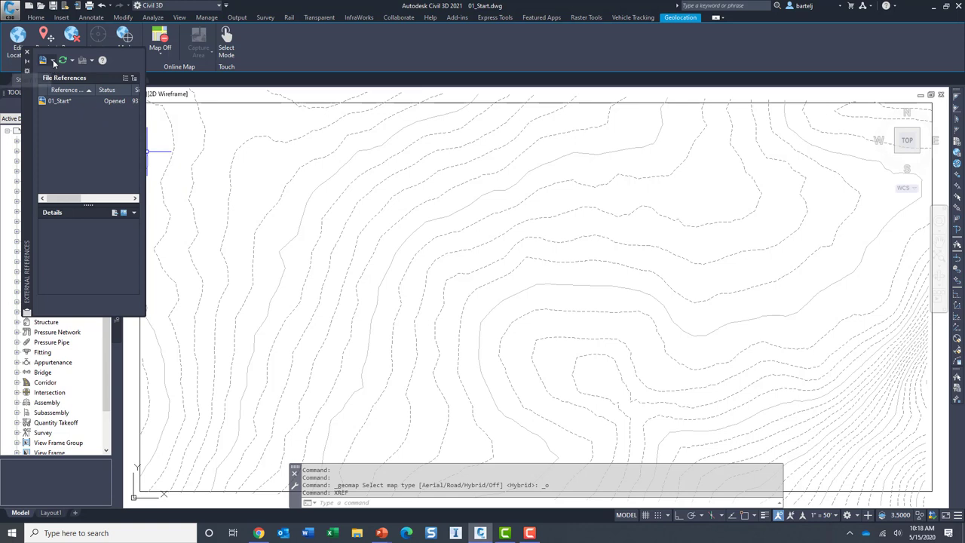
Attach 01_concept plan.dwg as an external reference and close the External References palette
click(51, 60)
click(54, 74)
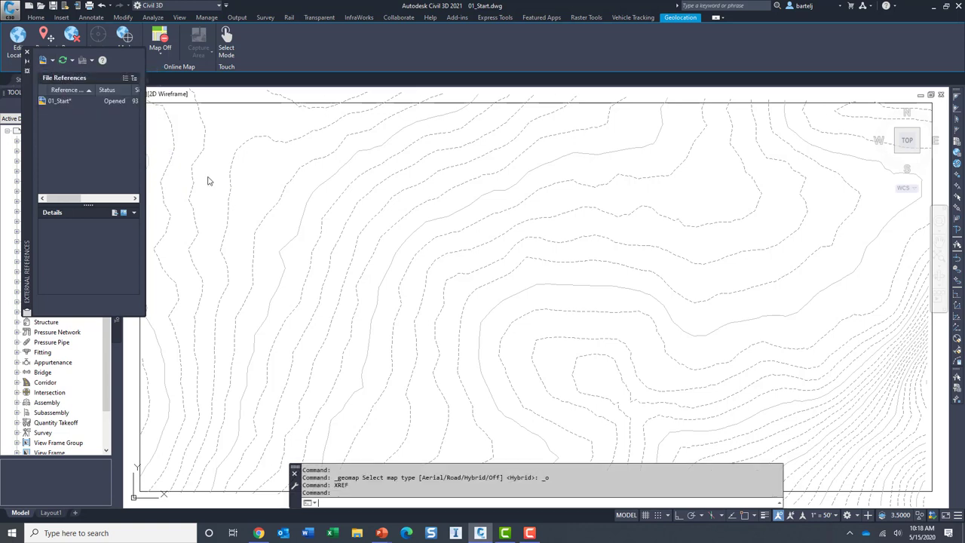
click(434, 203)
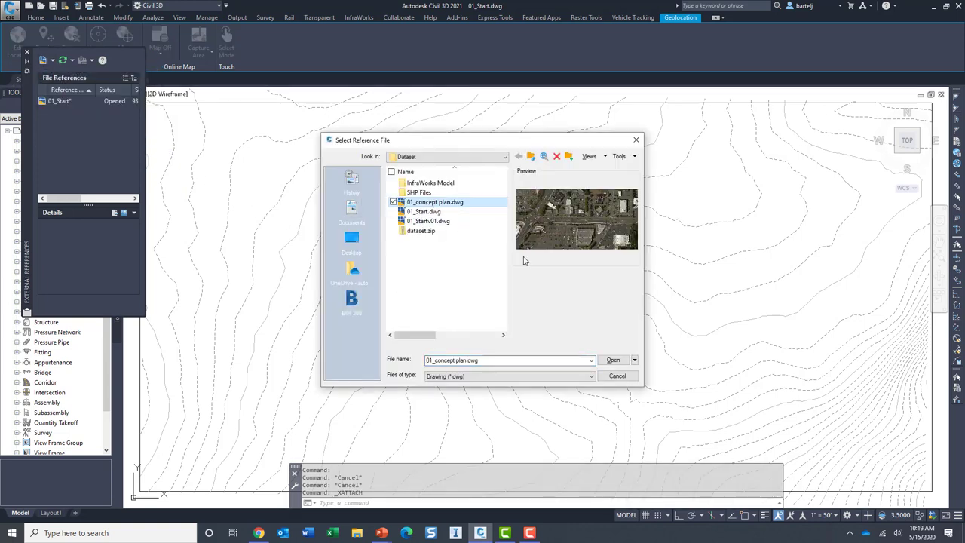
click(612, 360)
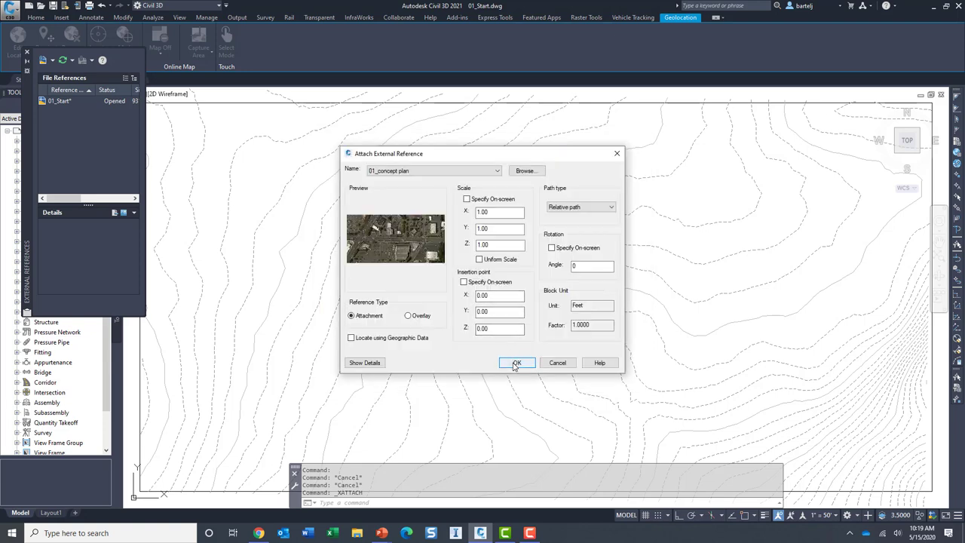
click(516, 364)
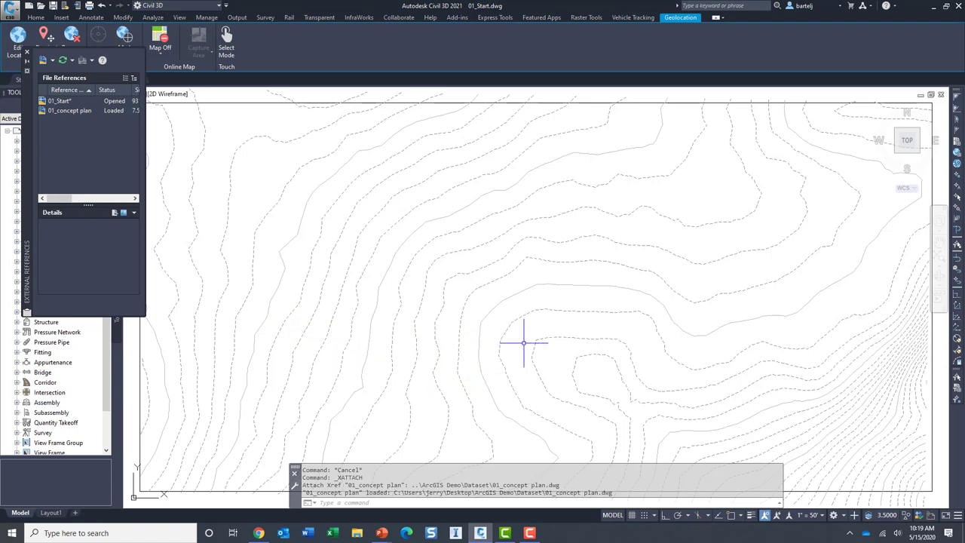
click(27, 54)
click(37, 18)
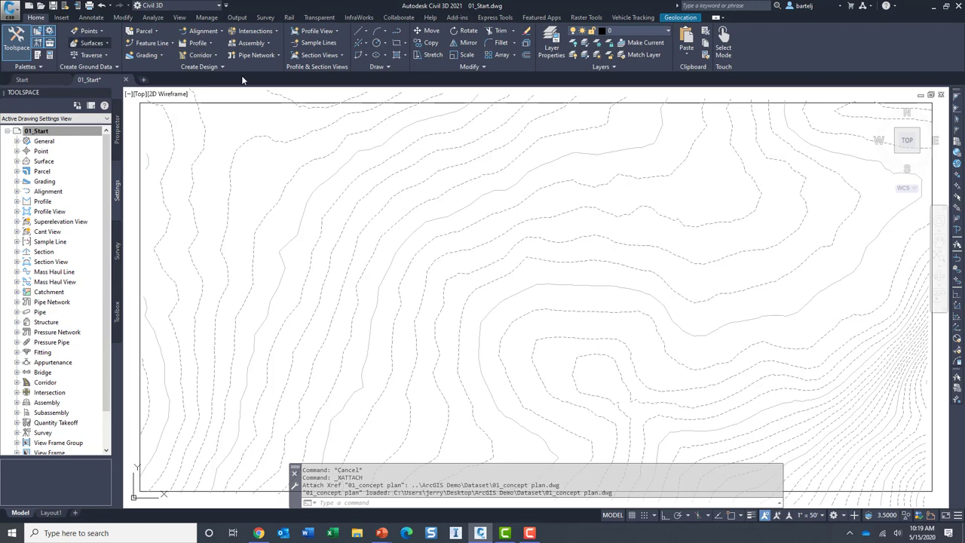
Turn all layers on and zoom to view the concept plan's road layout over the contours
click(573, 55)
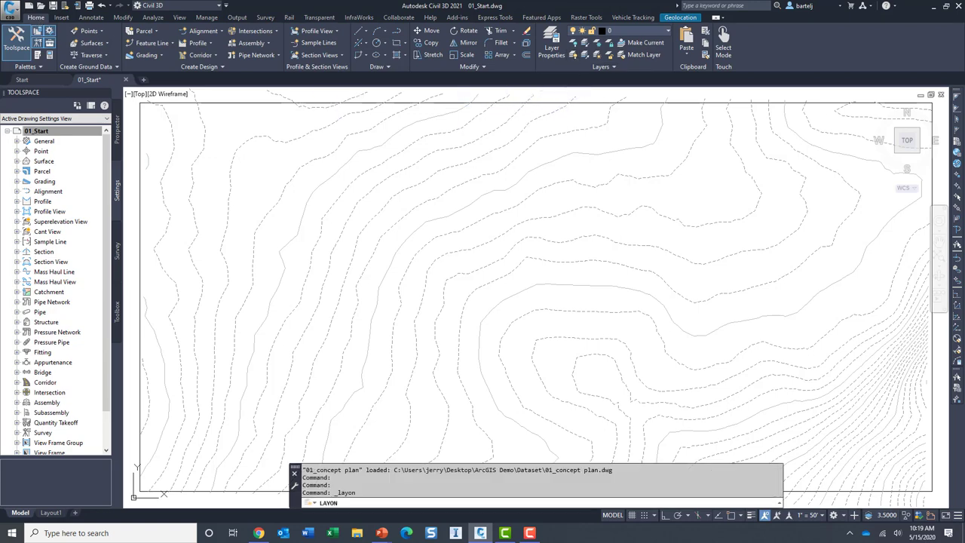
scroll(545, 291, up, 3)
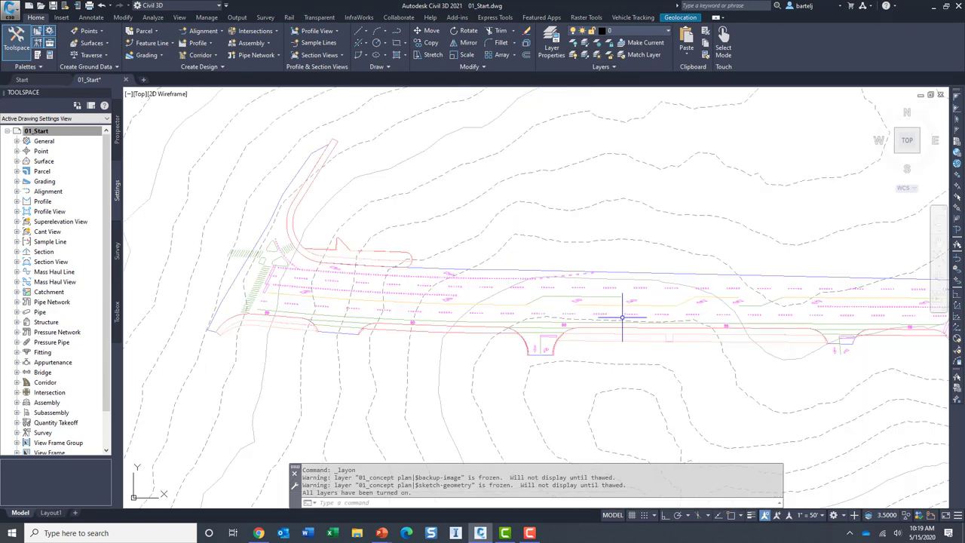
scroll(593, 319, down, 2)
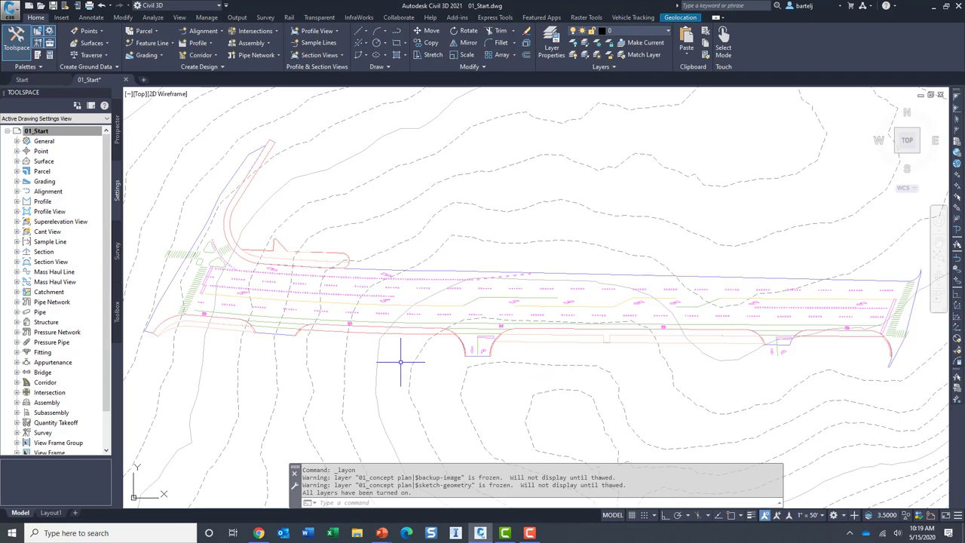
click(62, 18)
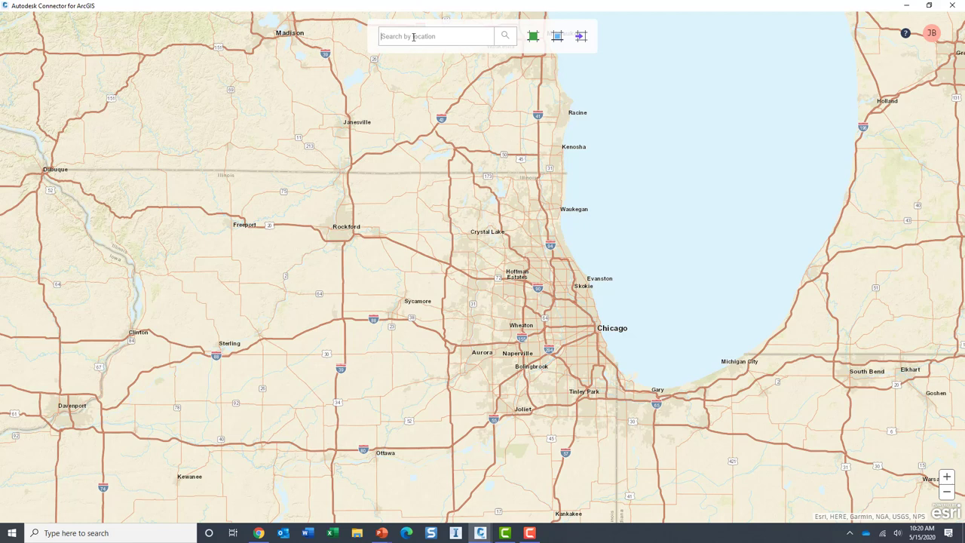
Search the map by location for 'washin' and go to Washington, USA
click(417, 37)
text(w)
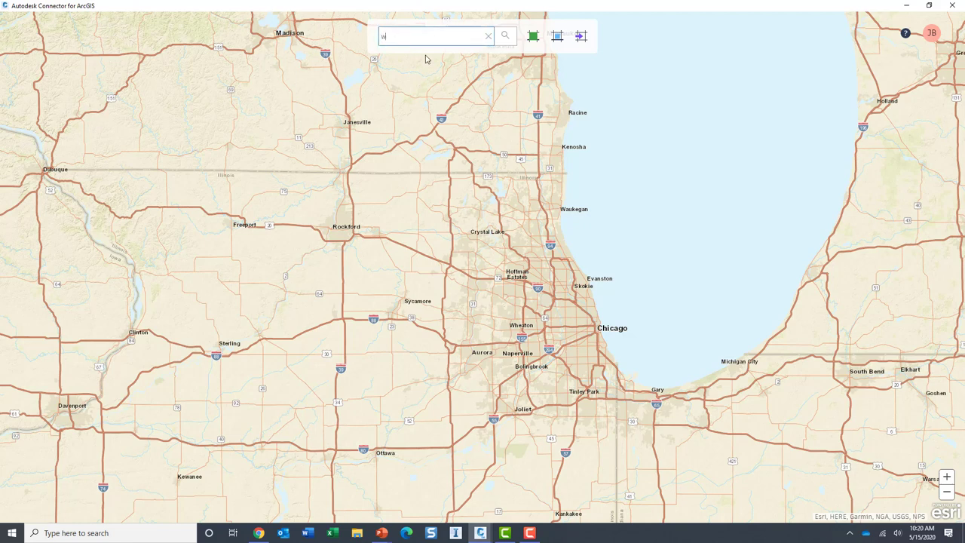
text(ashin)
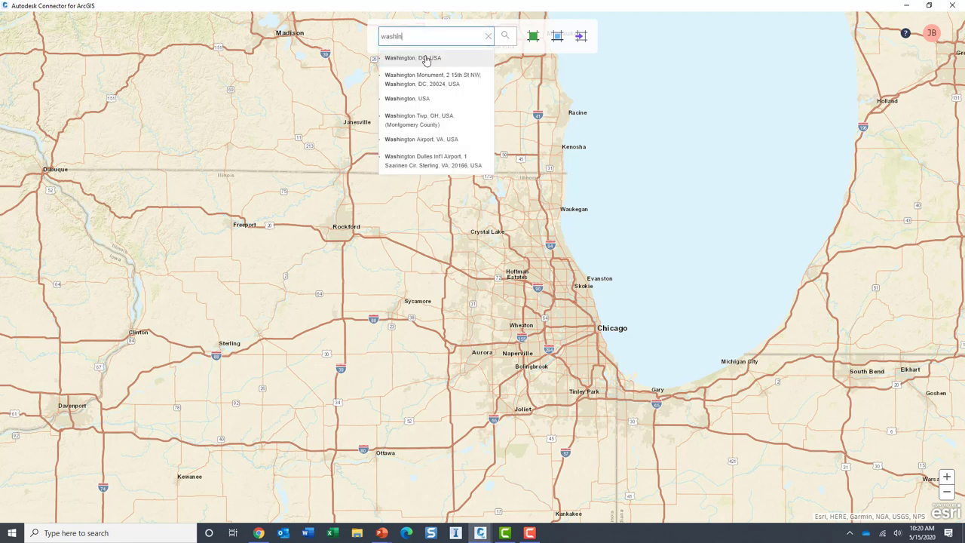
click(414, 98)
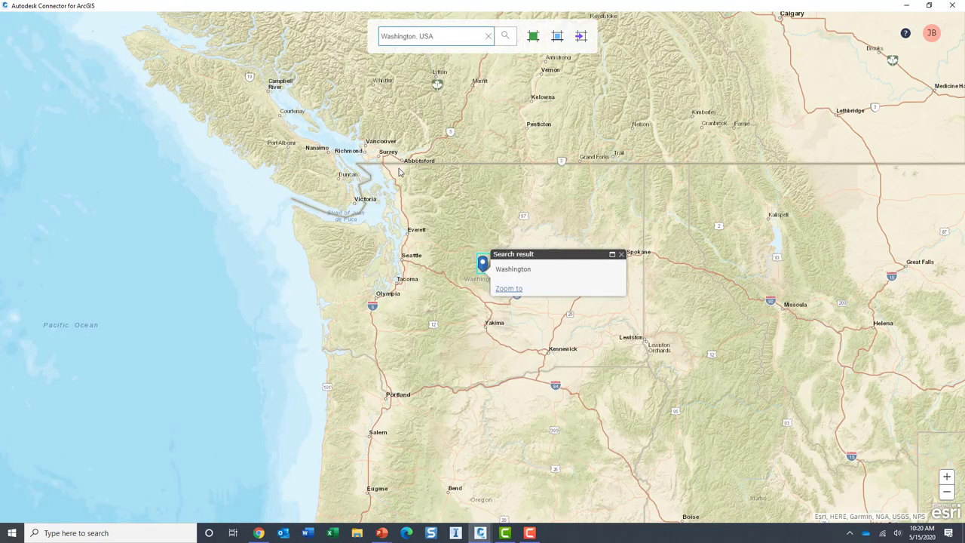
Zoom into Lynnwood at 196th St SW beside Highway 99 and Scriber Lake
scroll(411, 241, up, 2)
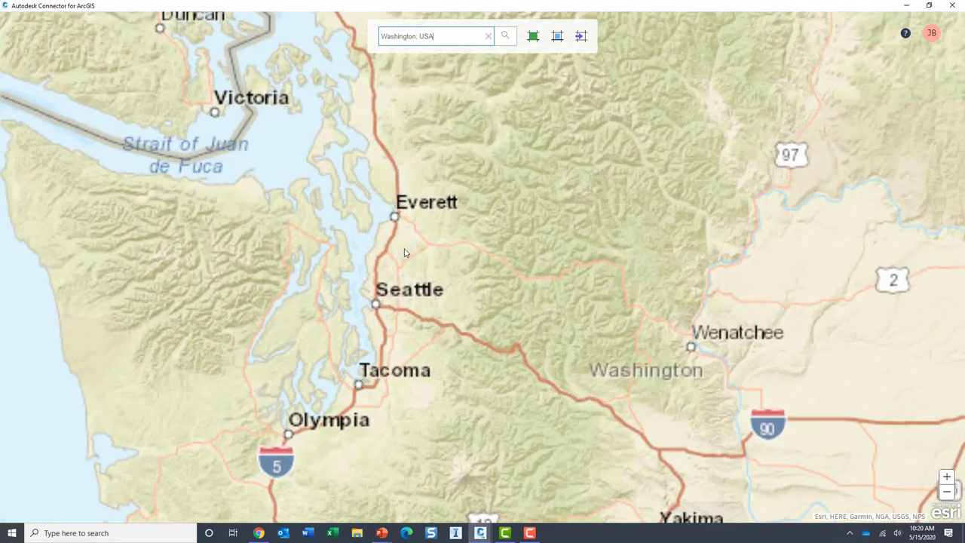
scroll(376, 264, up, 1)
scroll(376, 264, up, 2)
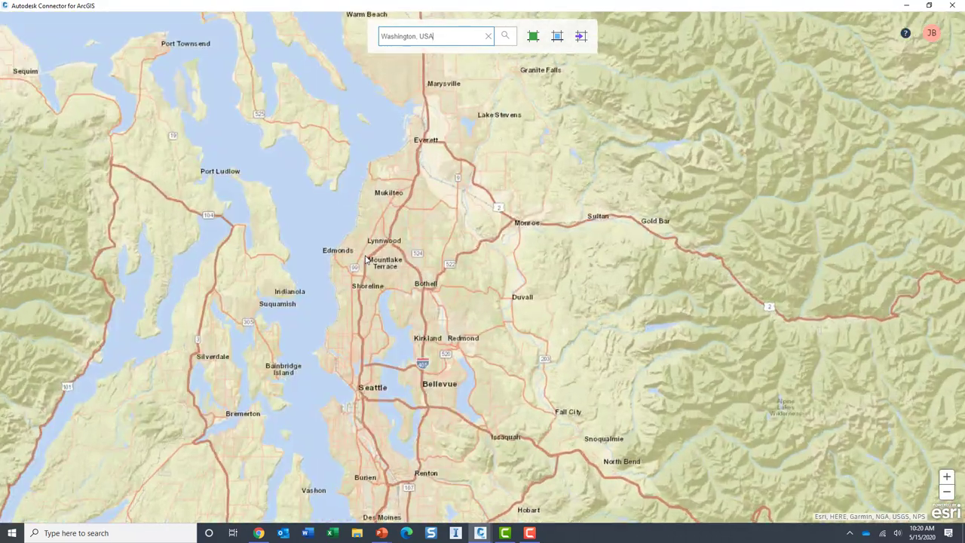
scroll(364, 249, up, 2)
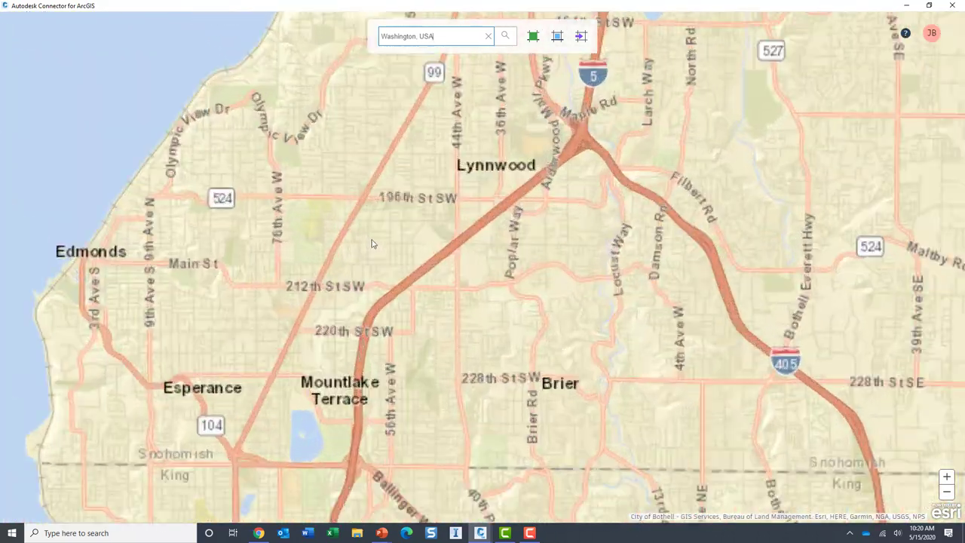
scroll(437, 178, down, 2)
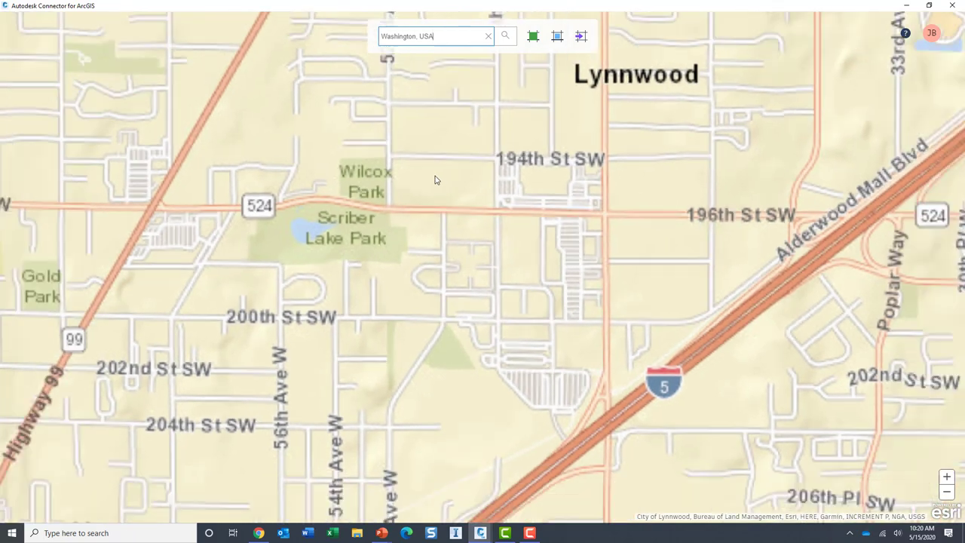
scroll(325, 183, up, 3)
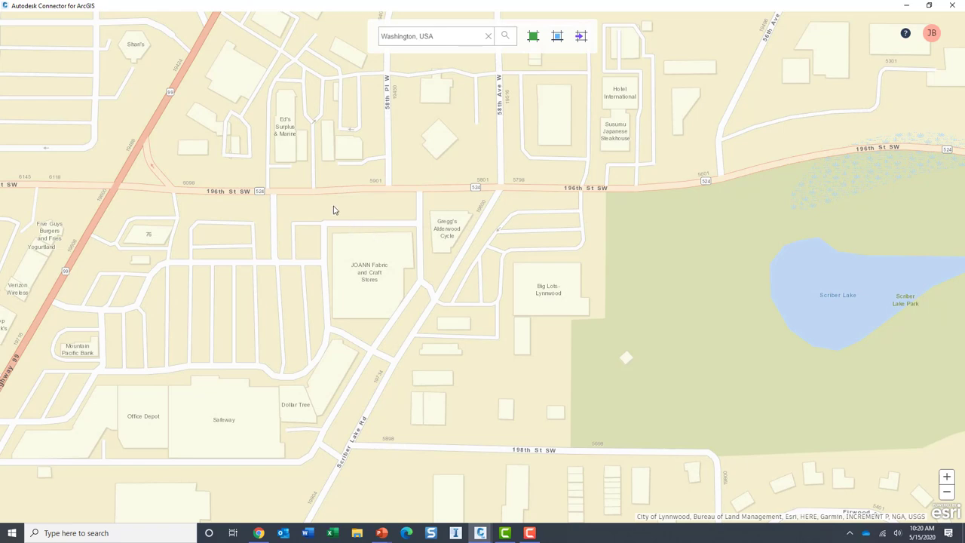
scroll(334, 209, up, 1)
scroll(377, 227, down, 1)
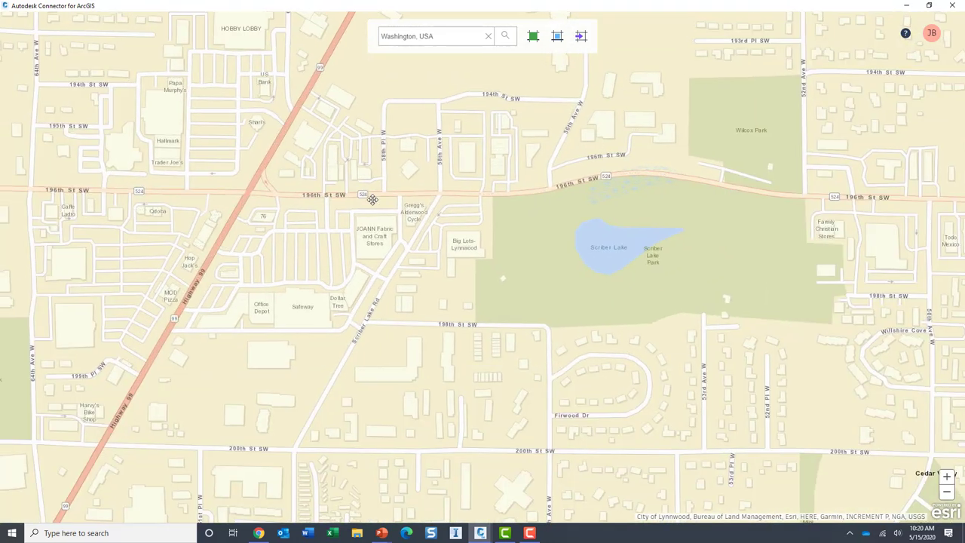
scroll(457, 230, up, 2)
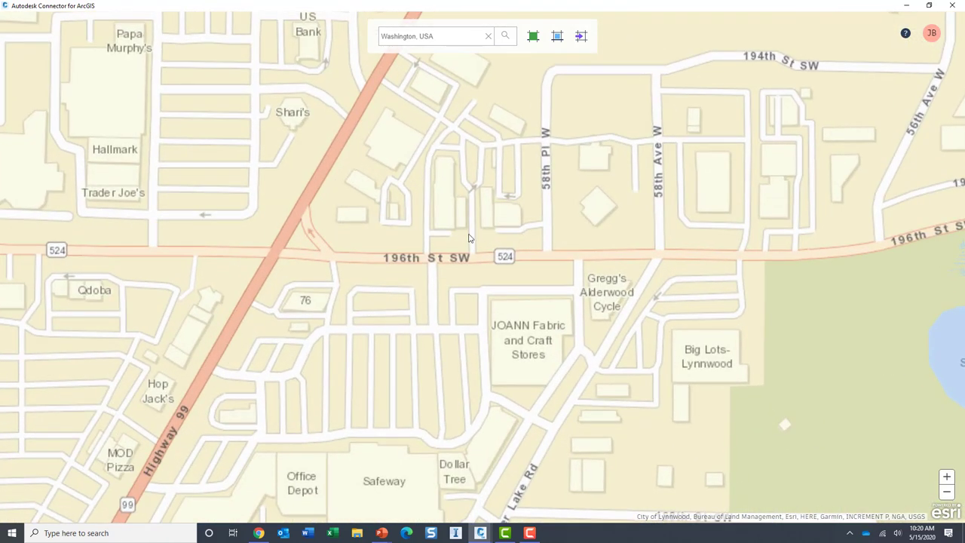
Outline the 196th St SW area, then check the project's 196th_Street_Storm_Structures and 196th_Street_Storm_Pipes layers
click(557, 37)
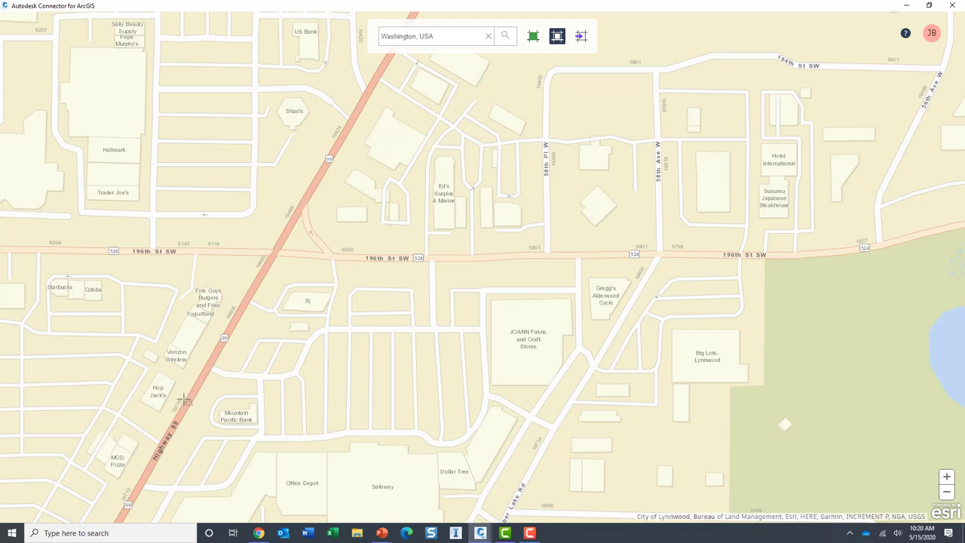
drag(171, 403, 793, 115)
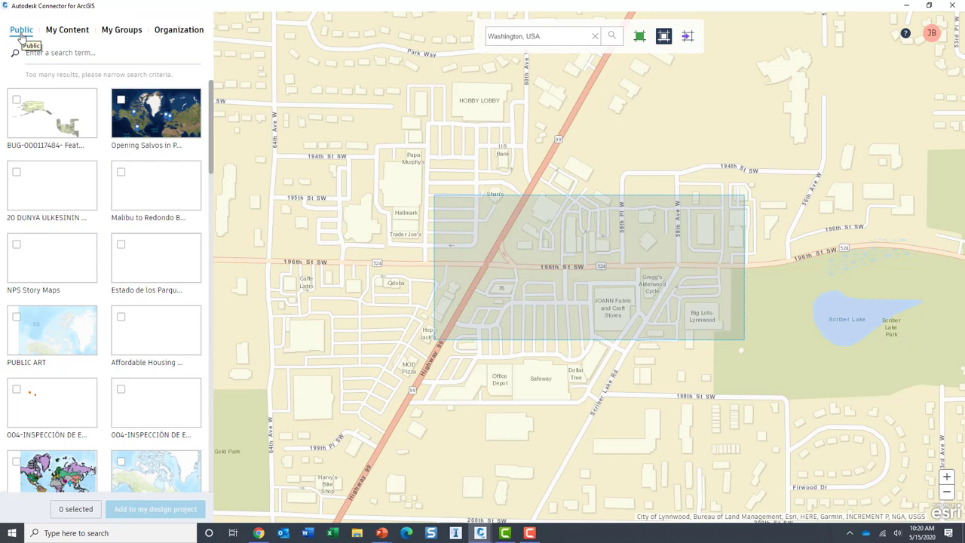
click(63, 31)
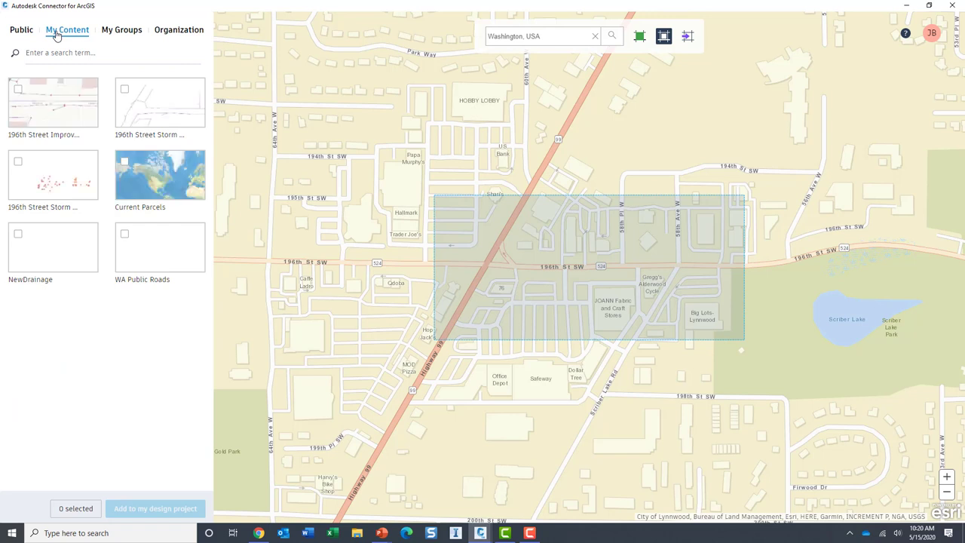
click(55, 108)
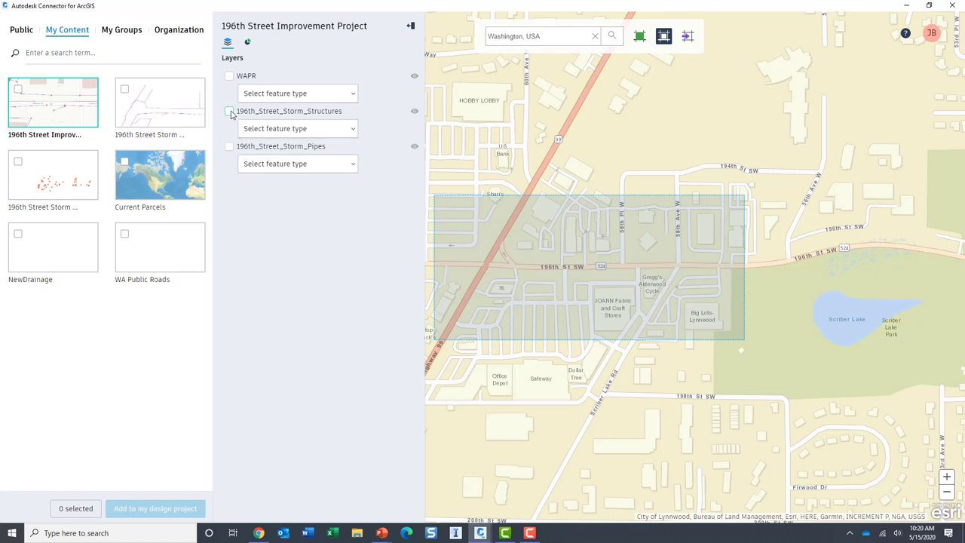
click(229, 111)
click(229, 146)
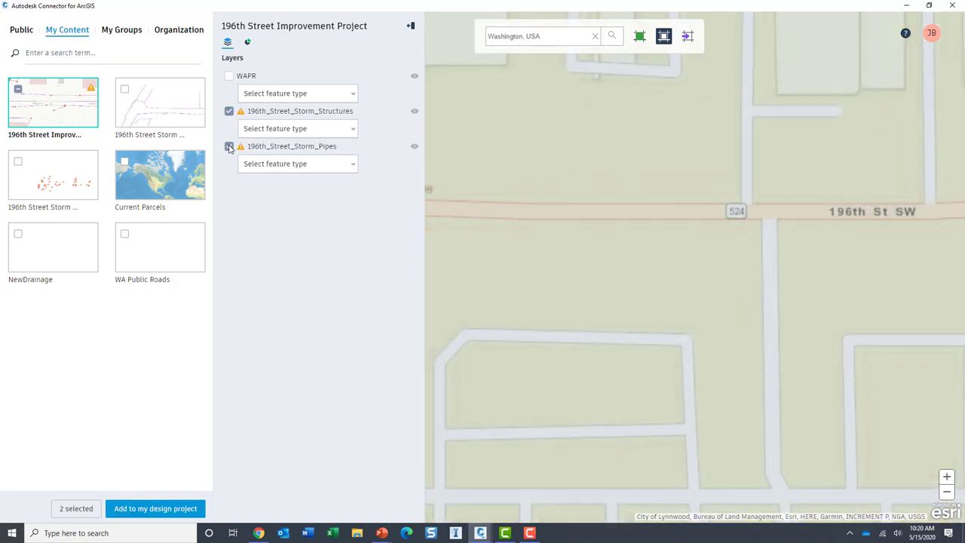
click(353, 130)
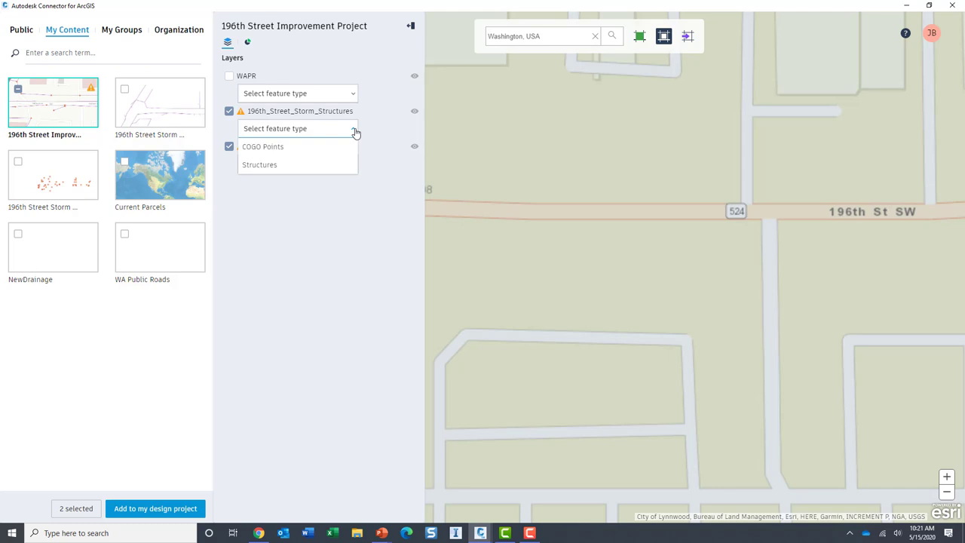
Add the storm structures layer as Structures and the storm pipes layer as Gravity Pipes to the design project
click(331, 167)
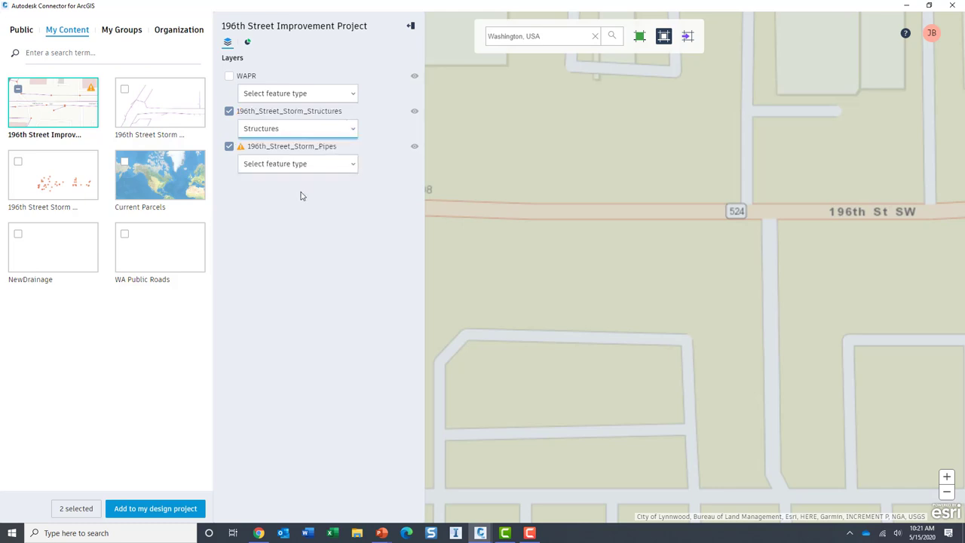
click(353, 167)
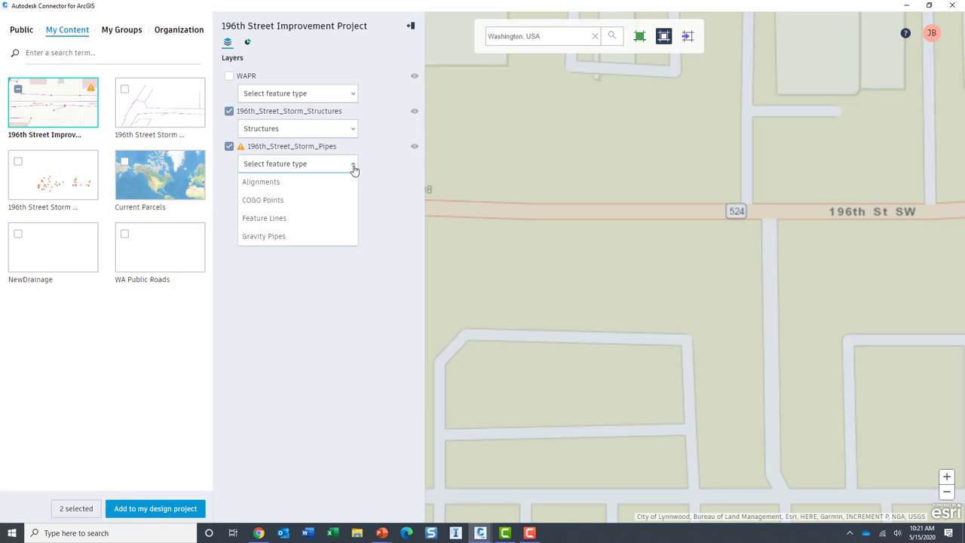
click(341, 239)
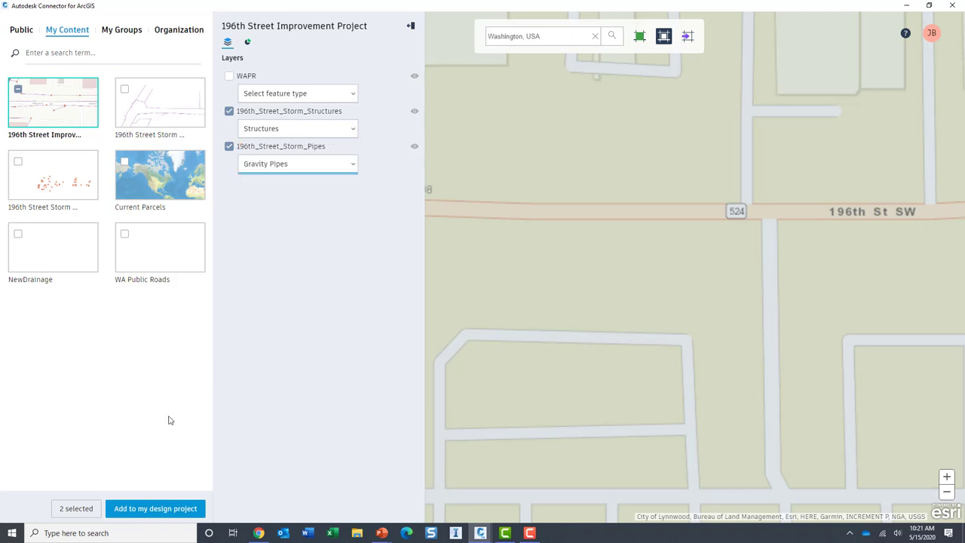
click(155, 508)
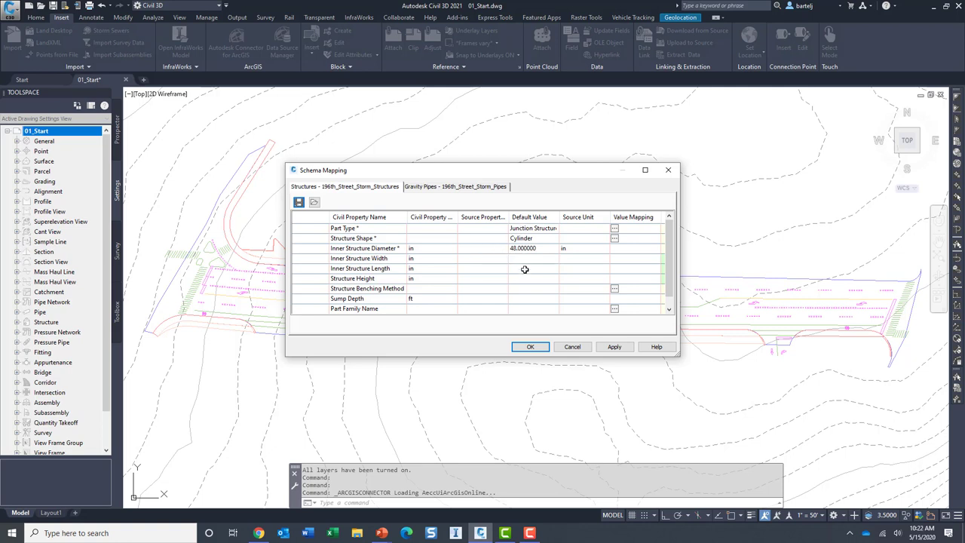
Map Inner Structure Diameter to source property MH_dia in feet
click(479, 249)
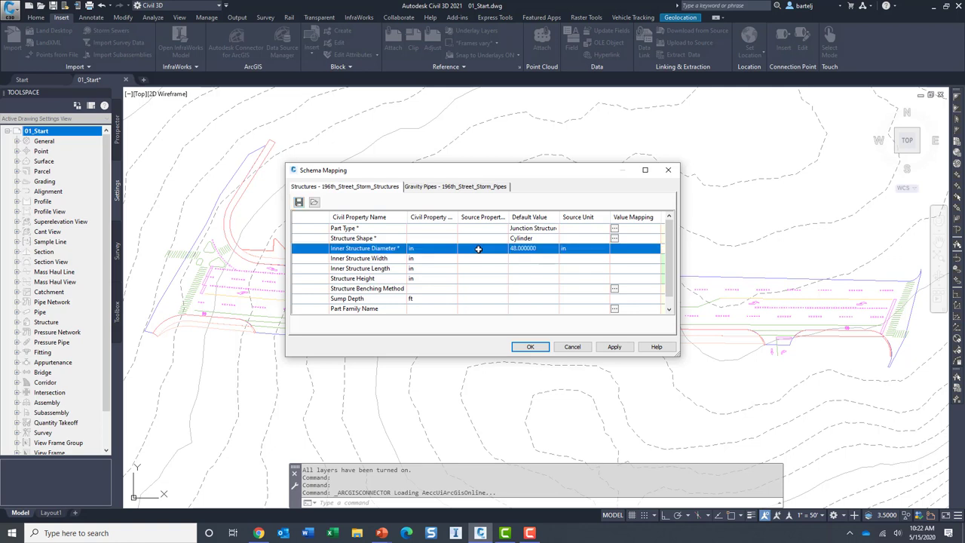
click(479, 249)
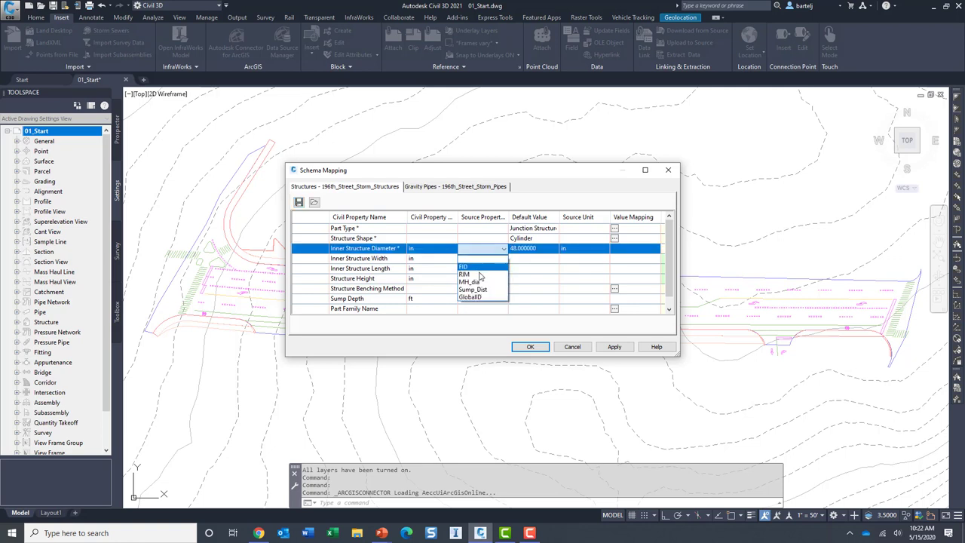
click(472, 281)
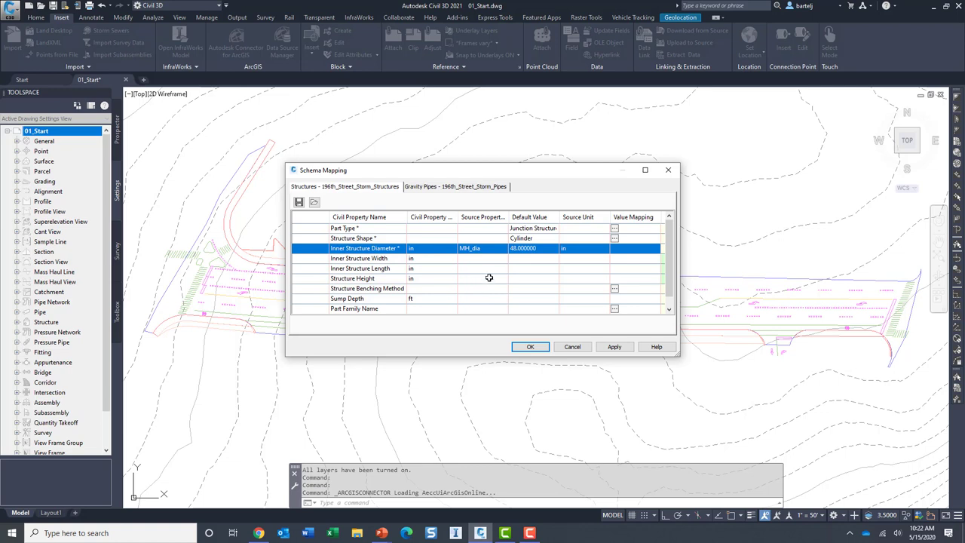
click(575, 249)
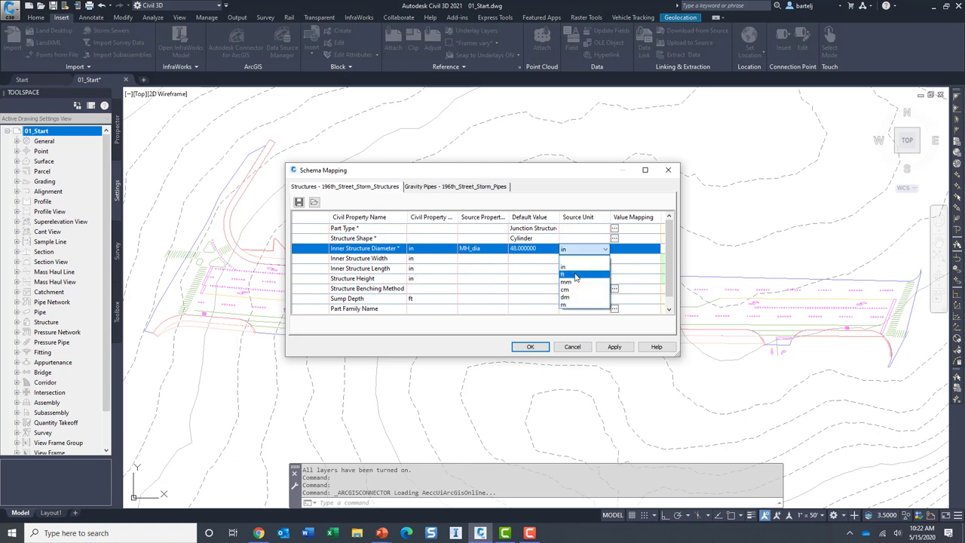
click(575, 275)
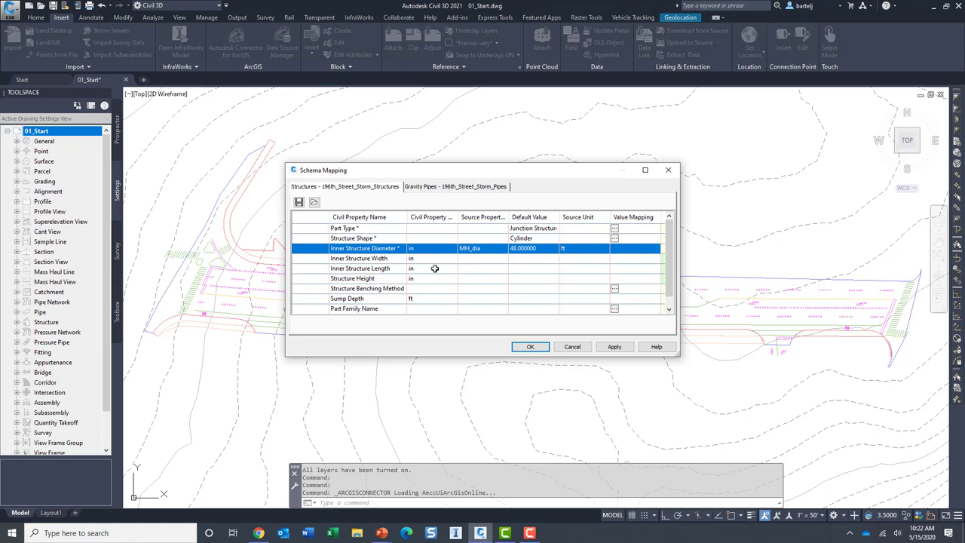
Map Structure Height to source property Sump_Dist in feet
click(479, 280)
click(479, 279)
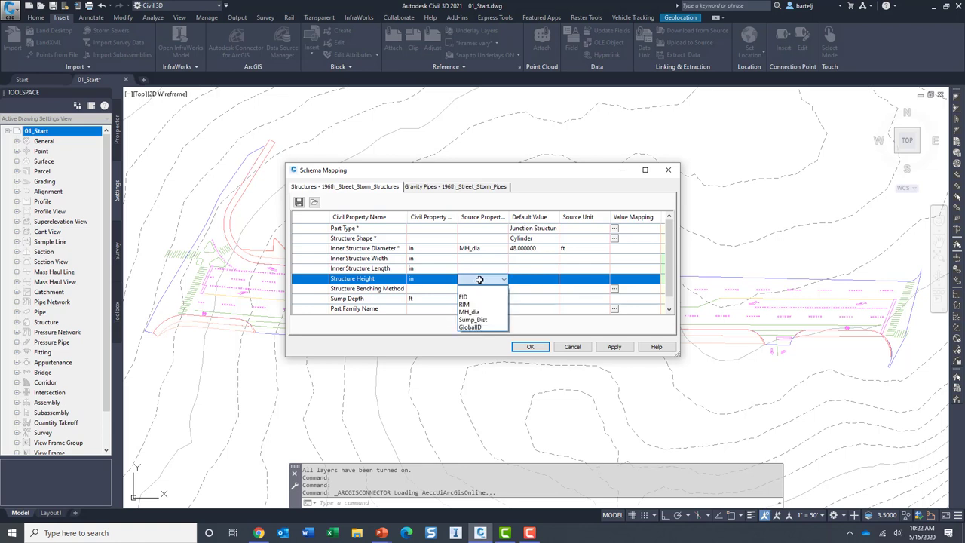
click(488, 325)
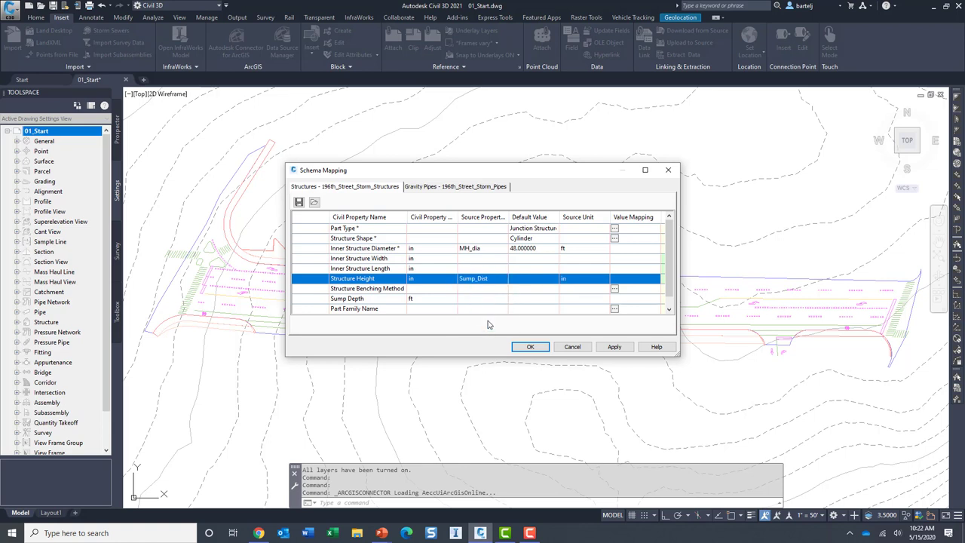
click(573, 278)
click(574, 278)
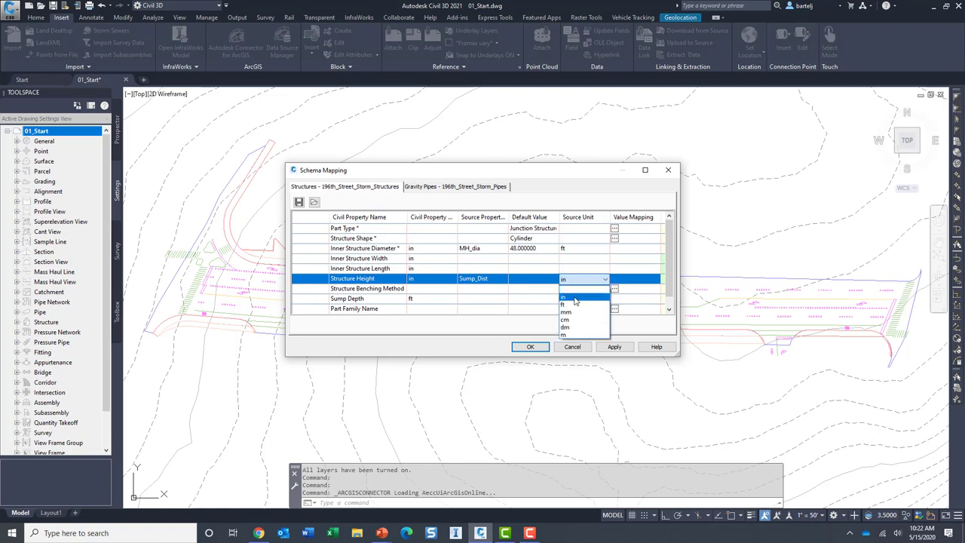
click(575, 305)
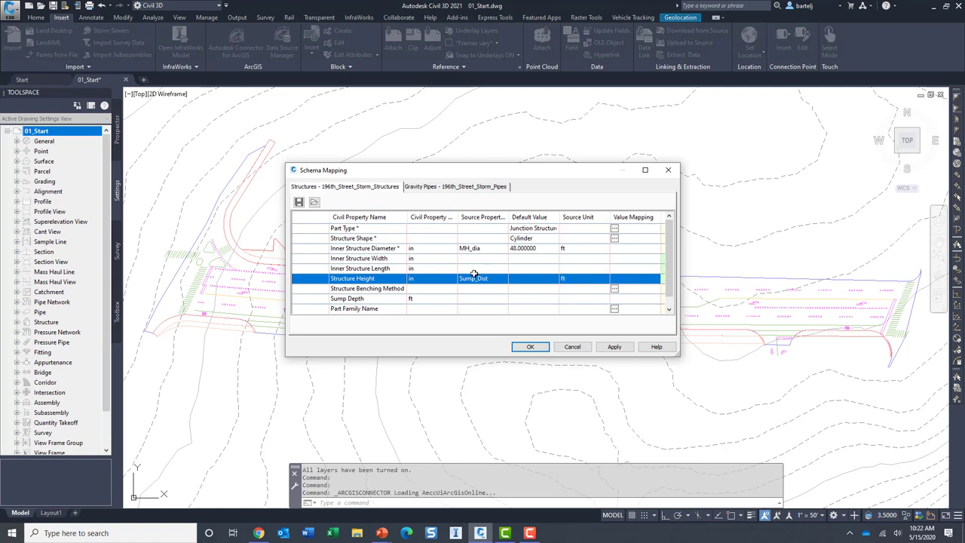
On the Gravity Pipes tab, map Inner Pipe Diameter to Pipe_Size in feet
click(457, 187)
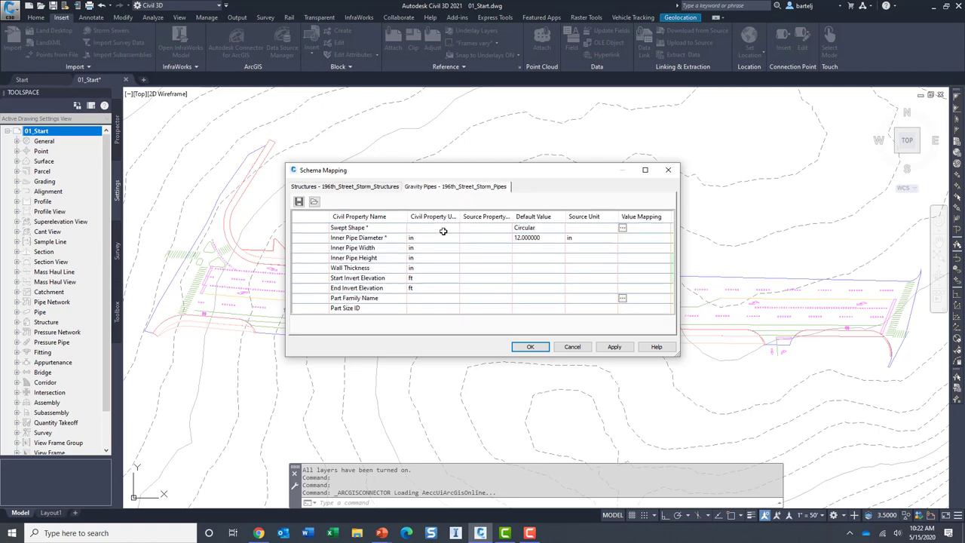
click(491, 238)
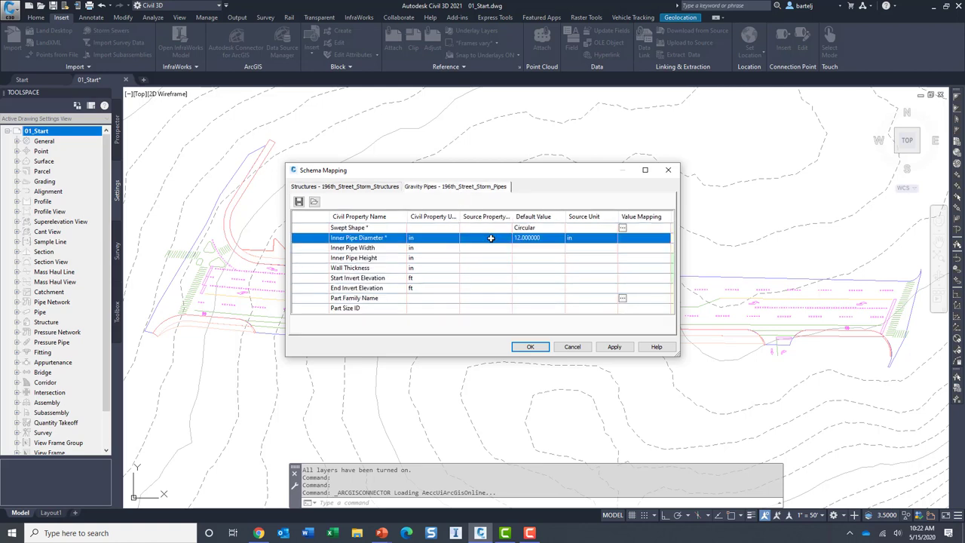
click(491, 238)
click(496, 298)
click(572, 238)
click(573, 264)
Map Start Invert Elevation to INV_UP and End Invert Elevation to INV_DOWN, then confirm the import
click(476, 278)
click(485, 278)
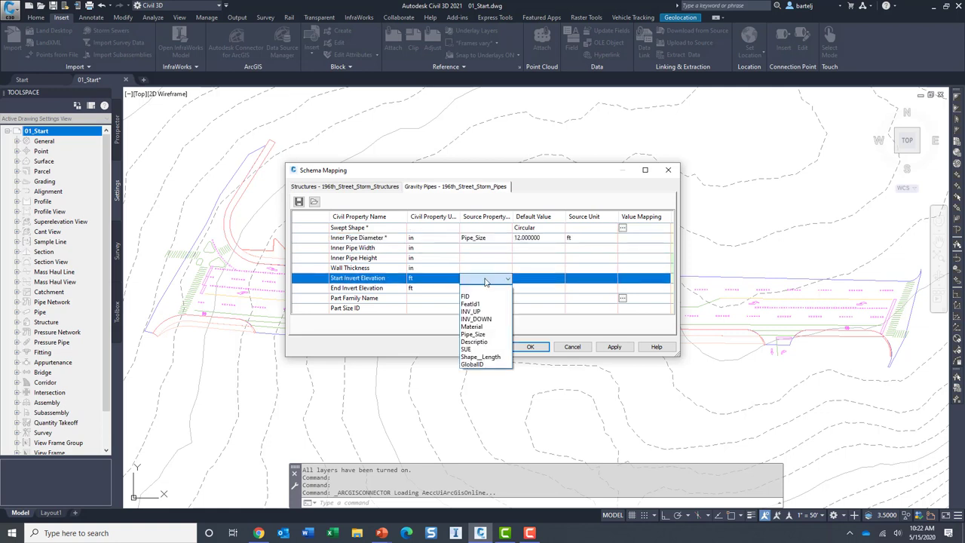
click(495, 312)
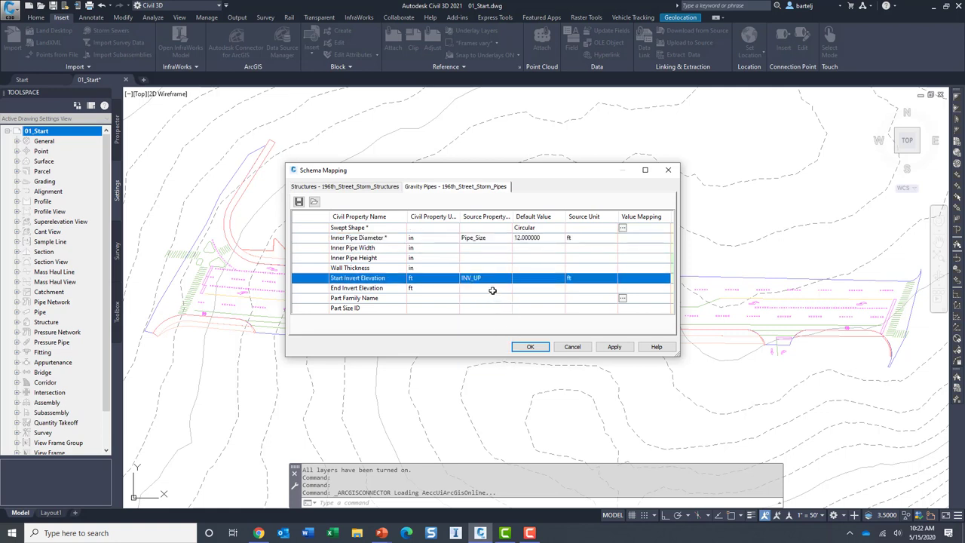
click(493, 291)
click(492, 291)
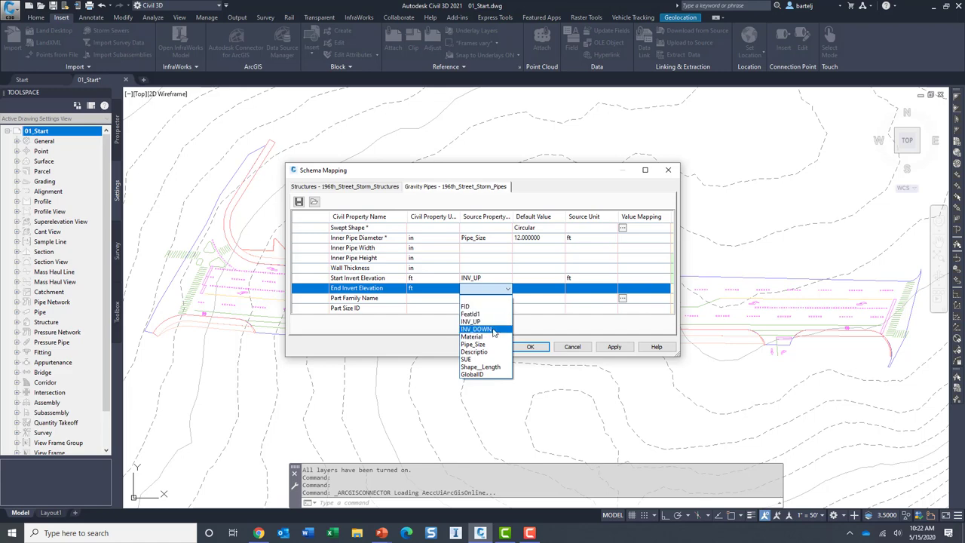
click(494, 330)
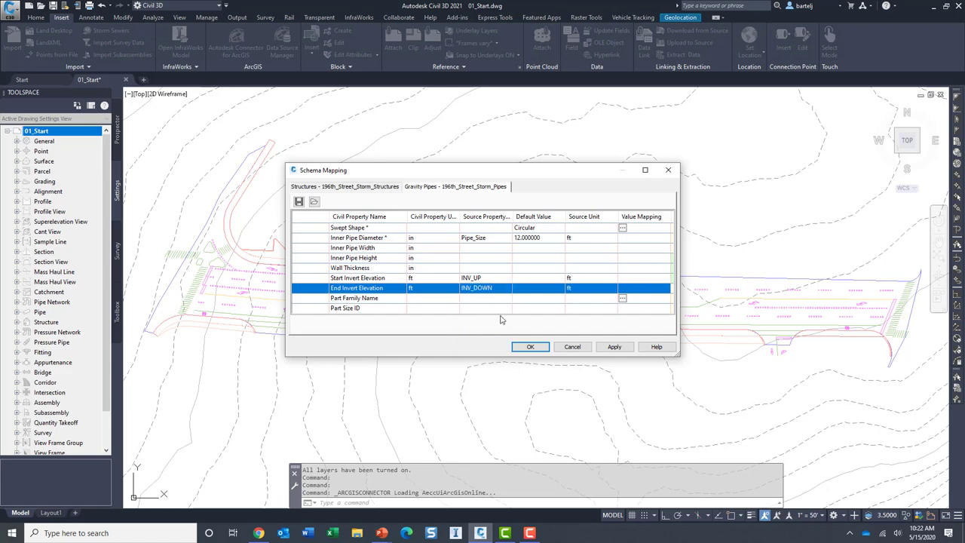
click(529, 347)
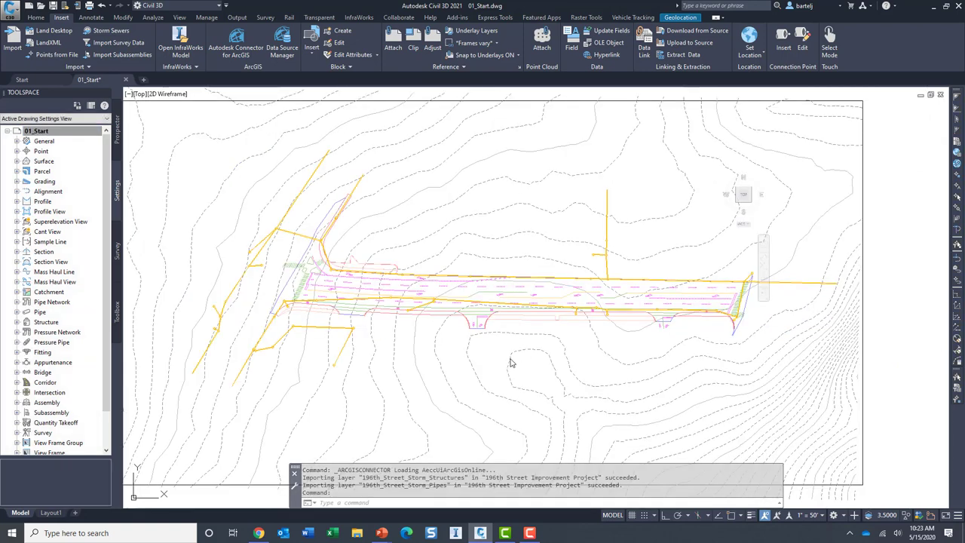
Zoom into the imported storm network and select the short diagonal storm pipe
scroll(404, 301, up, 5)
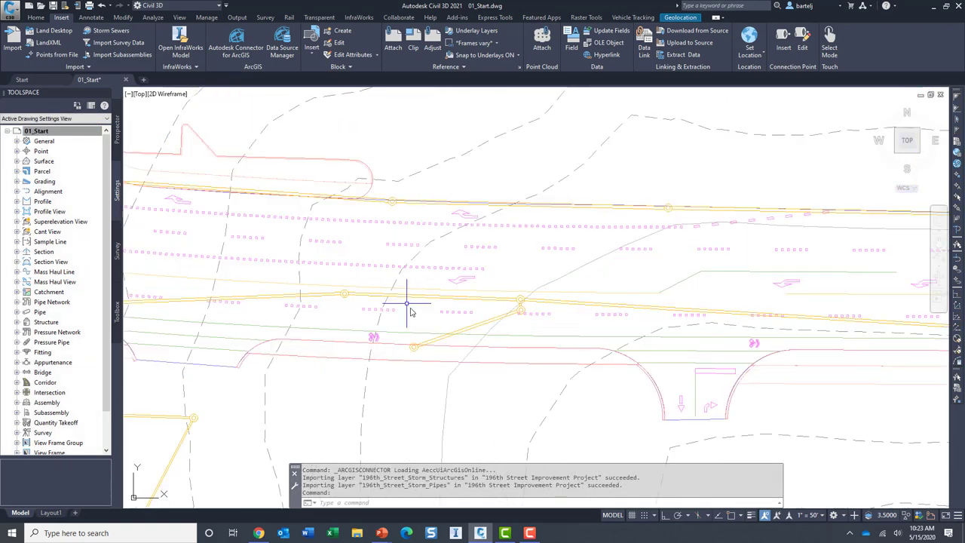
scroll(419, 318, up, 2)
middle_drag(453, 326, 474, 267)
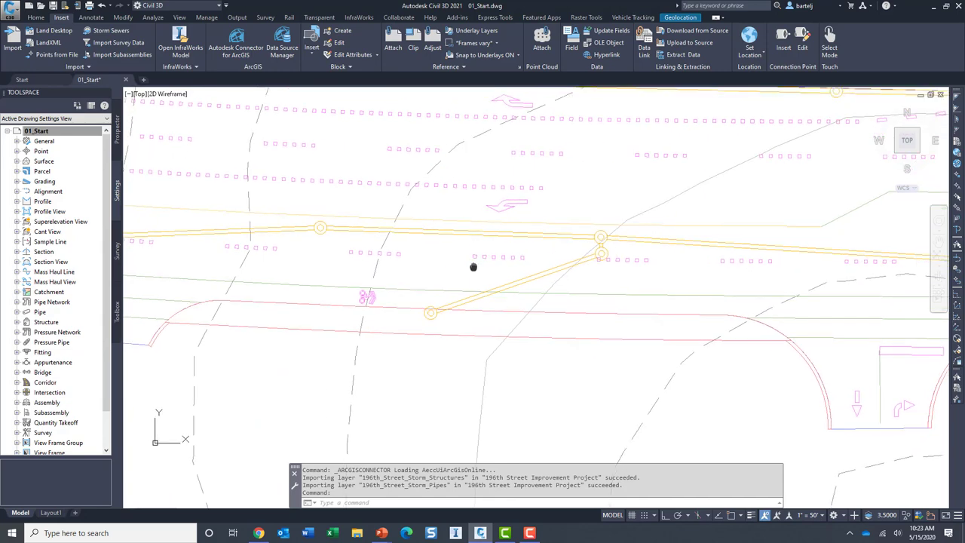
click(515, 283)
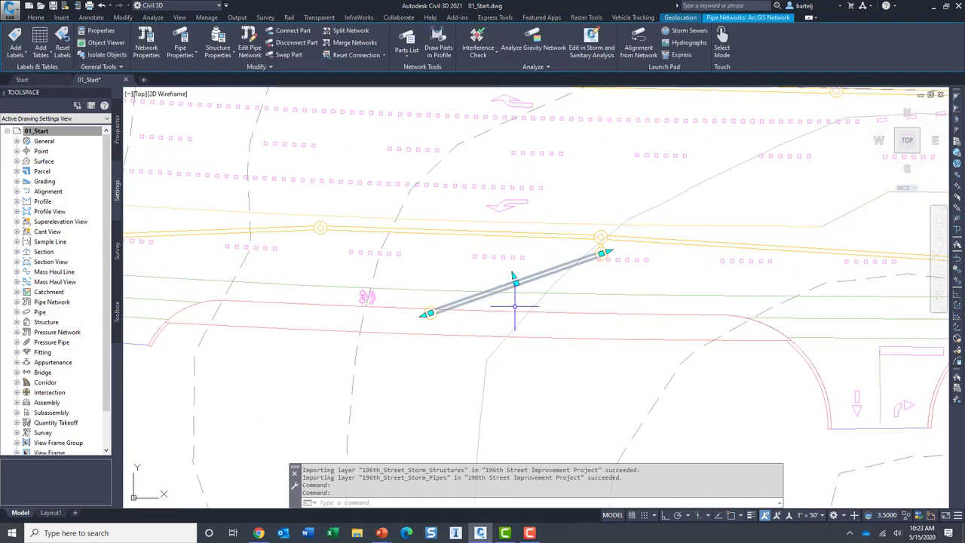
Review the selected storm pipe's properties, then close them
right_click(516, 305)
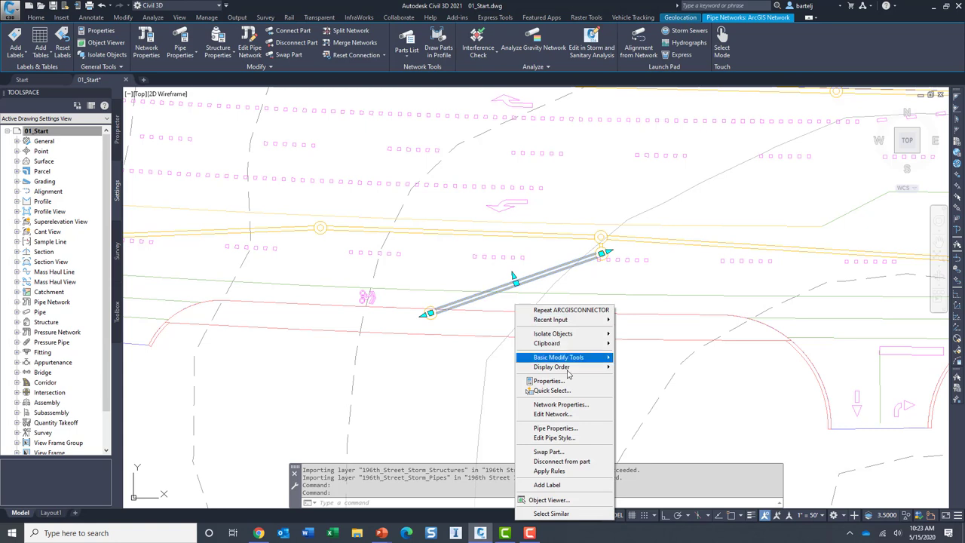
click(577, 431)
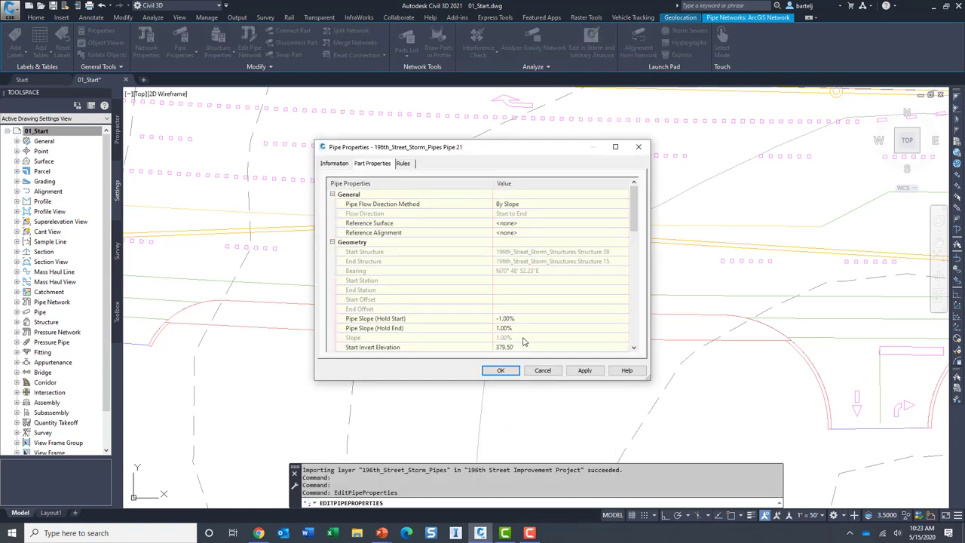
drag(628, 227, 642, 243)
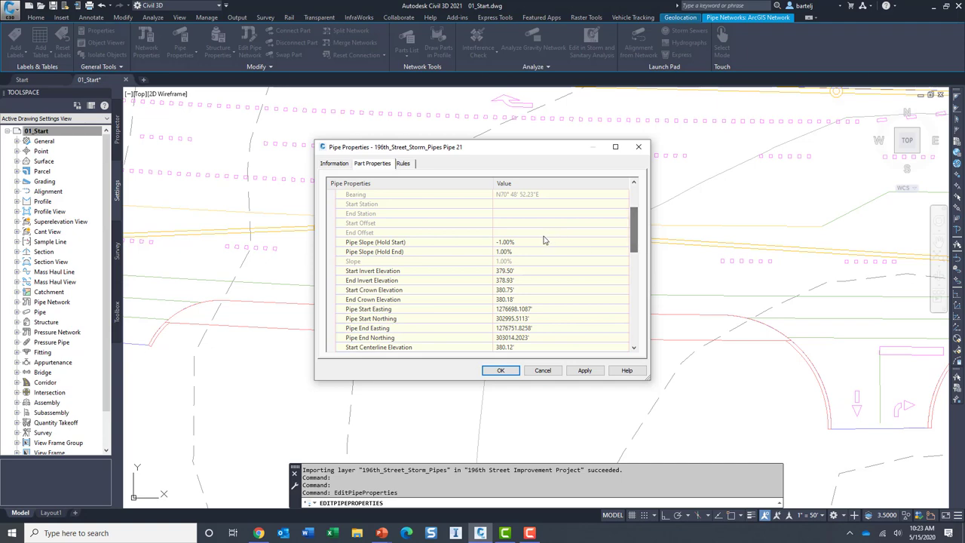
click(500, 371)
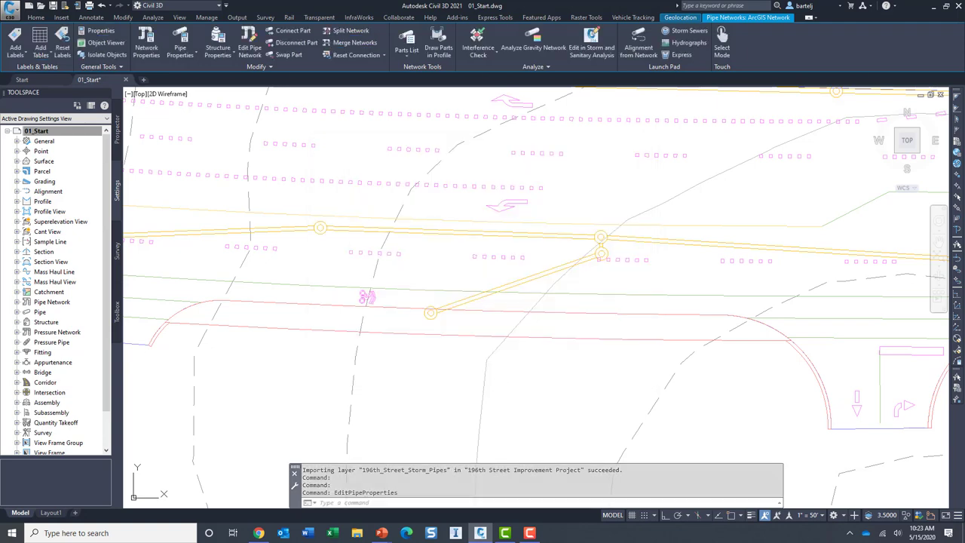
Review the Part Properties of Structure 39 at the pipe's lower end, then close the dialog
click(431, 315)
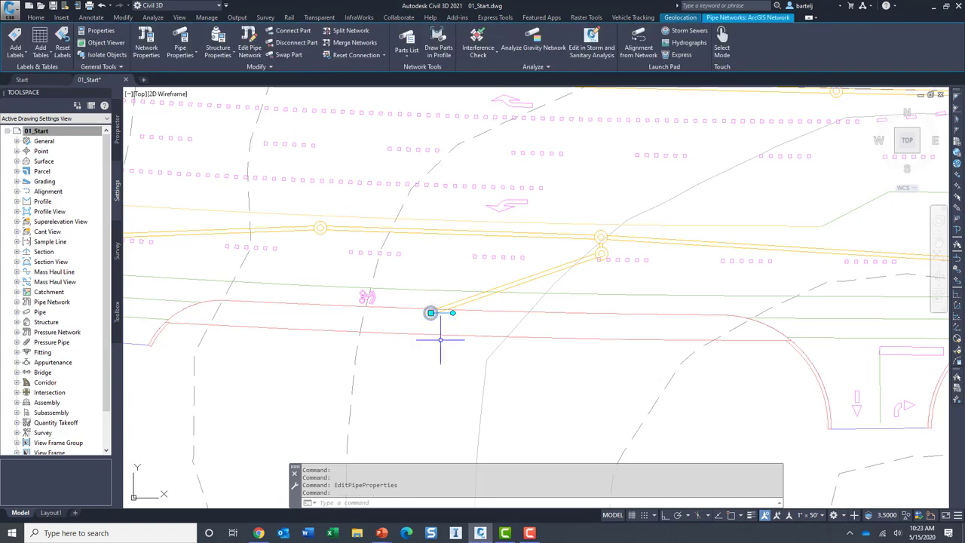
right_click(432, 313)
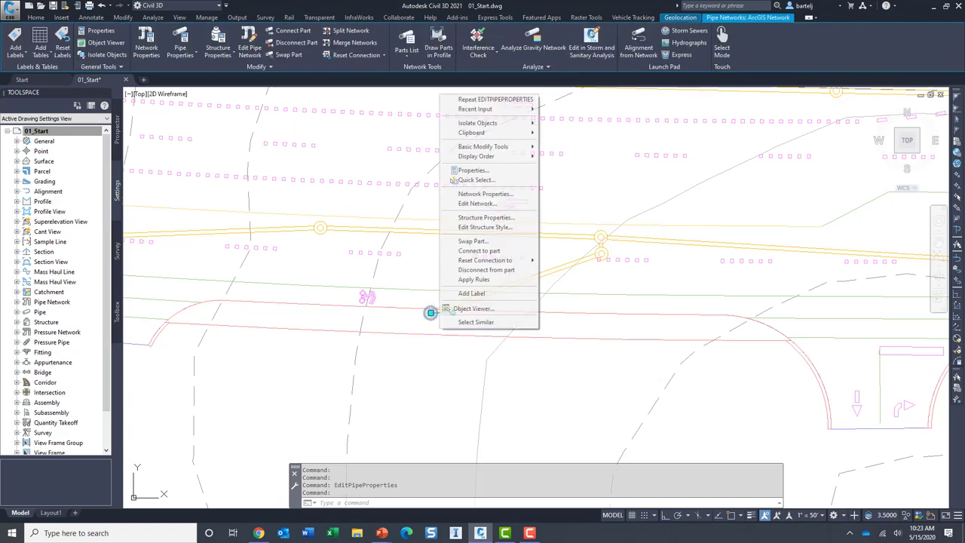
click(486, 218)
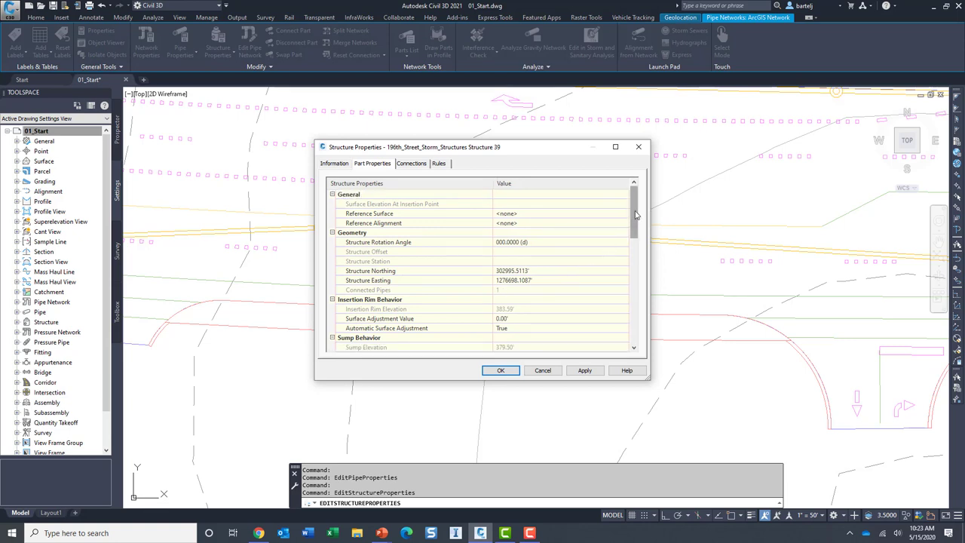
drag(636, 215, 644, 310)
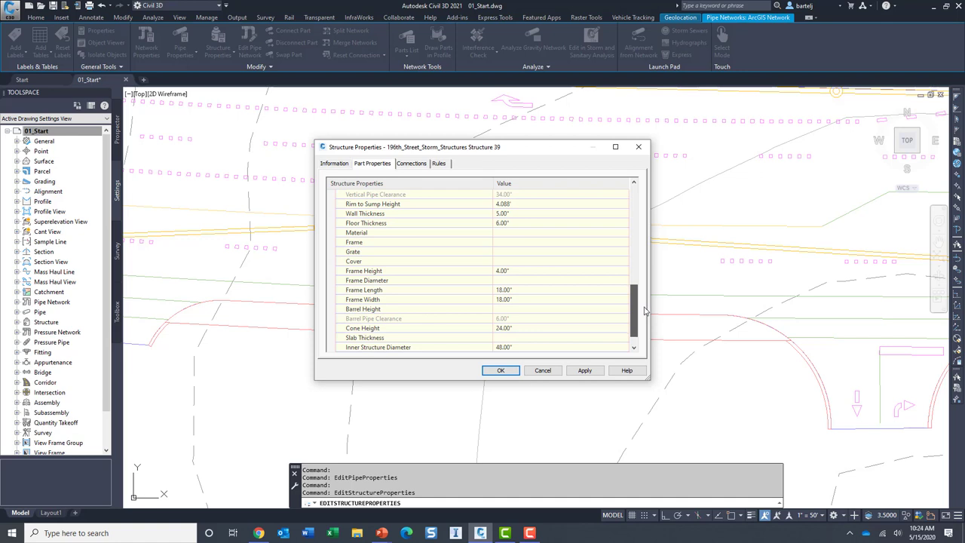
scroll(644, 313, up, 1)
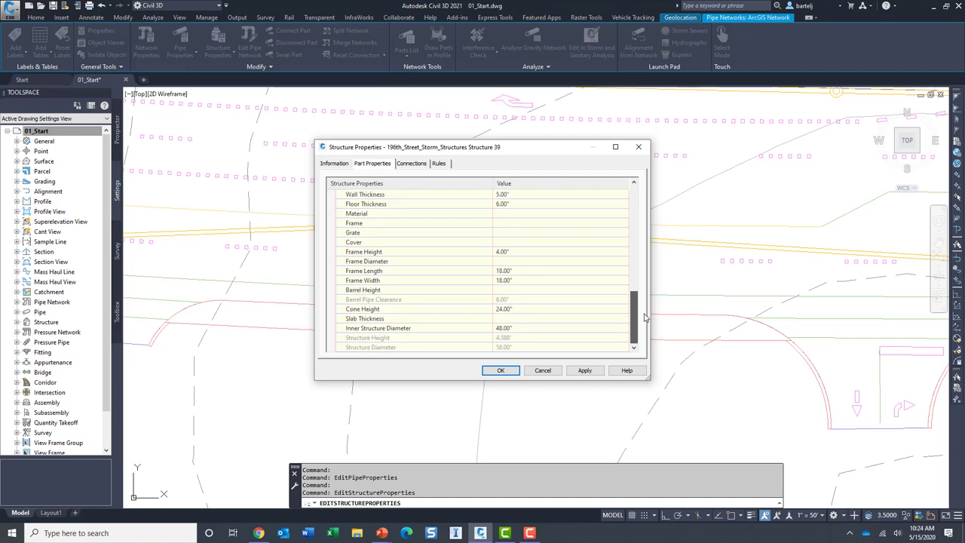
scroll(645, 312, down, 1)
scroll(645, 312, up, 10)
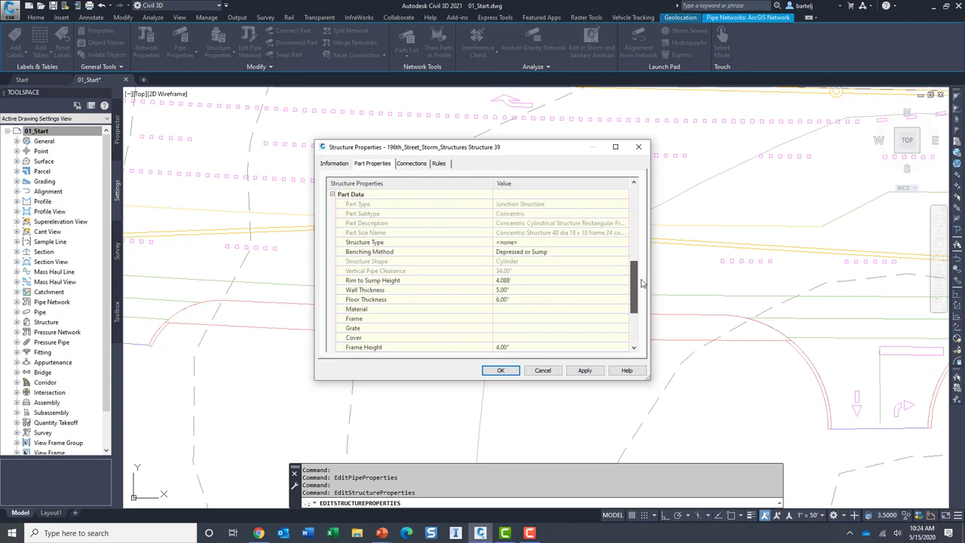
click(501, 371)
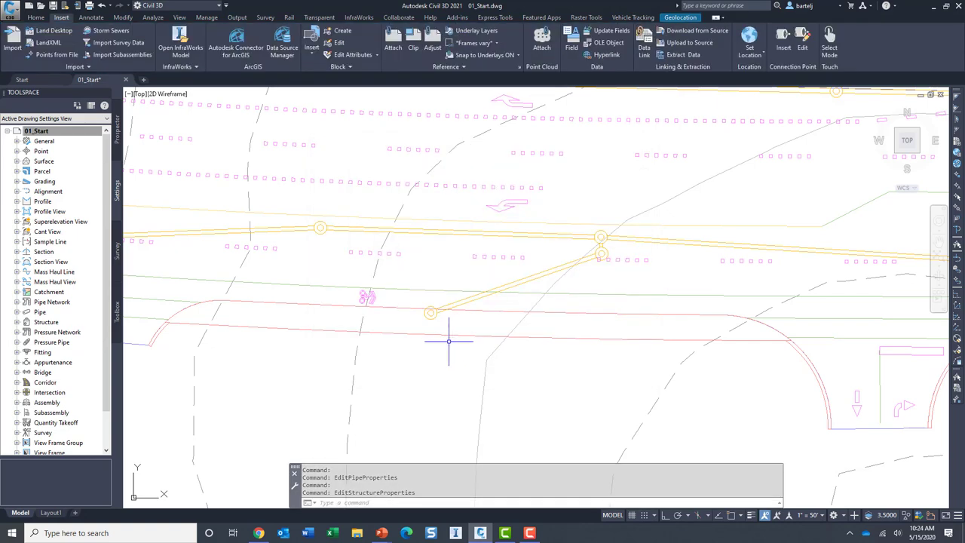
View the storm pipe's imported ArcGIS attributes on the Extended Data tab, then clear the selection
click(524, 278)
right_click(512, 274)
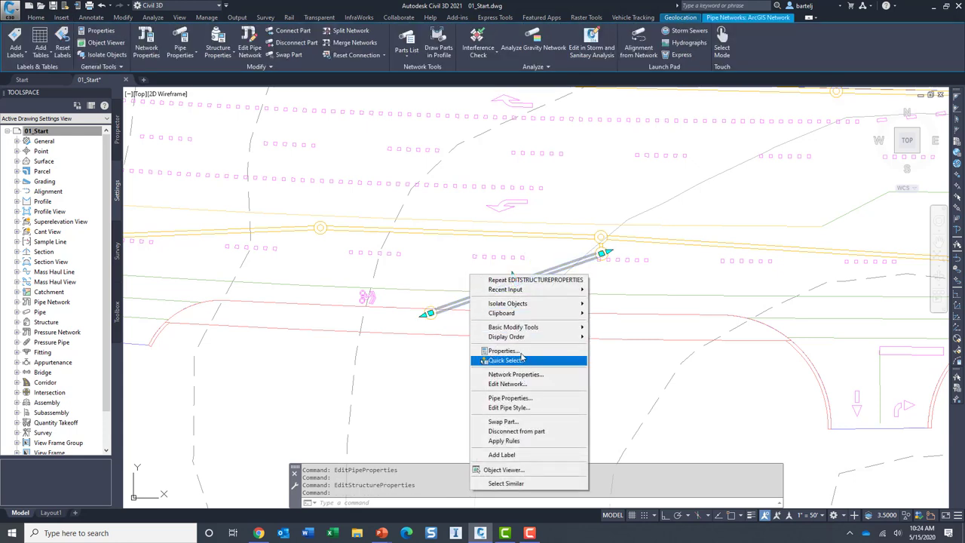
click(518, 351)
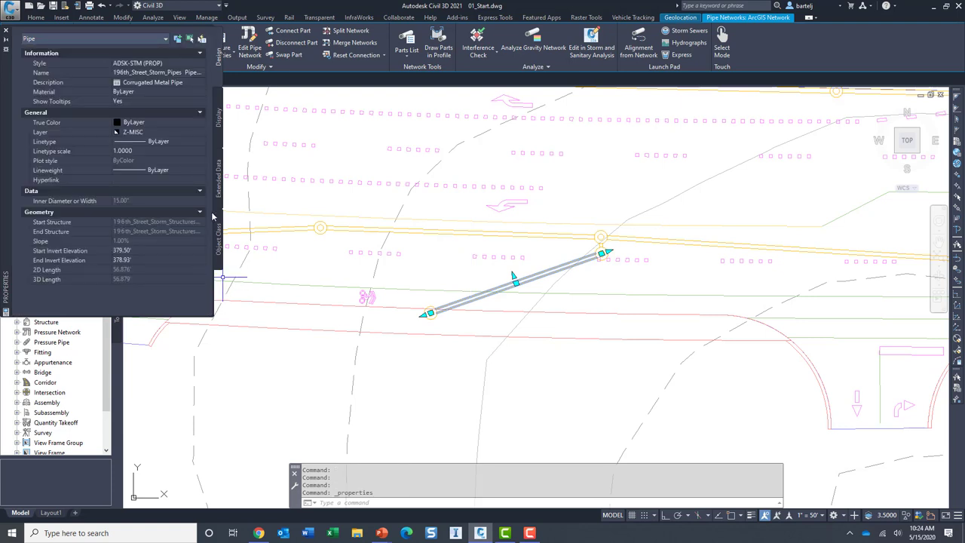
click(219, 185)
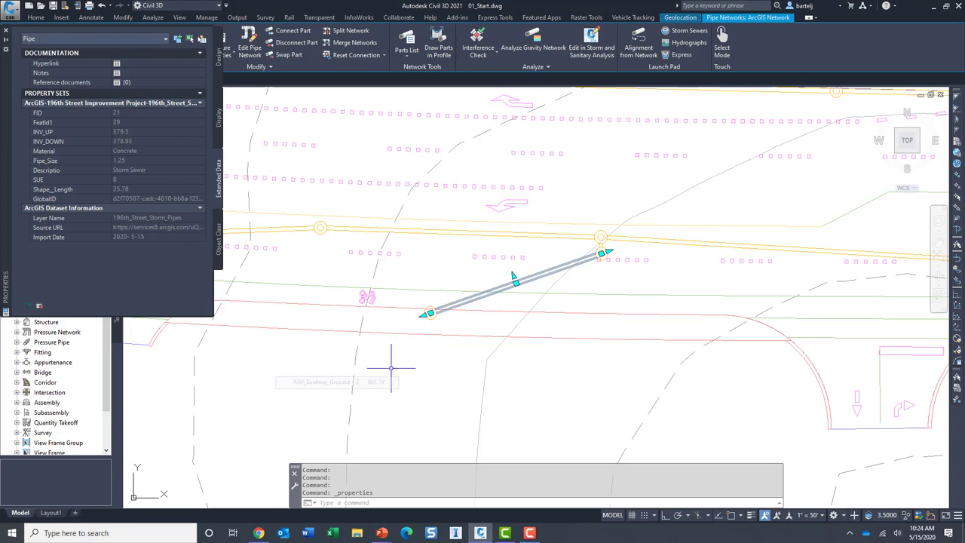
key(Escape)
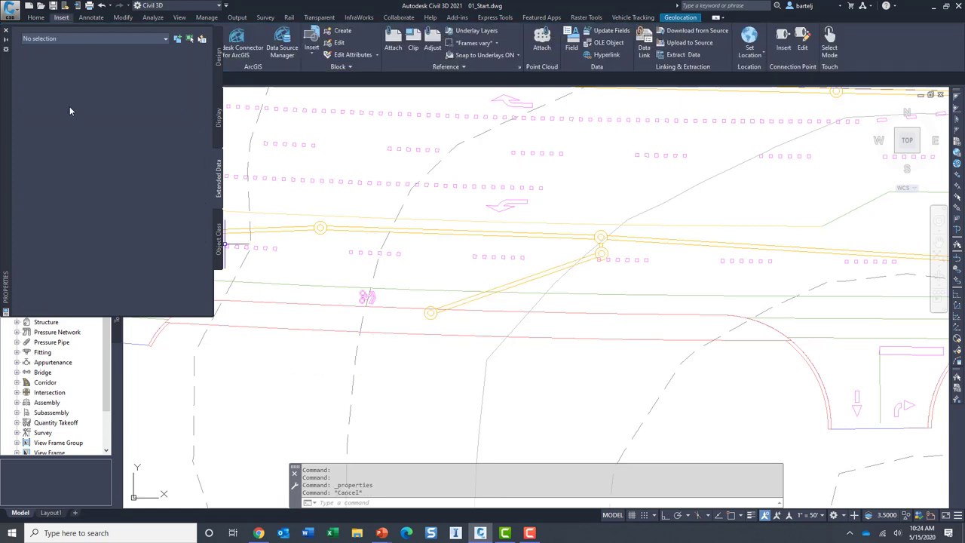
Close the properties palette and zoom out to the whole 196th Street corridor
click(7, 33)
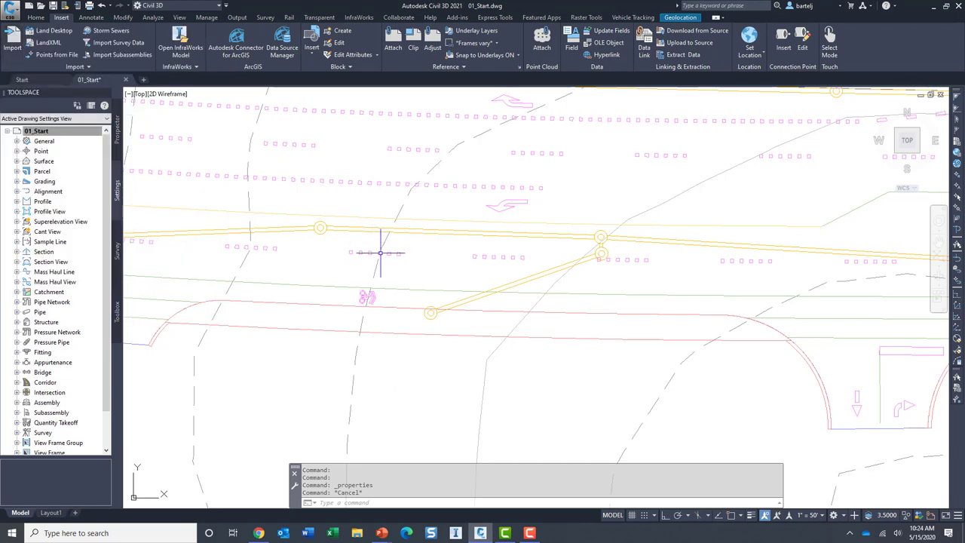
scroll(495, 287, down, 5)
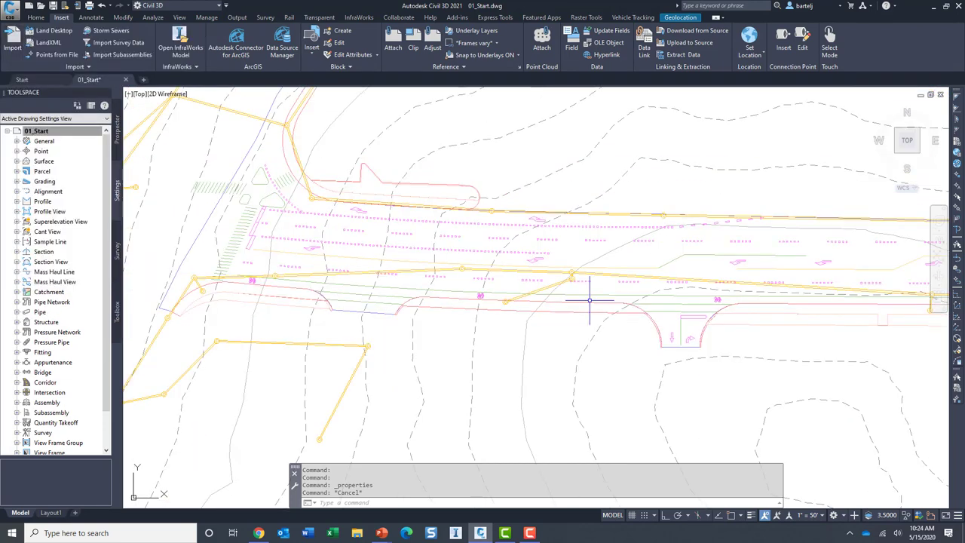
scroll(491, 360, down, 1)
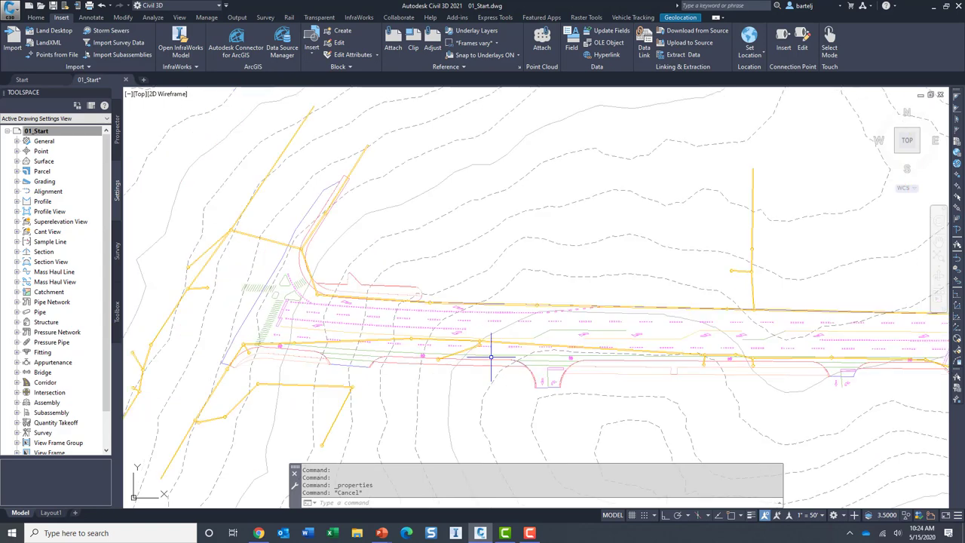
middle_drag(516, 364, 428, 321)
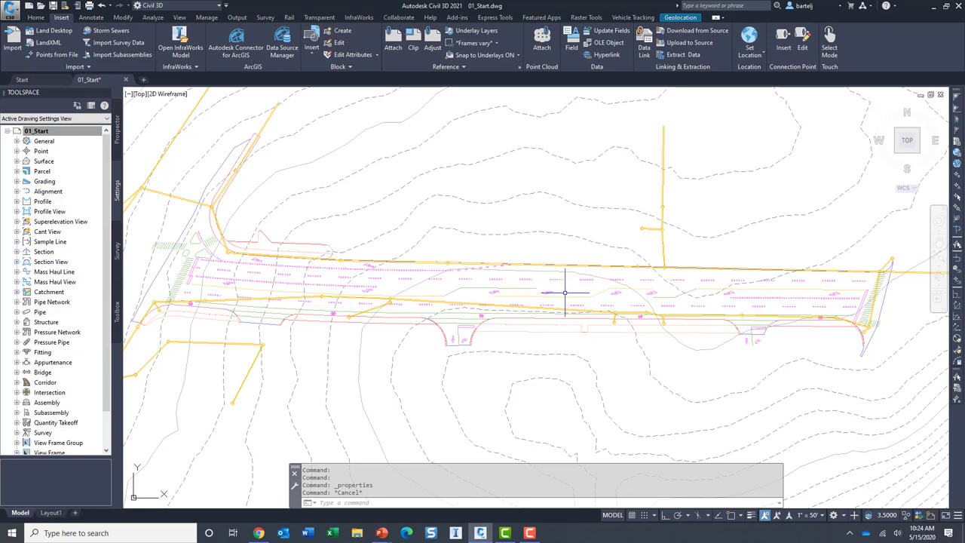
Import the WAPR layer from the 196th Street Improvement Project as Alignments into the design project
click(235, 42)
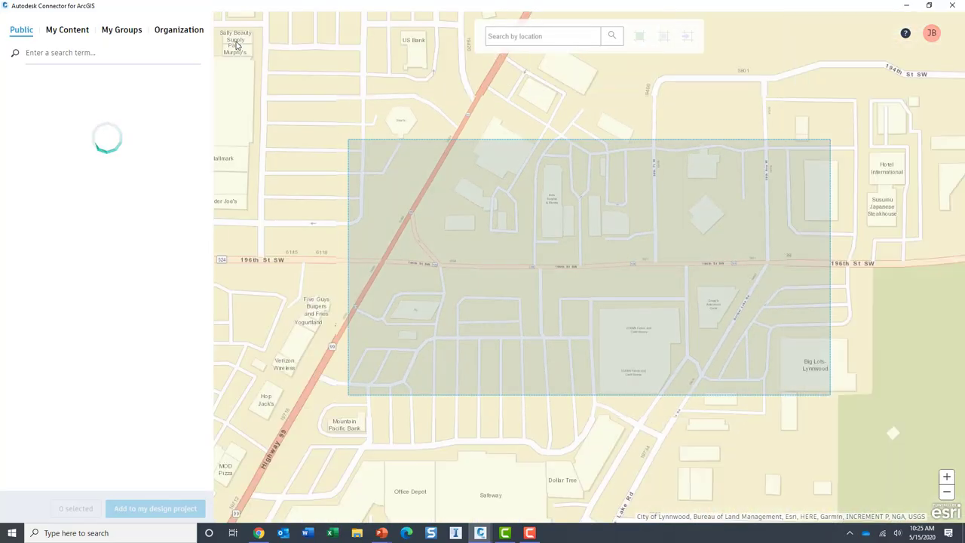
click(72, 34)
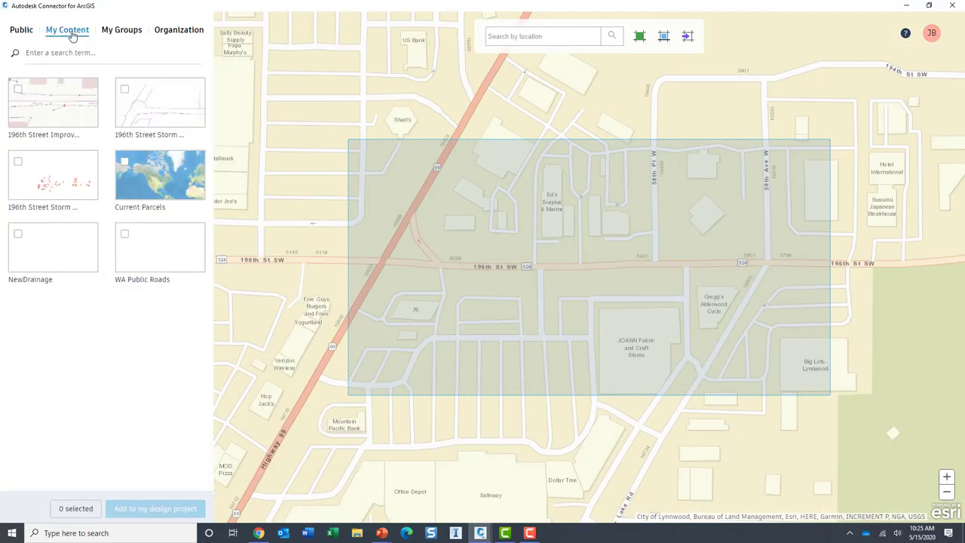
click(58, 101)
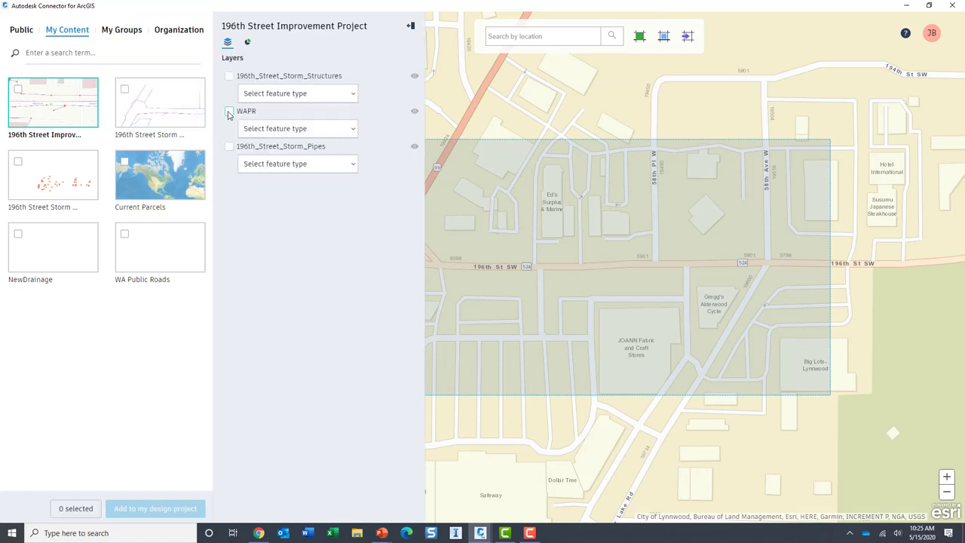
click(229, 112)
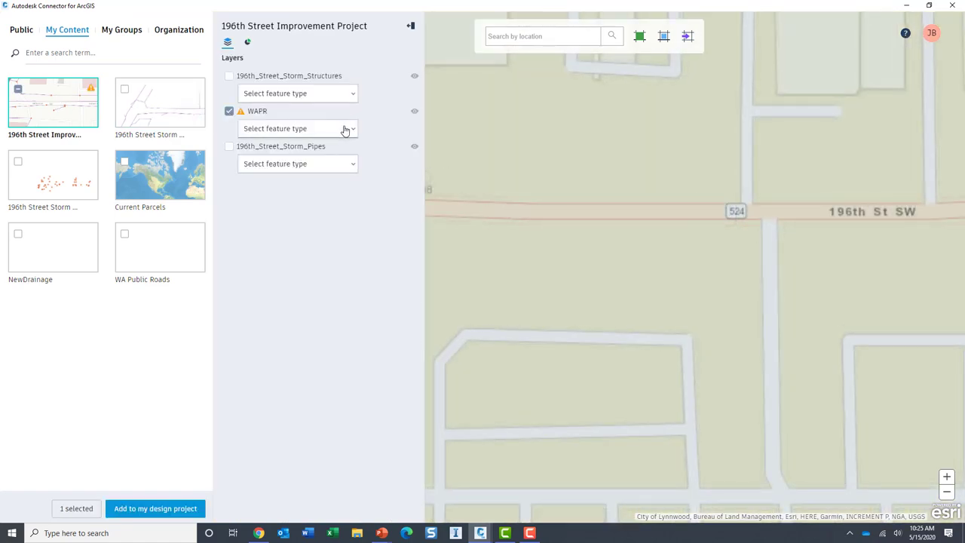
click(353, 130)
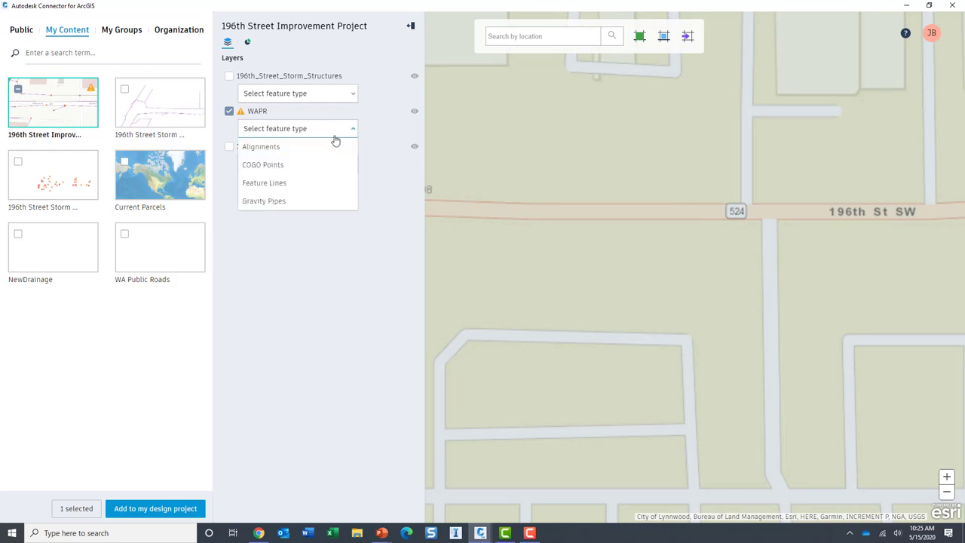
click(312, 148)
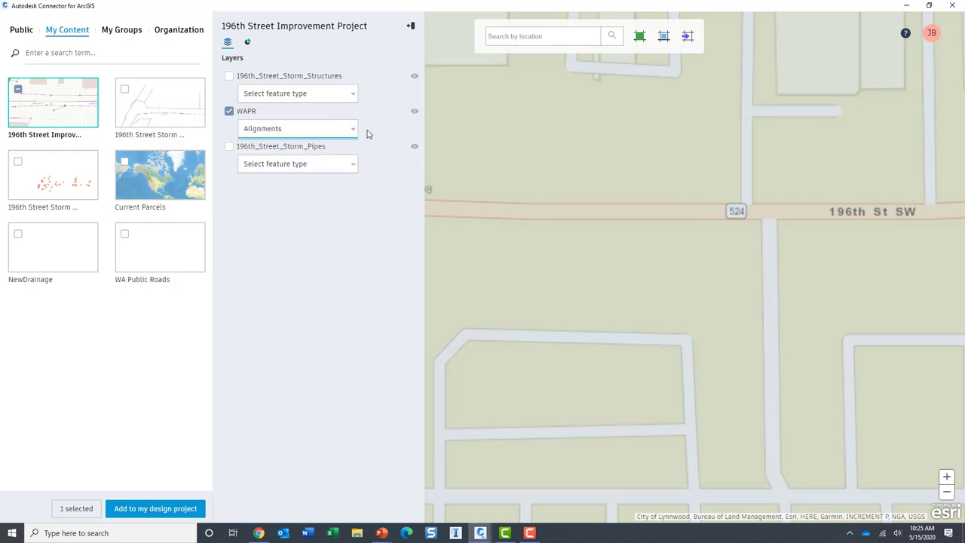
click(415, 113)
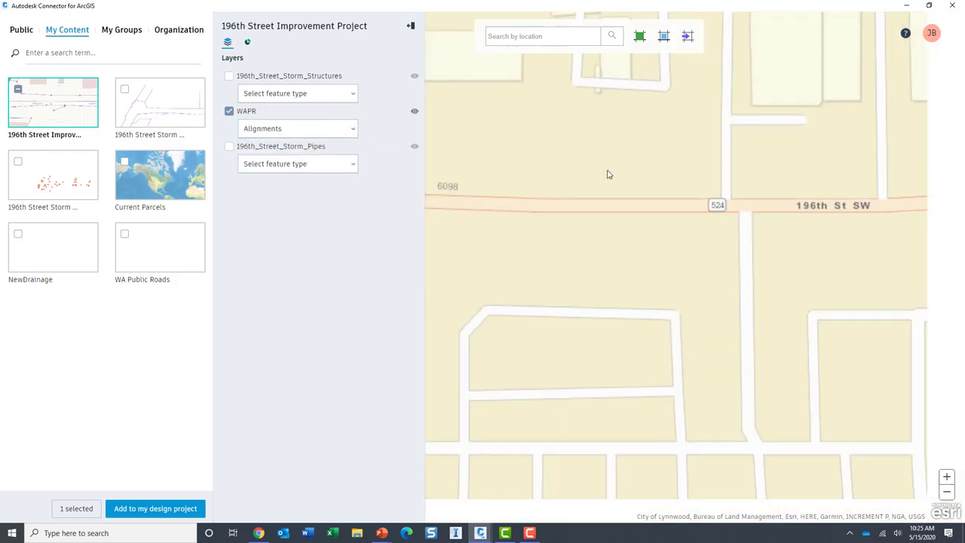
scroll(610, 174, down, 4)
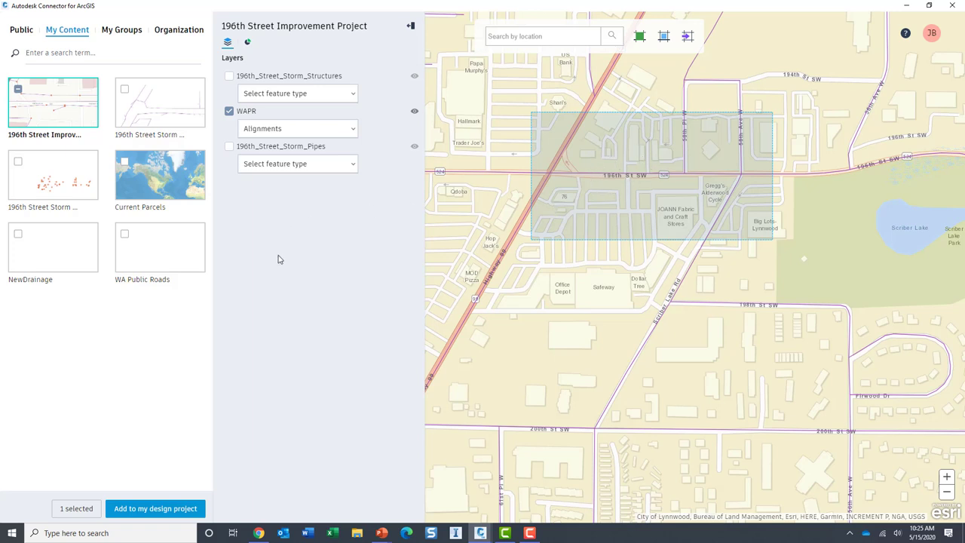
click(159, 509)
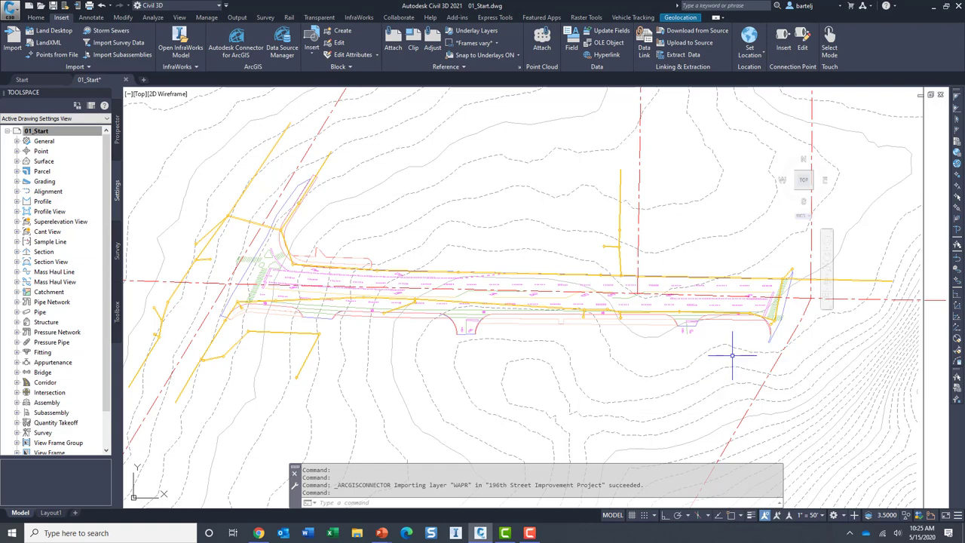
Show lineweights, select the WAPR 4 alignment, and start a Surface Profile
click(751, 515)
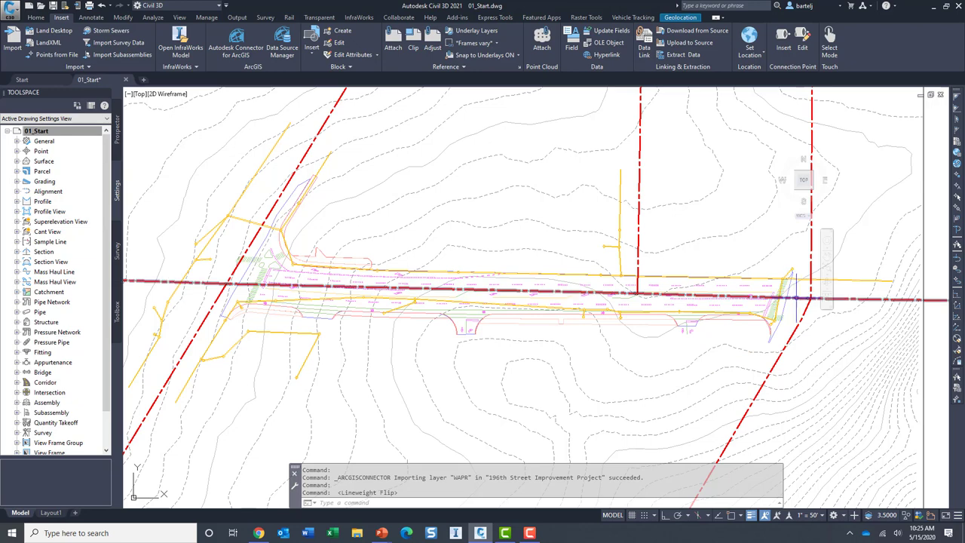
click(792, 297)
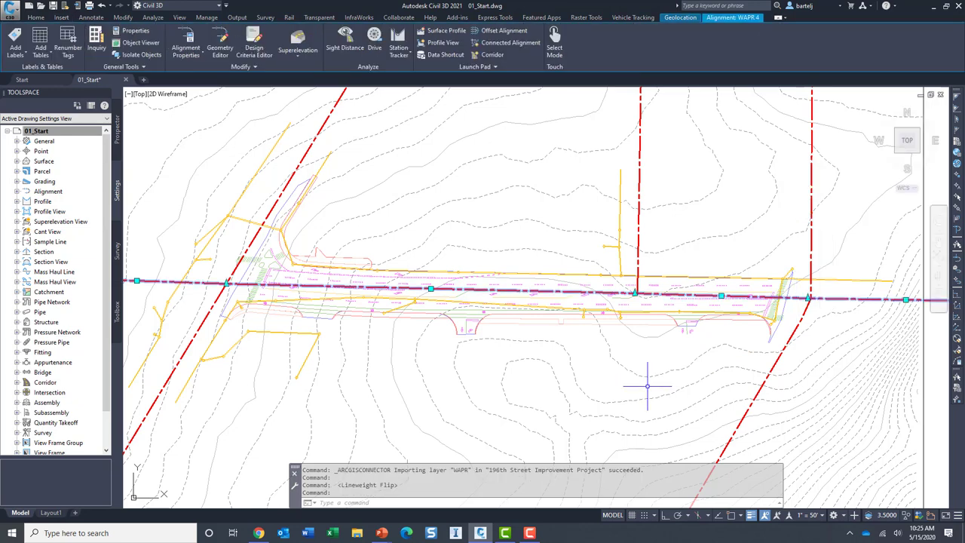
click(448, 31)
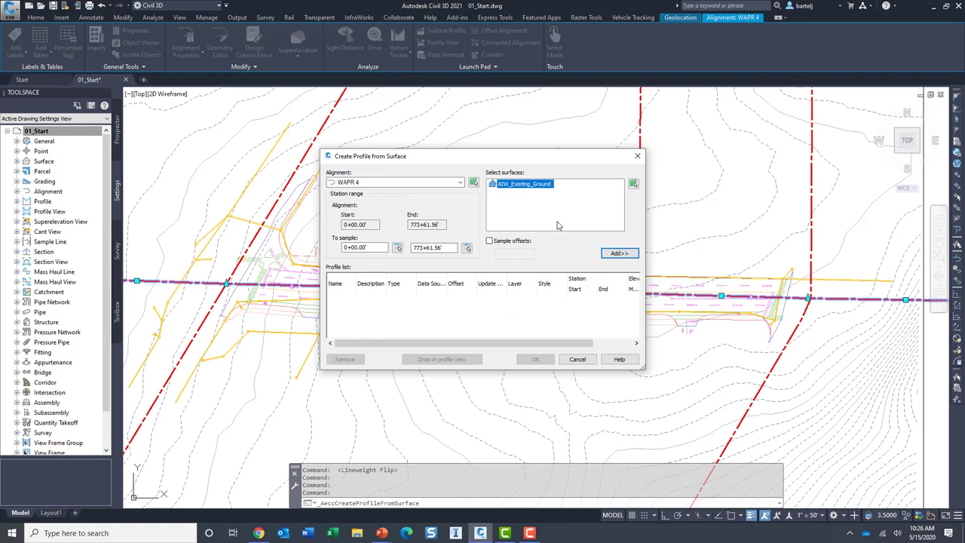
Add the existing-ground profile and choose a user-specified station range for a new profile view
click(617, 253)
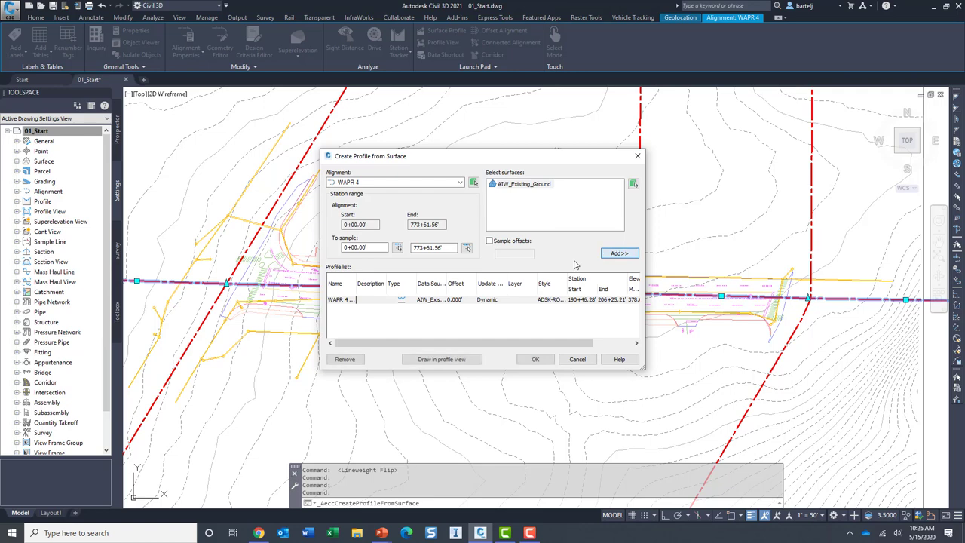
click(442, 360)
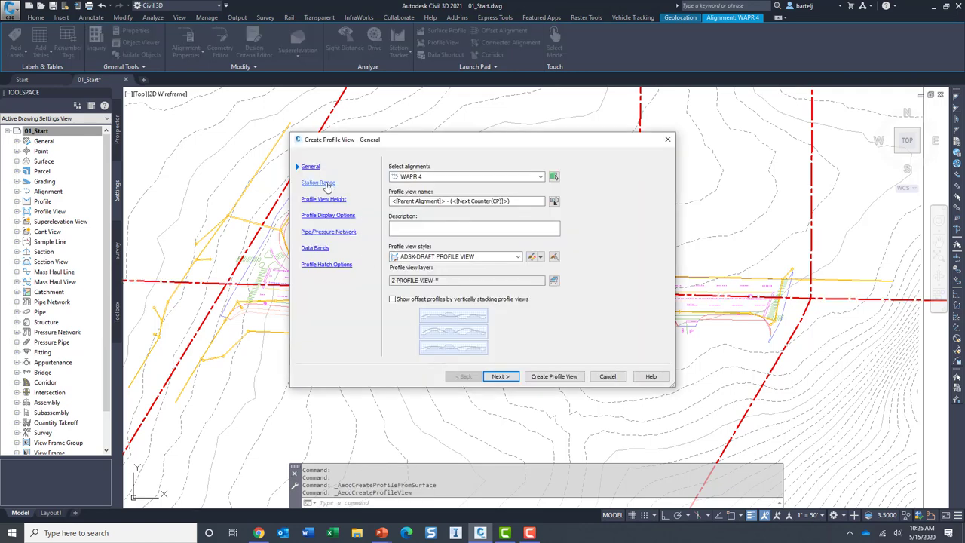
click(327, 185)
click(425, 217)
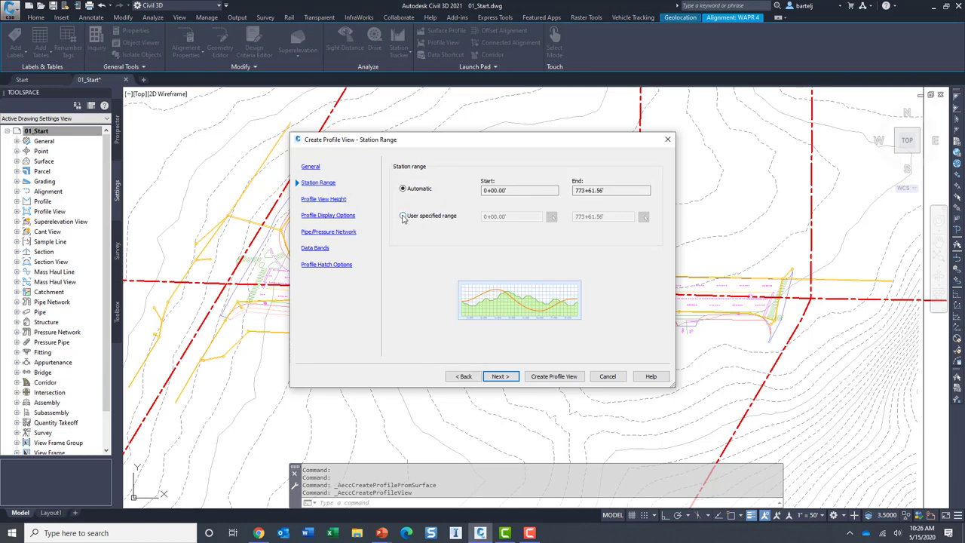
Set the profile view range from 194+17.50' to 204+24.73' and create the profile view
click(551, 217)
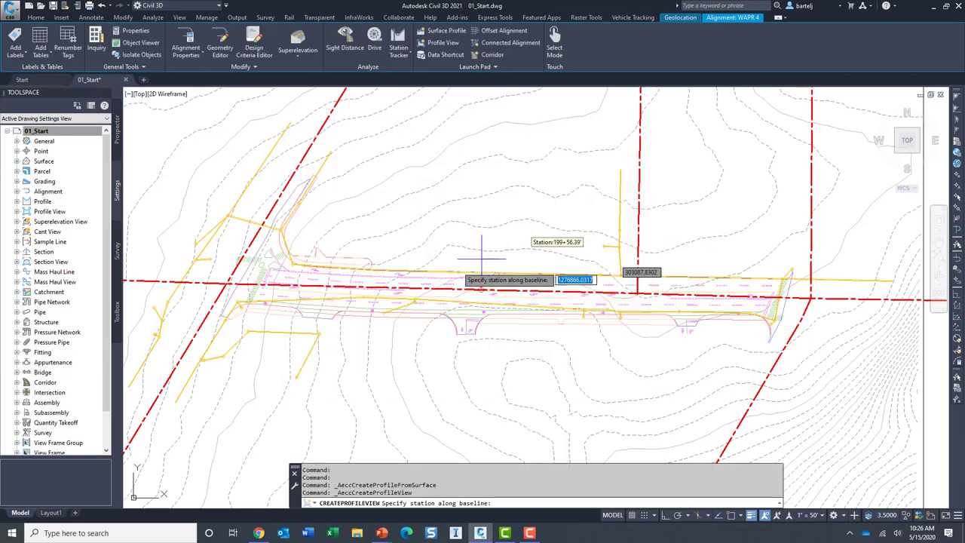
click(215, 283)
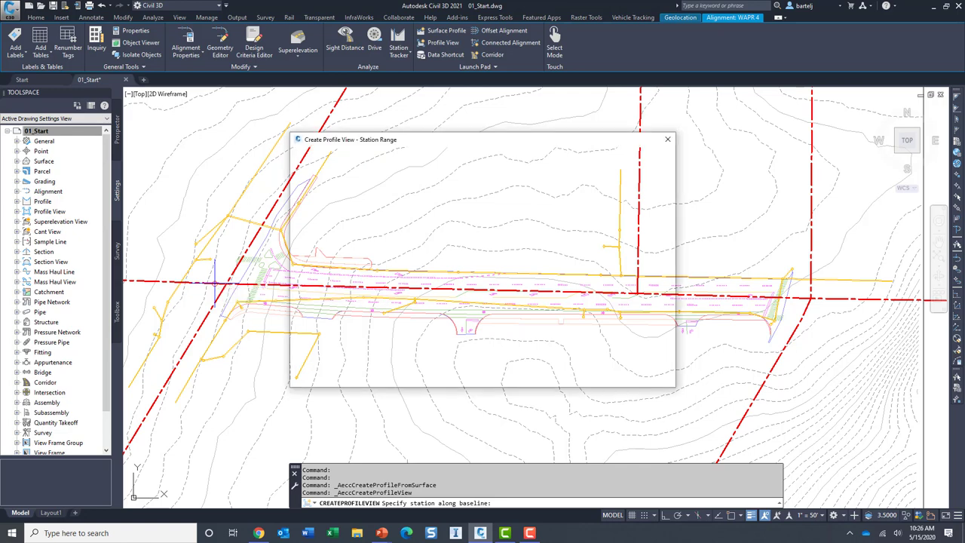
click(644, 217)
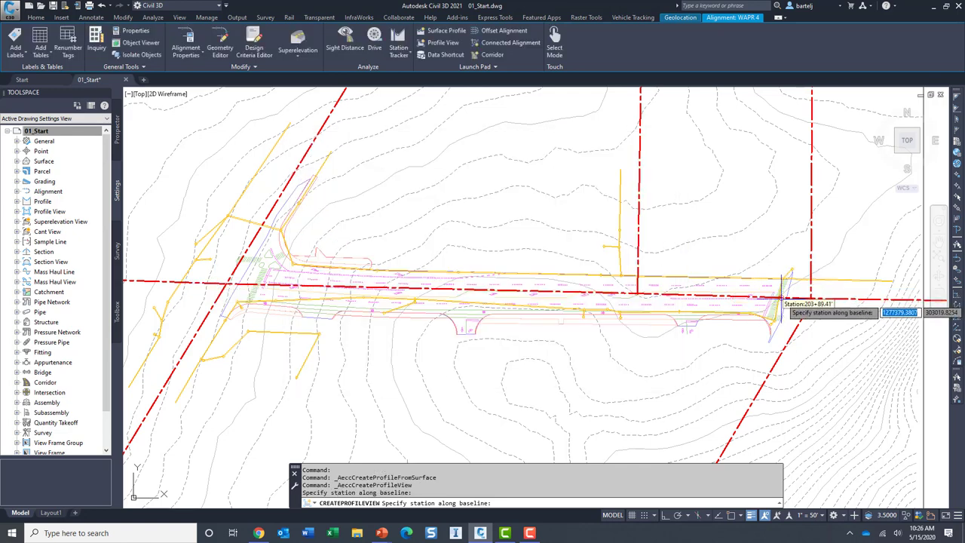
click(801, 300)
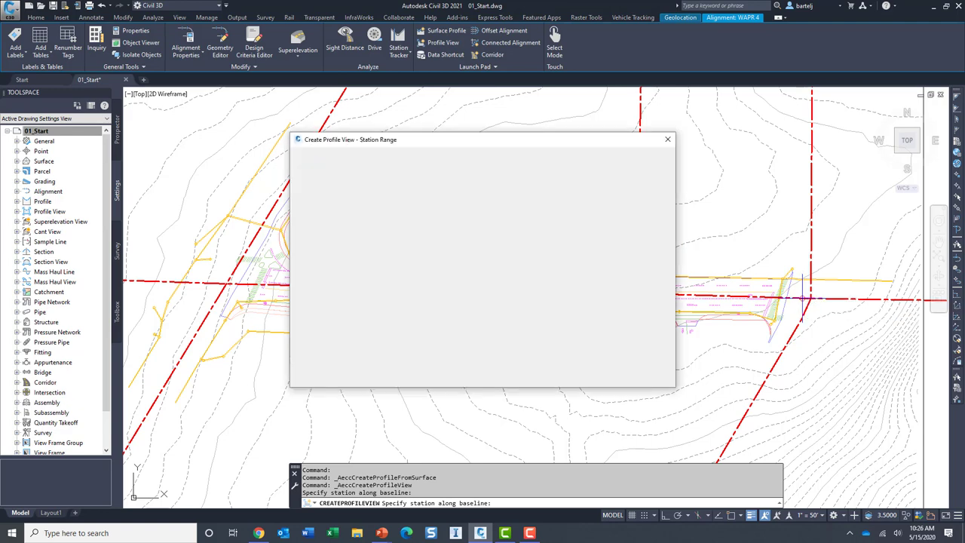
click(551, 376)
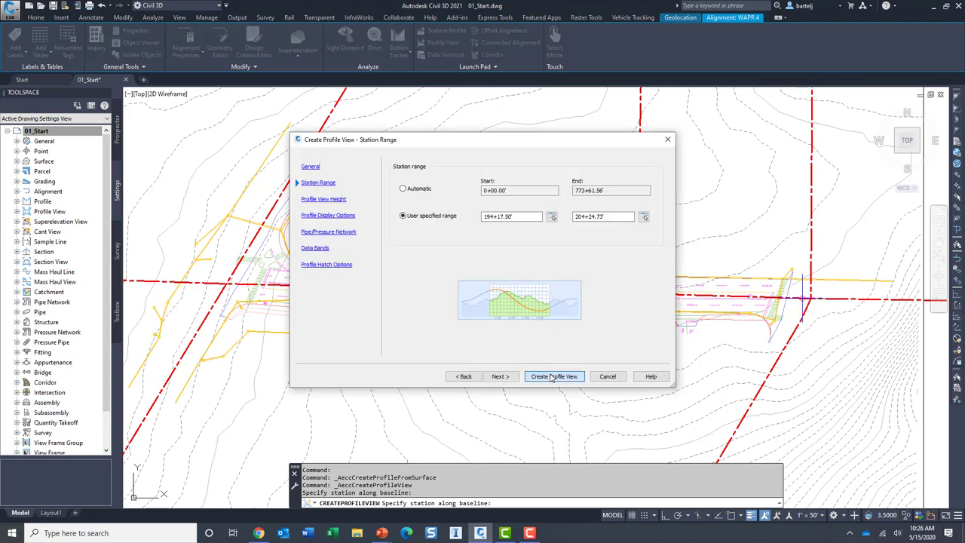
scroll(547, 401, down, 5)
middle_drag(546, 392, 491, 294)
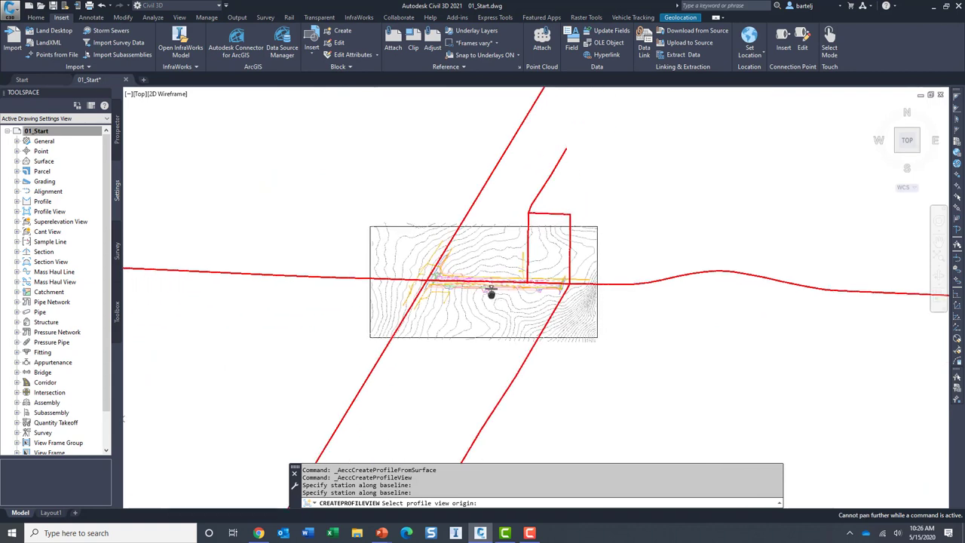
Place the new WAPR 4 profile view in the drawing
click(441, 364)
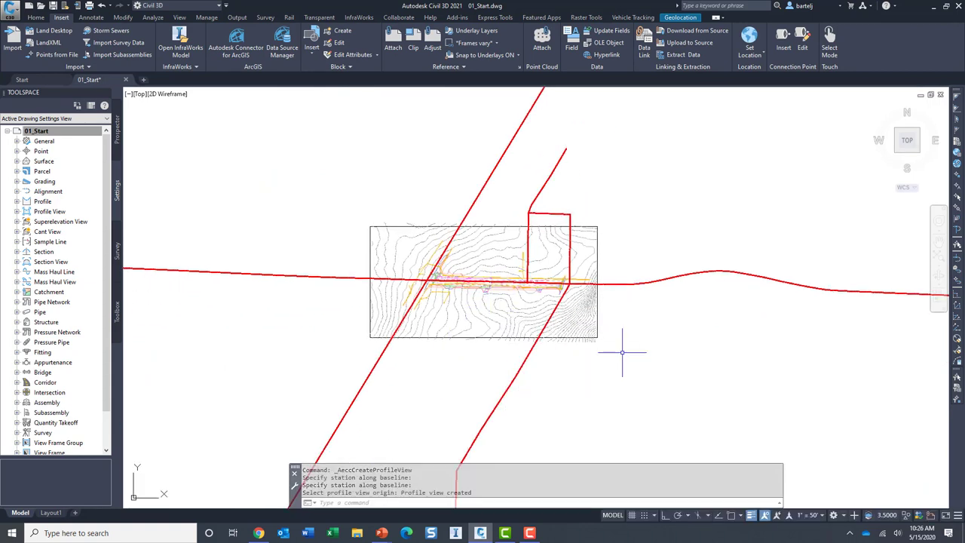
scroll(636, 353, down, 3)
middle_drag(780, 384, 544, 347)
scroll(498, 328, down, 3)
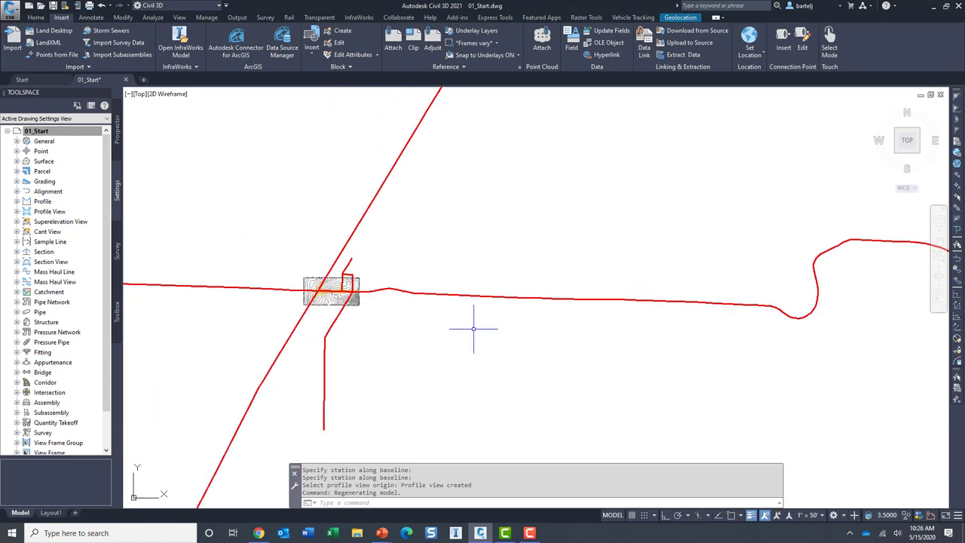
scroll(683, 322, down, 1)
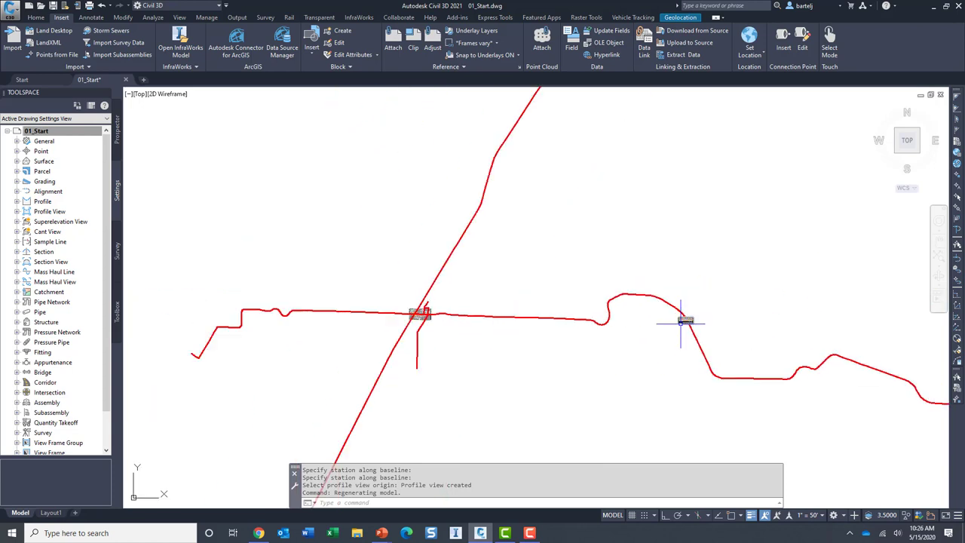
scroll(683, 323, up, 5)
Move the profile view to sit just below the site contour area
click(681, 323)
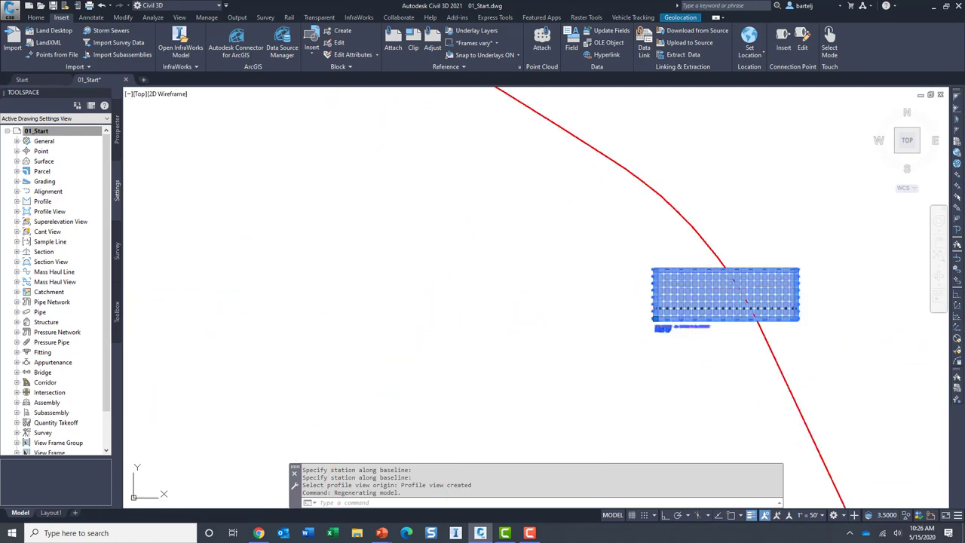
click(655, 319)
scroll(513, 334, down, 5)
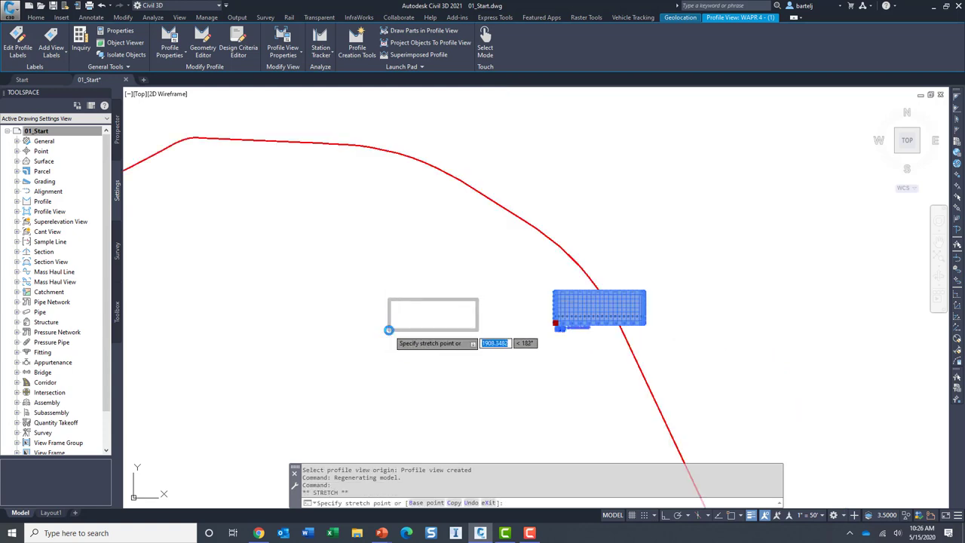
mouse_move(229, 368)
middle_down()
mouse_move(416, 362)
mouse_move(701, 312)
middle_up()
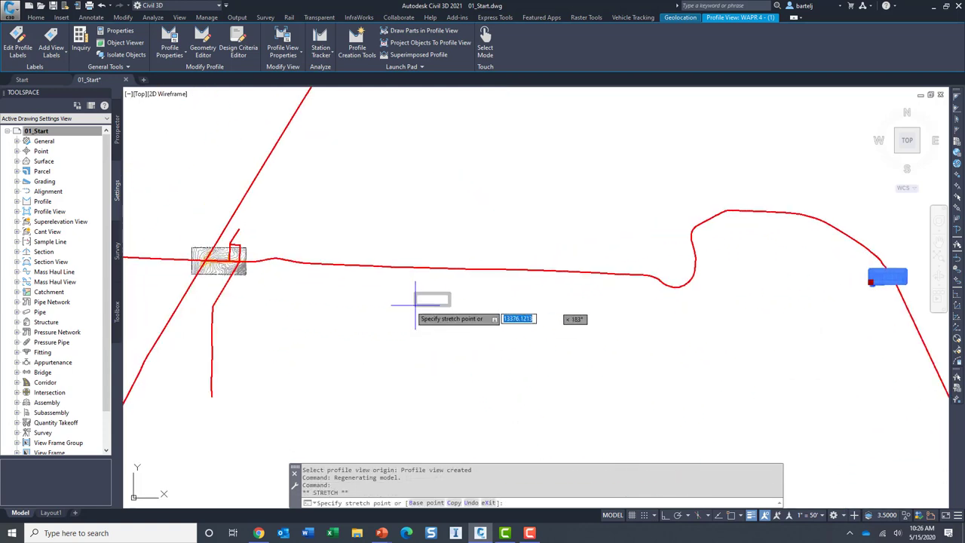
click(230, 300)
scroll(189, 254, up, 8)
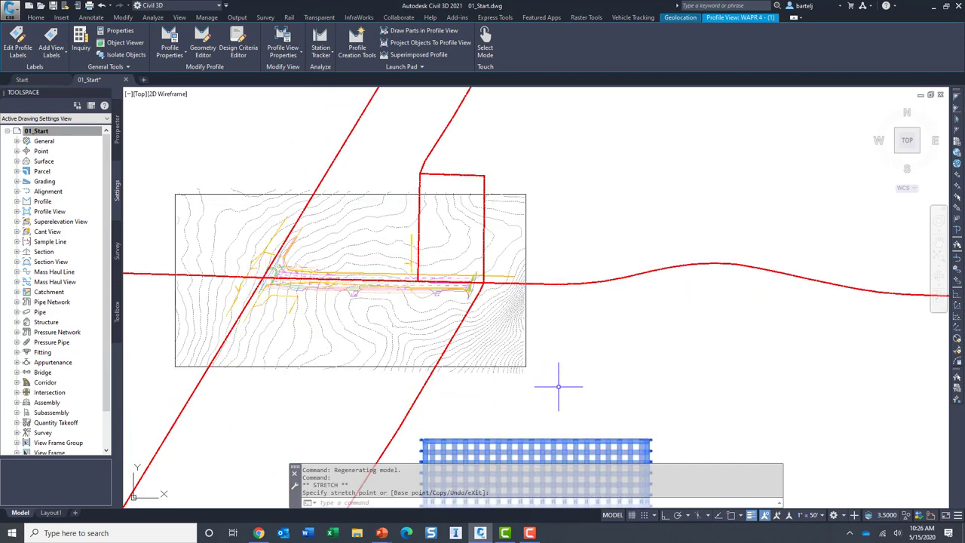
scroll(586, 344, up, 4)
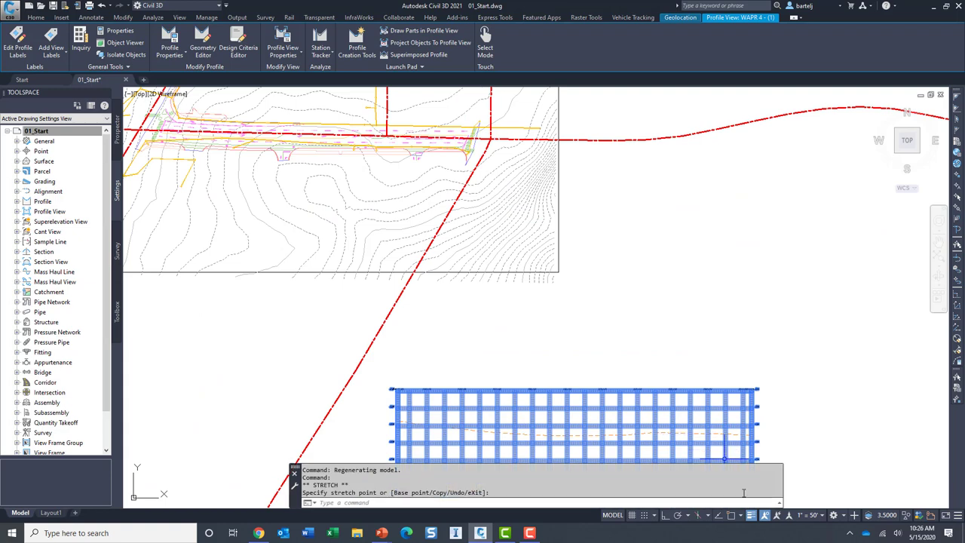
Turn off lineweight display and deselect the profile view
click(751, 515)
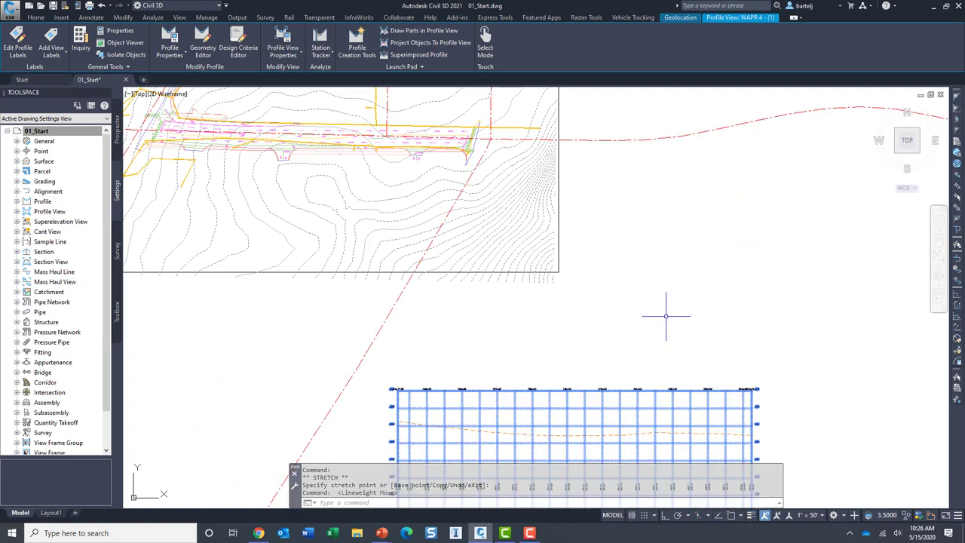
scroll(671, 322, down, 4)
scroll(661, 291, up, 2)
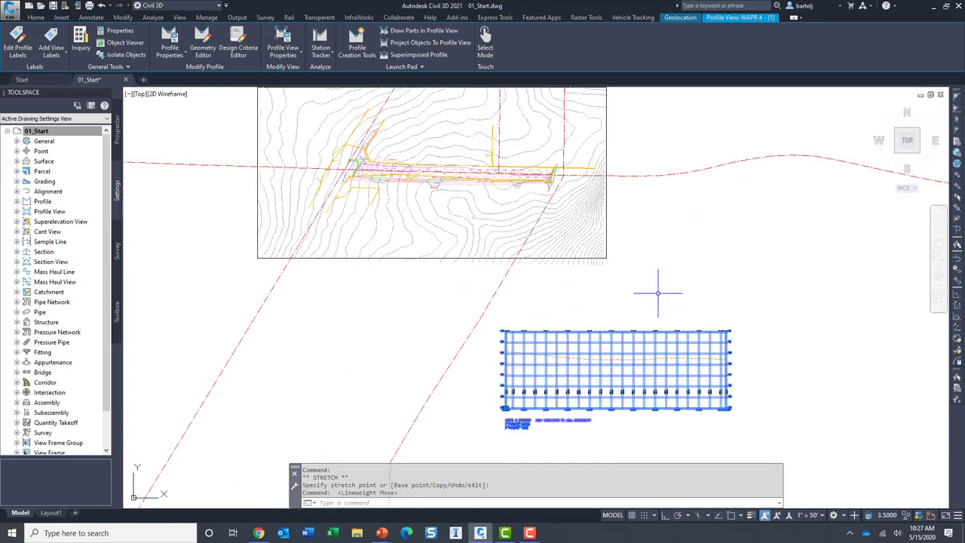
key(Escape)
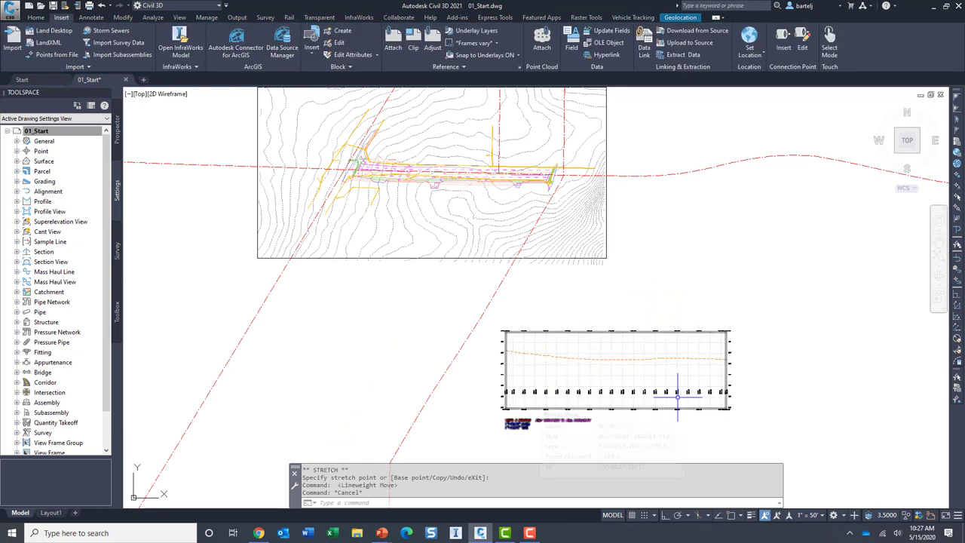
scroll(415, 175, up, 2)
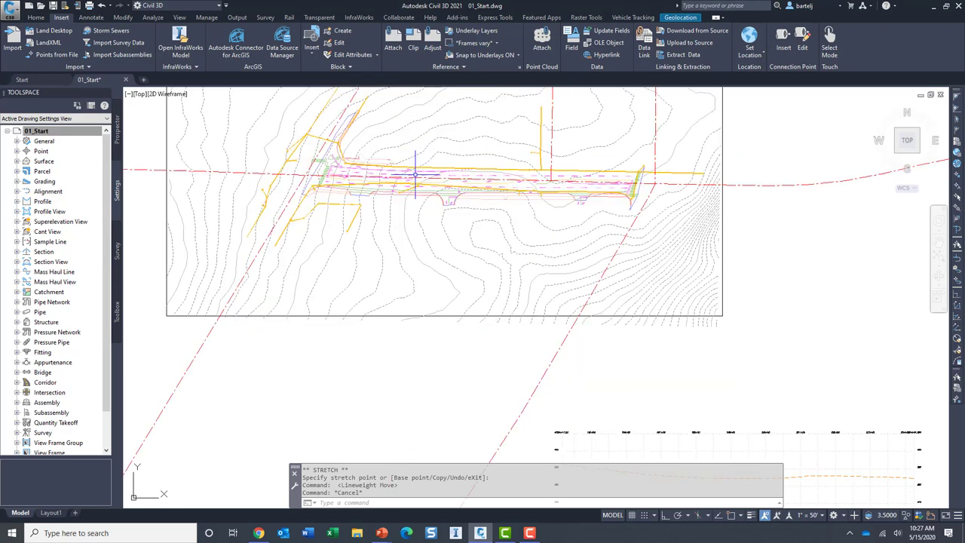
scroll(415, 175, up, 3)
scroll(416, 188, down, 1)
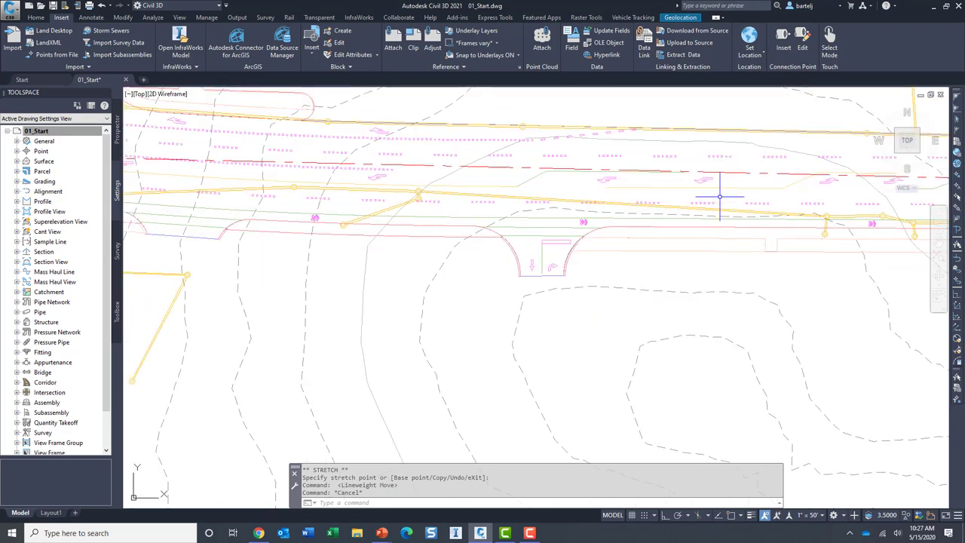
Draw the crossing-selected pipes and structures into the WAPR 4 profile view below the existing-ground line
click(862, 188)
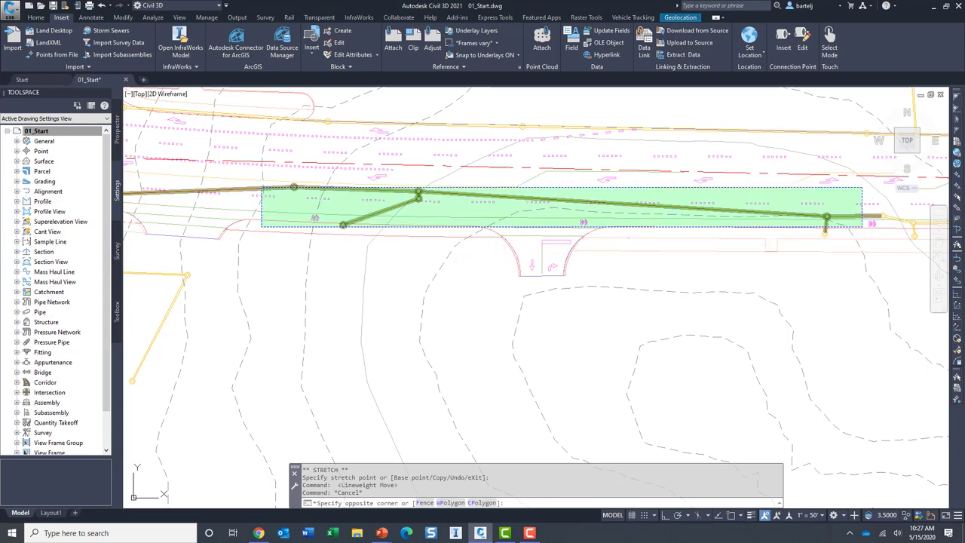
click(263, 228)
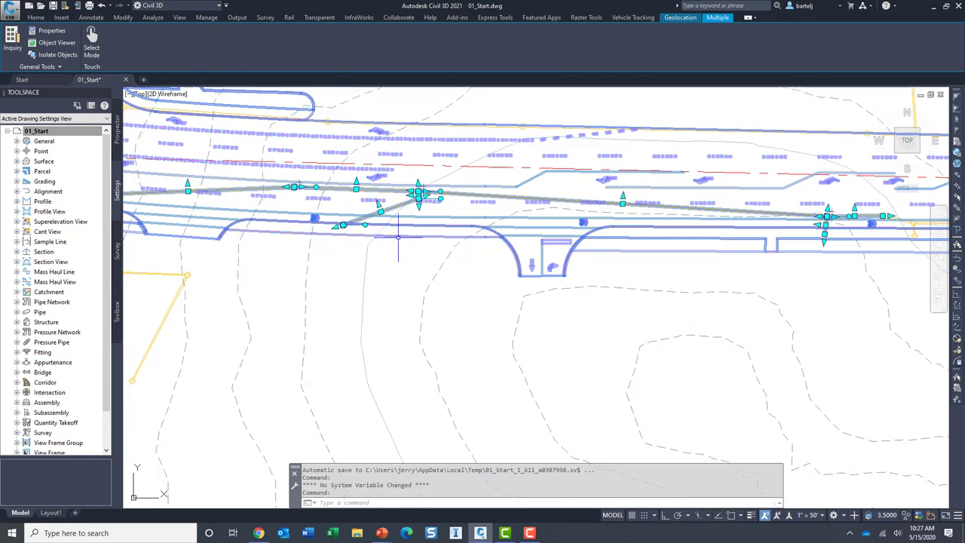
right_click(390, 283)
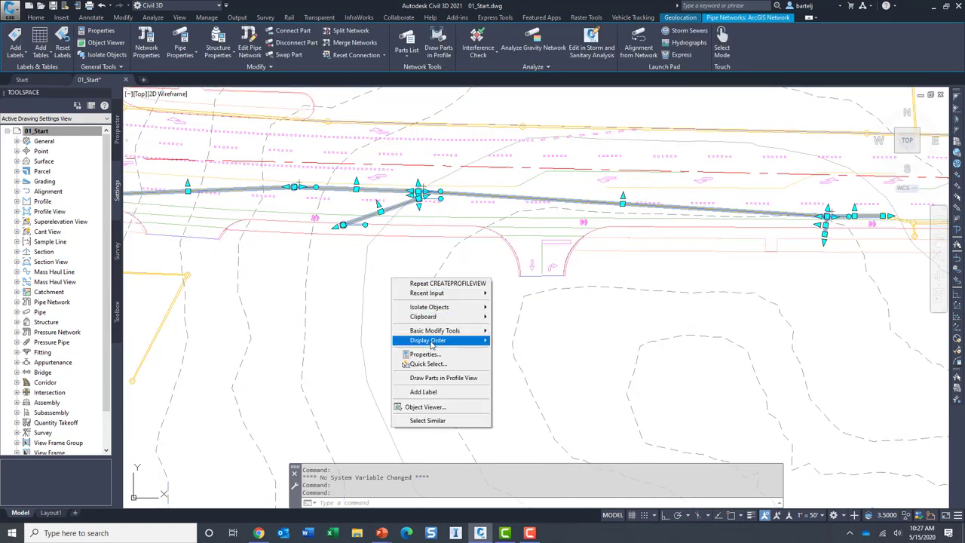
click(435, 378)
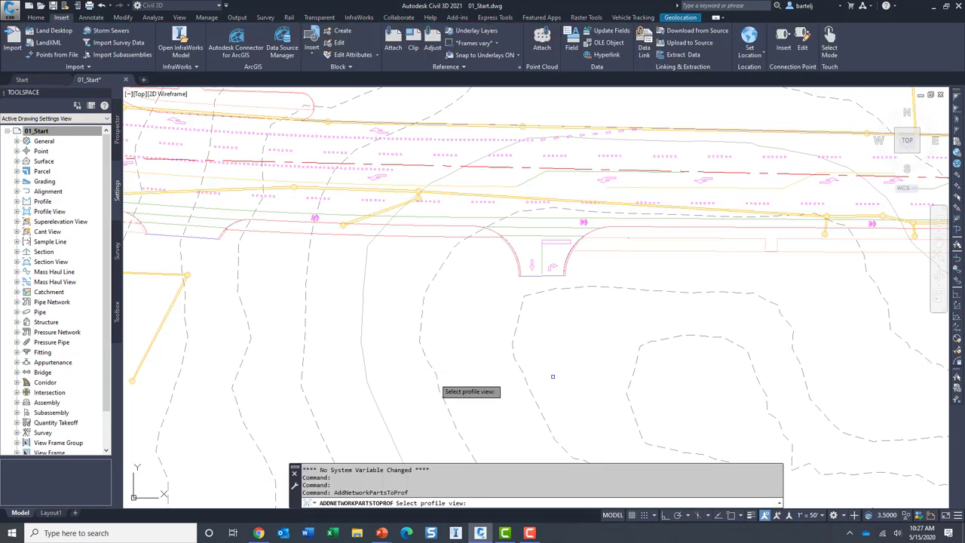
middle_drag(754, 414, 608, 219)
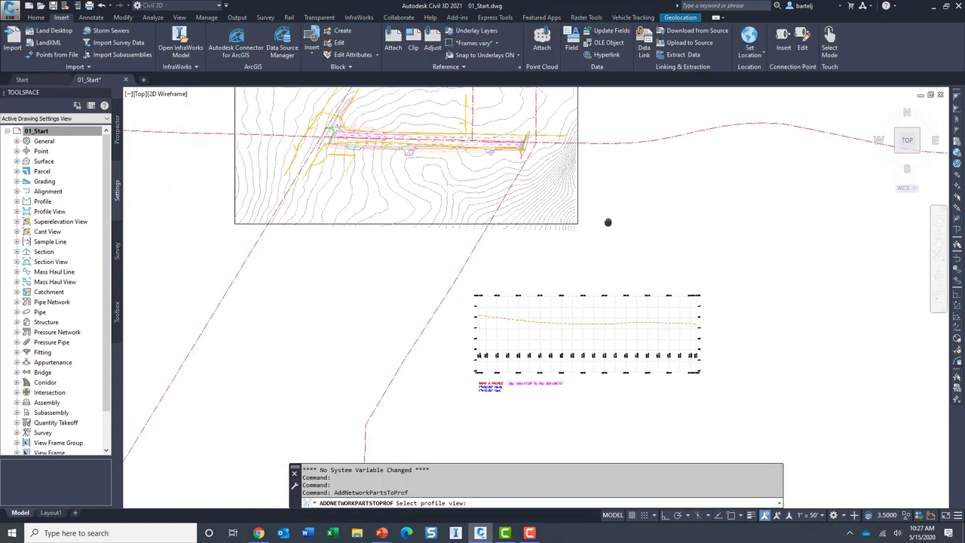
scroll(560, 315, up, 4)
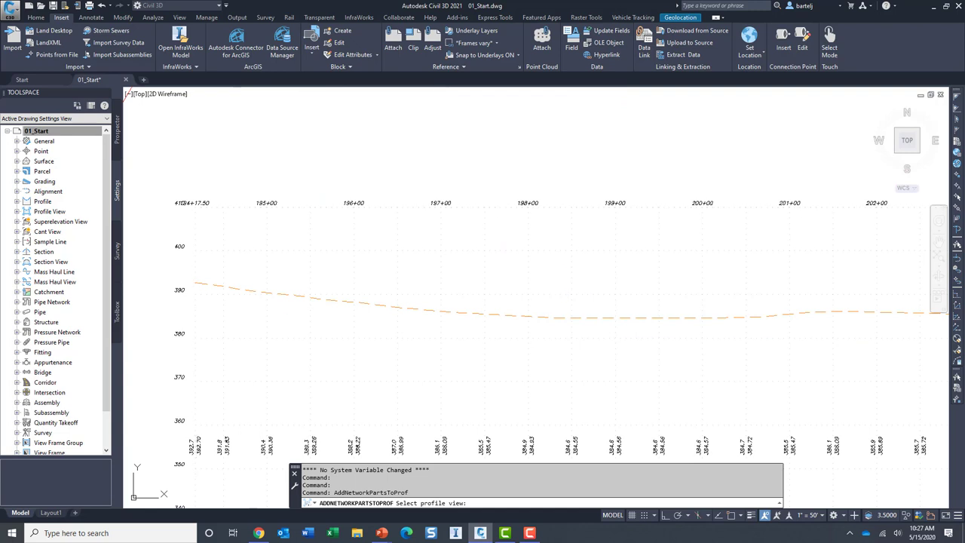
click(565, 293)
scroll(491, 338, up, 2)
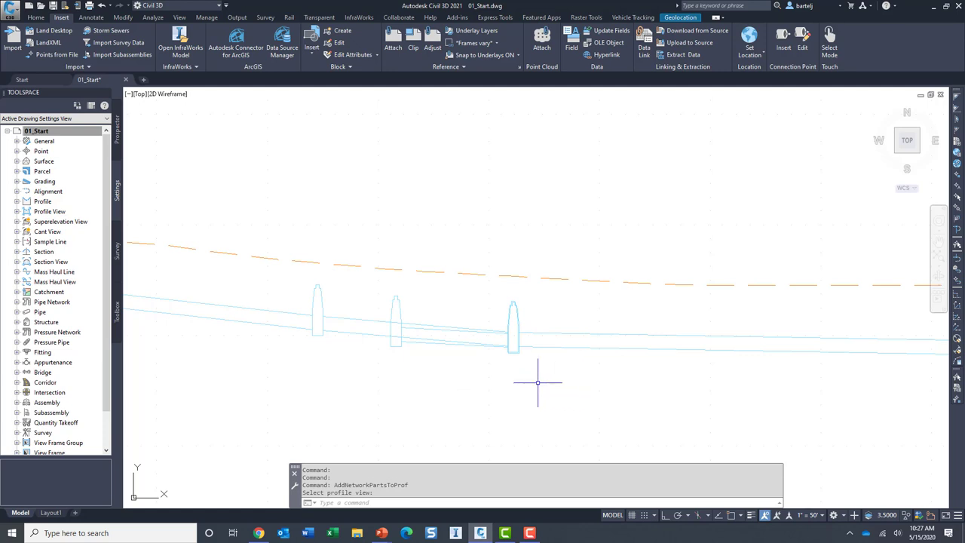
middle_drag(535, 383, 716, 328)
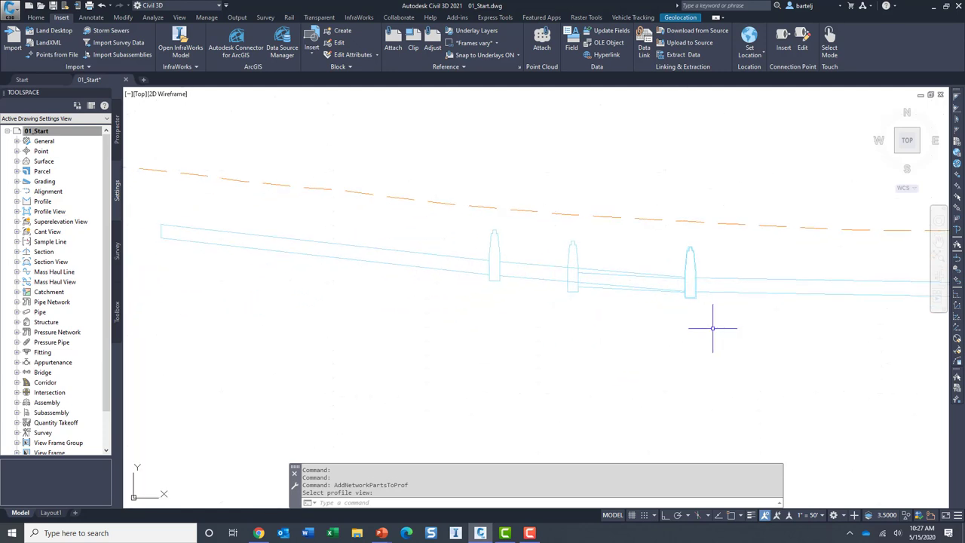
scroll(685, 335, down, 4)
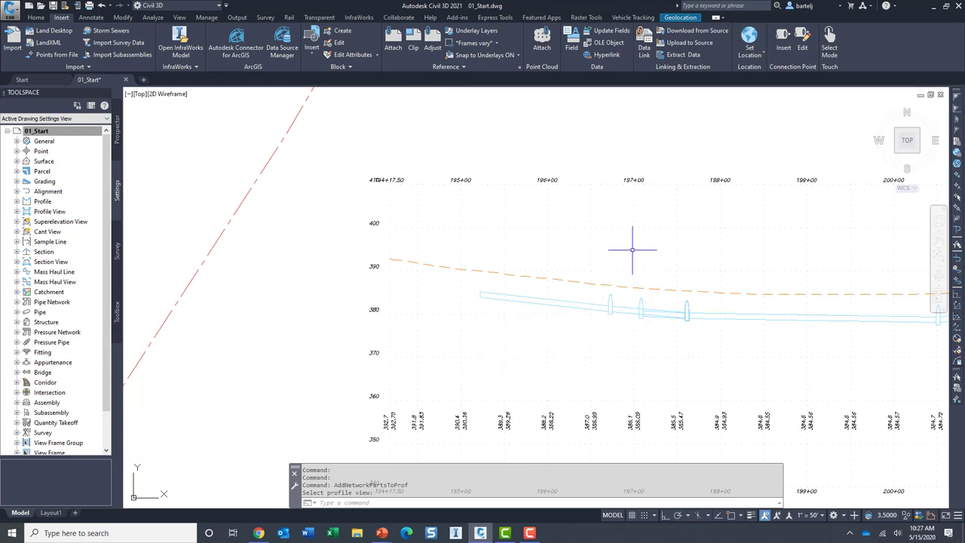
Split the drawing into two vertical viewports with the pipe profile centered on the right
text(vpo)
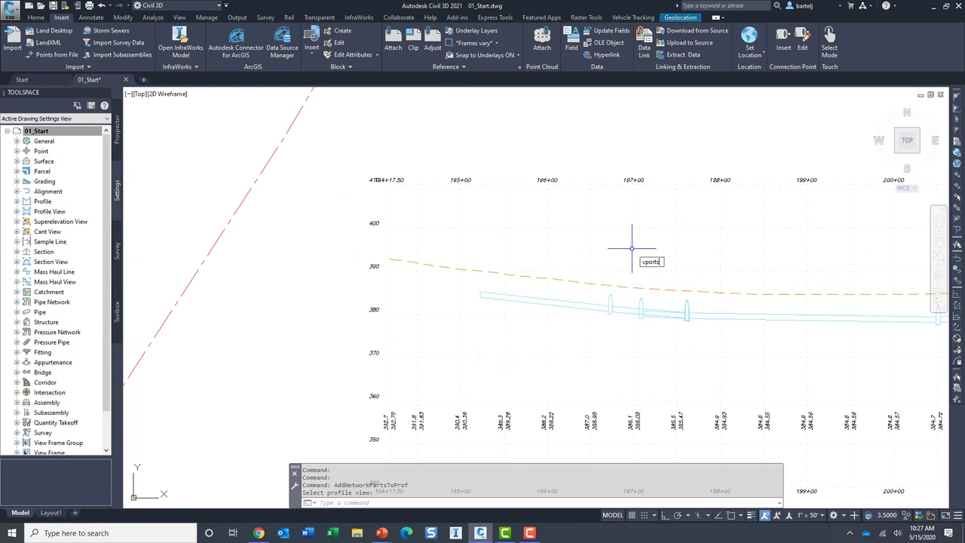
text(rts)
key(Return)
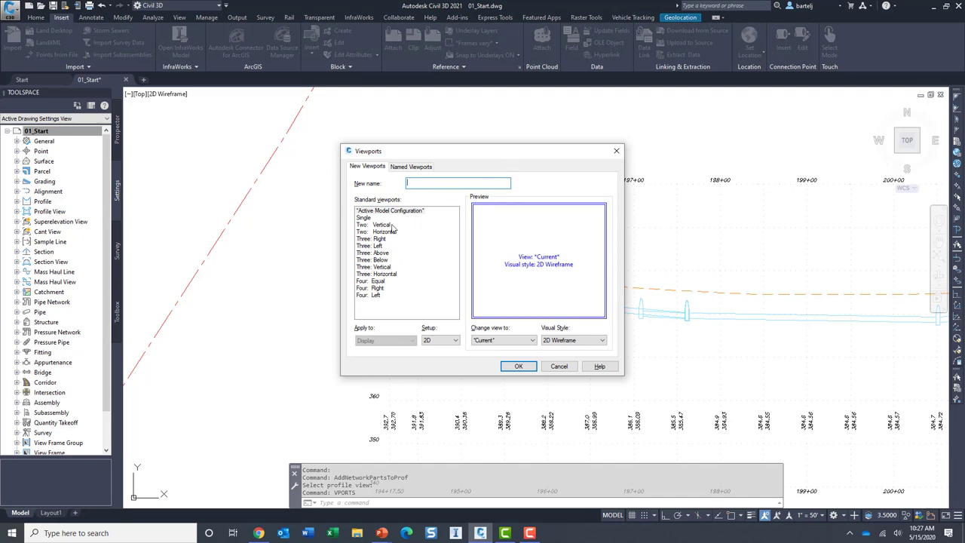
key(Tab)
click(384, 225)
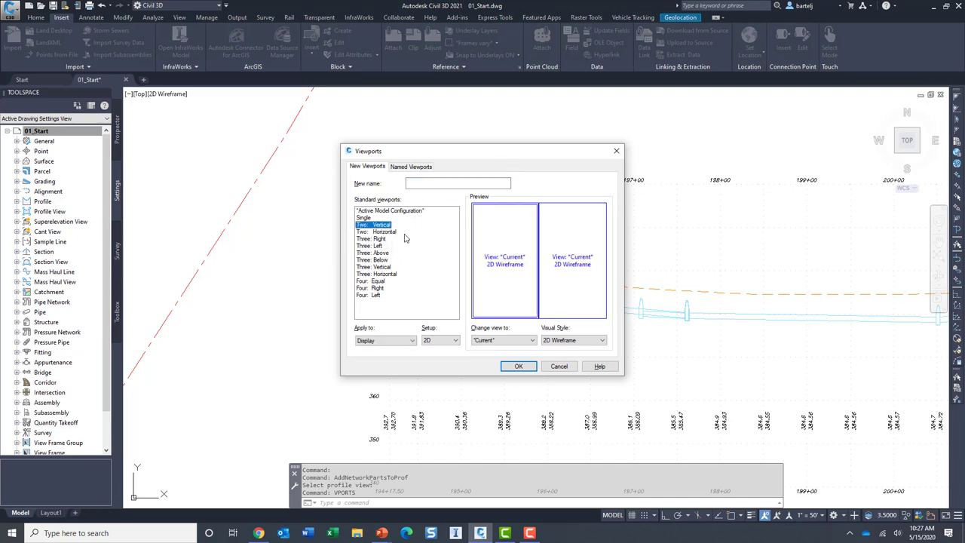
click(518, 366)
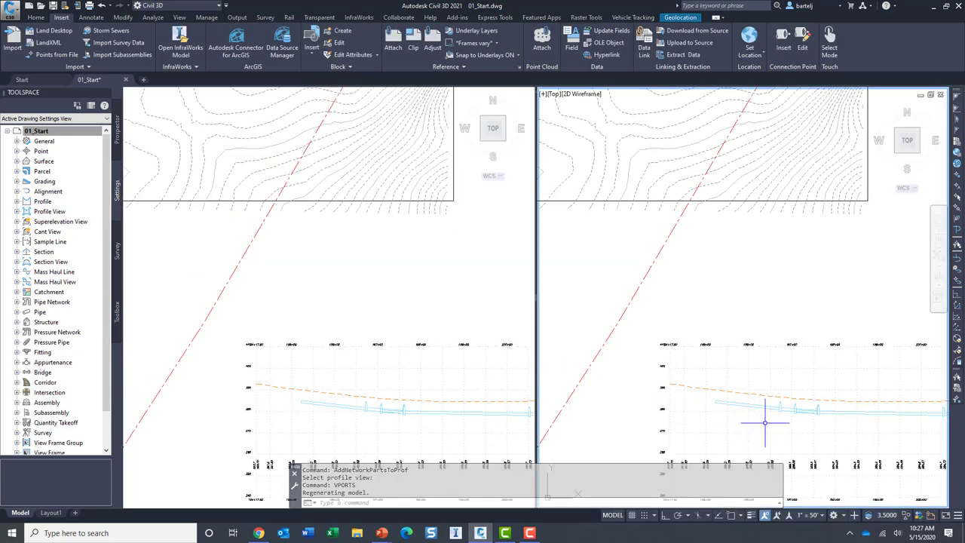
scroll(765, 422, up, 5)
middle_drag(819, 416, 764, 334)
Frame the road corridor plan in the left viewport and select the pipe there
click(199, 233)
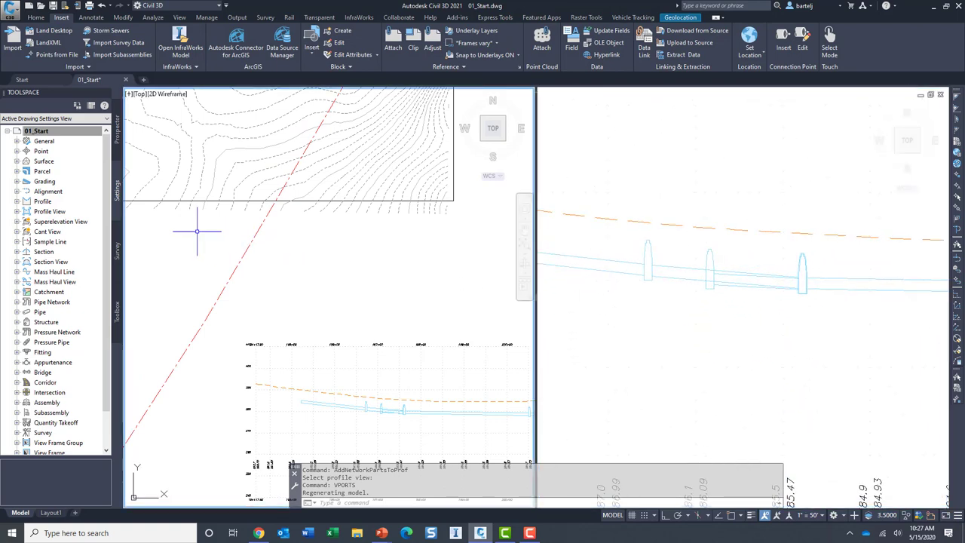
scroll(213, 252, up, 5)
middle_drag(410, 367, 443, 398)
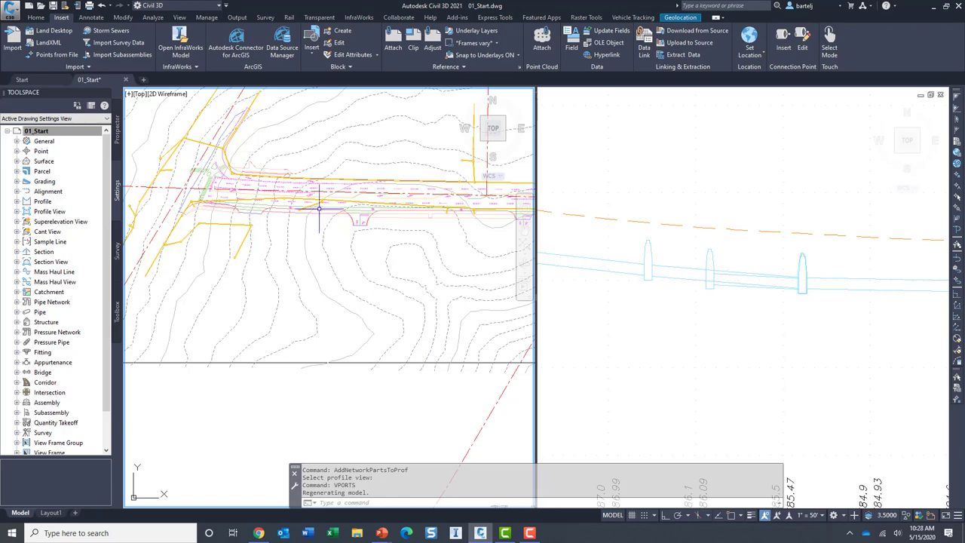
scroll(303, 175, up, 4)
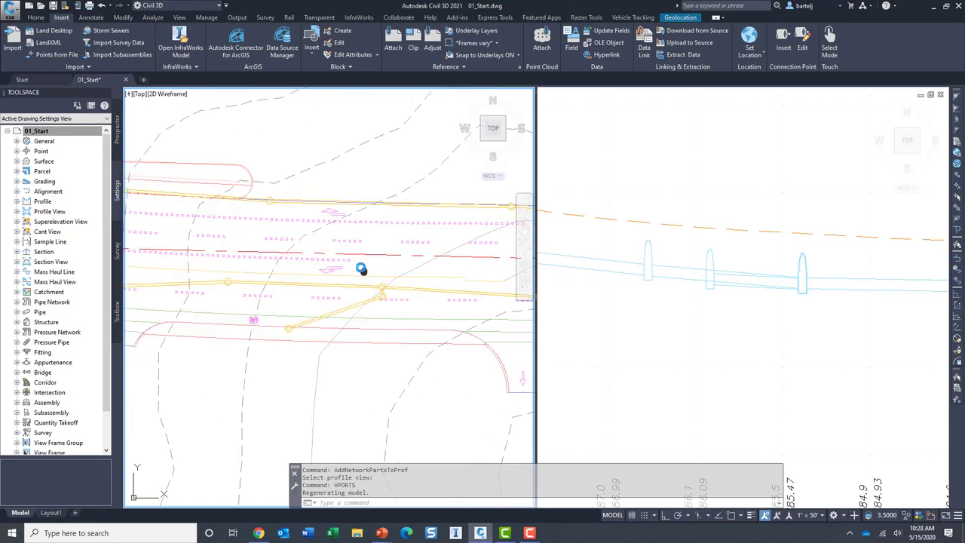
middle_drag(362, 269, 324, 217)
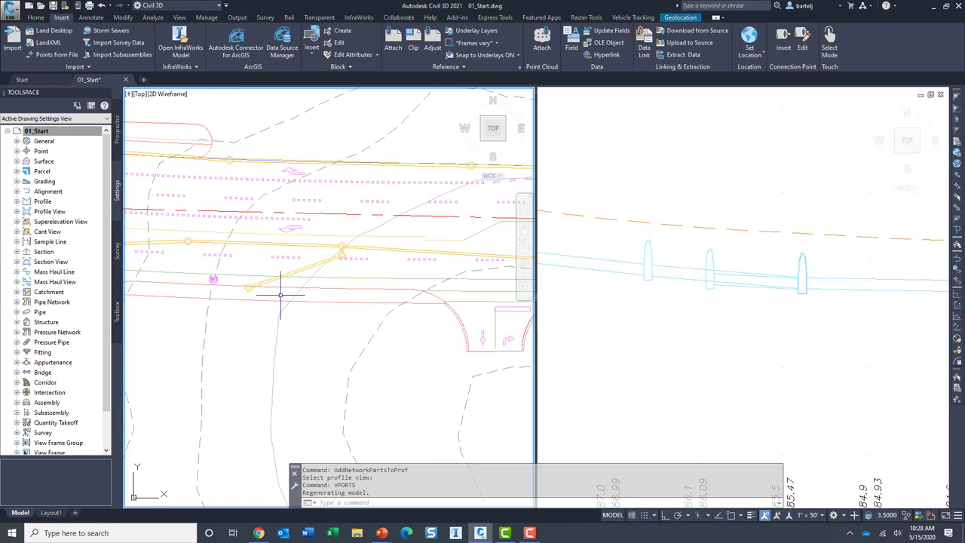
click(248, 287)
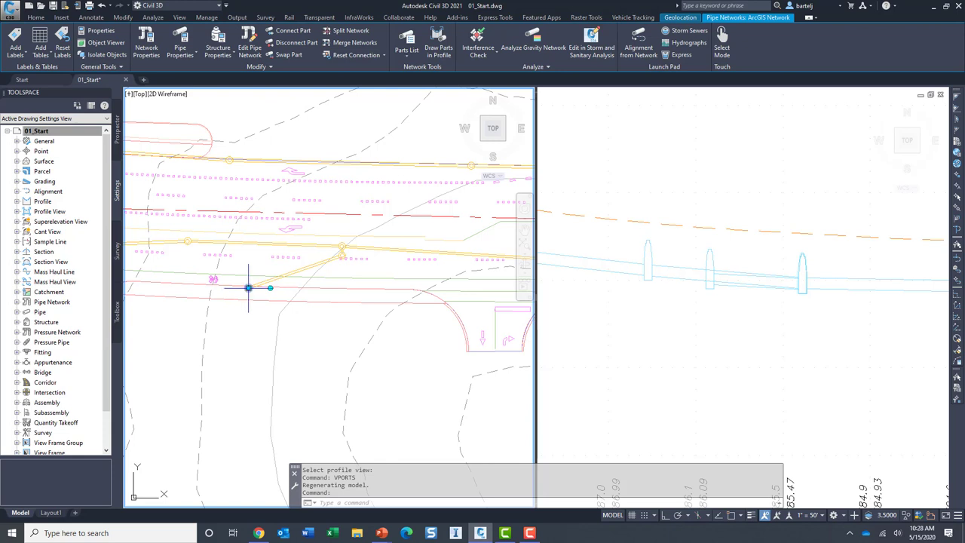
Begin stretching the pipe's left end rightward, then cancel so the pipe stays unchanged
click(247, 288)
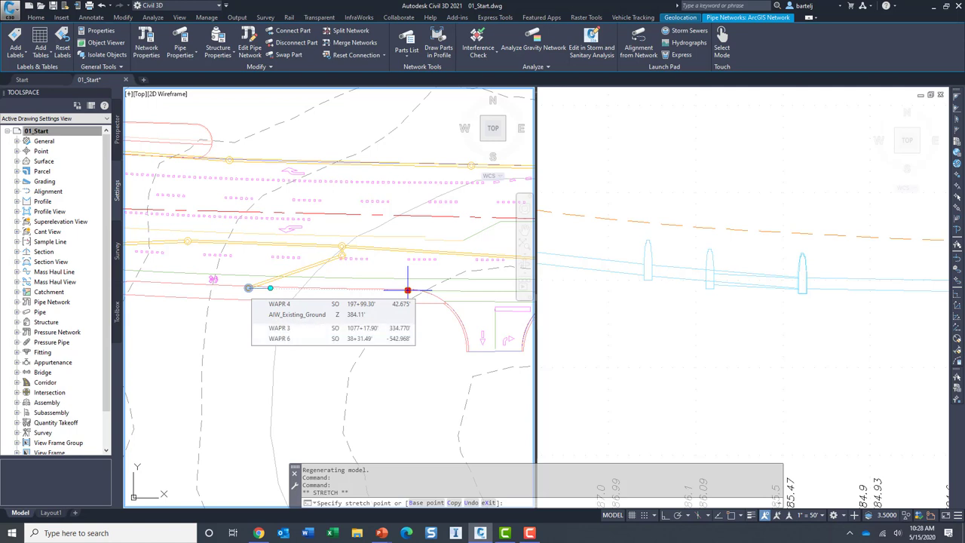
click(407, 290)
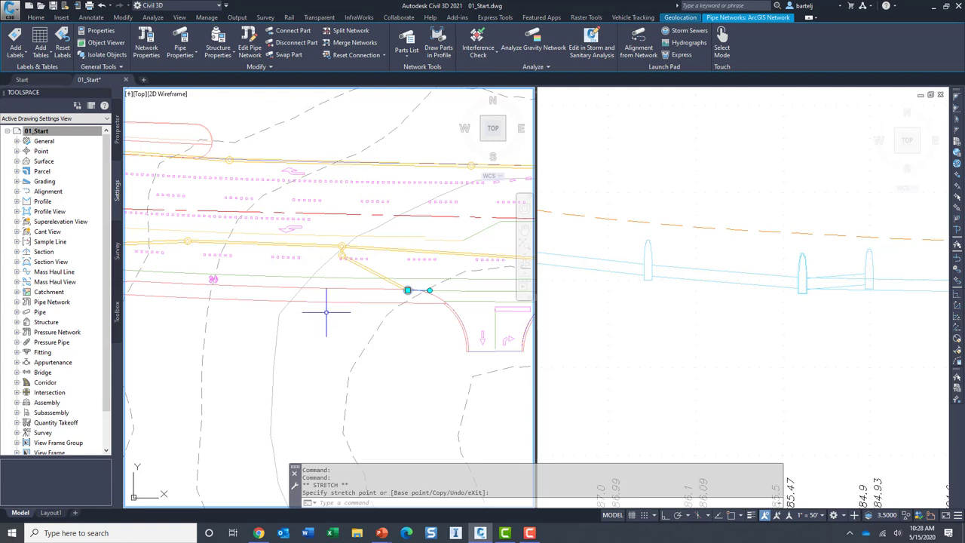
key(Escape)
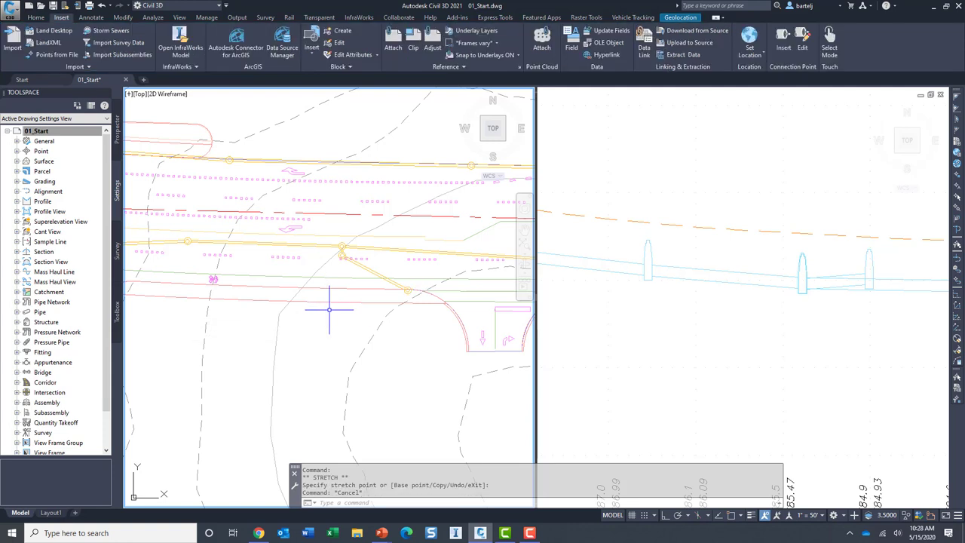
In the Data Source Manager, exclude WAPR and save back the overwritten pipe and structure layers
click(283, 48)
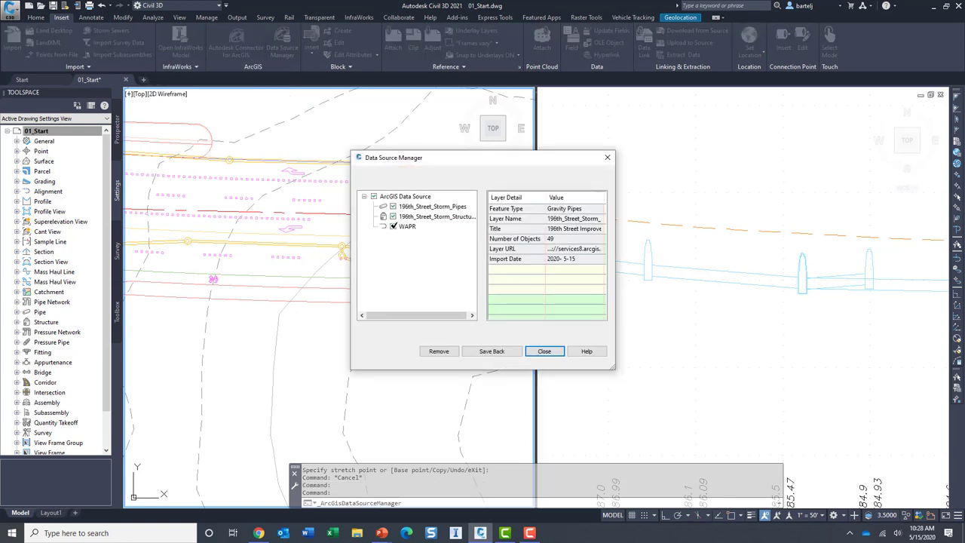
click(393, 226)
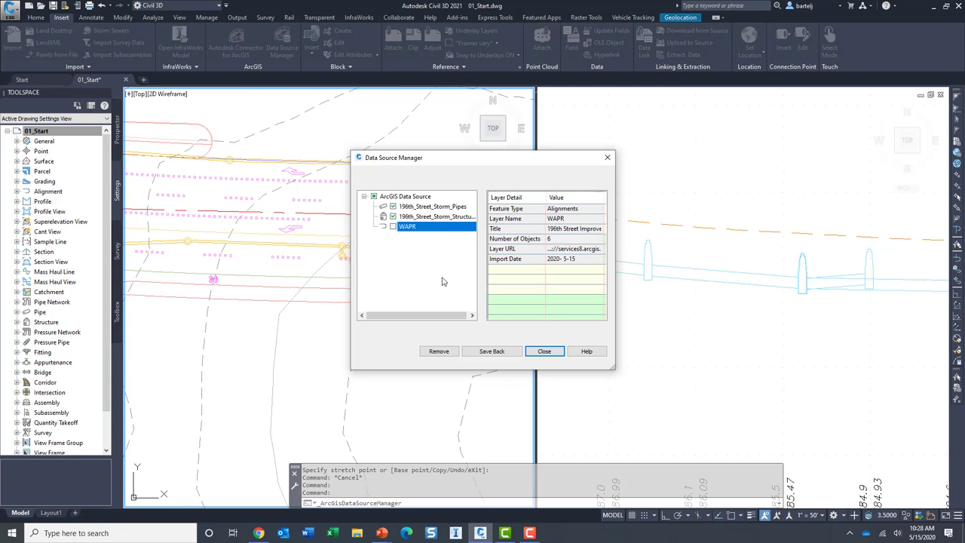
click(492, 351)
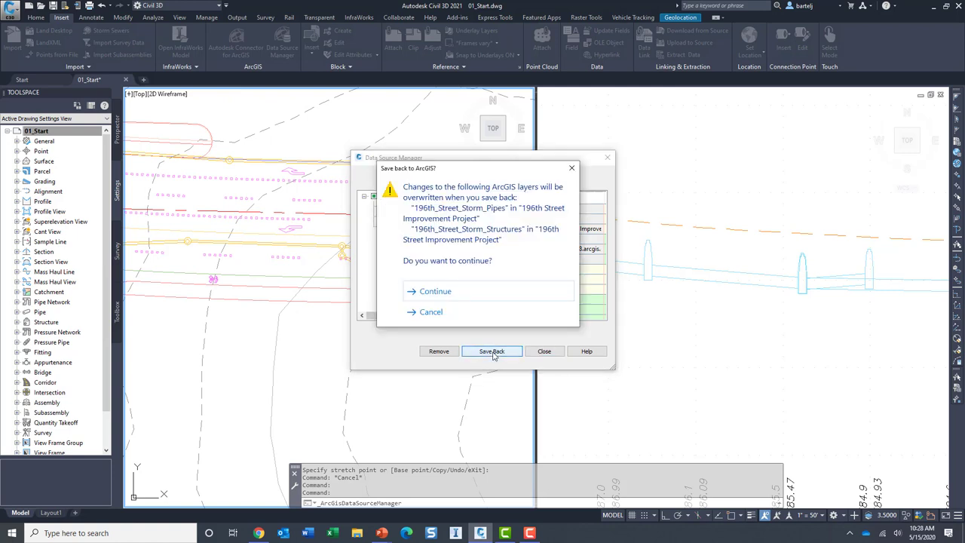
click(435, 292)
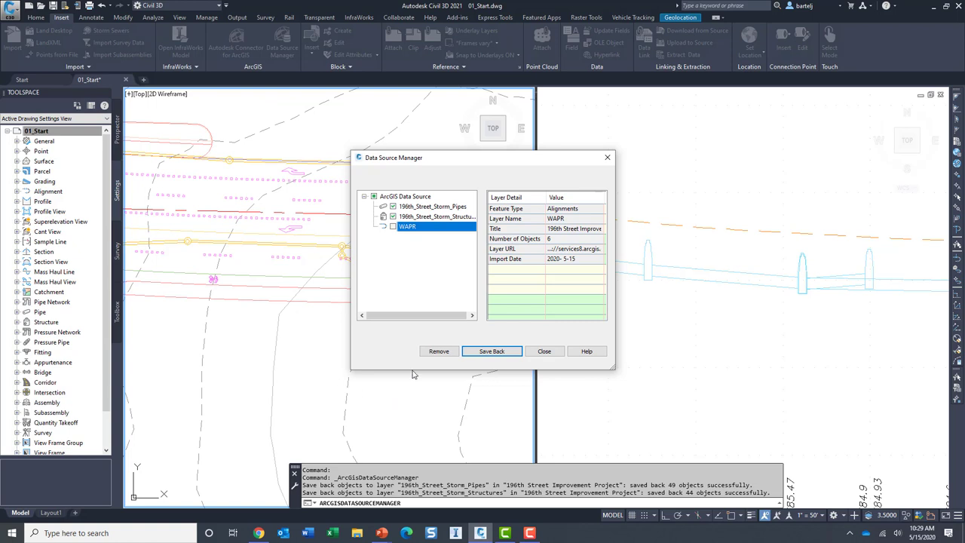
click(545, 352)
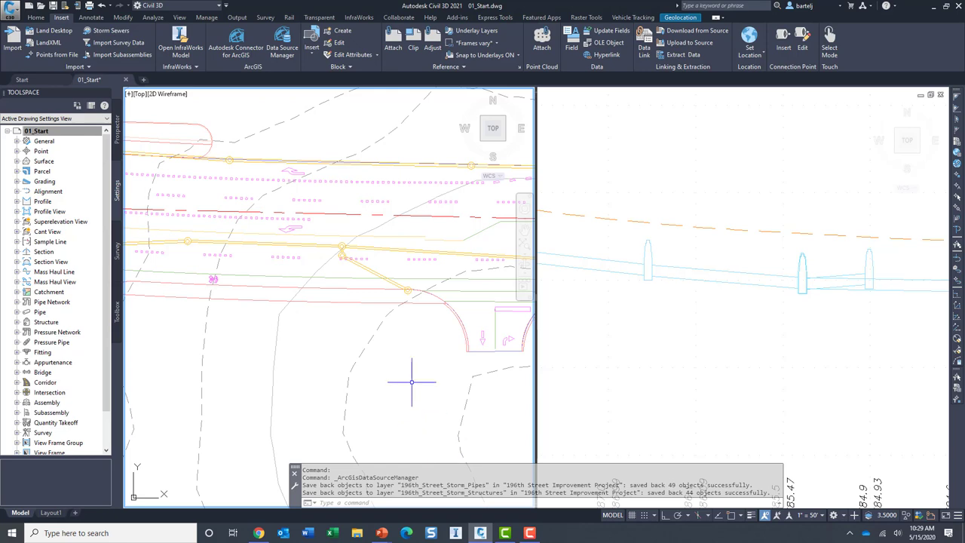
Reload the ArcGIS web map, zoom to the new pipe branch, then return to Civil 3D
click(259, 533)
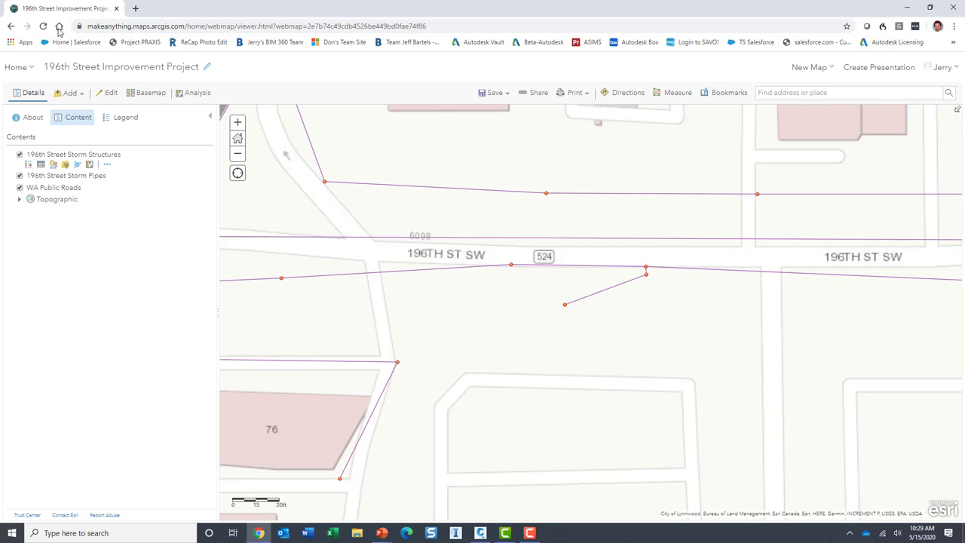
click(44, 27)
scroll(702, 350, up, 1)
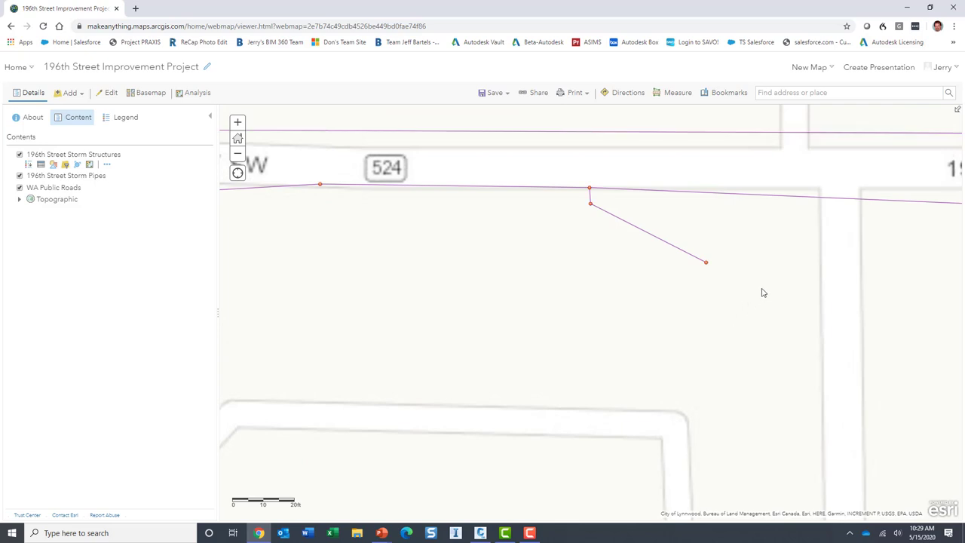
drag(761, 293, 689, 380)
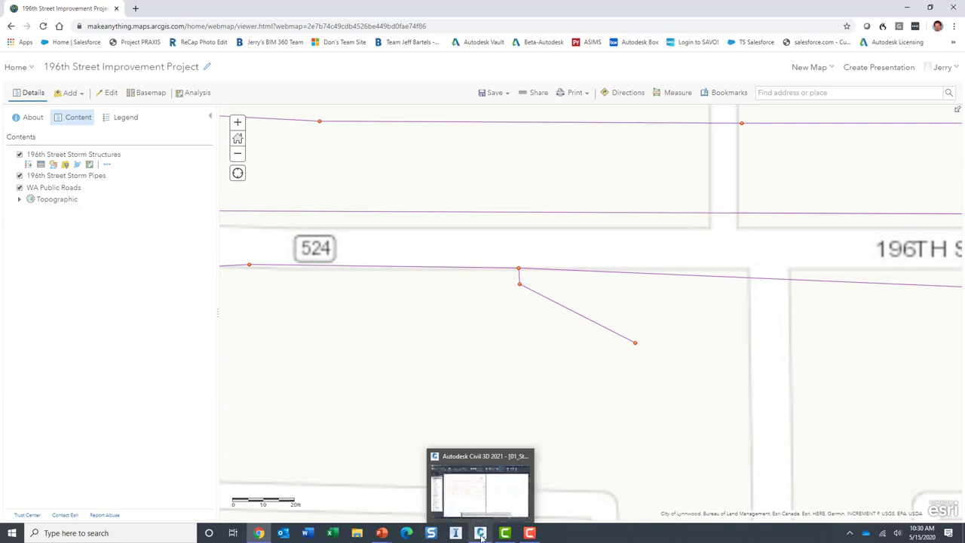
click(480, 533)
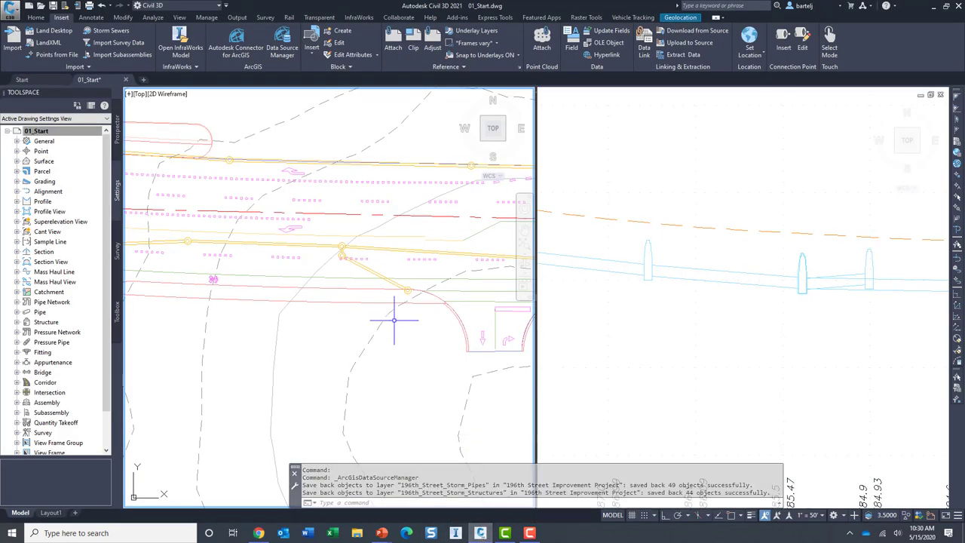
Restore a single viewport with VPORTS and zoom out to the full 196th Street corridor
click(345, 322)
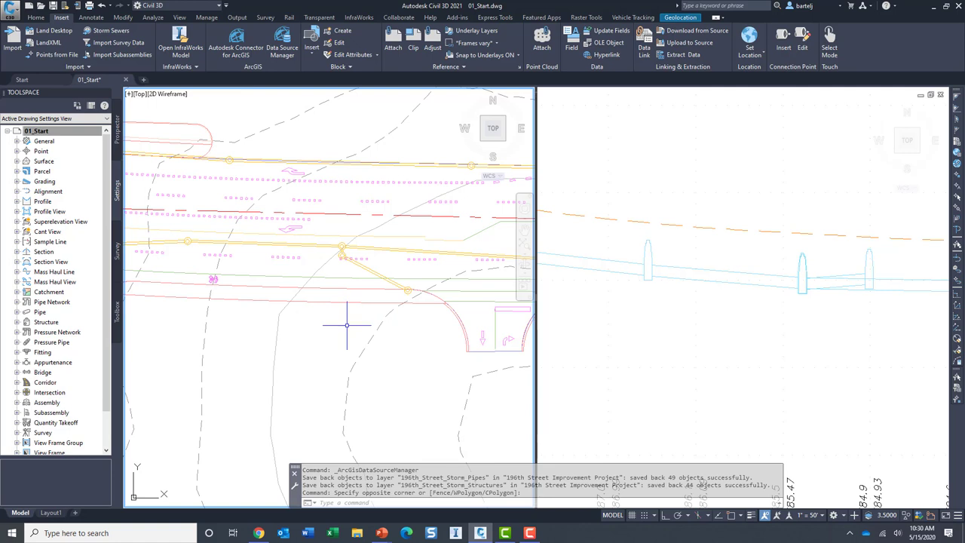
text(vports)
key(Return)
key(Tab)
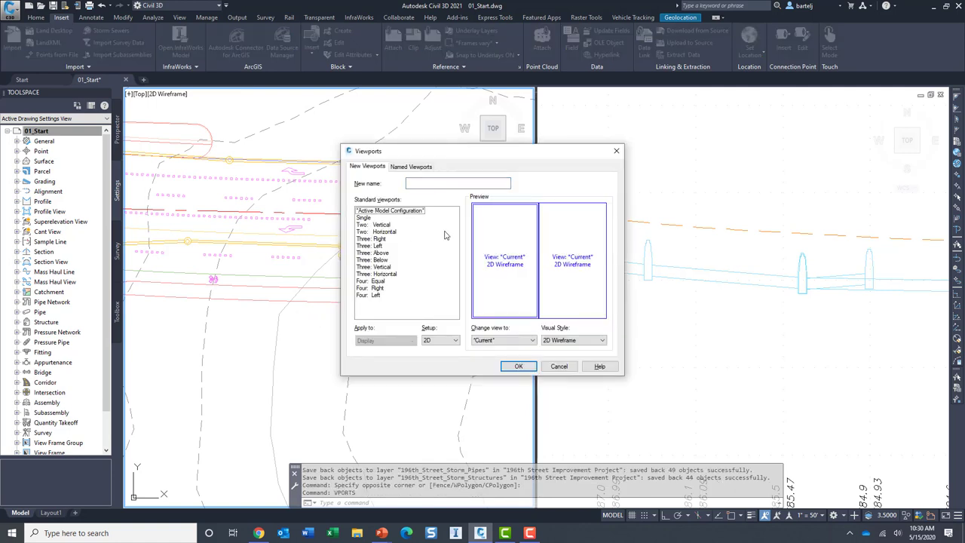
click(364, 218)
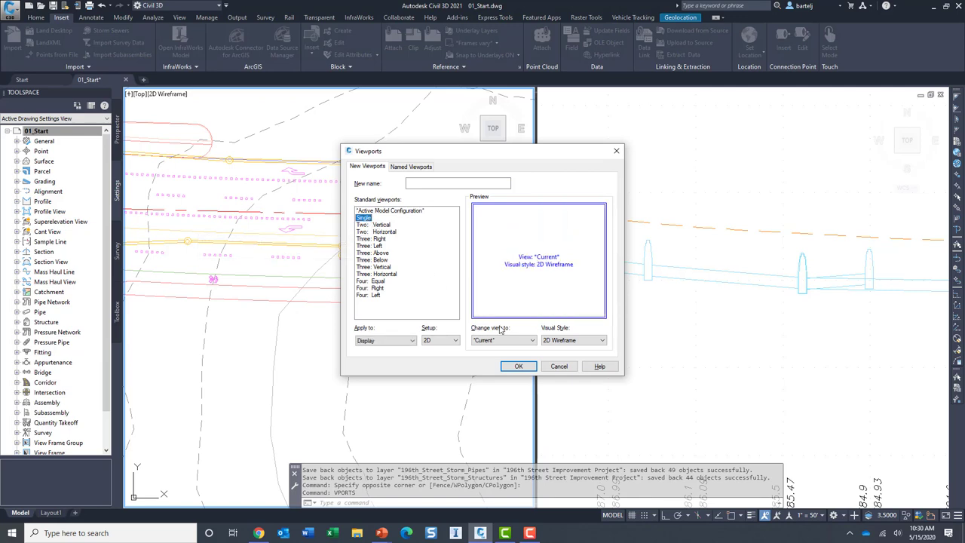
click(518, 366)
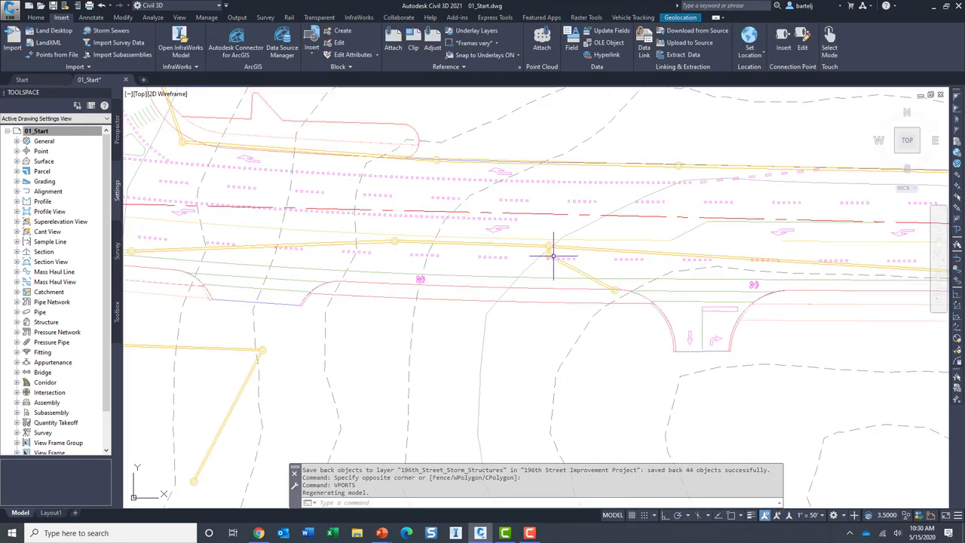
middle_drag(581, 219, 483, 350)
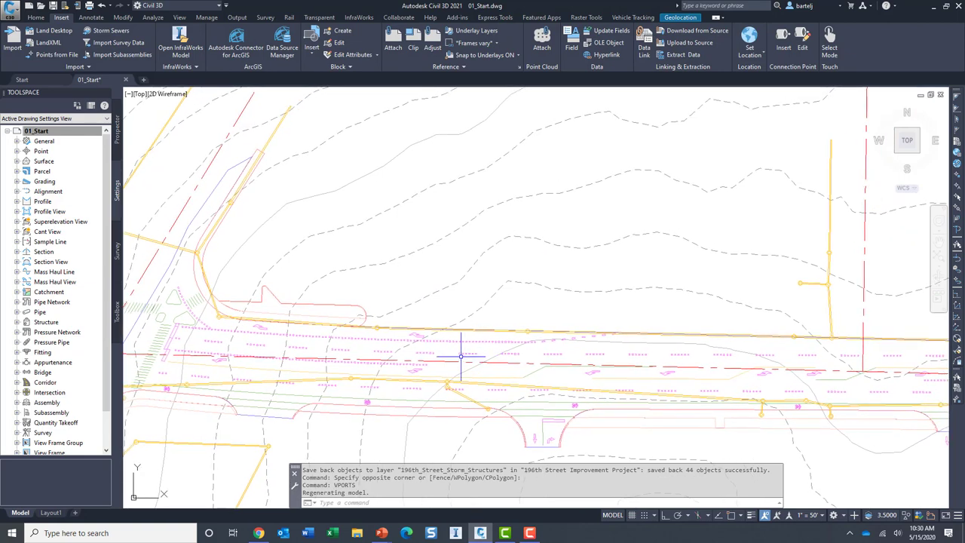
scroll(724, 307, down, 3)
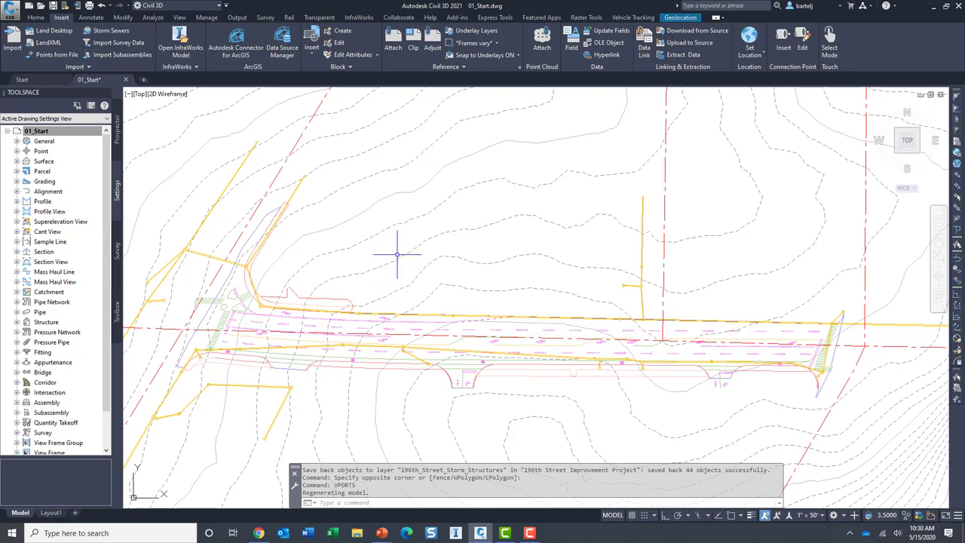
Import the stateNoOwnership layer from My Content > Current Parcels into the design as Parcels
click(234, 43)
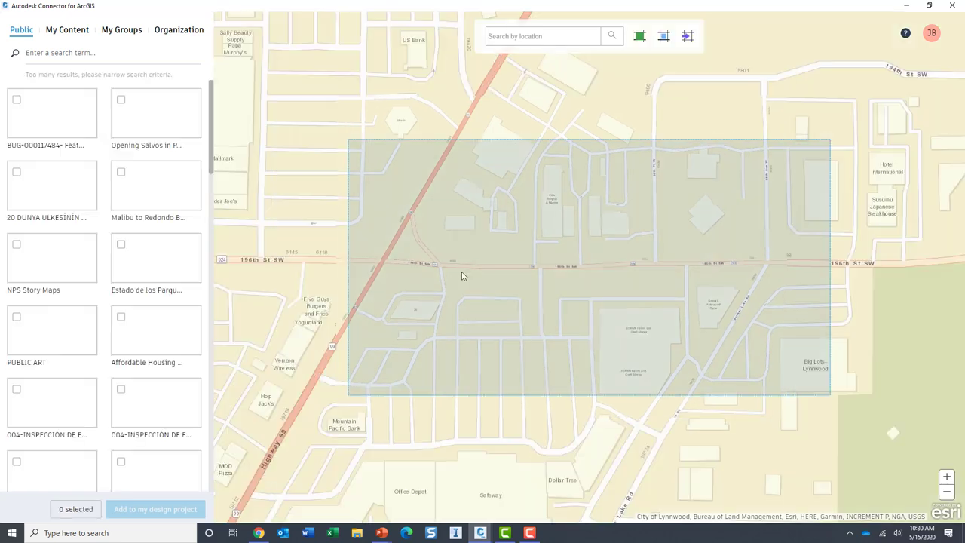
click(67, 30)
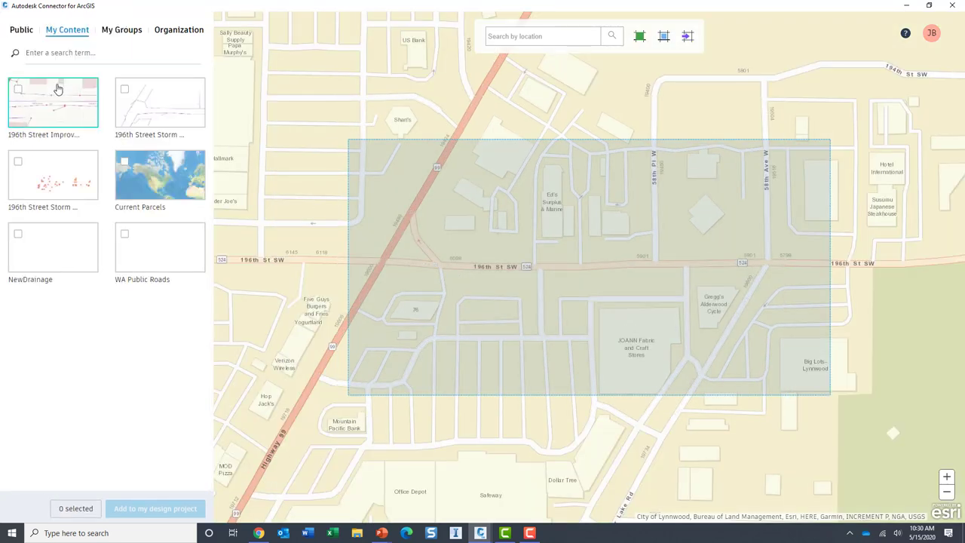
click(166, 187)
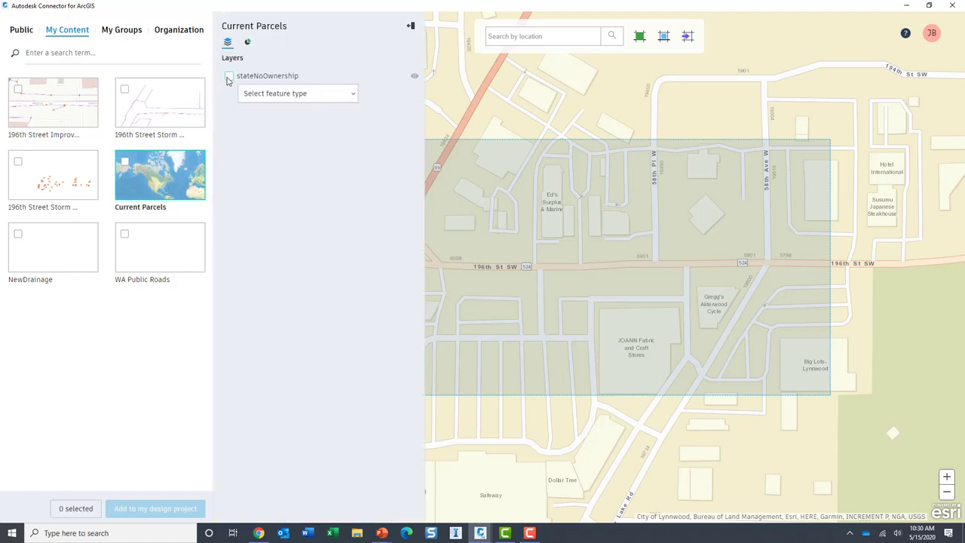
click(228, 78)
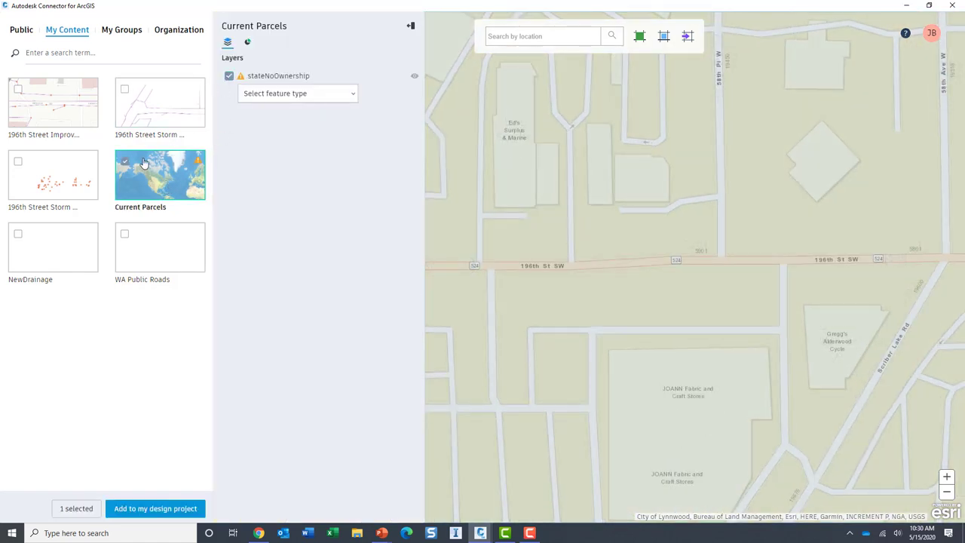
click(354, 97)
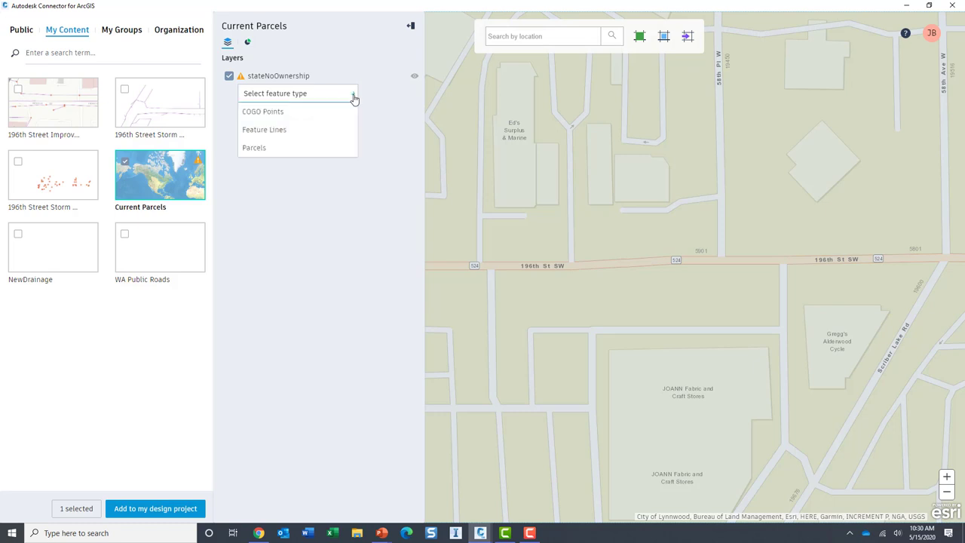
click(260, 150)
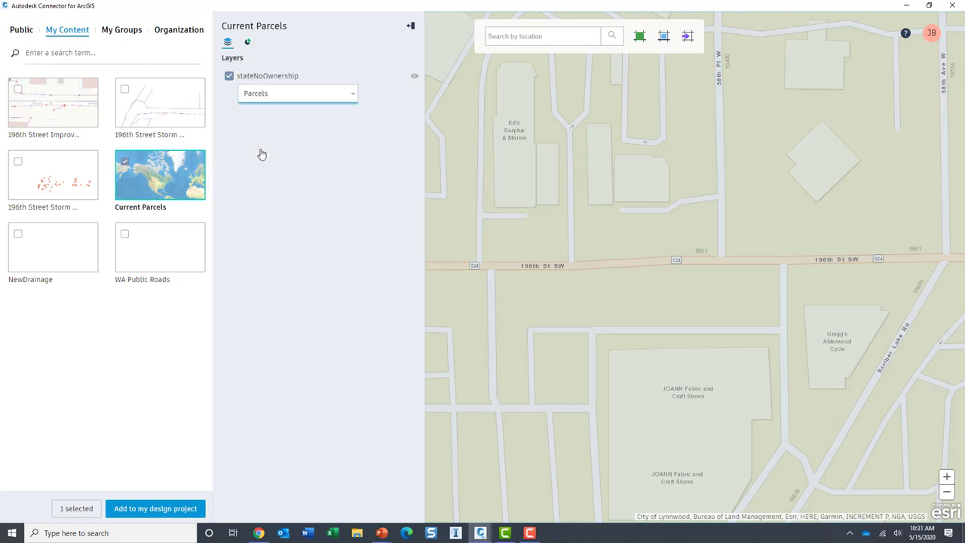
click(414, 78)
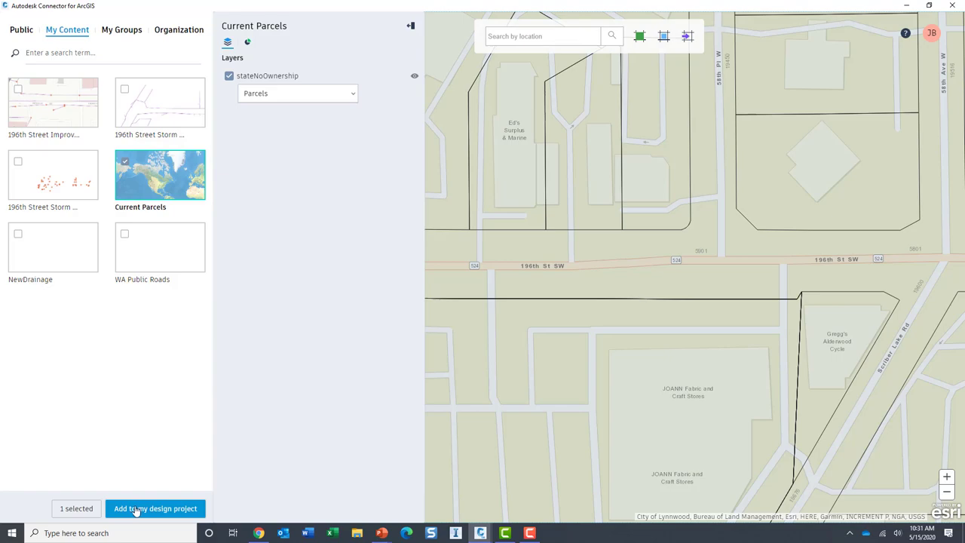
click(137, 509)
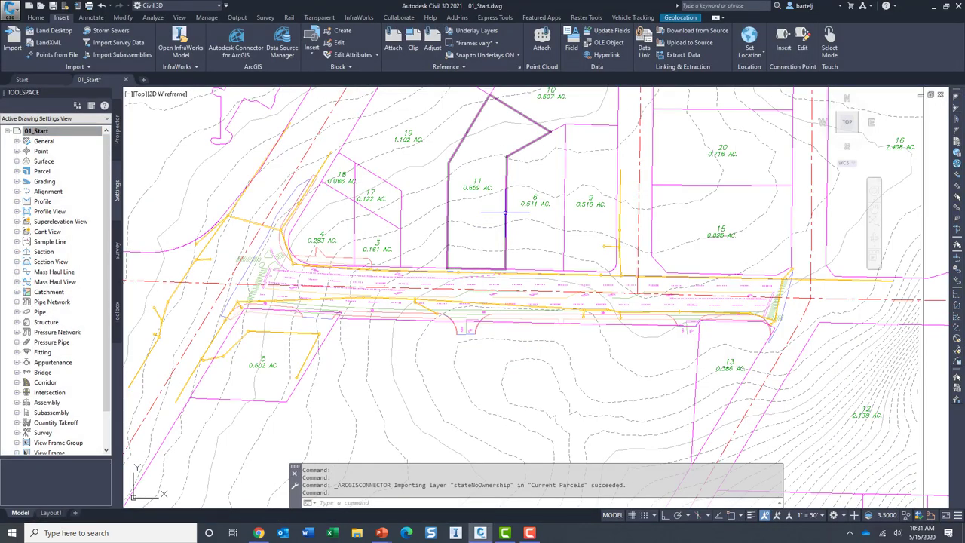
click(476, 187)
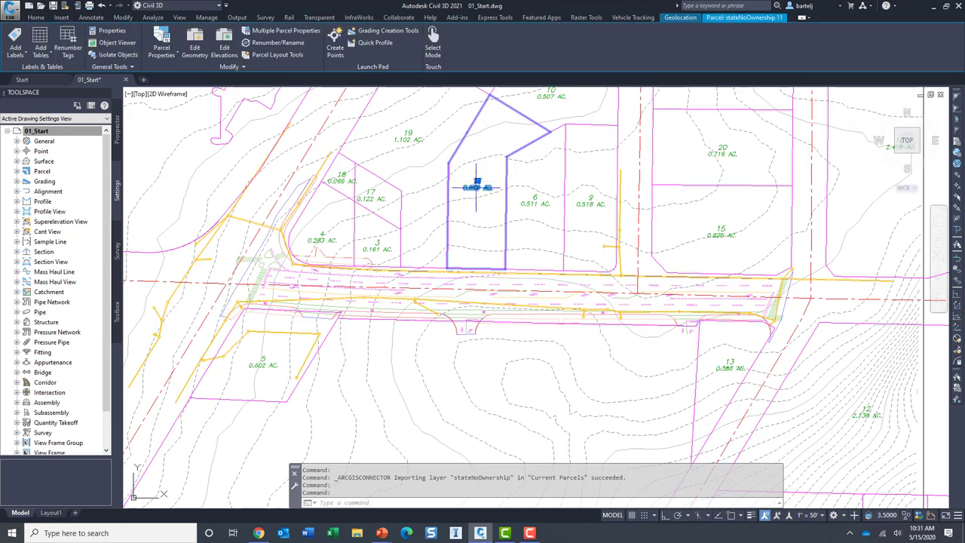
right_click(477, 187)
click(518, 314)
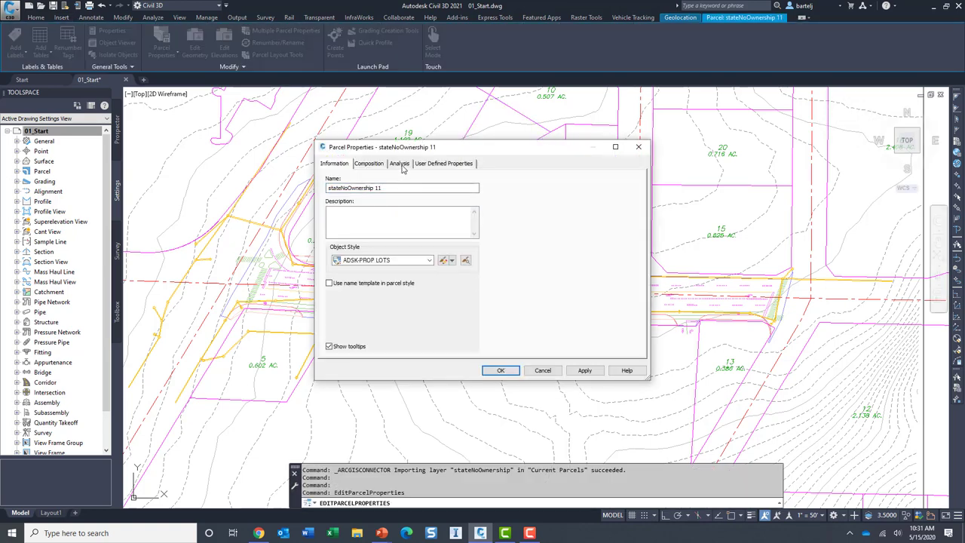
click(400, 163)
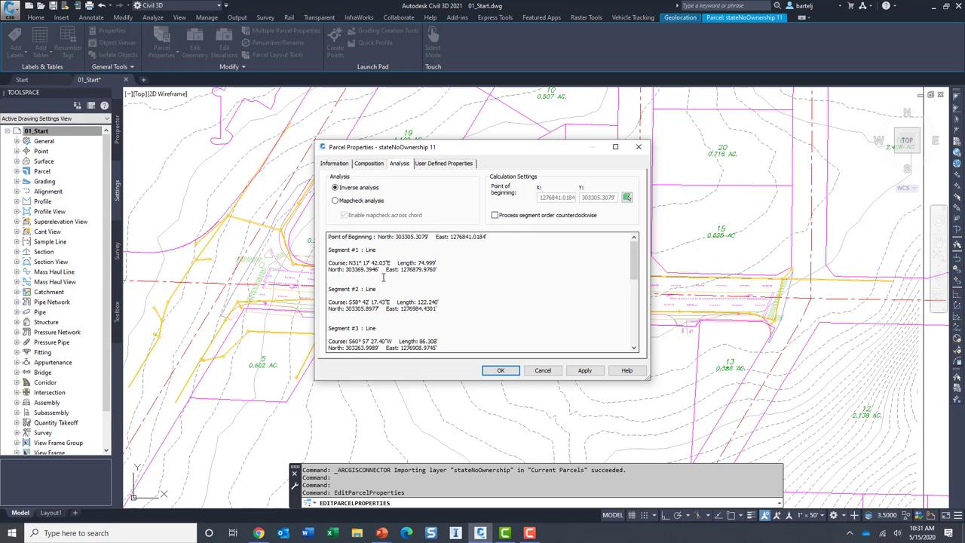
click(542, 370)
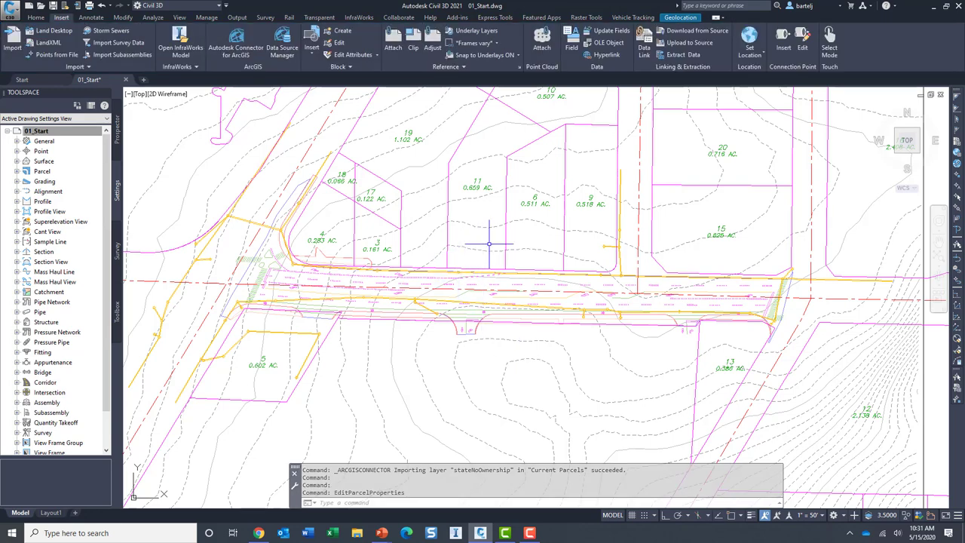
middle_drag(490, 245, 416, 305)
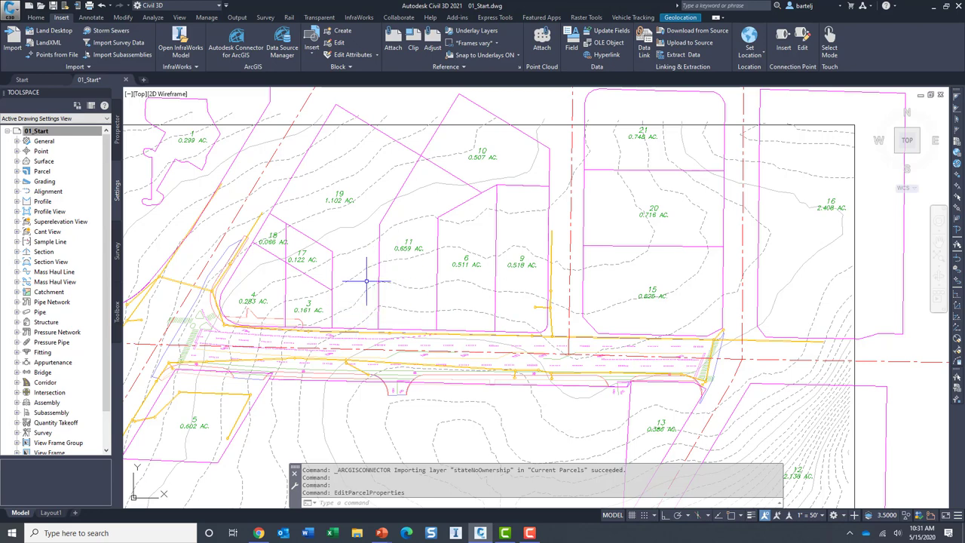
mouse_move(355, 287)
middle_drag(345, 315, 343, 304)
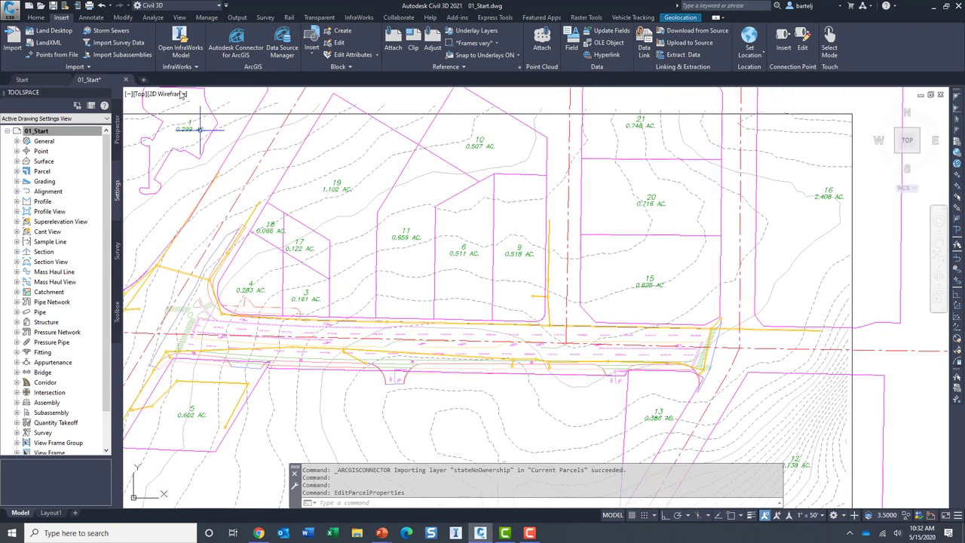
click(37, 18)
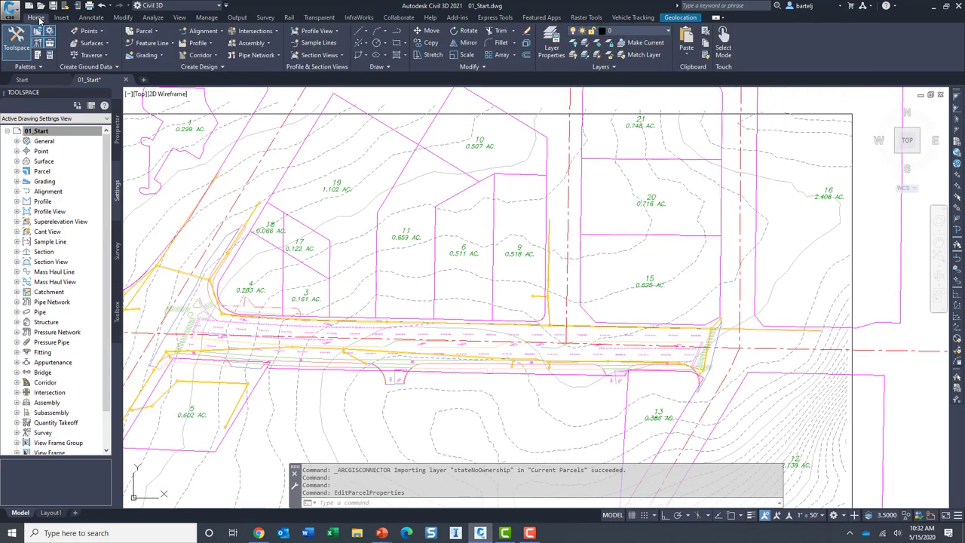
Create the SanNetwork pipe network using ADSK-SANITARY, AIW_Existing_Ground and the WAPR 4 alignment
click(276, 56)
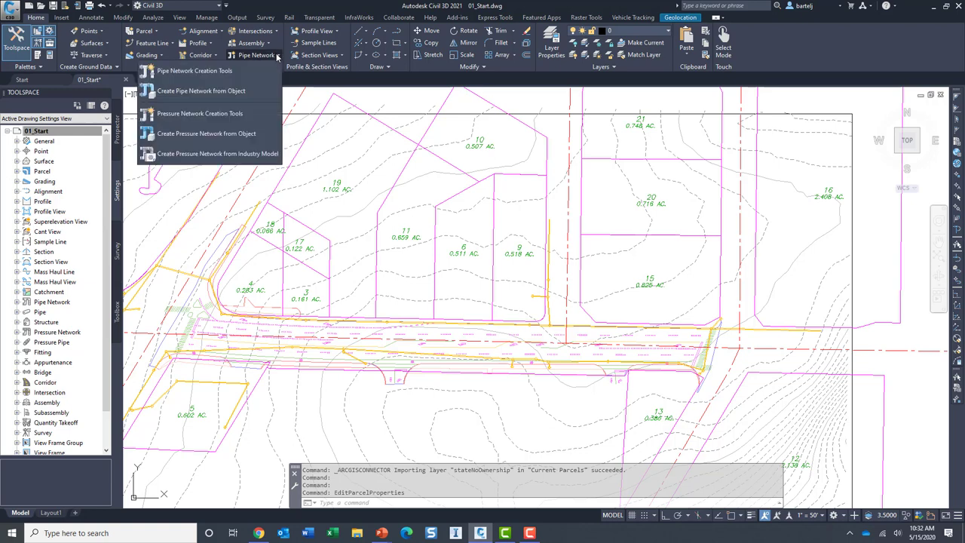
click(229, 71)
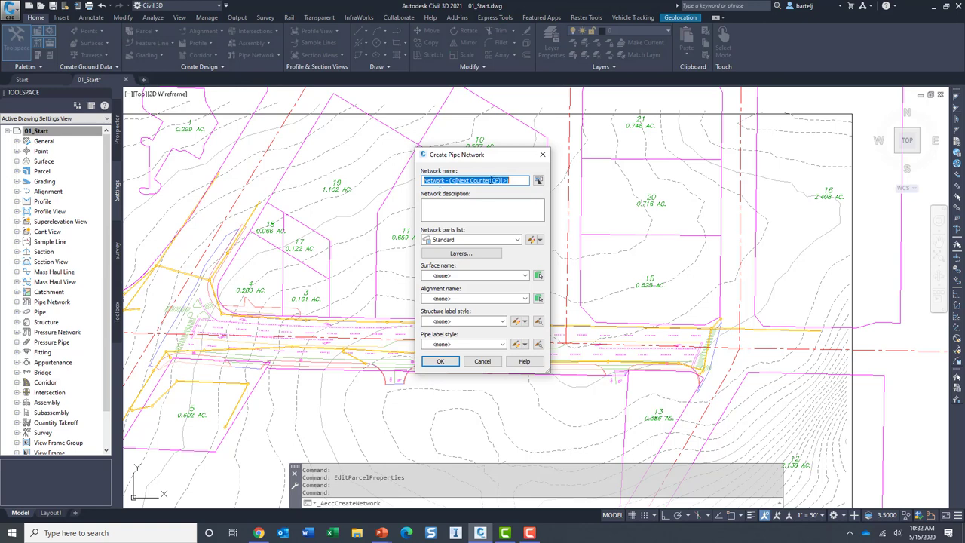
drag(491, 179, 411, 182)
text(SanNetwork)
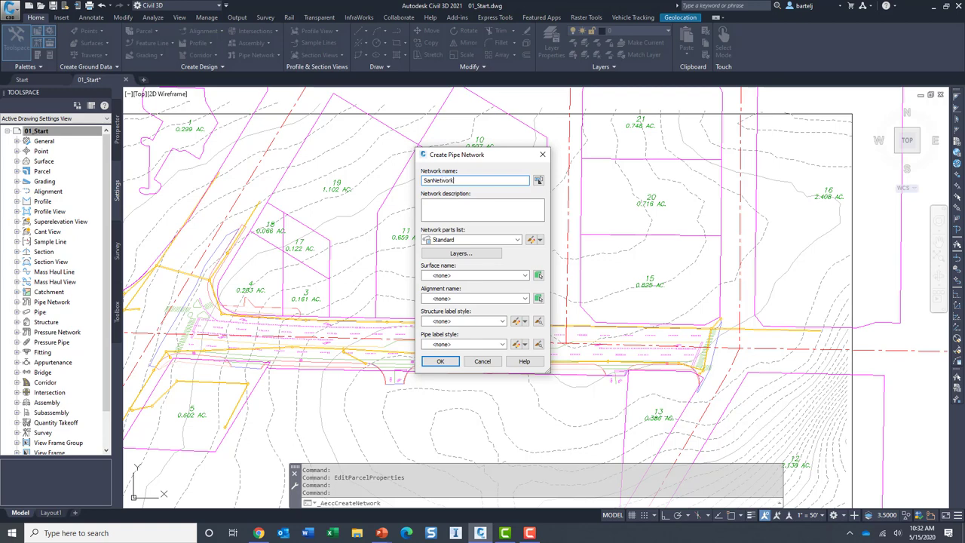
click(521, 240)
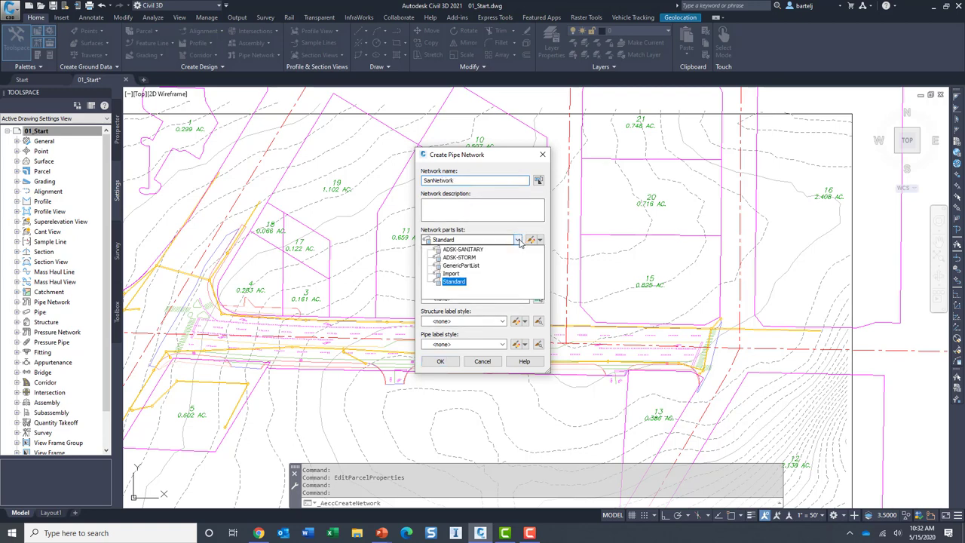
click(481, 253)
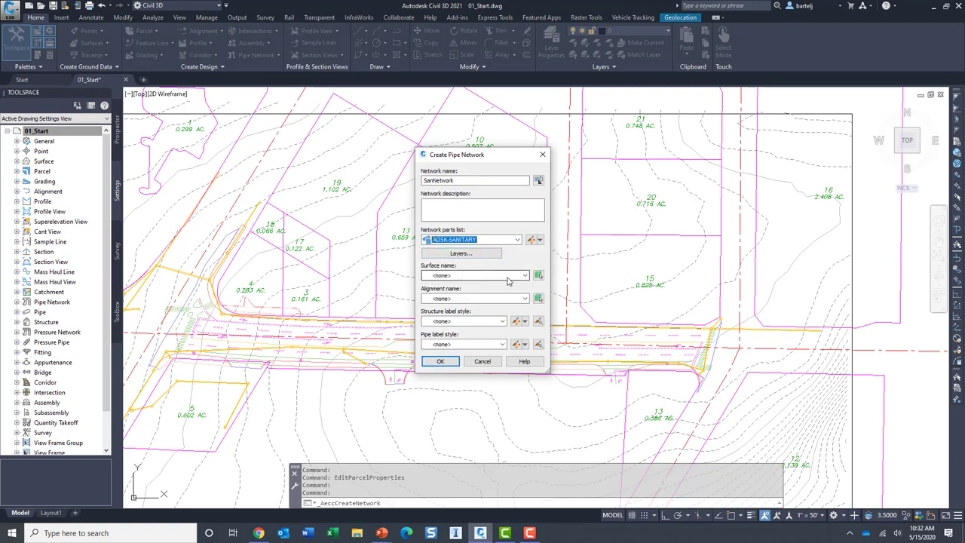
click(525, 277)
click(489, 294)
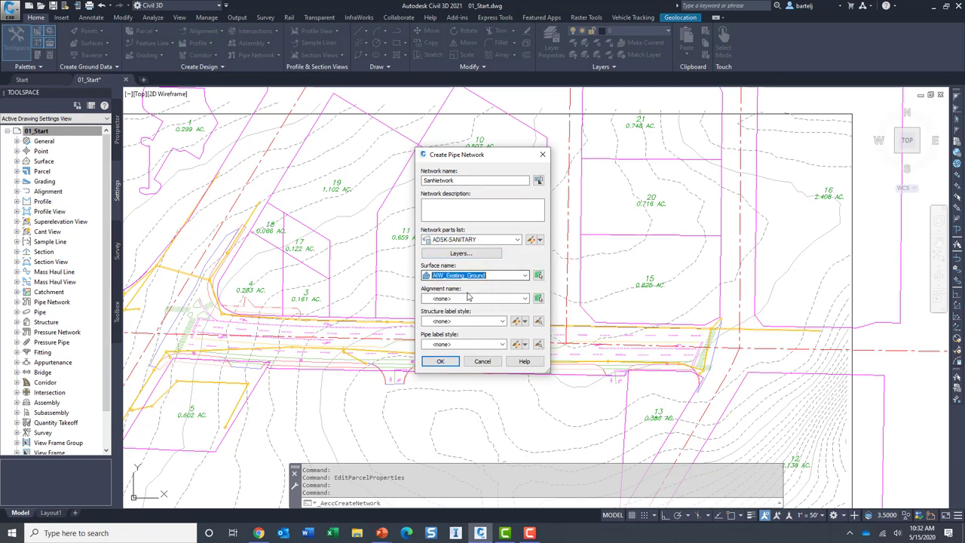
click(526, 298)
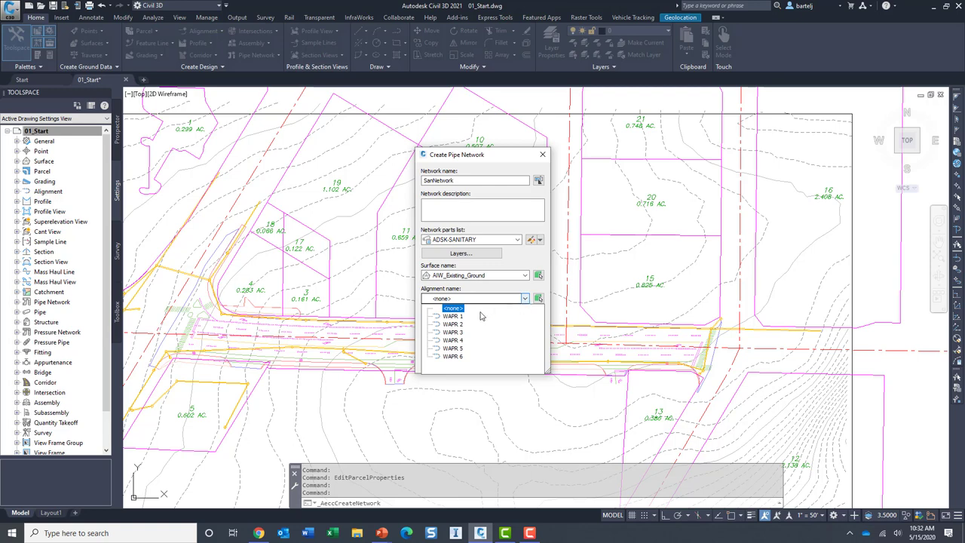
click(453, 340)
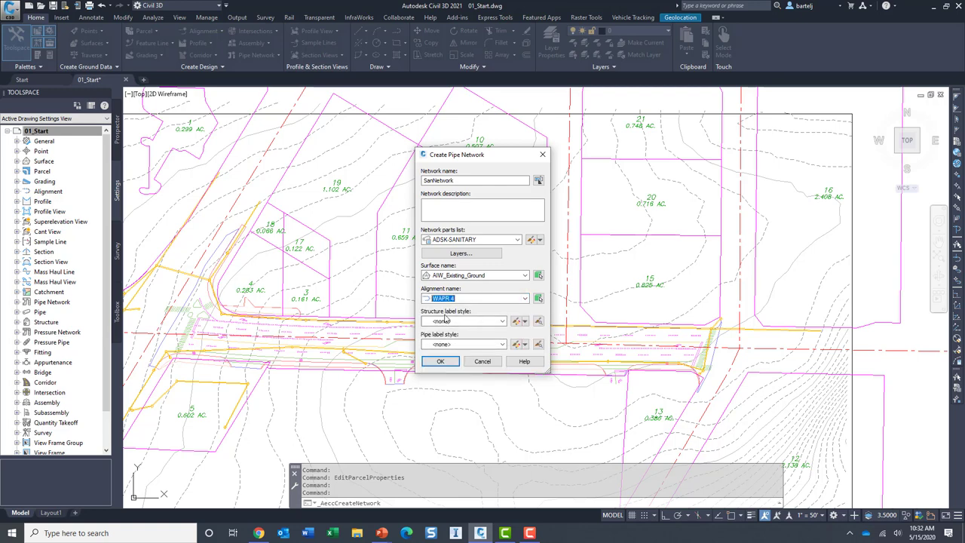
click(443, 361)
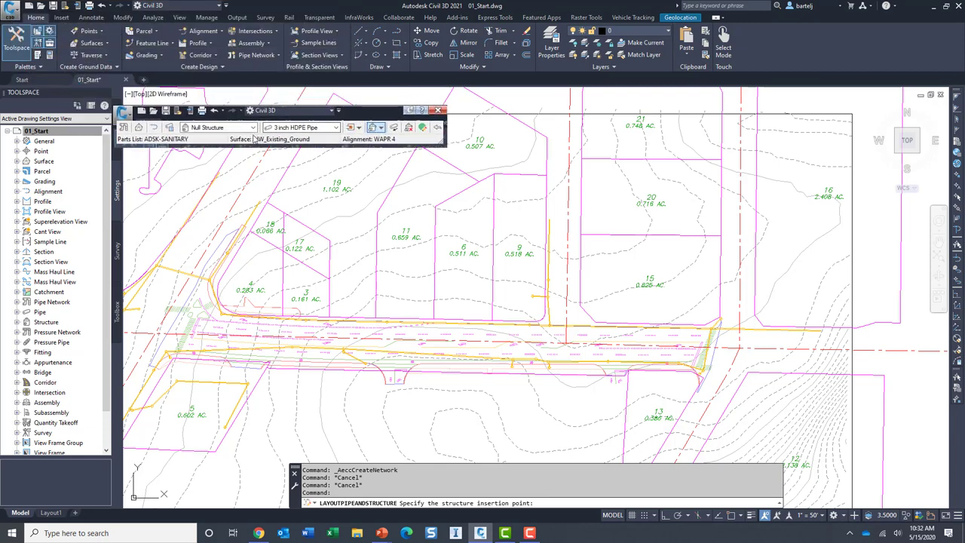
Choose the 48 inch dia 24 inch cone concentric structure and 8.0 inch PVC Pipe
click(254, 129)
click(186, 153)
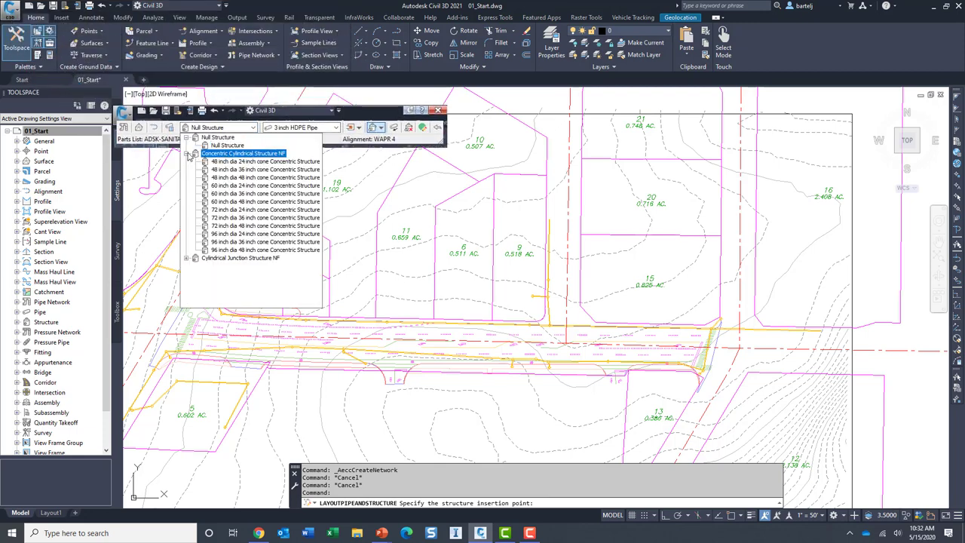
click(215, 162)
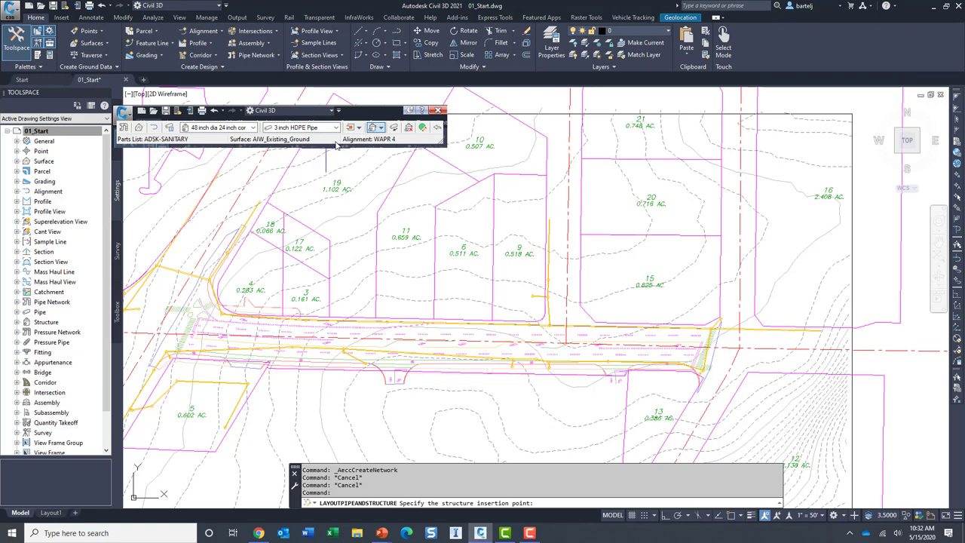
click(337, 127)
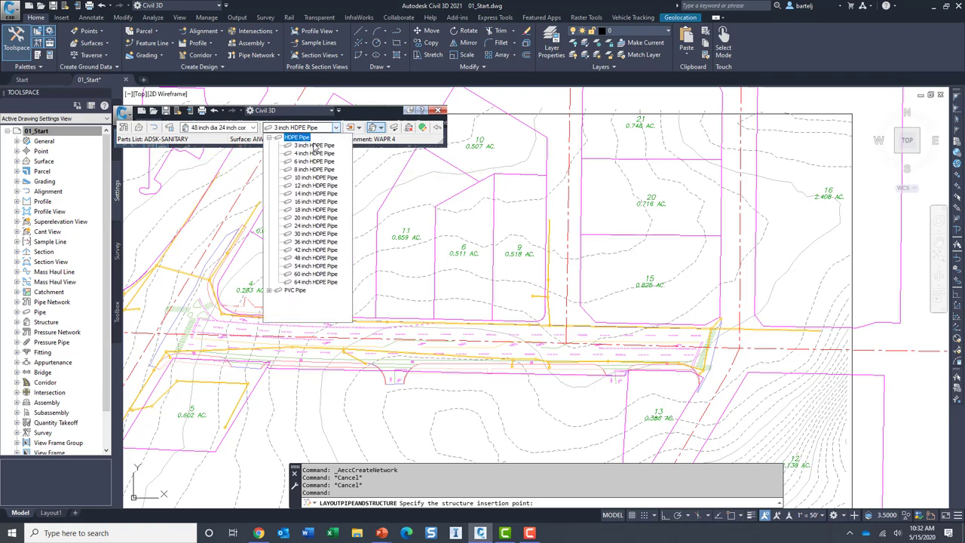
click(269, 290)
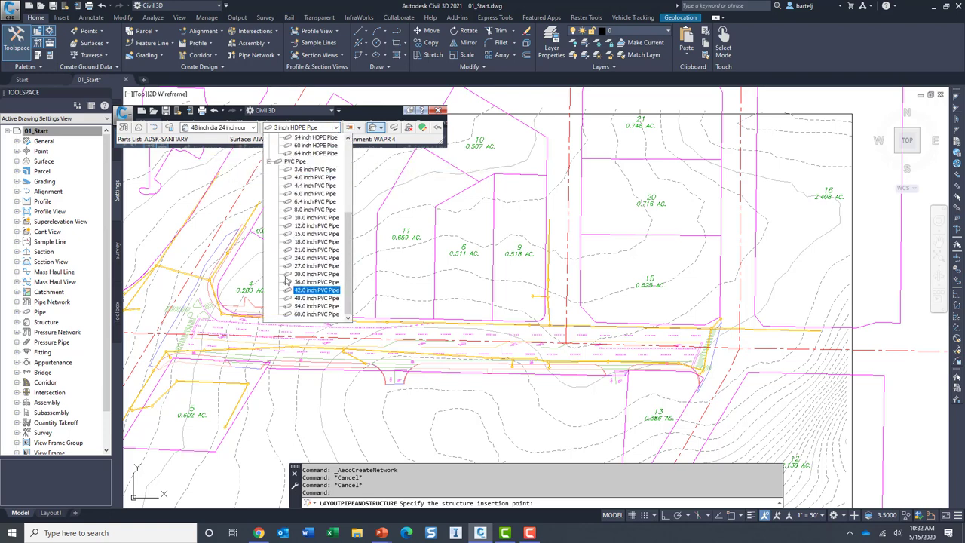
click(311, 210)
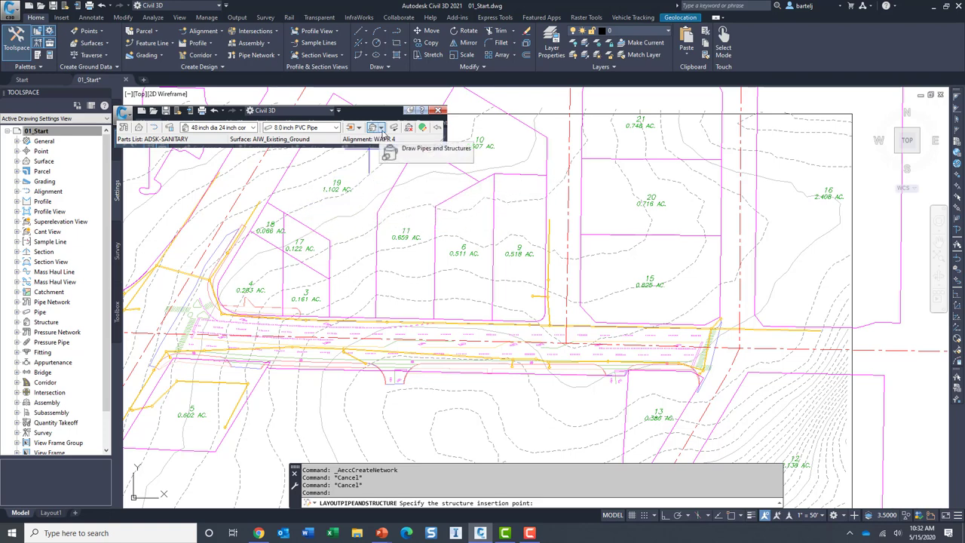
Lay out four manholes with pipes east along WAPR 4, then north up a branch
click(382, 129)
click(393, 142)
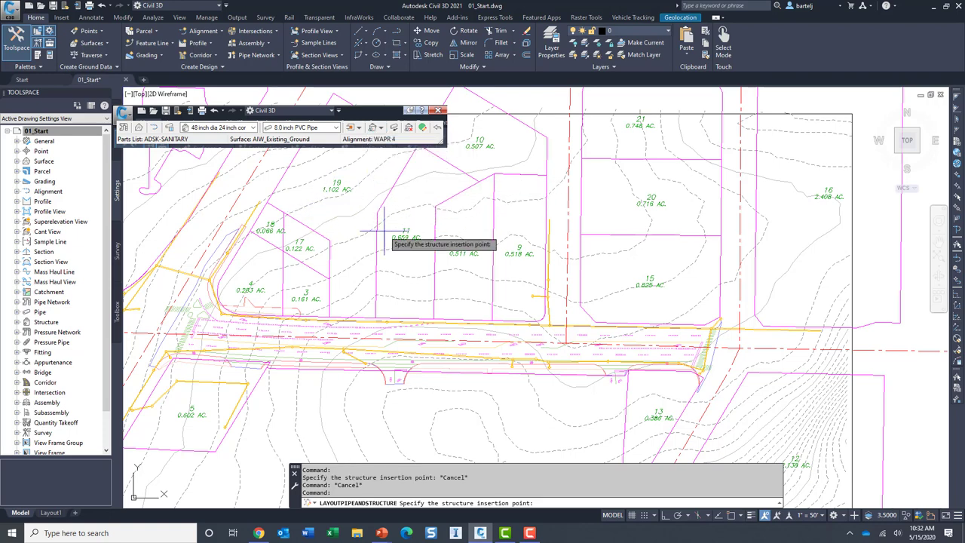
click(329, 317)
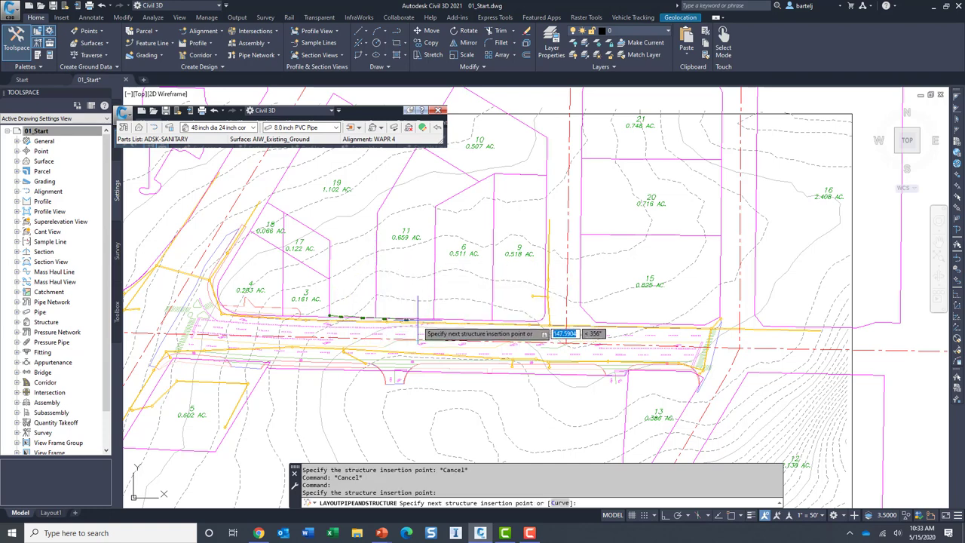
click(434, 319)
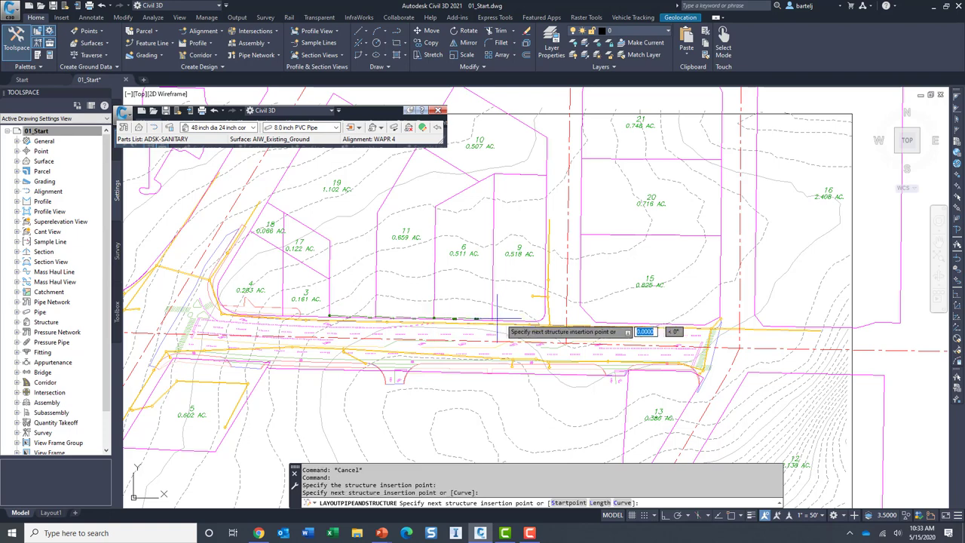
click(580, 322)
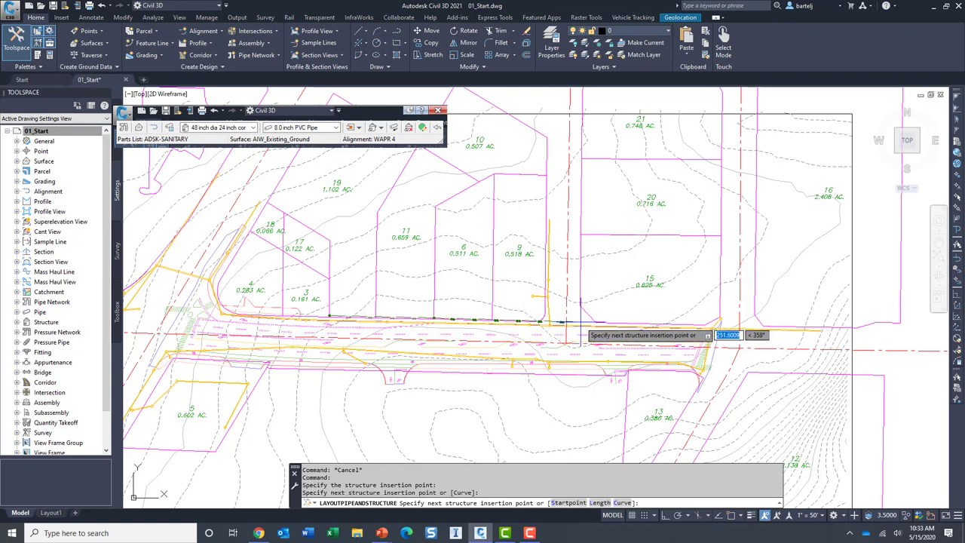
click(581, 197)
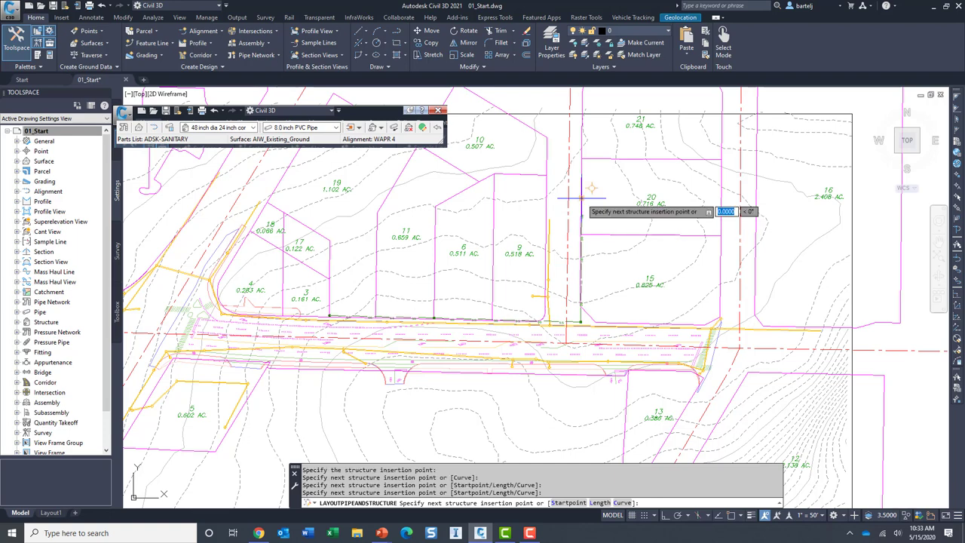
right_click(587, 205)
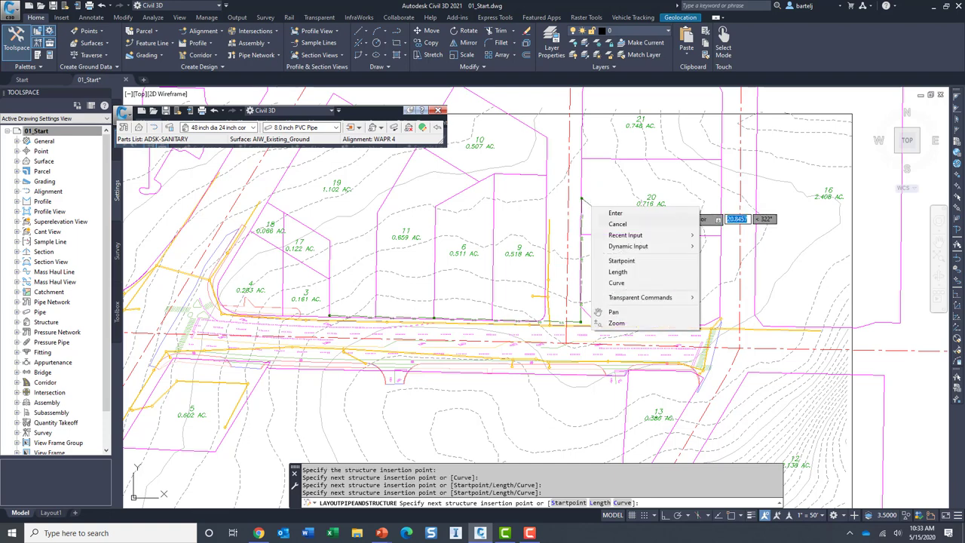
click(607, 212)
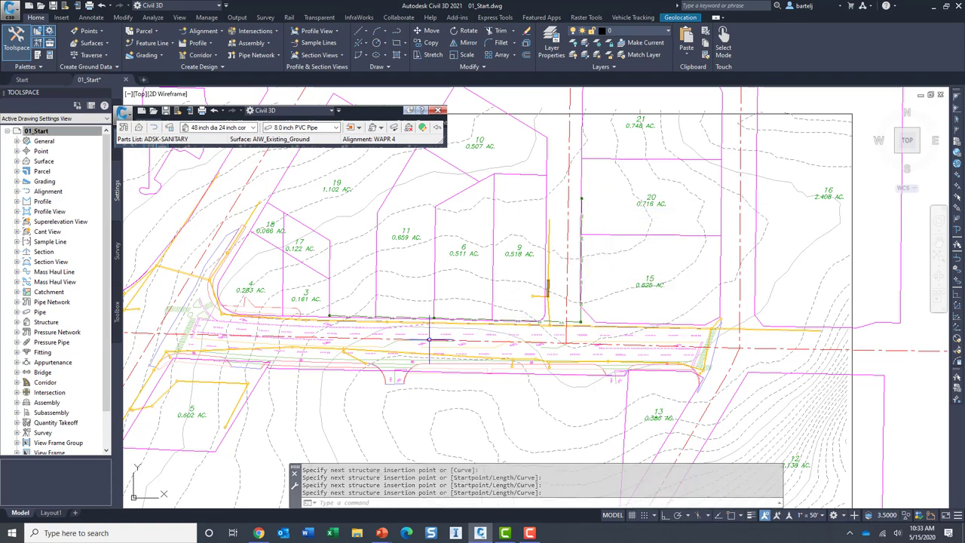
Close the Network Layout Tools and bring up the Output commands
scroll(421, 333, up, 5)
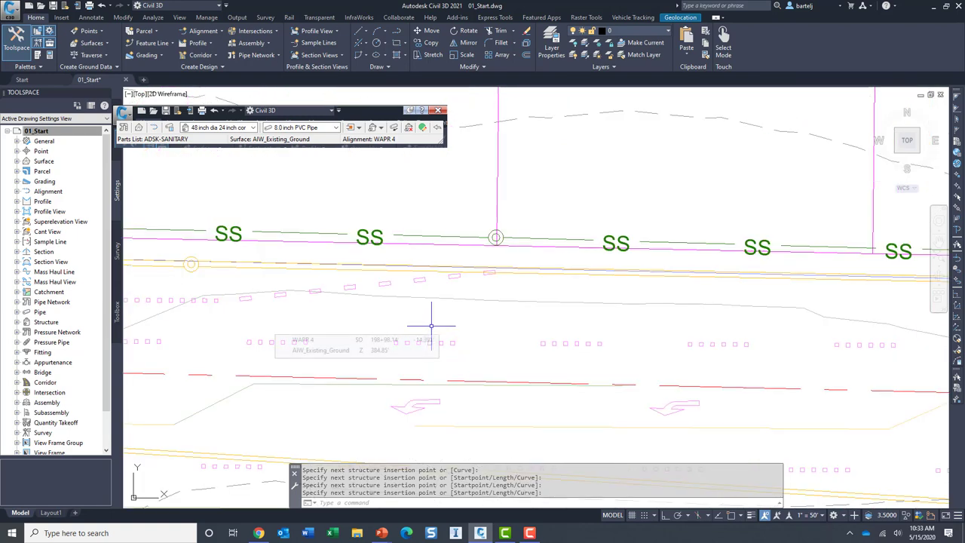
scroll(407, 324, down, 3)
scroll(347, 327, down, 2)
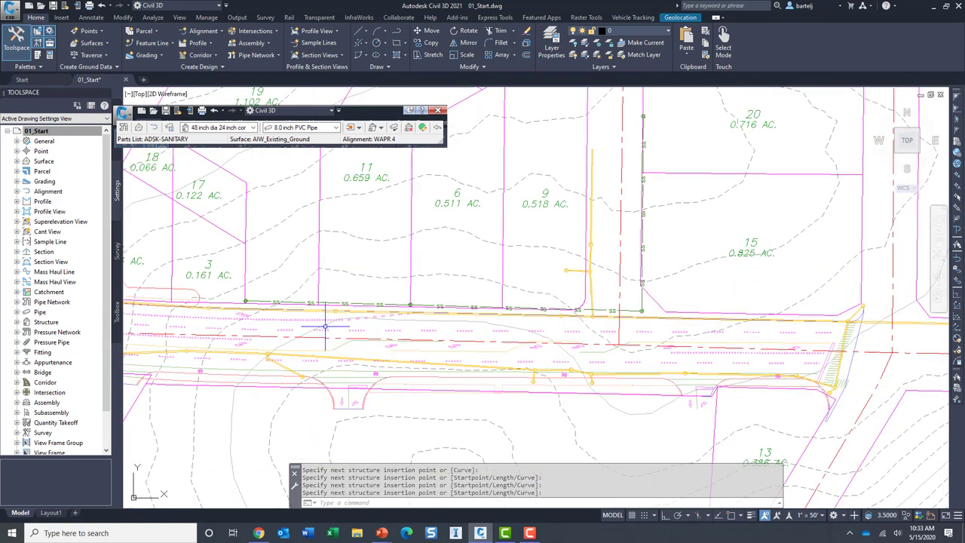
click(438, 110)
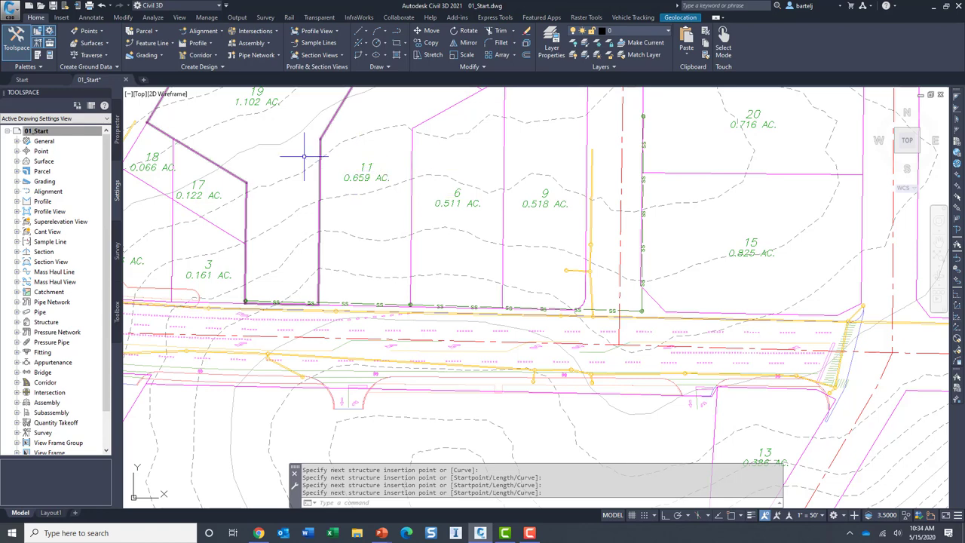
click(237, 17)
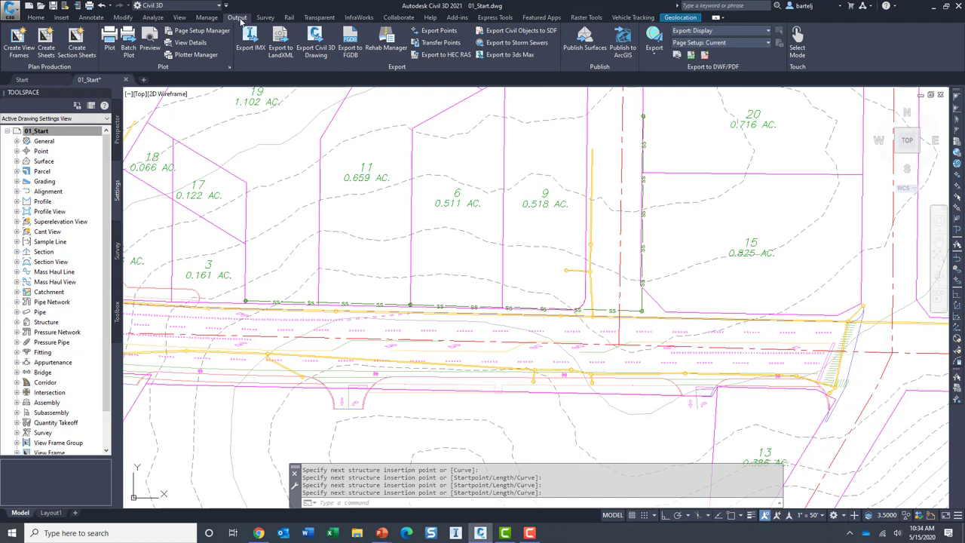
Start Publish to ArcGIS with only the SanNetwork pipe network checked for publishing
click(622, 46)
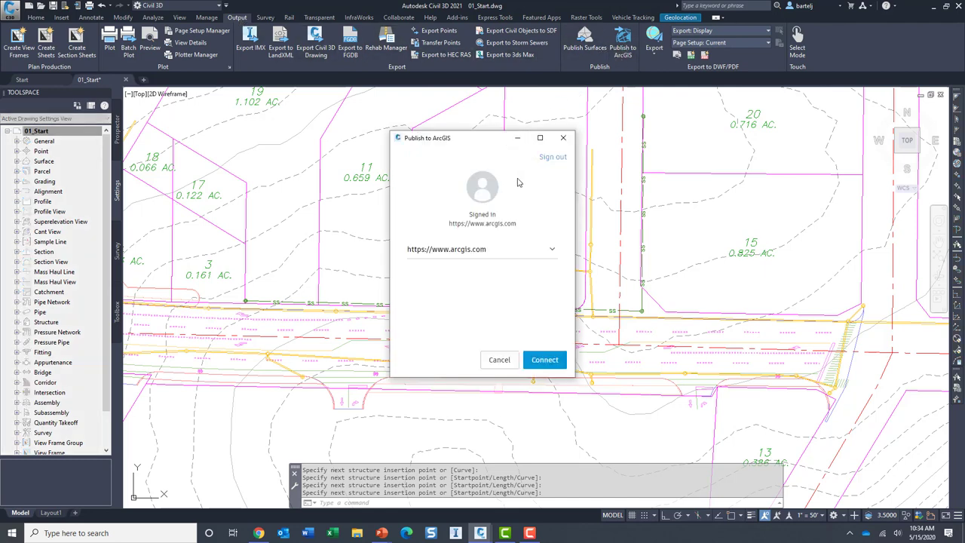
click(549, 360)
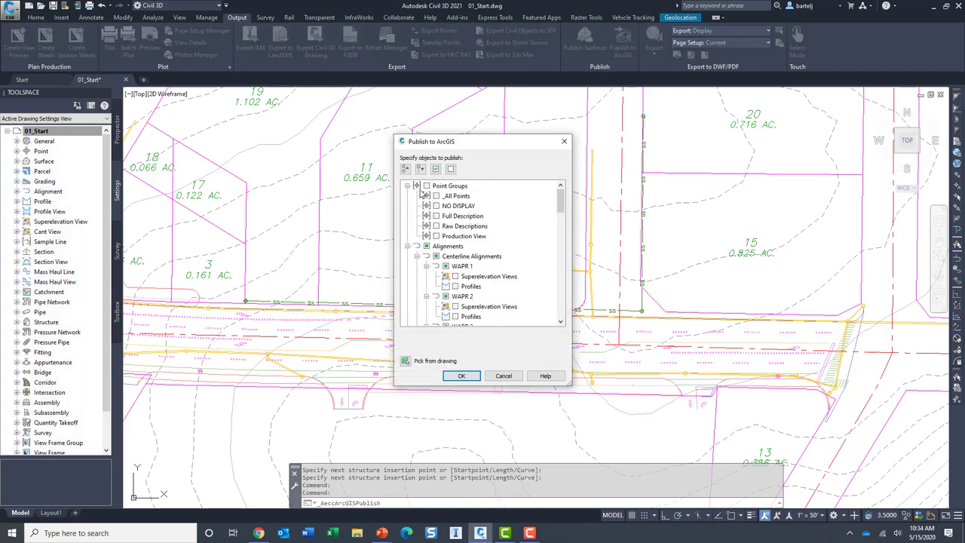
click(451, 169)
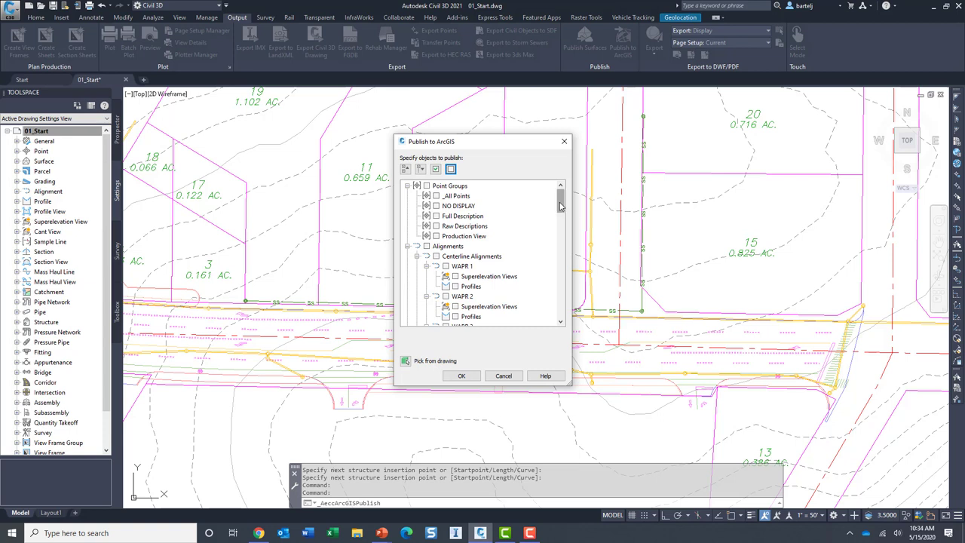
drag(561, 205, 563, 314)
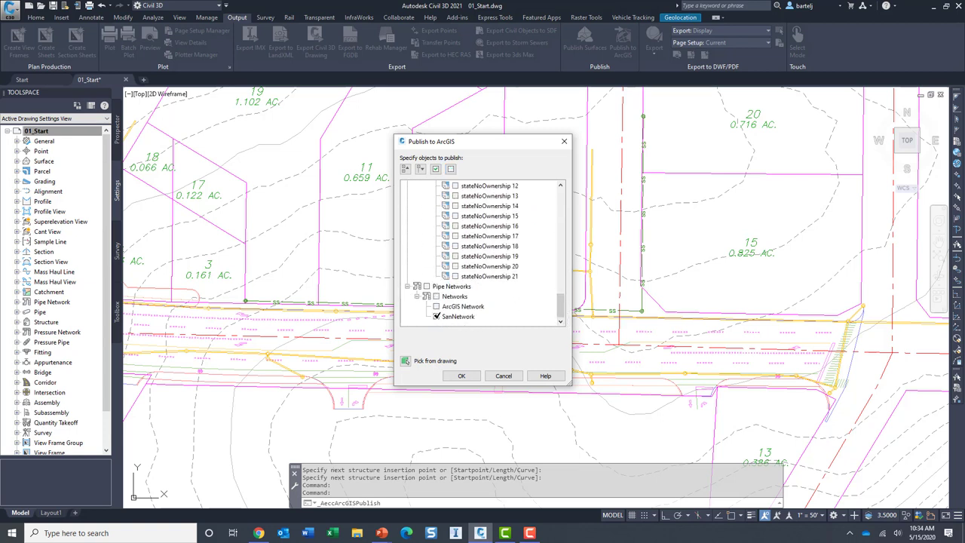
click(436, 316)
click(474, 375)
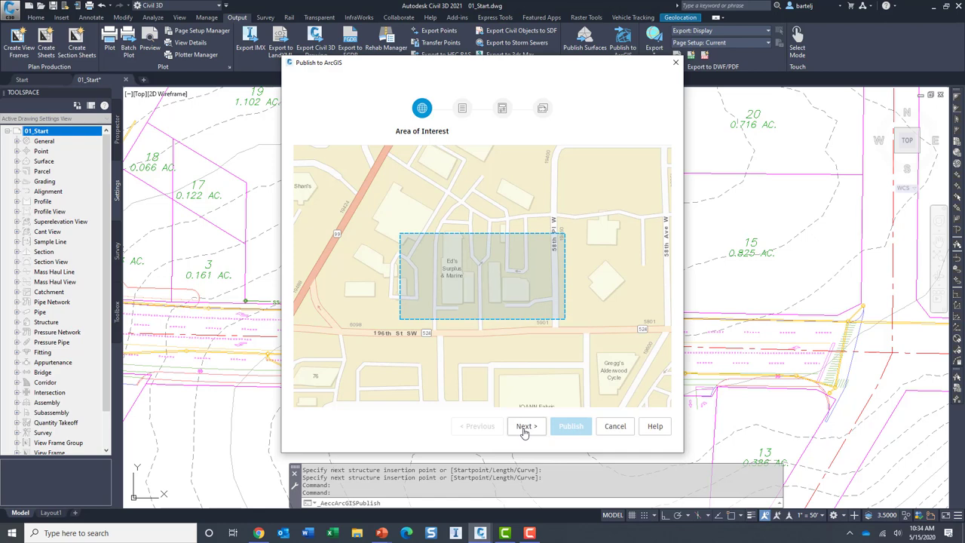
At Layer Definition, rename the Pipes layer SanPipe and the Structures layer SanStructure
click(525, 428)
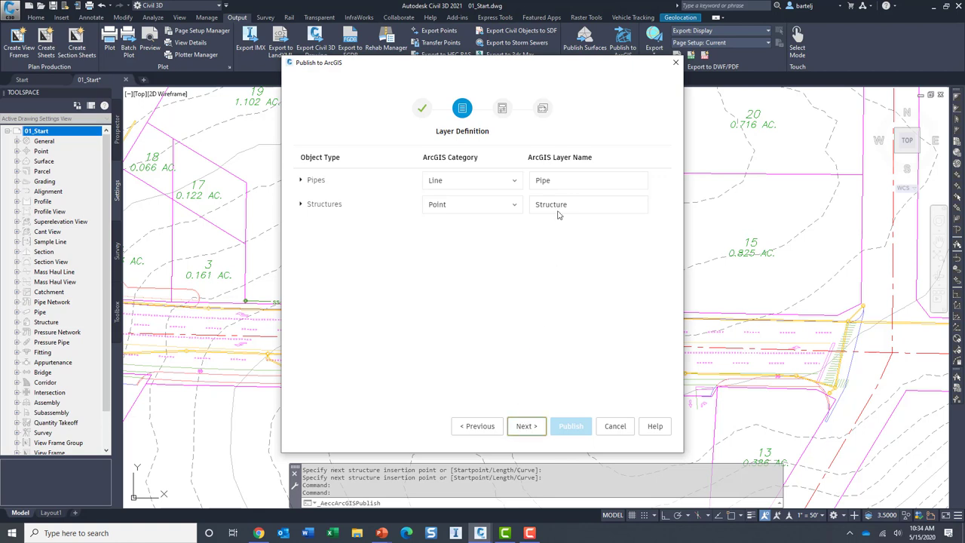
click(537, 180)
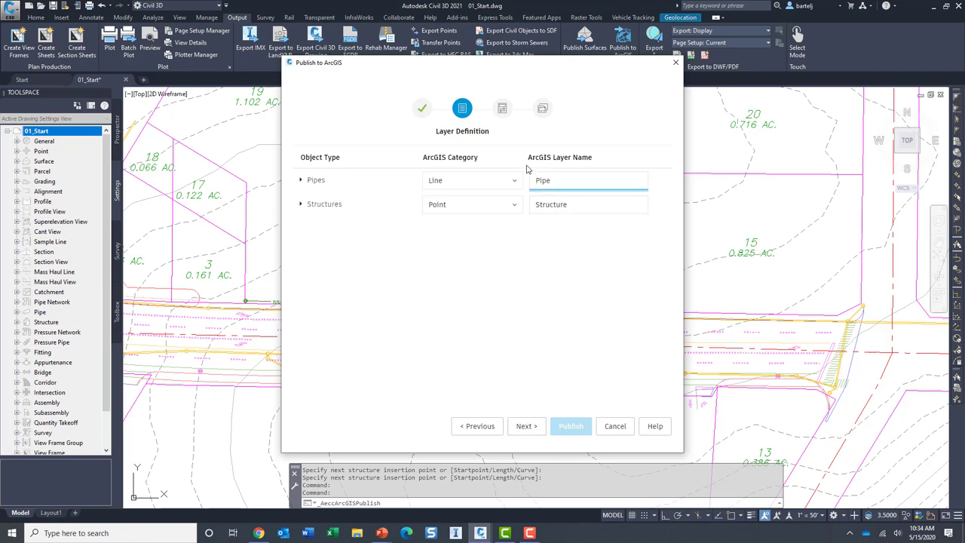
text(San)
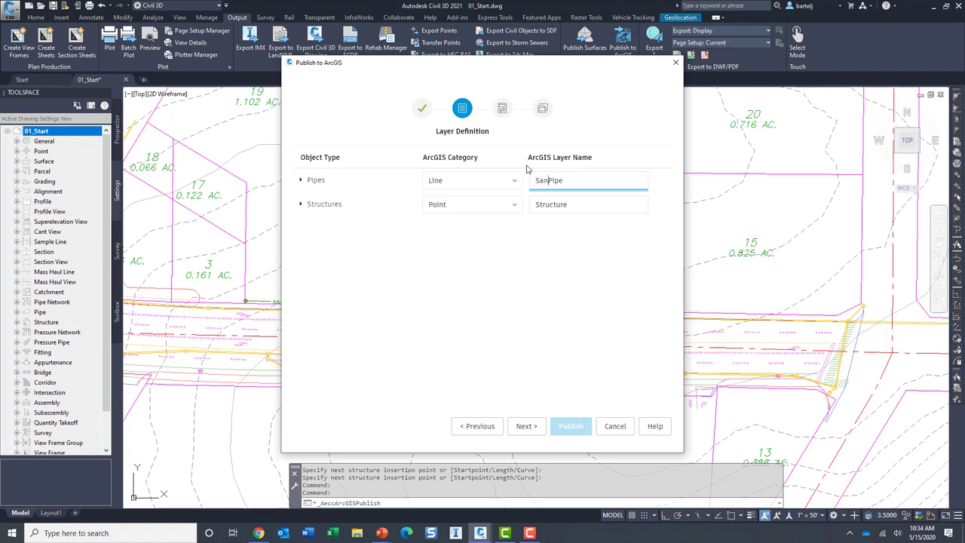
click(558, 204)
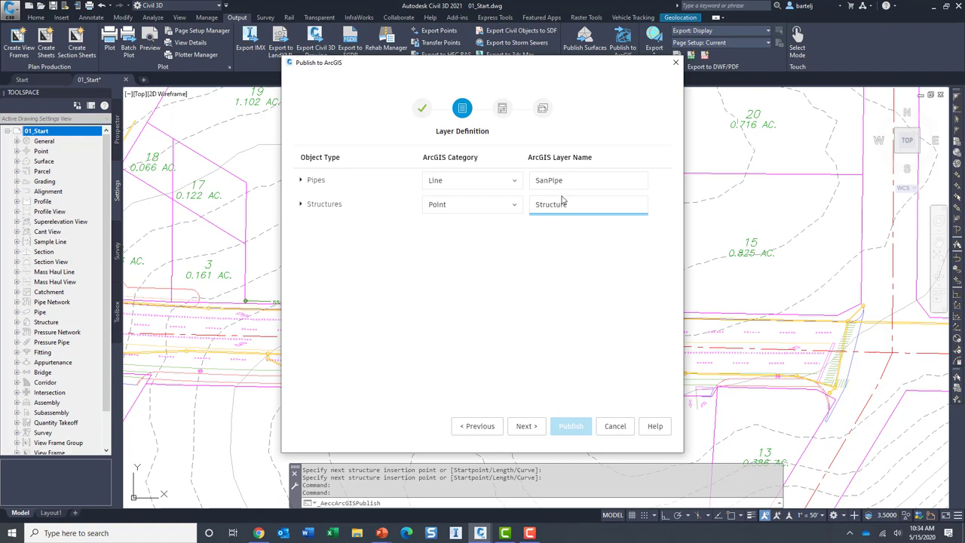
key(Home)
text(San)
Expand the Structures layer to review its attributes, then collapse it again
click(301, 206)
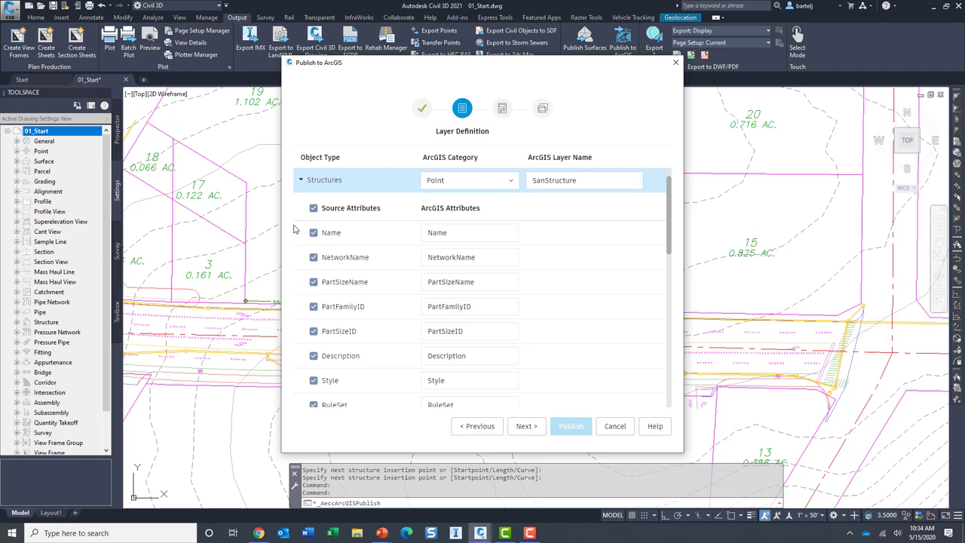
scroll(295, 230, down, 3)
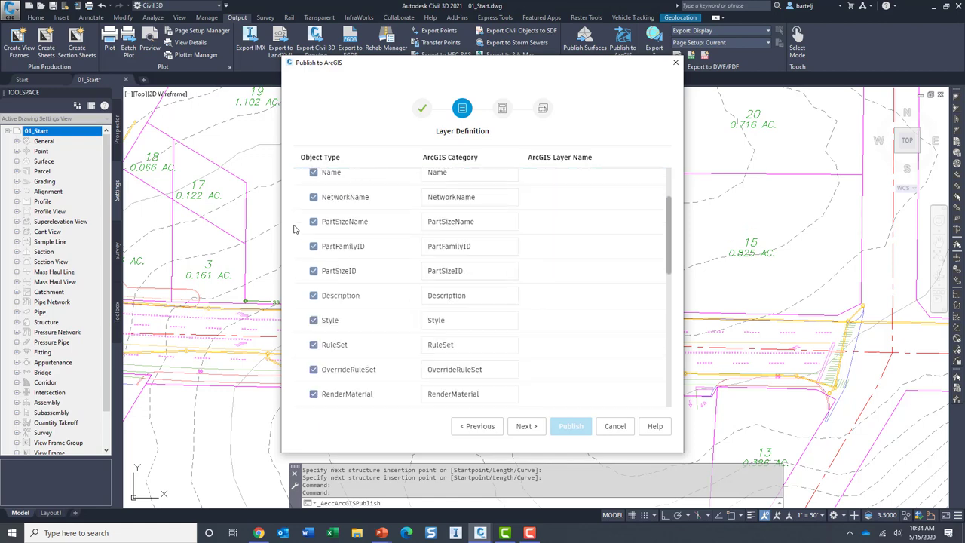
scroll(294, 229, up, 1)
scroll(294, 229, up, 2)
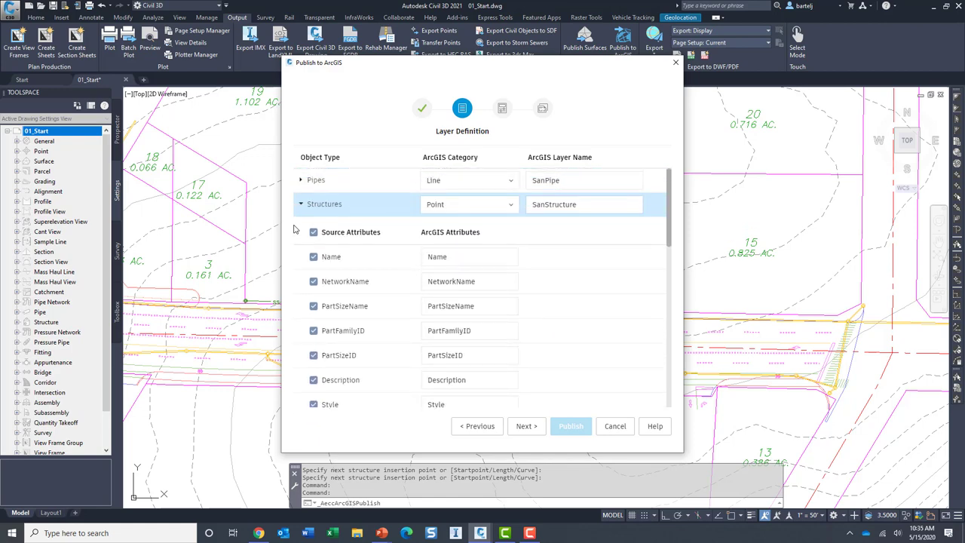
click(301, 205)
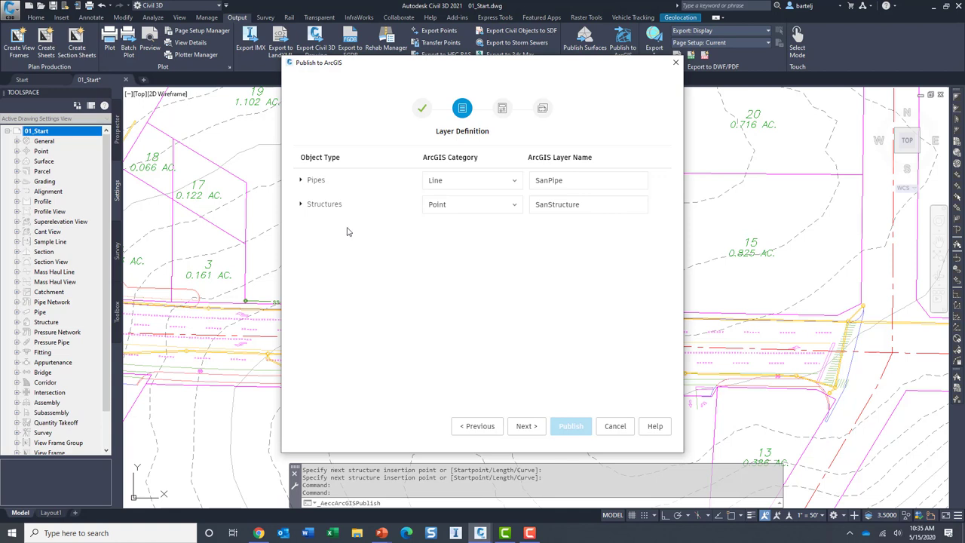
Name the published service SanNetwork
click(527, 427)
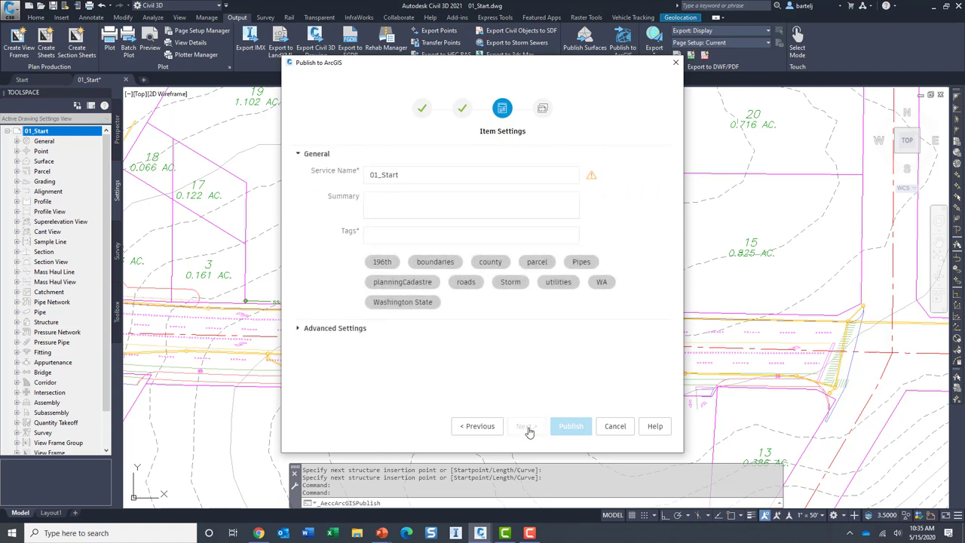
double_click(405, 174)
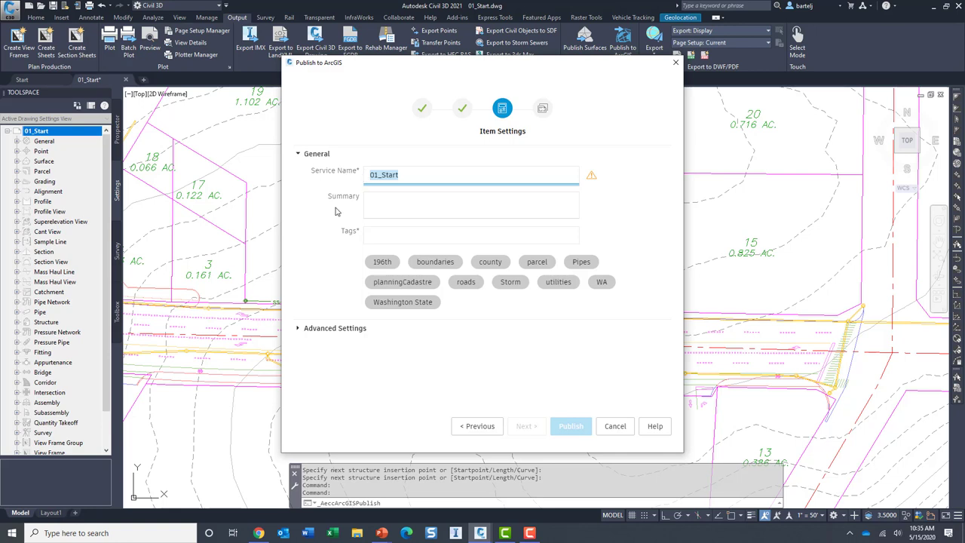
text(SanNetwork)
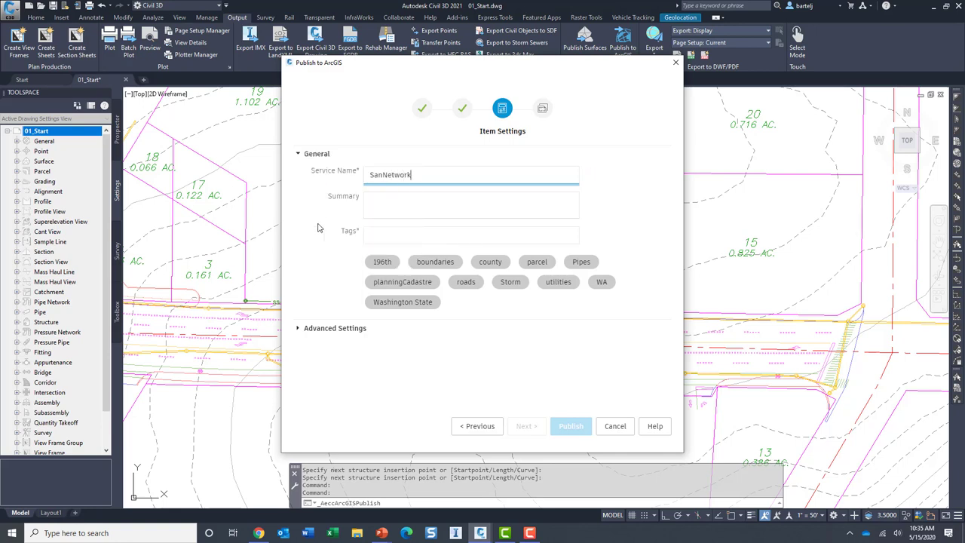
Tag the service 196th, utilities and Sanitary, and publish into the 196th Street Project folder
click(377, 263)
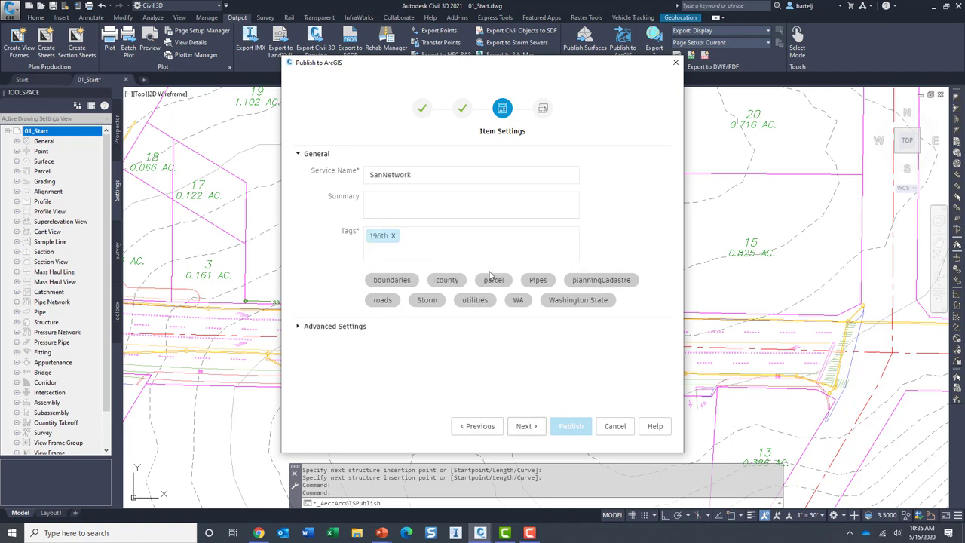
click(475, 300)
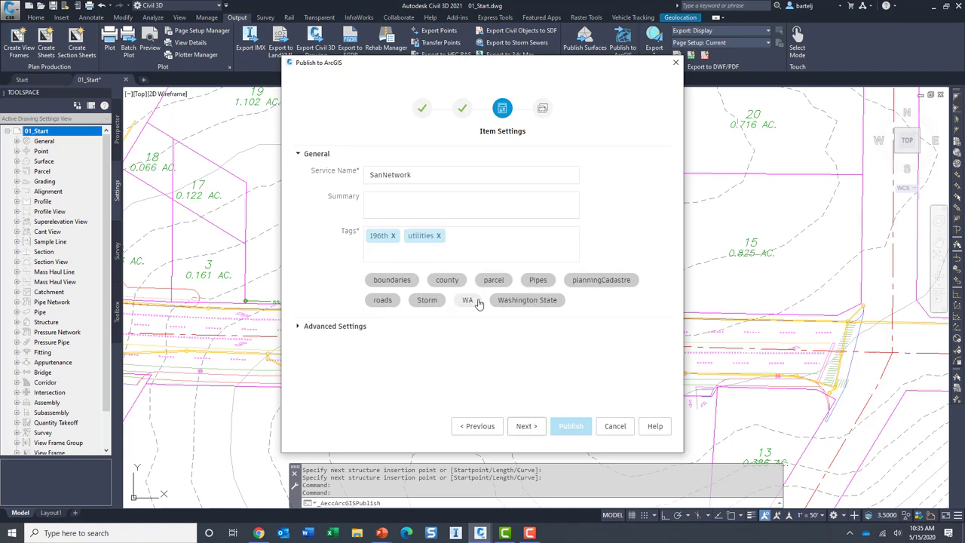
click(444, 227)
text(Sanitary)
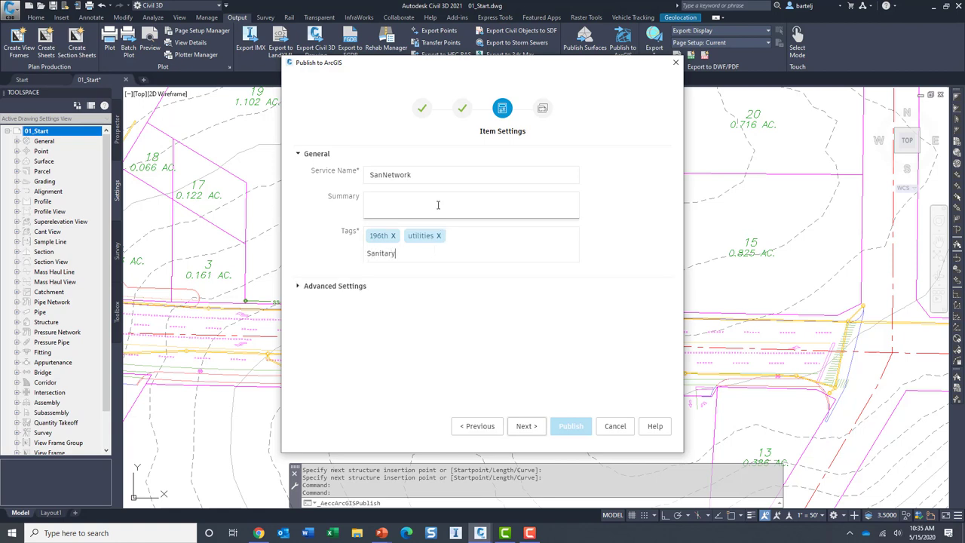
click(527, 427)
key(Return)
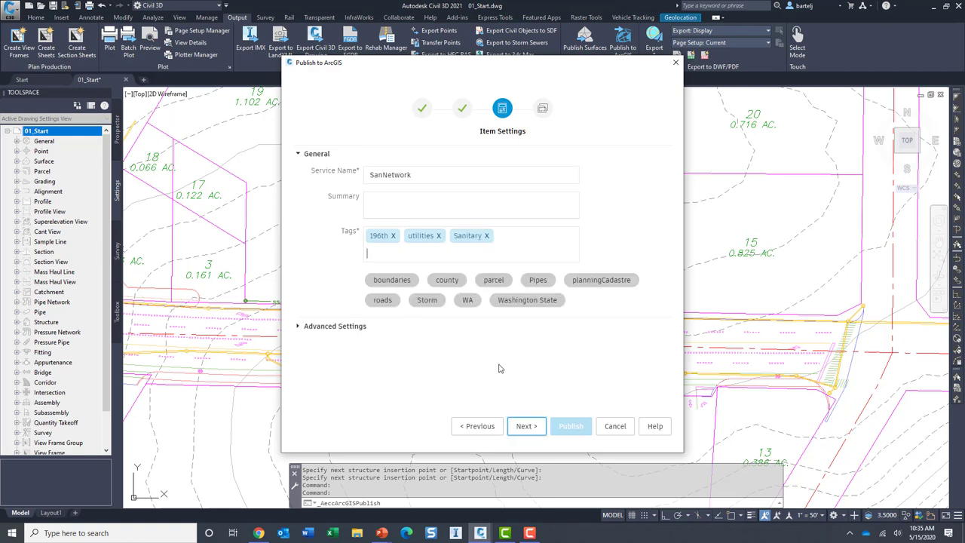
click(526, 426)
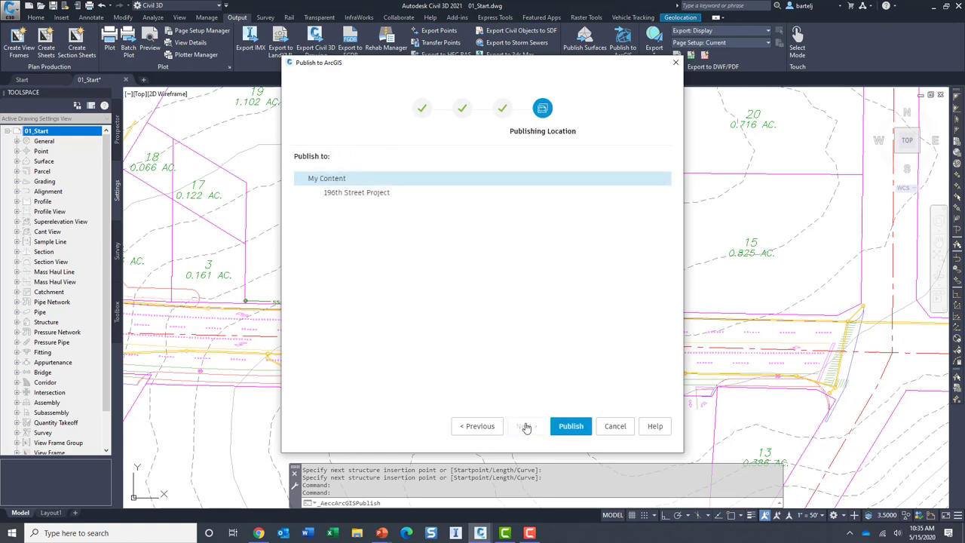
click(371, 193)
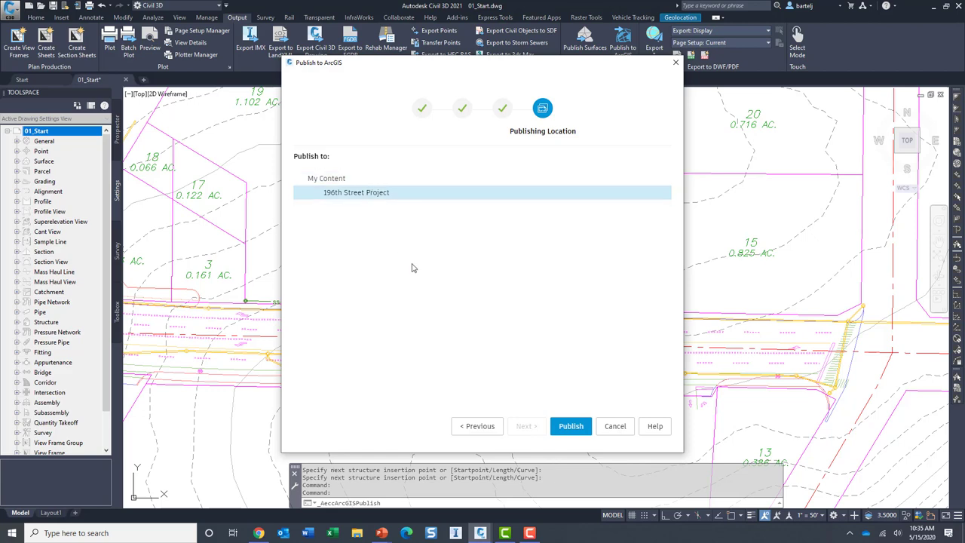
Publish SanNetwork to ArcGIS and, once it succeeds, view it in ArcGIS Online
click(571, 427)
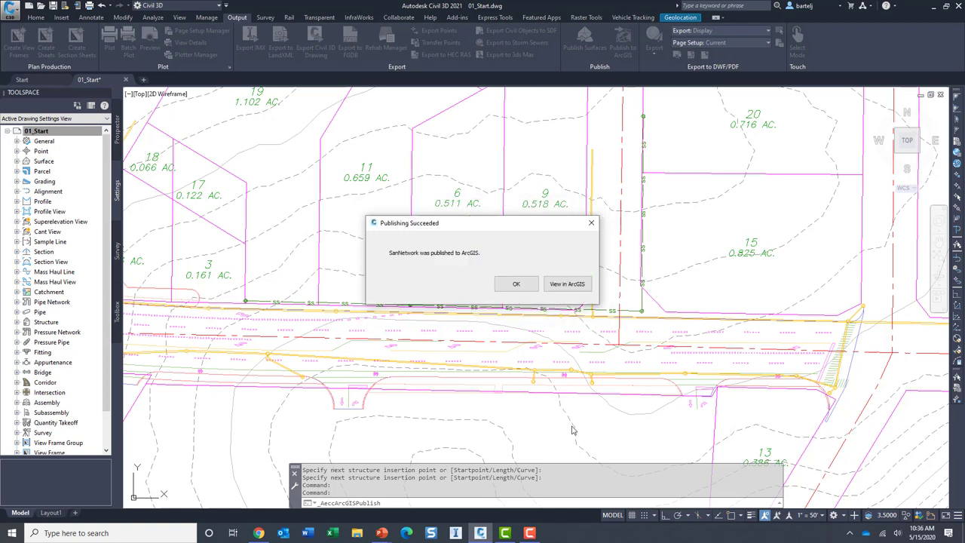
click(568, 285)
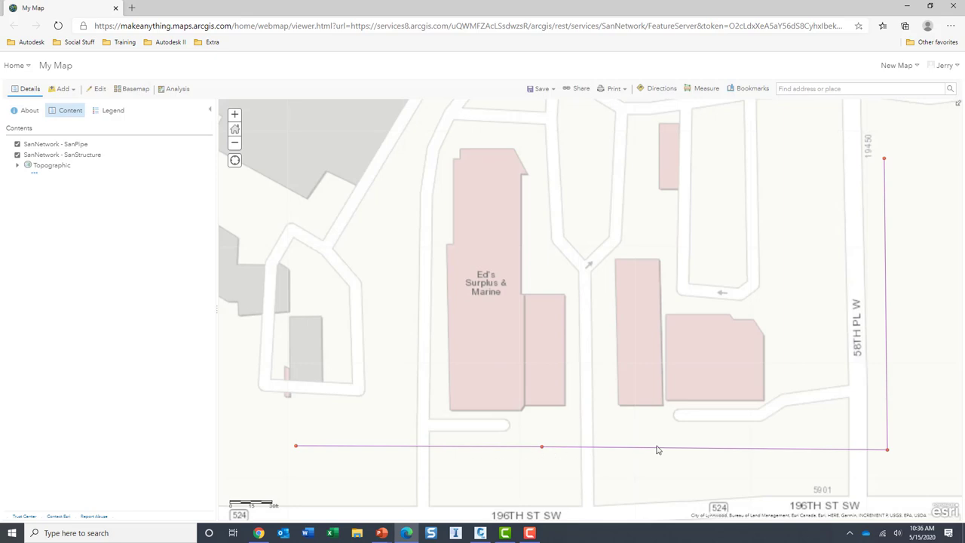
Inspect the sewer pipe's attribute popup in the map, then close it
click(309, 449)
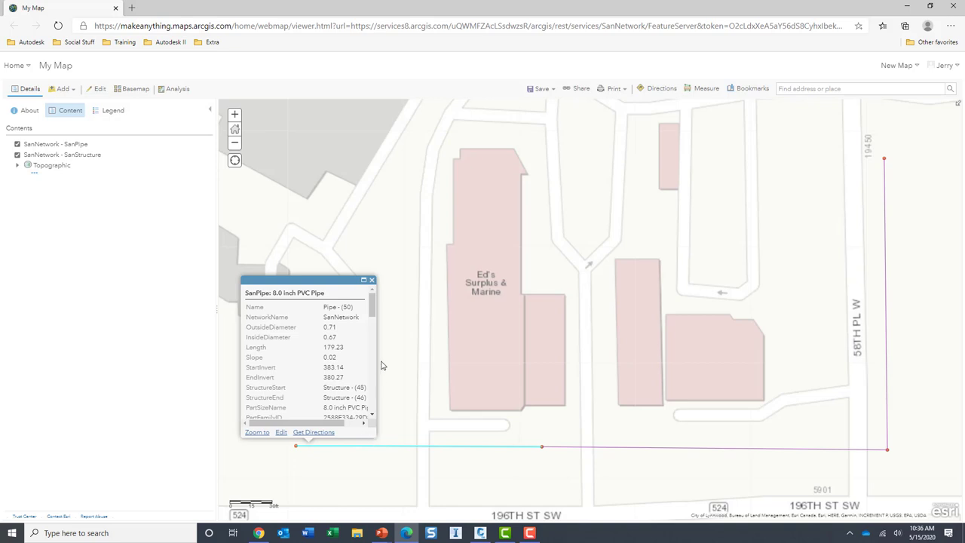
scroll(377, 317, down, 1)
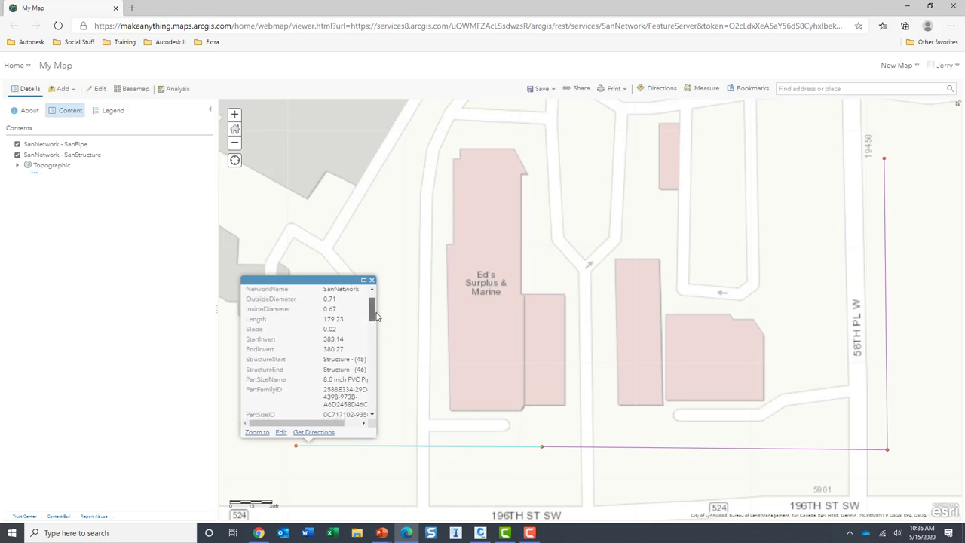
scroll(377, 317, down, 1)
scroll(377, 317, down, 2)
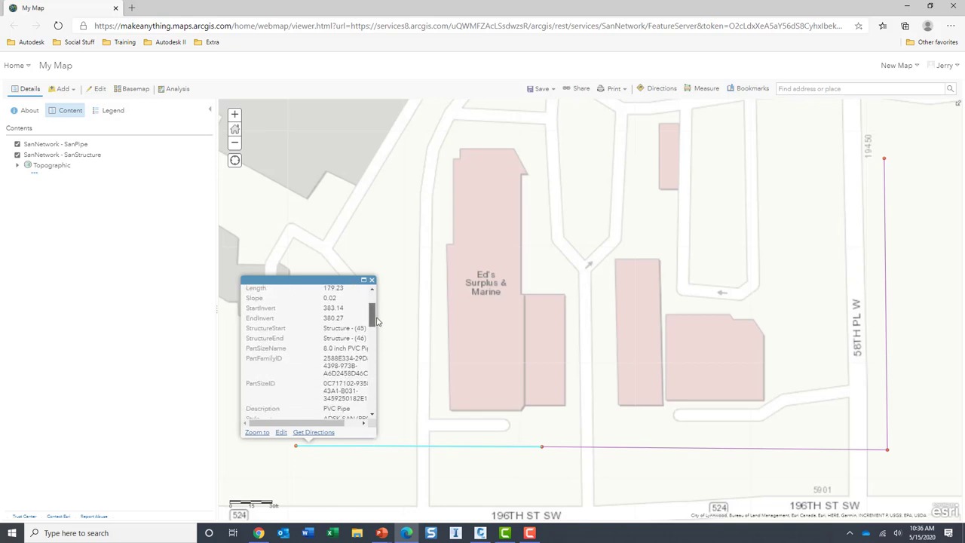
drag(378, 323, 378, 336)
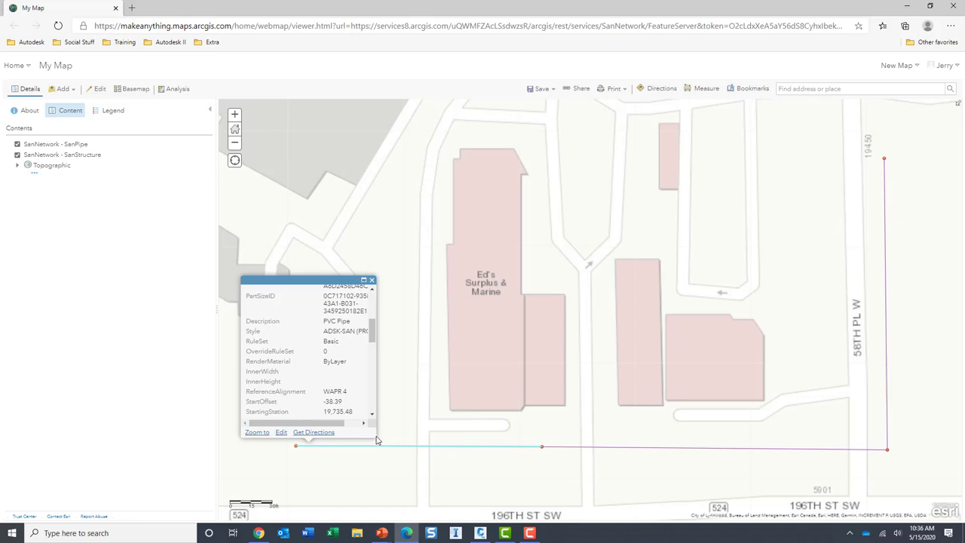
key(ctrl+a)
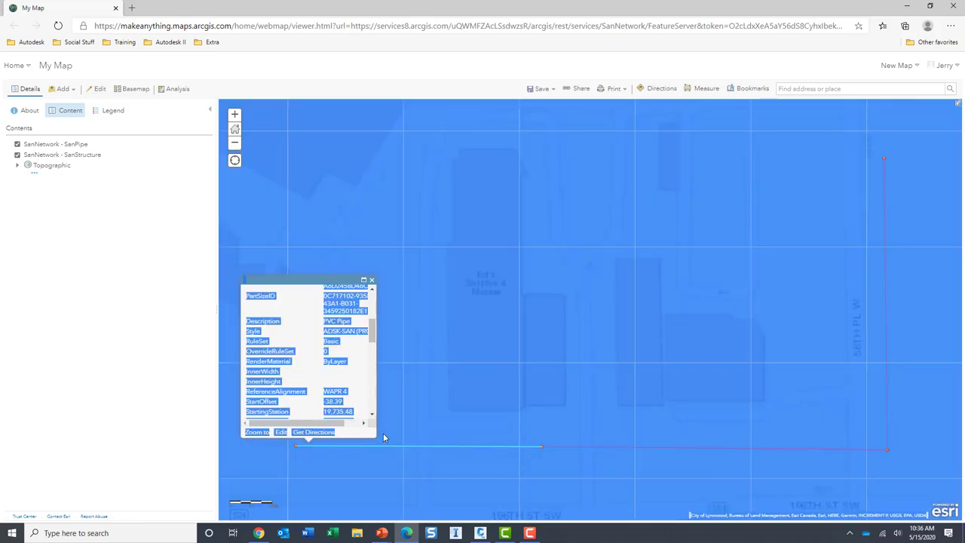
click(375, 436)
drag(373, 331, 378, 296)
click(371, 280)
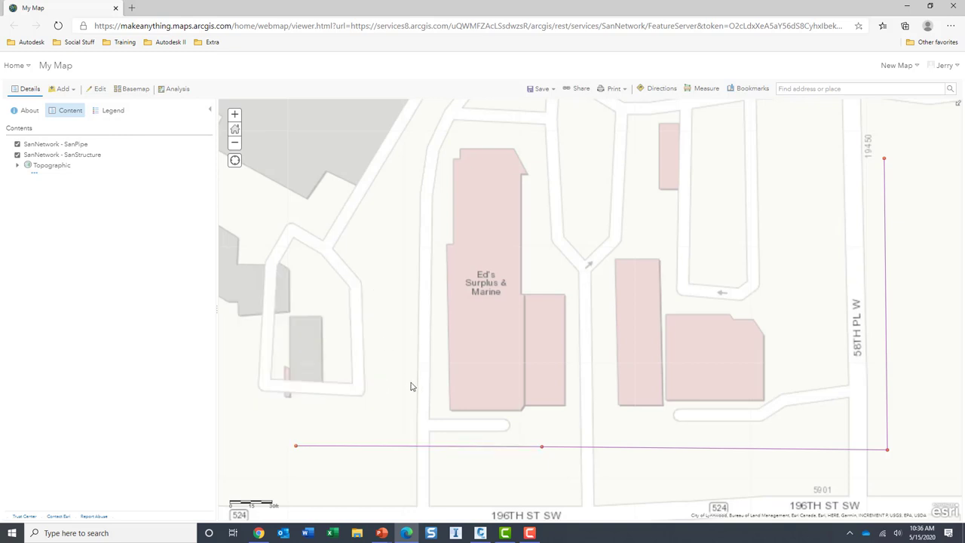
Check the middle structure's attributes, close the popup, and return to the PowerPoint slide show
click(542, 447)
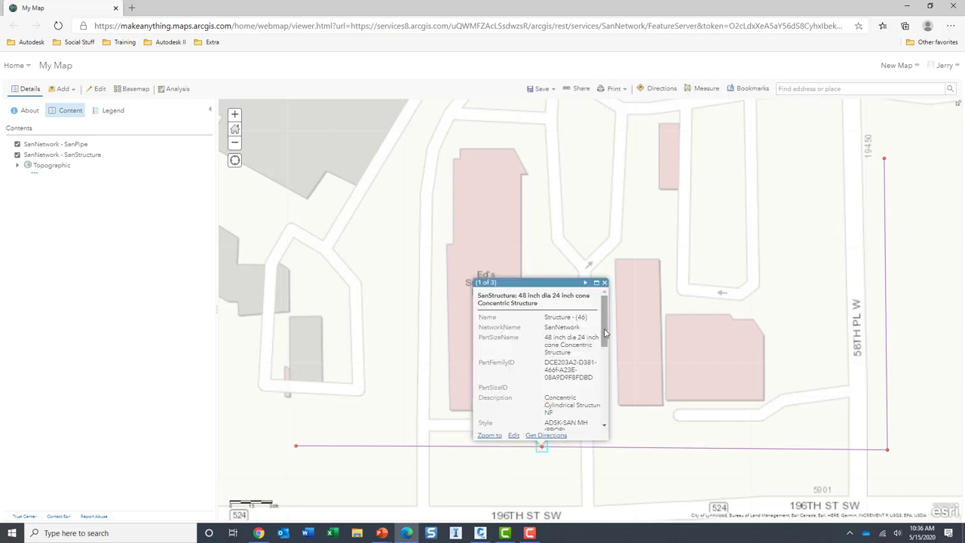
drag(605, 334, 605, 301)
click(604, 283)
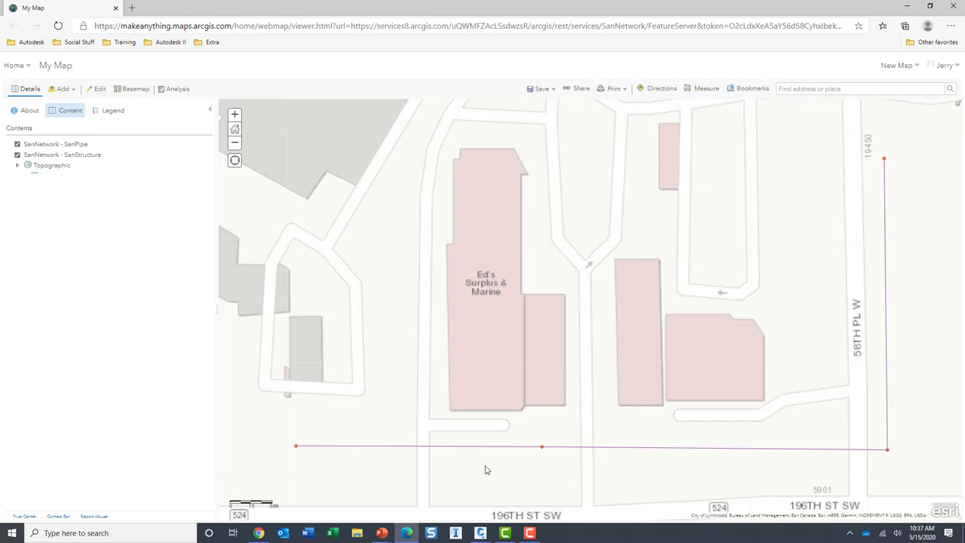
key(alt+Tab)
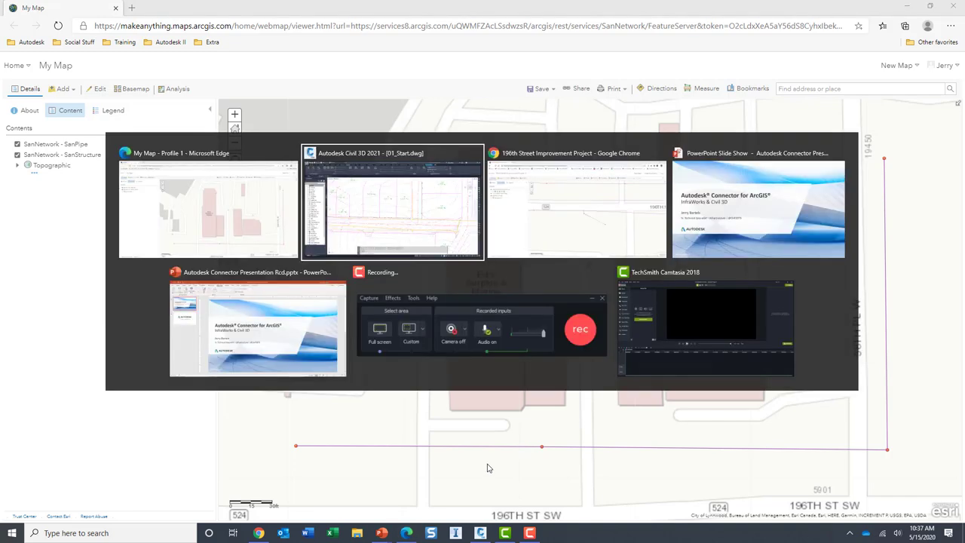
key(alt+Tab)
key(alt+Tab)
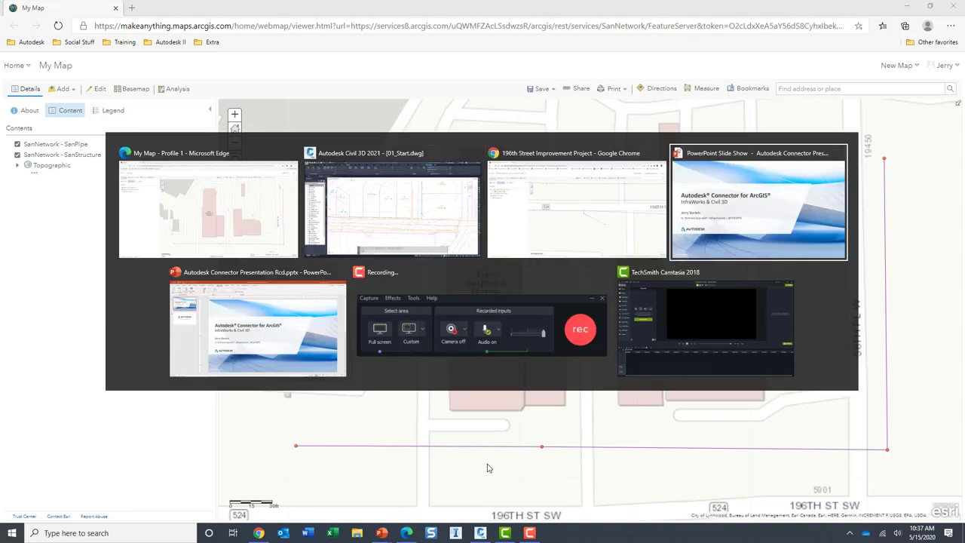